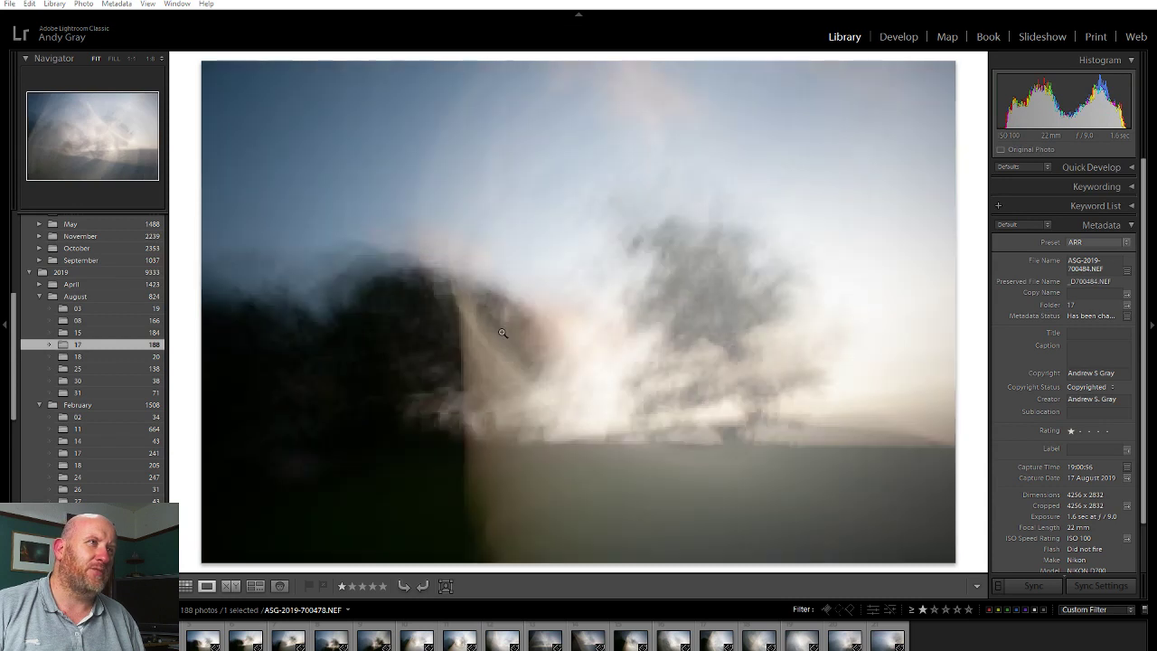
Review the one-star shots from the 17 August 2019 folder one by one to find the strongest candidates.
key(Right)
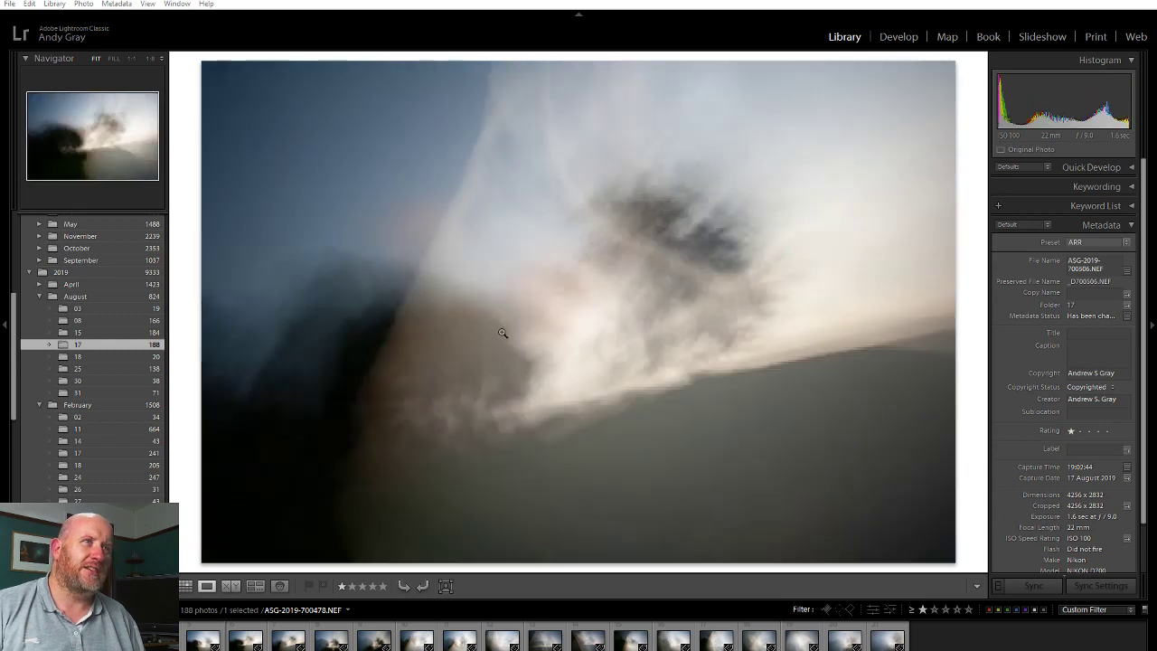
key(Right)
key(Right)
key(Right)
key(Right)
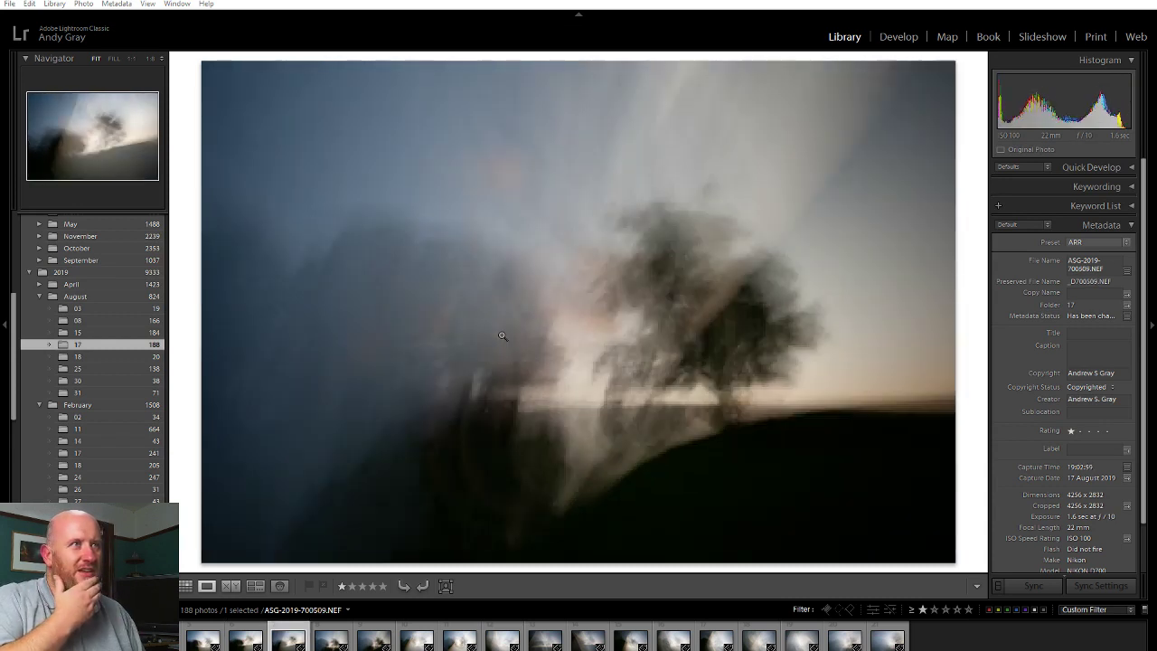
key(Right)
key(Right)
key(Right)
key(Right)
key(Right)
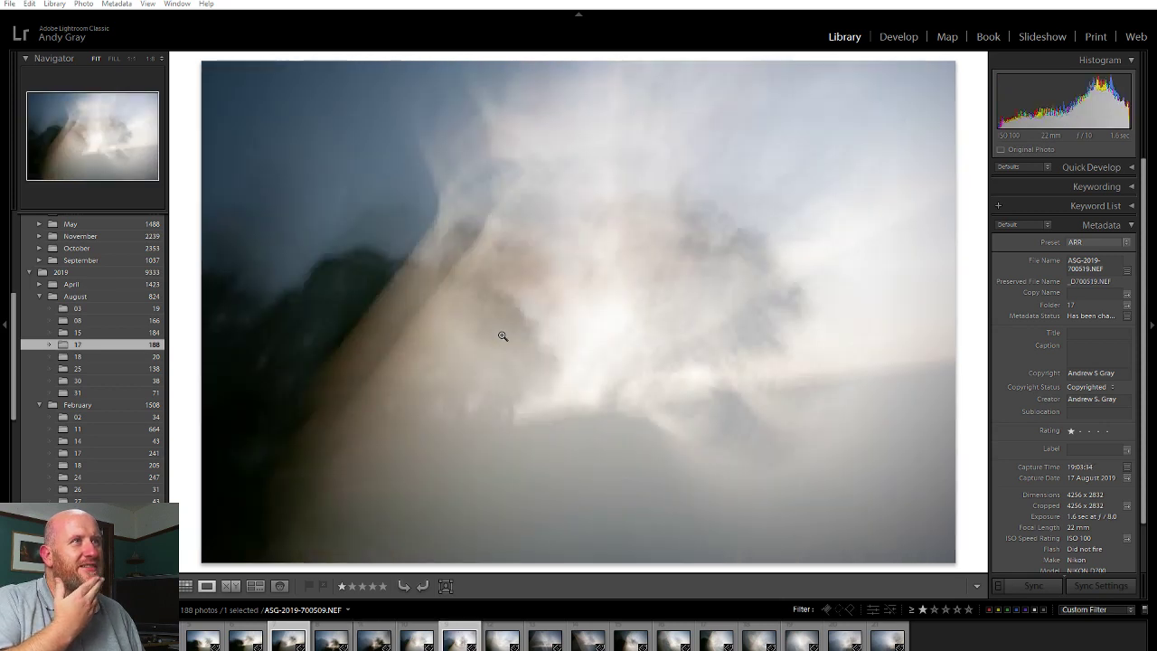
key(Right)
key(Right)
key(Right)
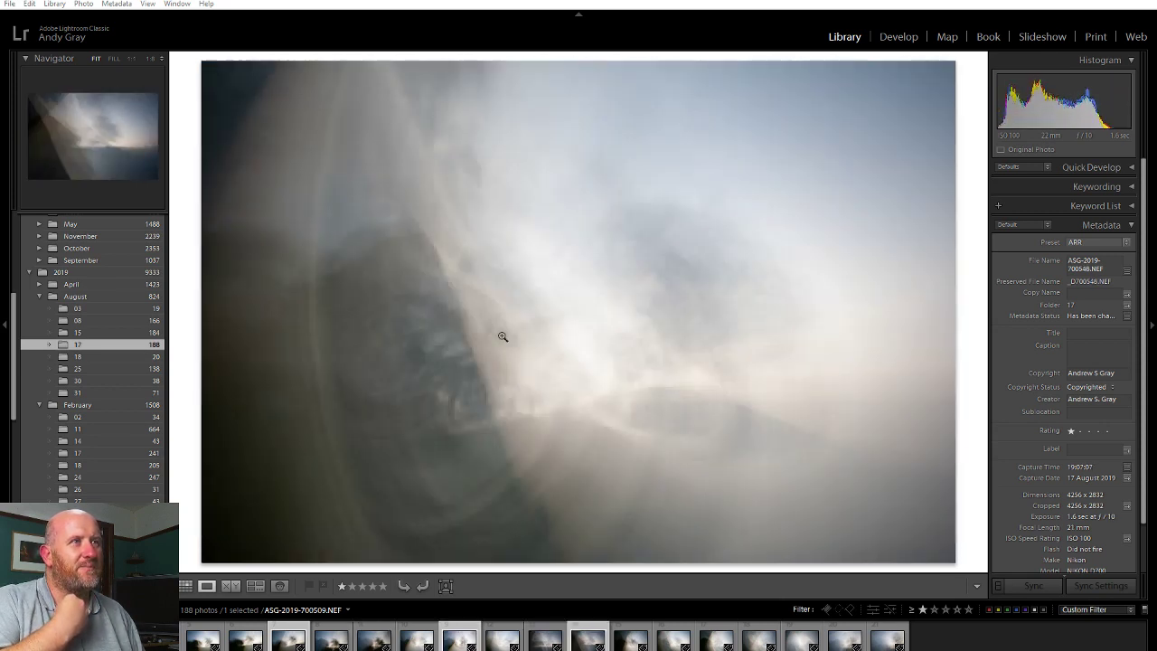
key(Right)
key(Right)
key(Right)
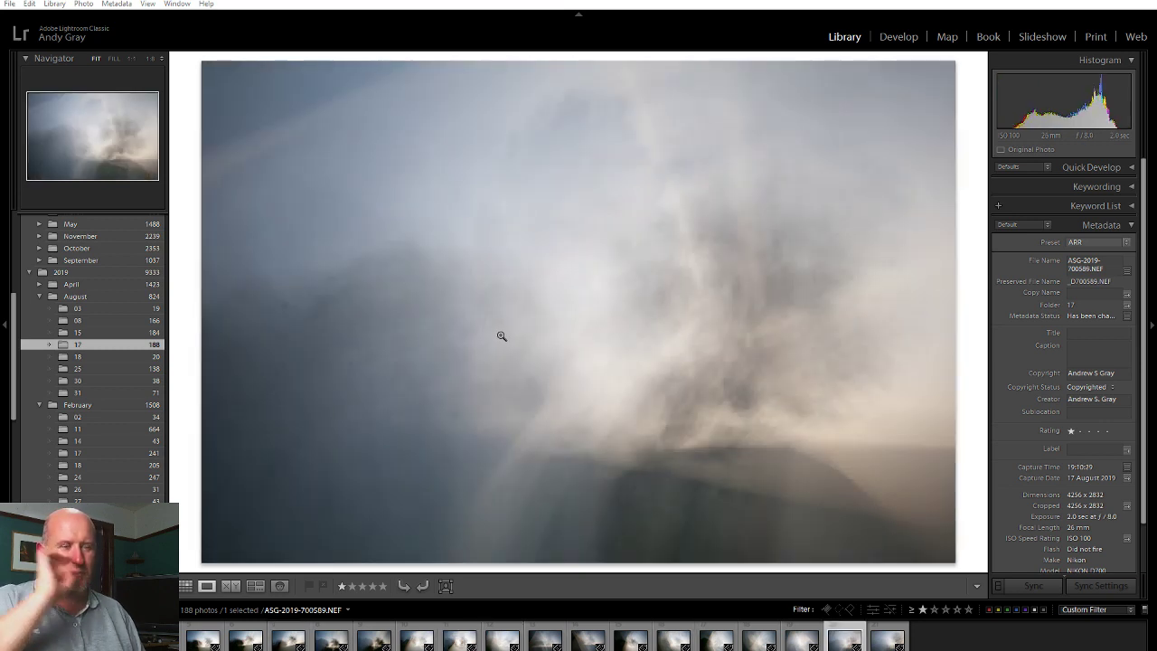
key(Right)
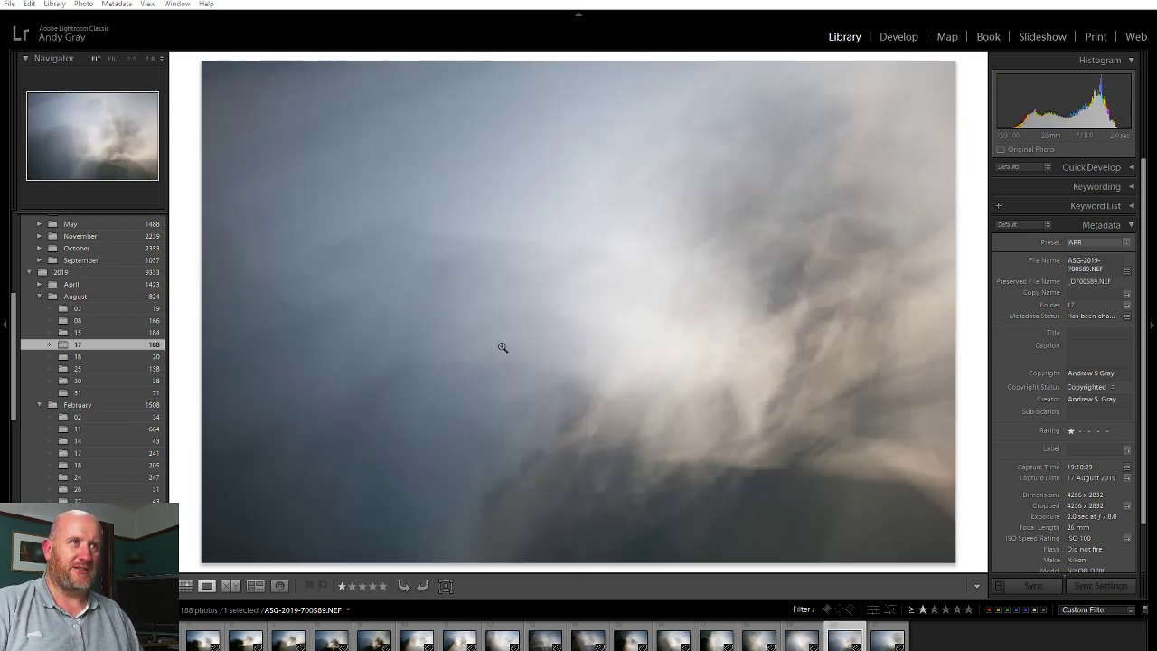
key(Left)
key(Left)
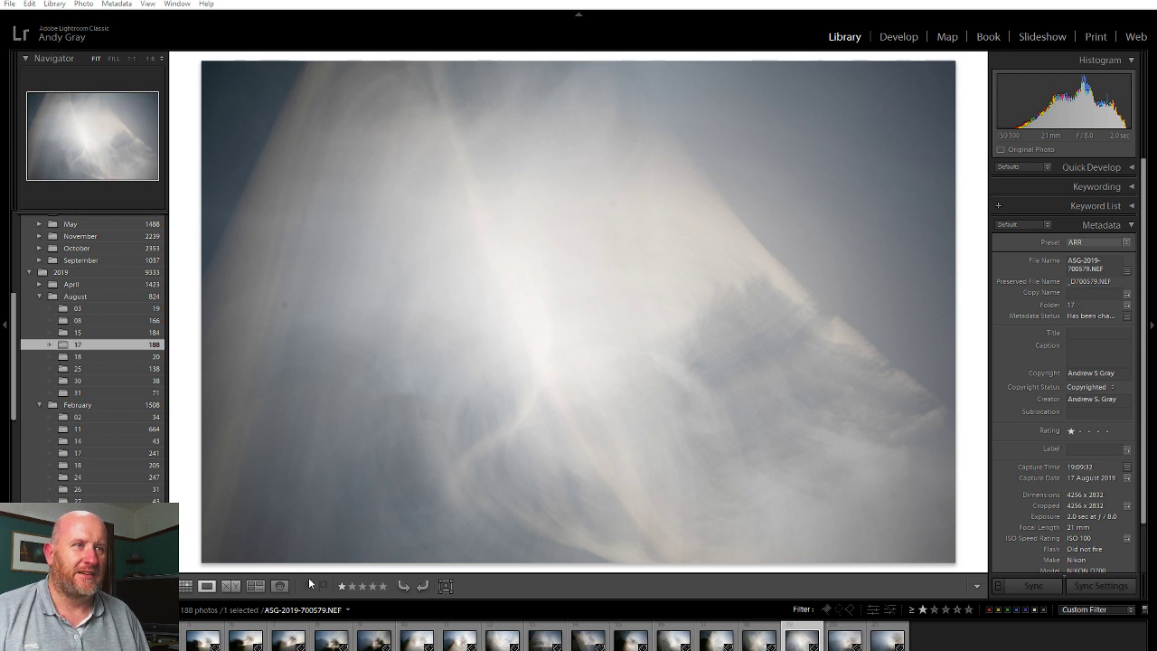
key(Left)
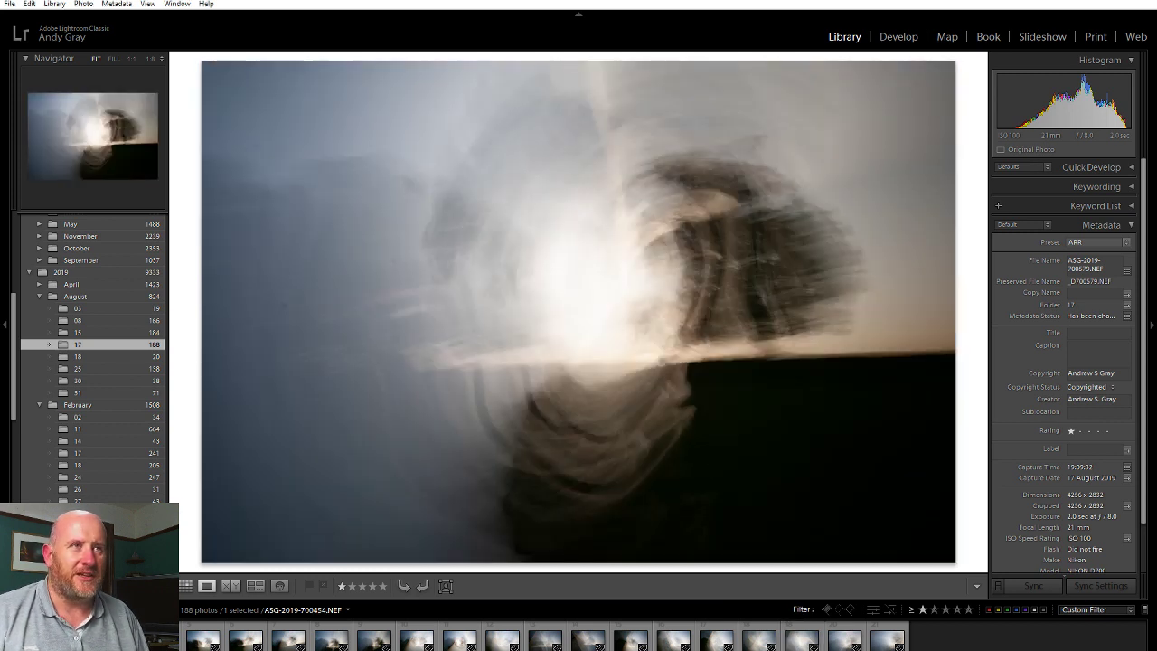
Rate ASG-2019-700478.NEF and ASG-2019-700484.NEF two stars each.
key(Right)
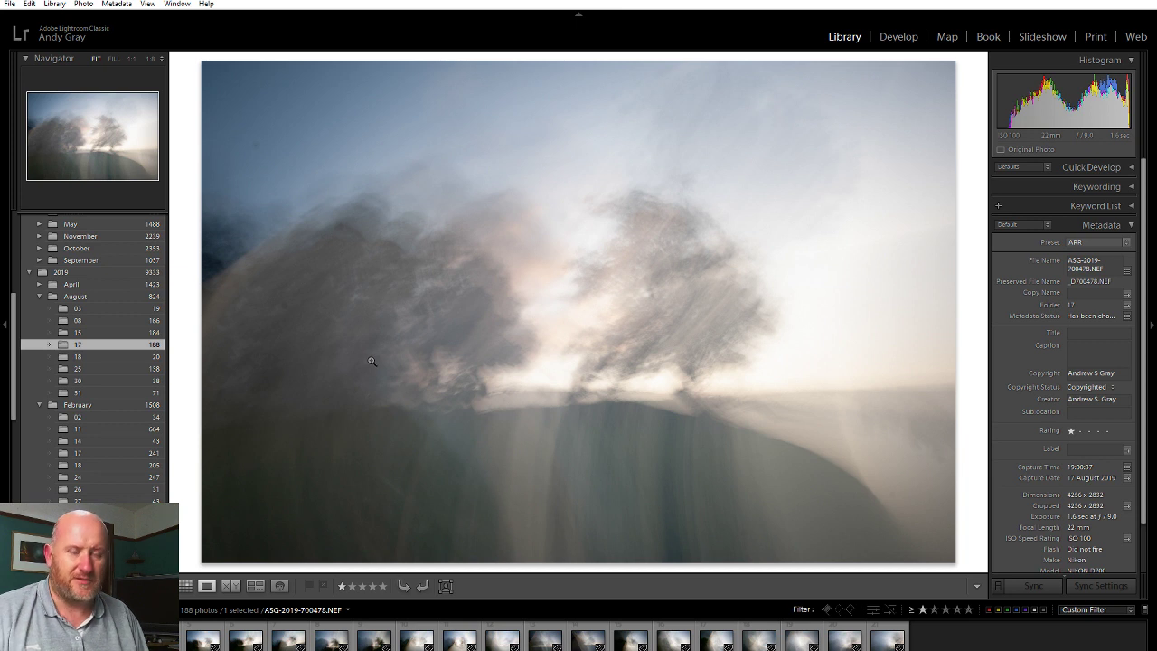
key(2)
key(Right)
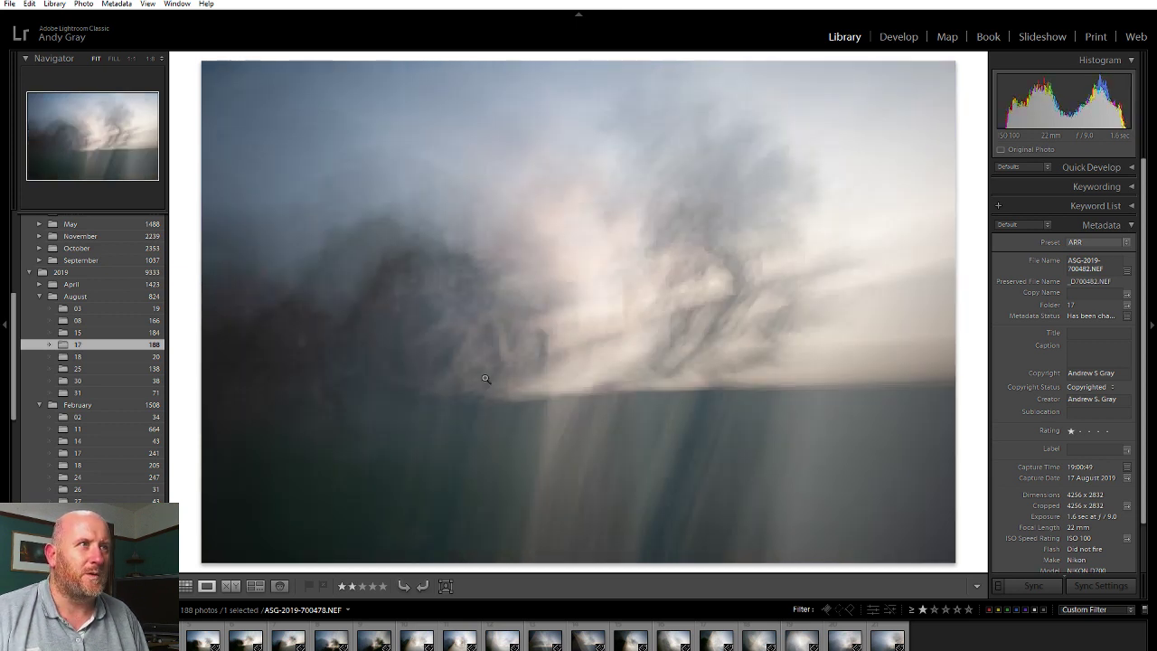
key(Right)
key(2)
key(3)
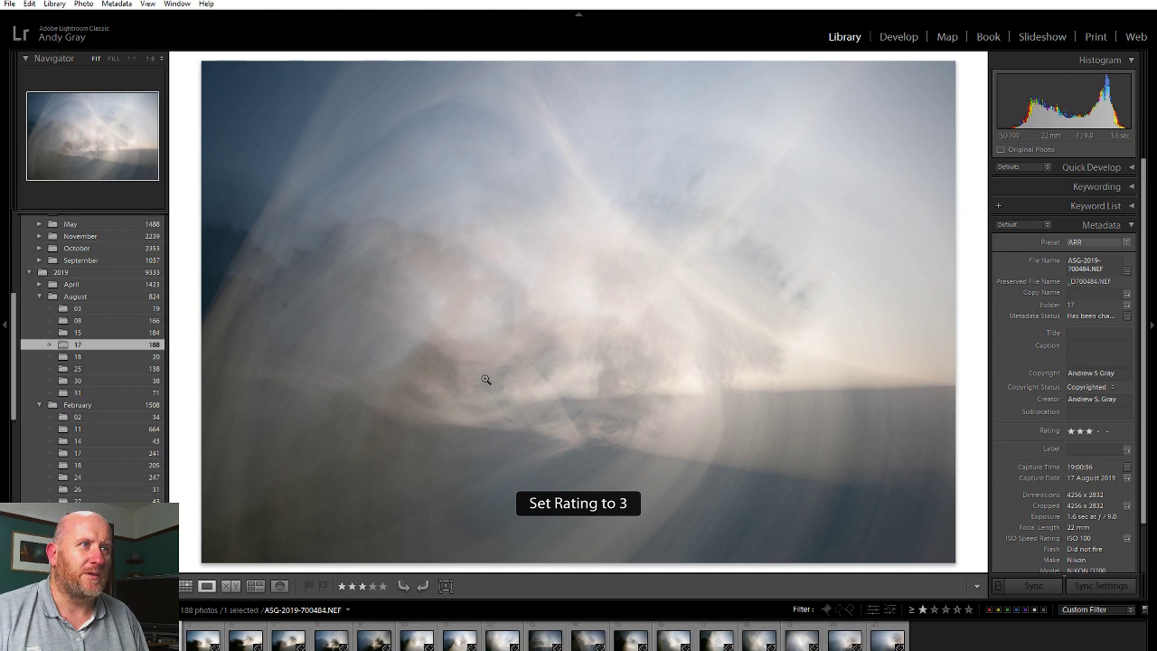
key(2)
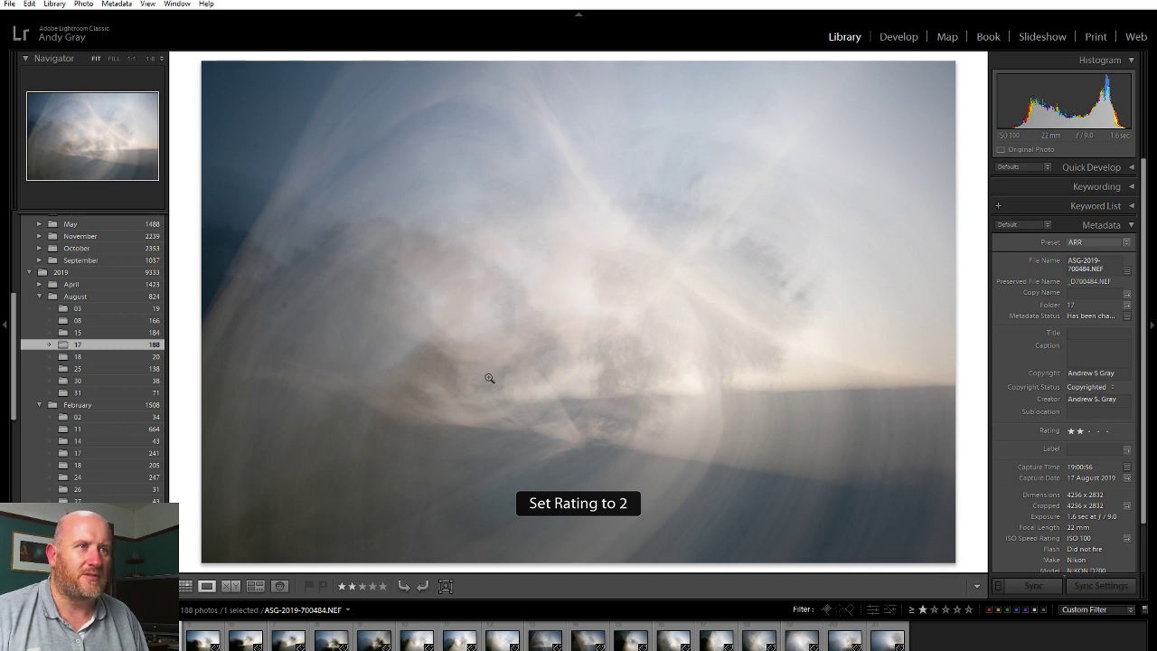
Compare the photos following ASG-2019-700484.NEF and rate ASG-2019-700506.NEF two stars.
key(Right)
key(Right)
key(Left)
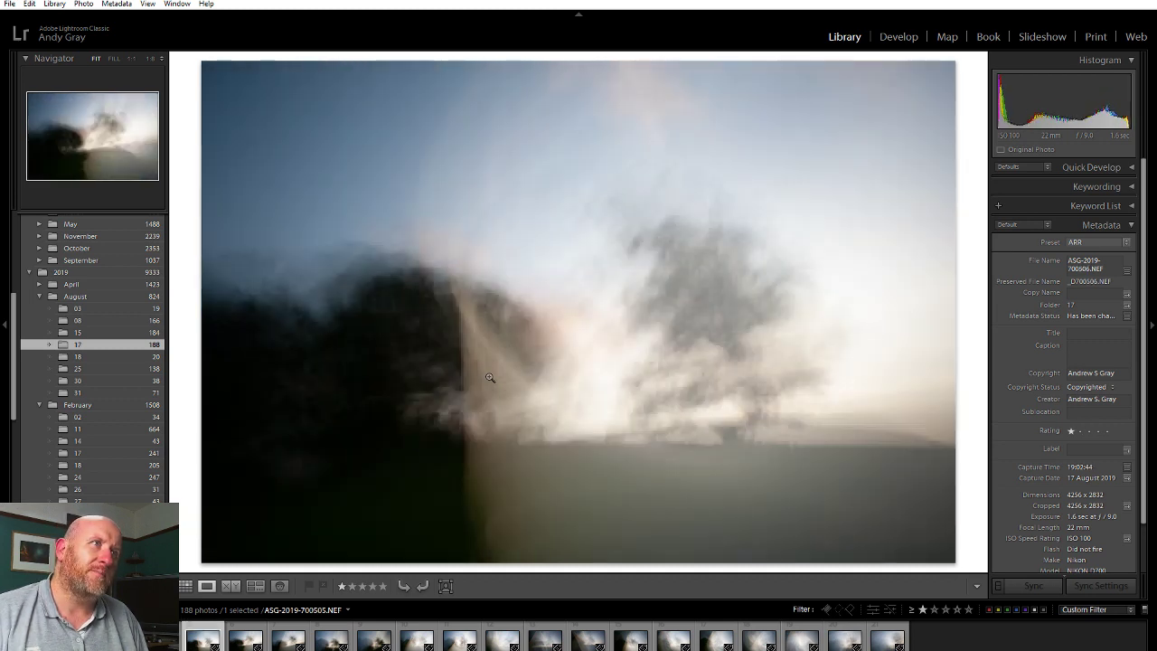
key(Right)
key(Right)
key(2)
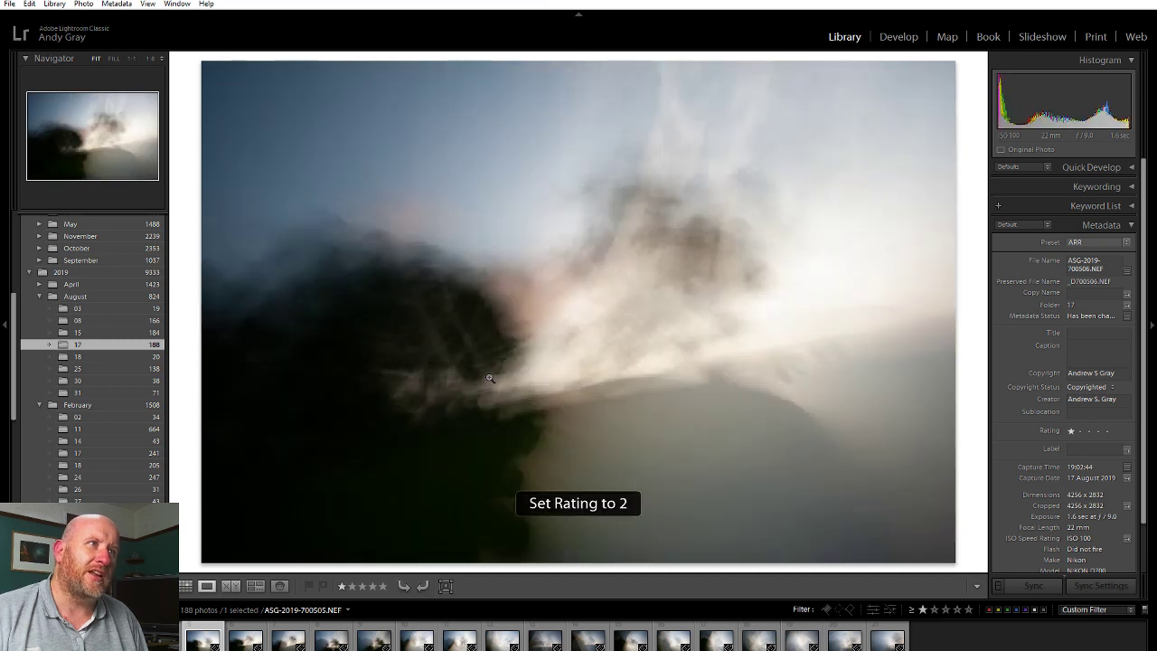
Continue through the one-star shots and rate ASG-2019-700520.NEF two stars.
key(Right)
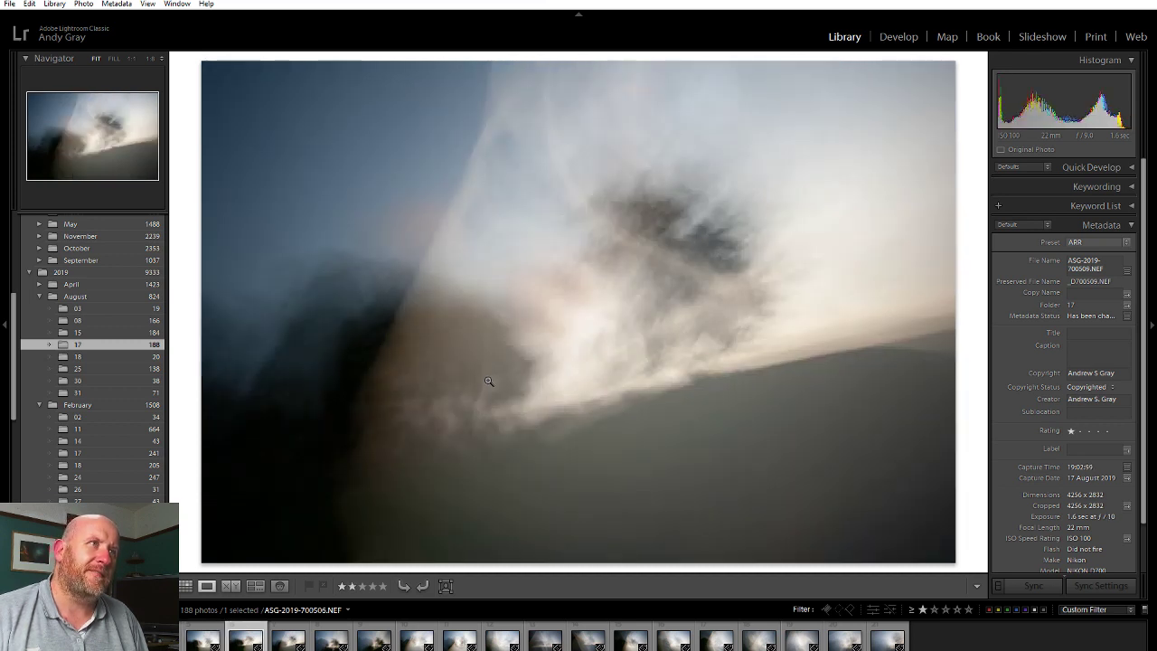
key(Right)
key(Right)
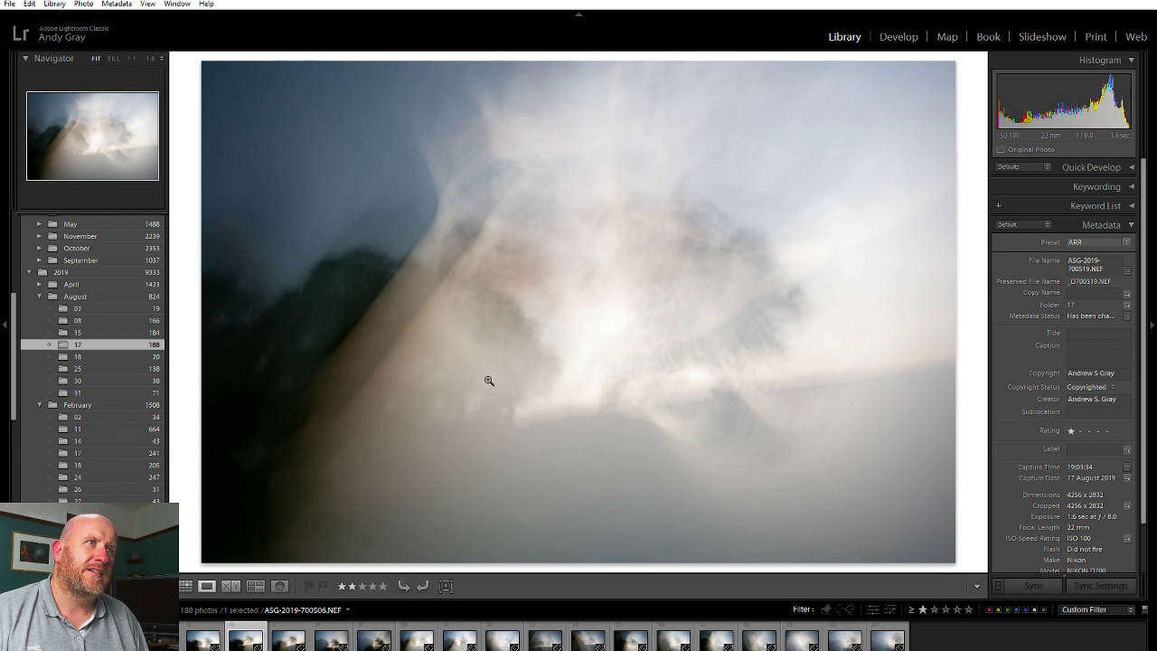
key(Right)
key(2)
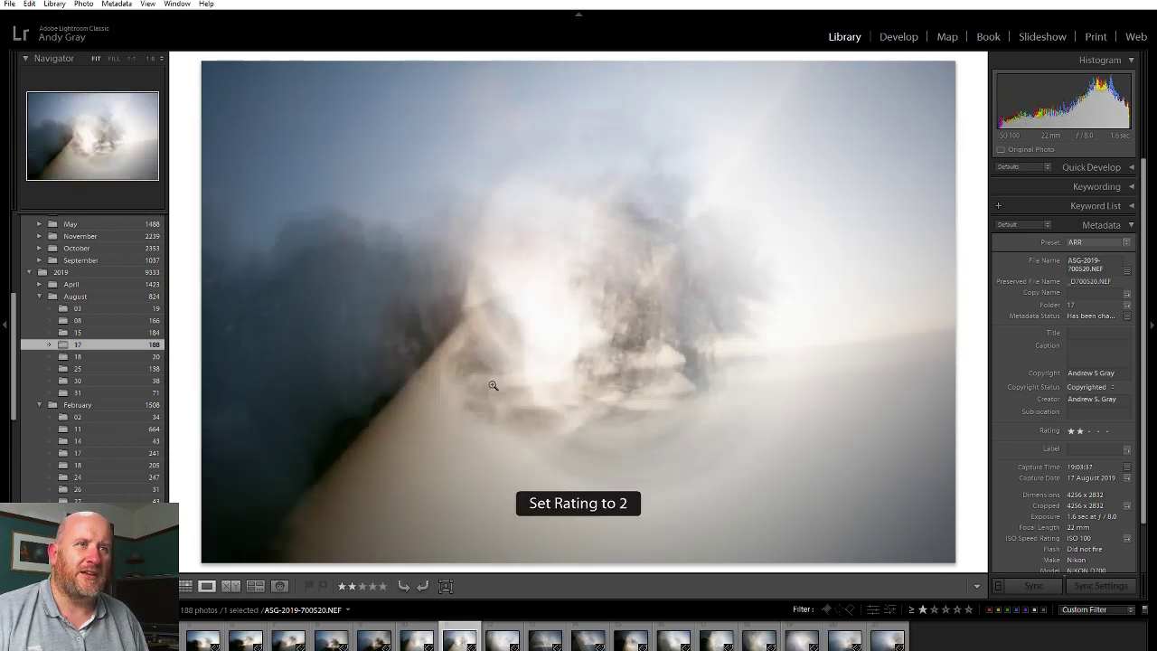
Check the last photos of the series and rate ASG-2019-700579.NEF two stars.
key(Right)
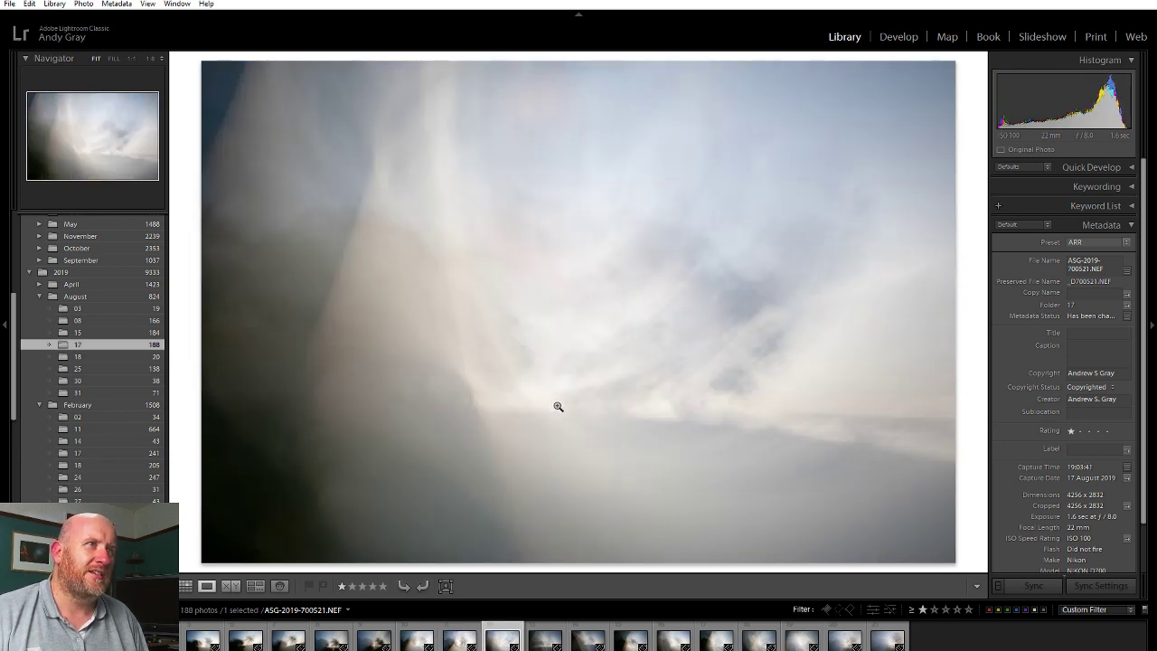
click(884, 645)
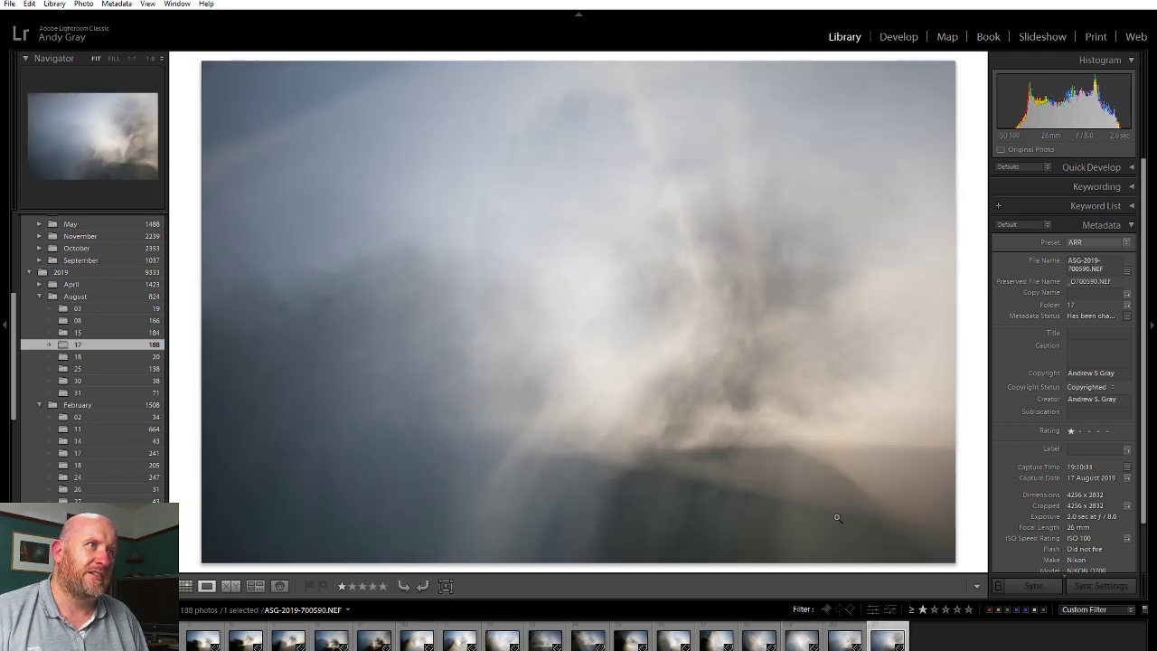
key(Left)
key(Left)
key(2)
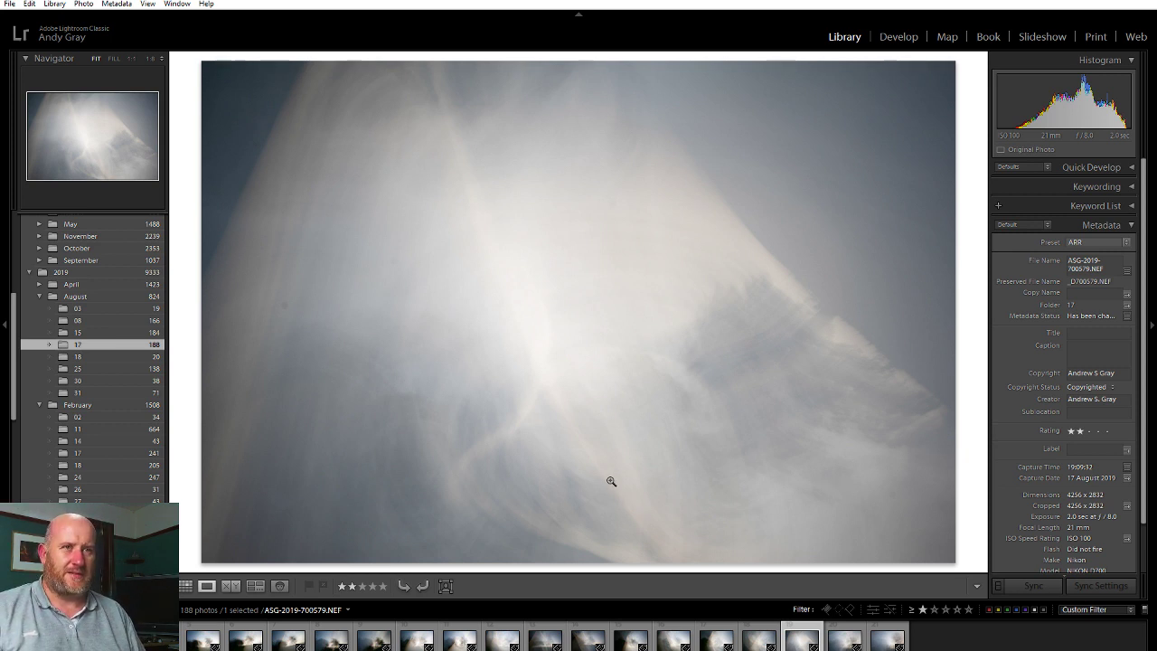
Filter the photos to two stars and higher and open the full selection in Develop with ASG-2019-700478.NEF active.
click(935, 609)
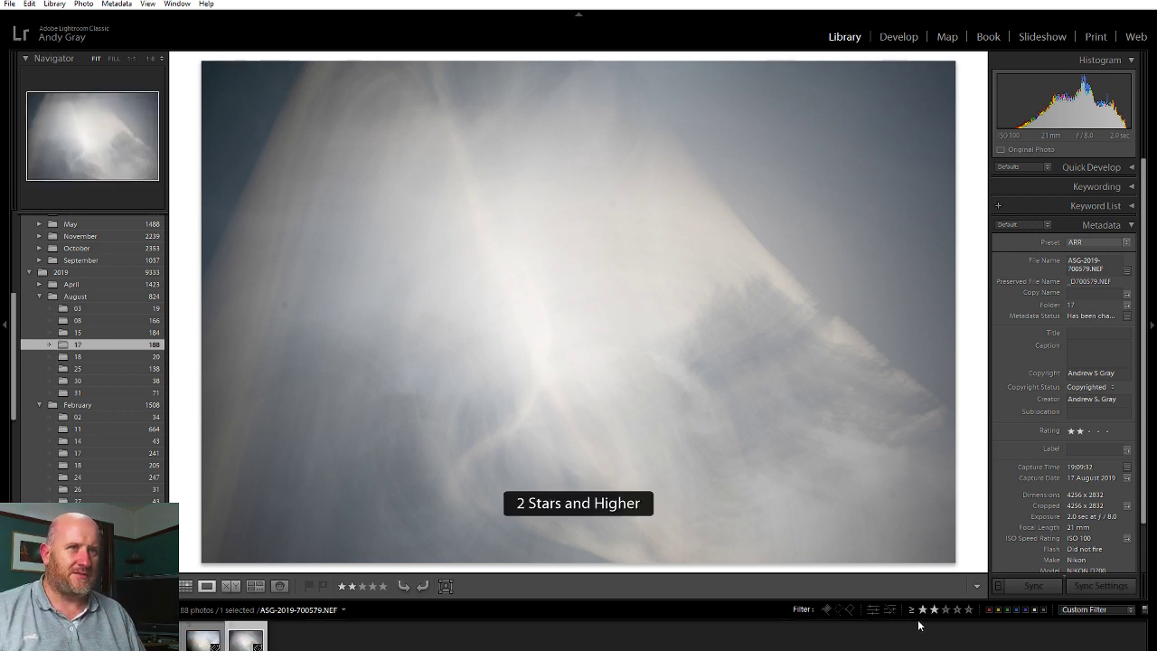
key(Left)
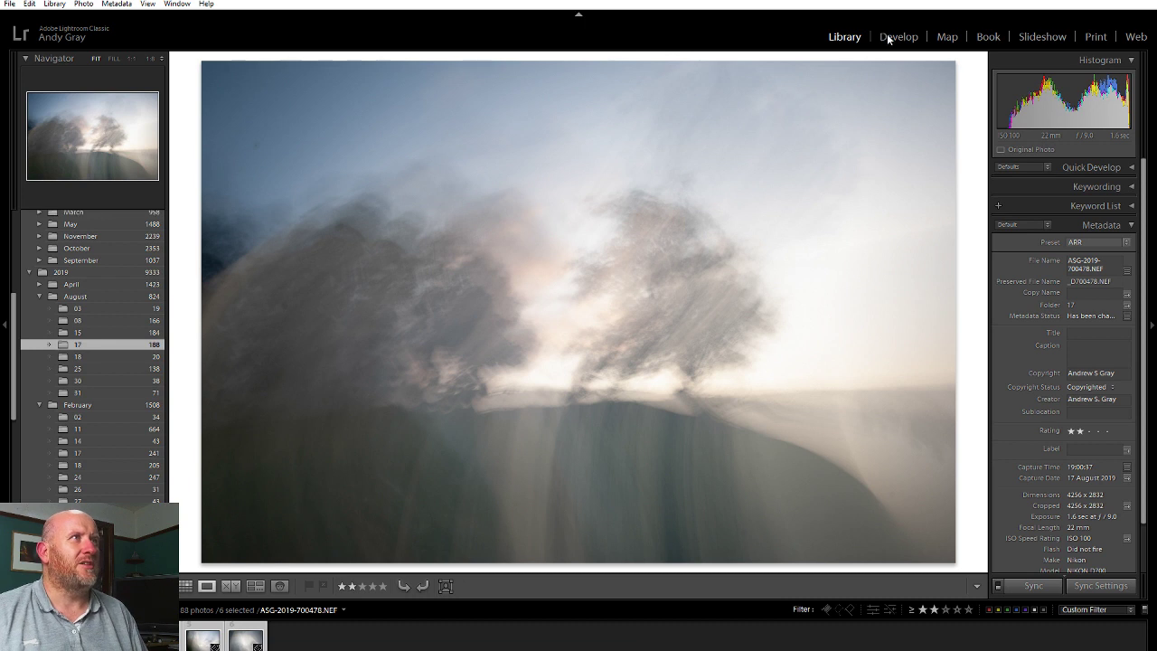
key(F5)
key(z)
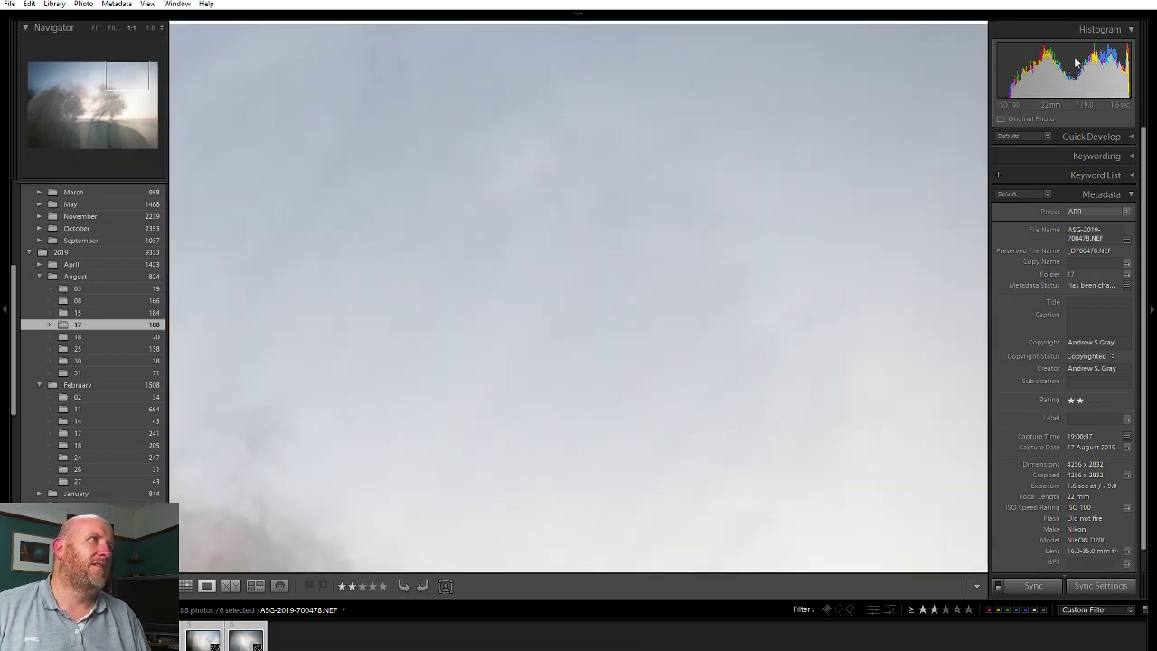
mouse_move(812, 21)
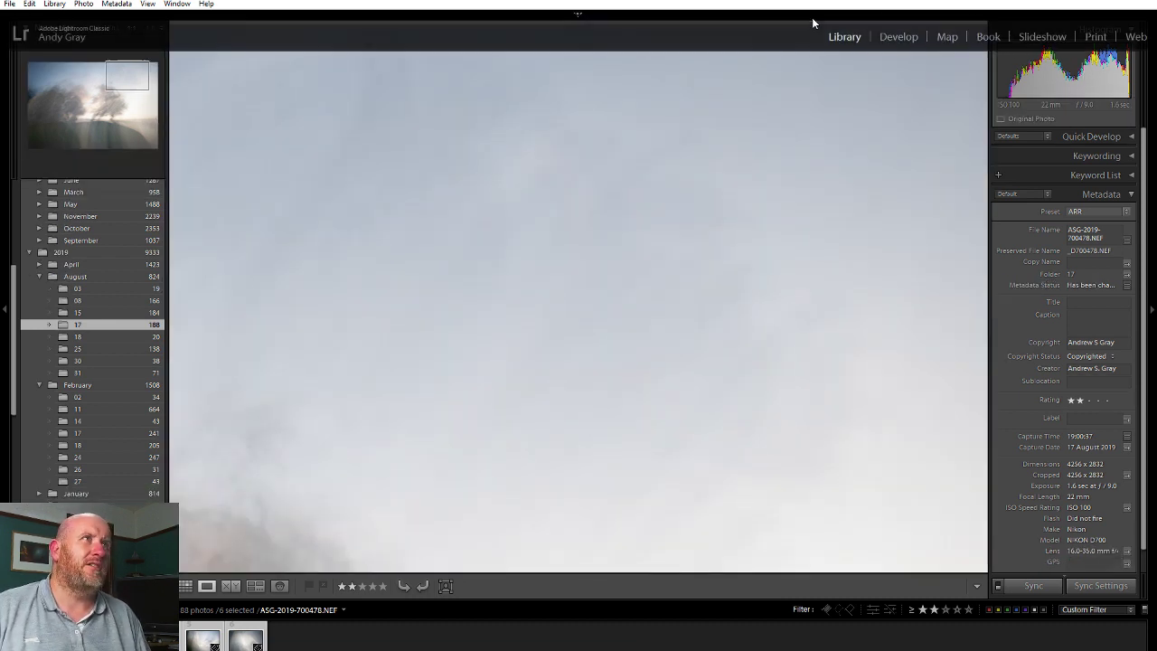
click(910, 42)
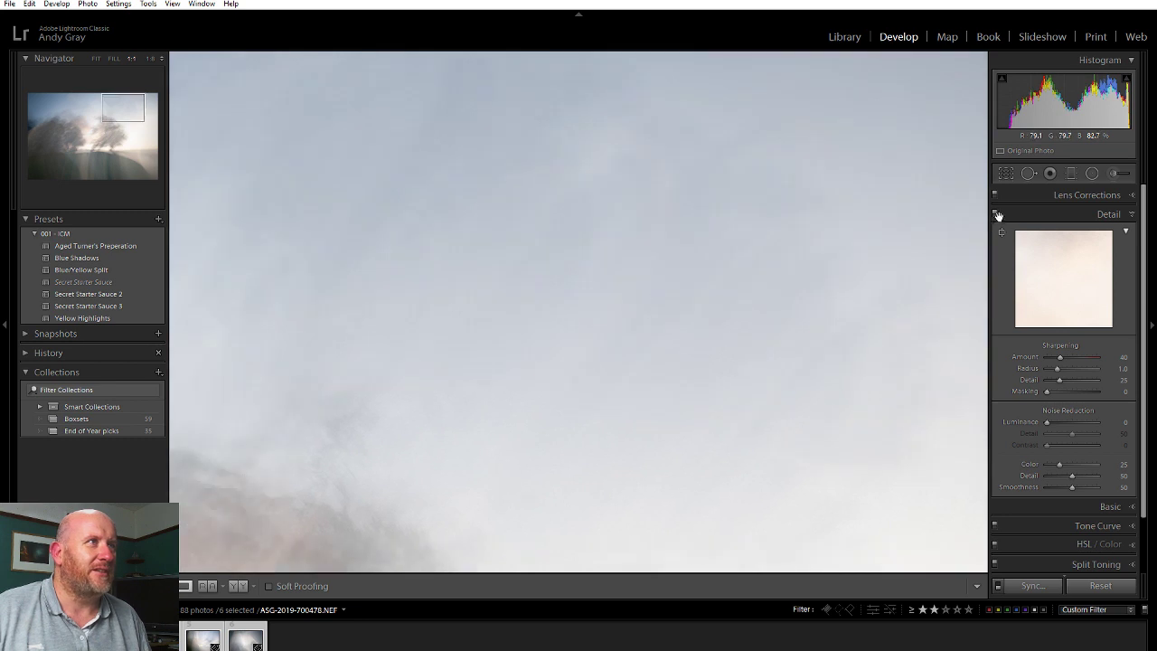
Turn on chromatic aberration removal and lens profile corrections, with the profile's vignetting amount set to 176.
click(1092, 199)
click(1064, 231)
click(1062, 243)
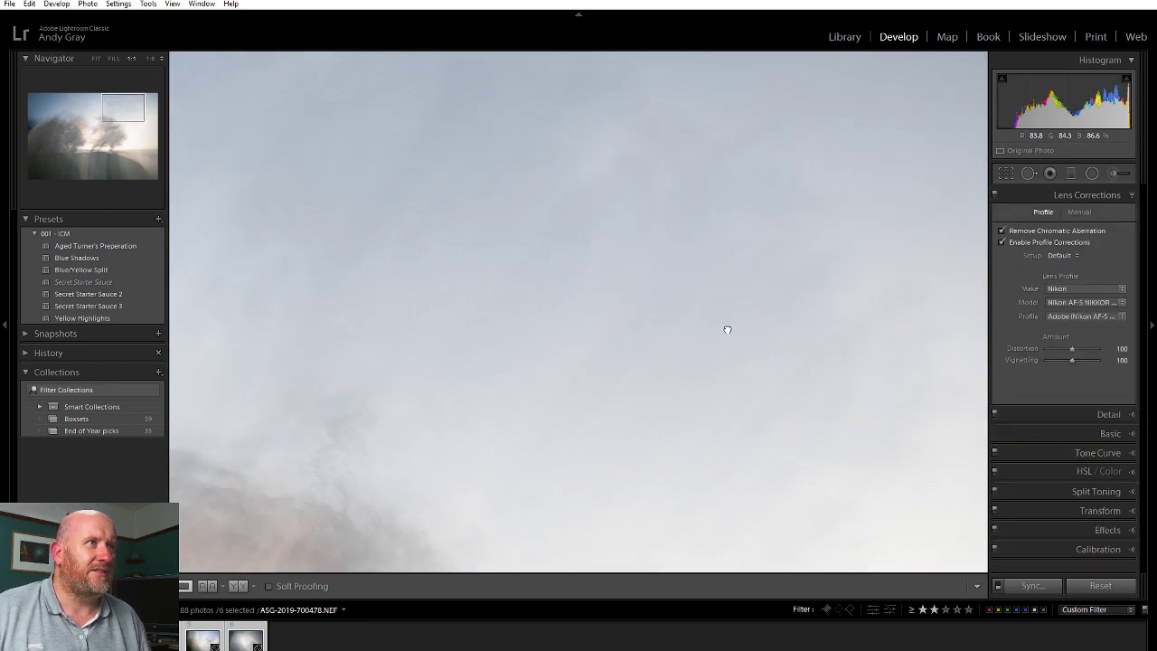
click(705, 331)
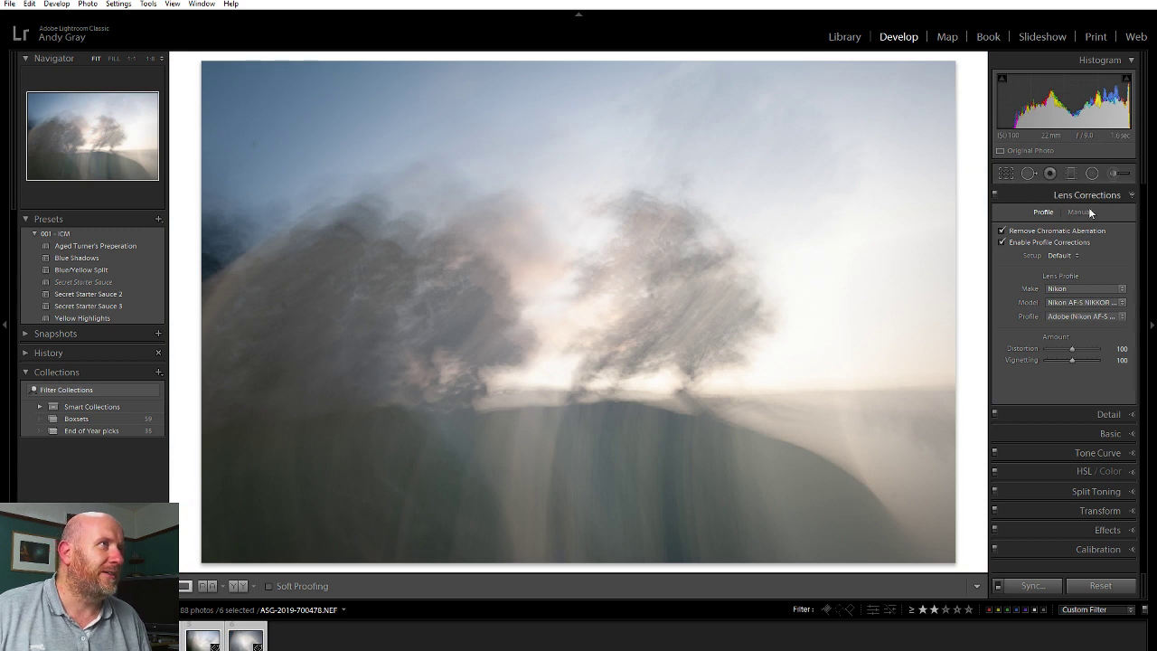
drag(1073, 360, 1092, 362)
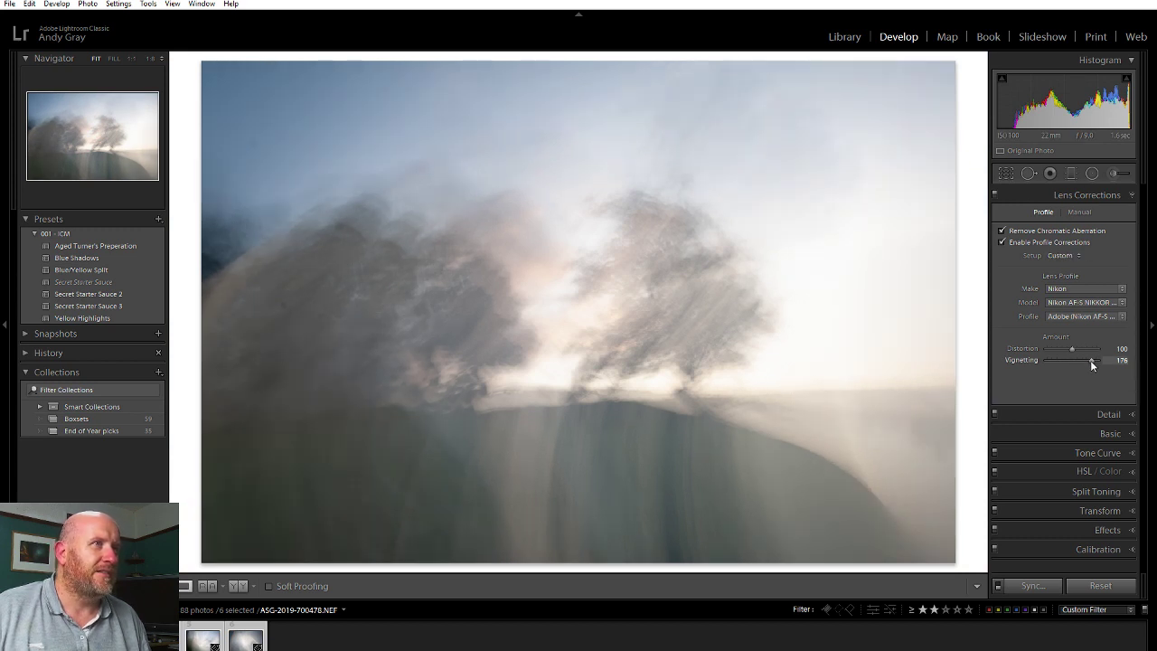
click(1103, 196)
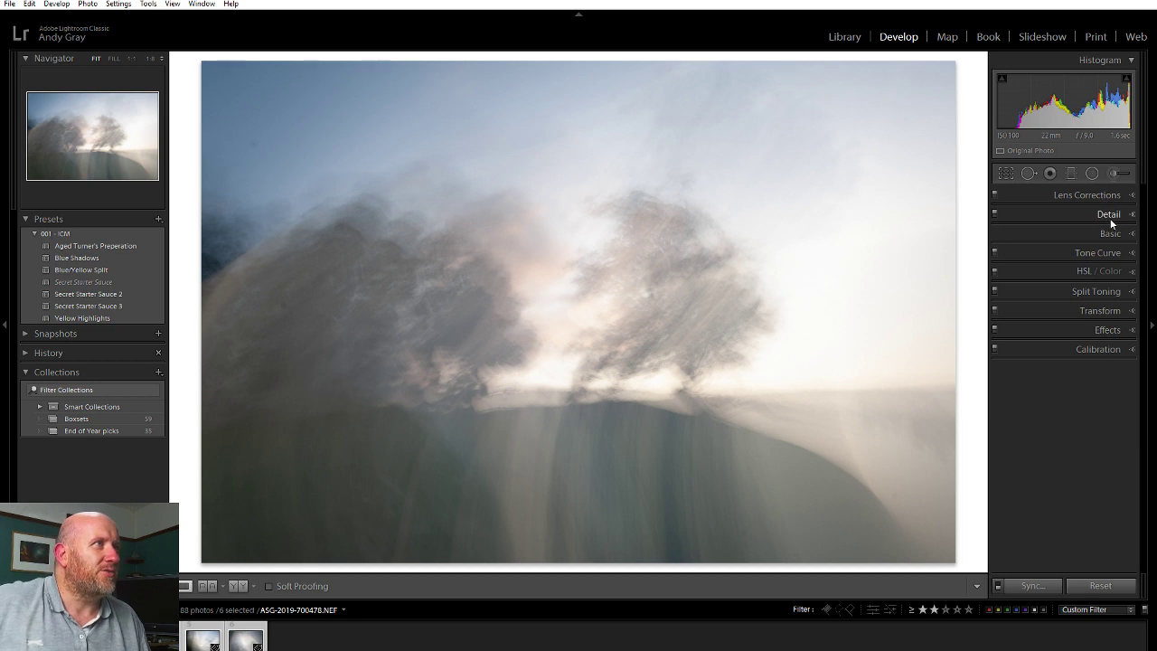
click(1110, 217)
click(1071, 421)
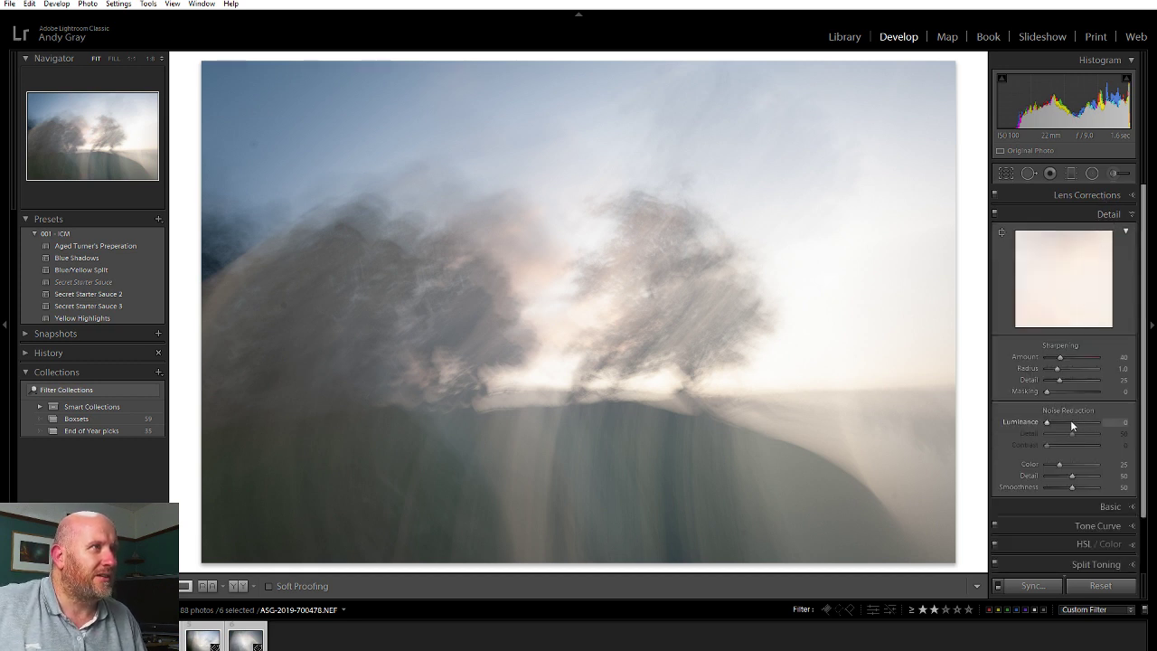
click(1107, 214)
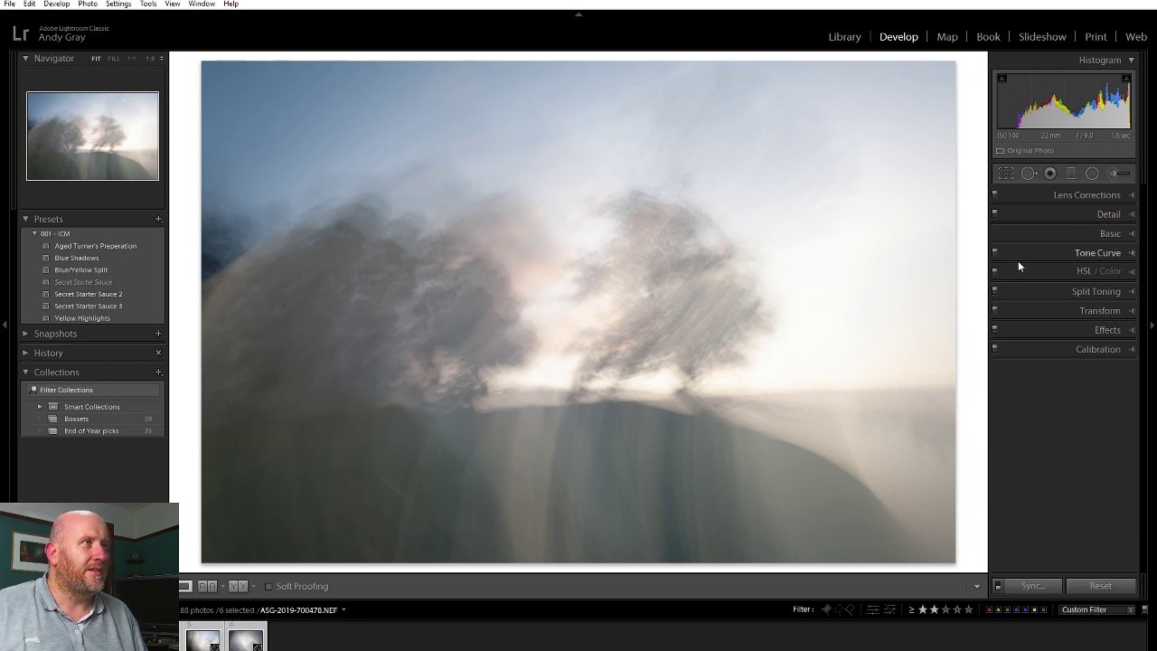
Start spot removal in Heal mode with spot visualization on and heal the dust spots in the sky's upper-left and upper-right corners.
click(1028, 172)
click(316, 587)
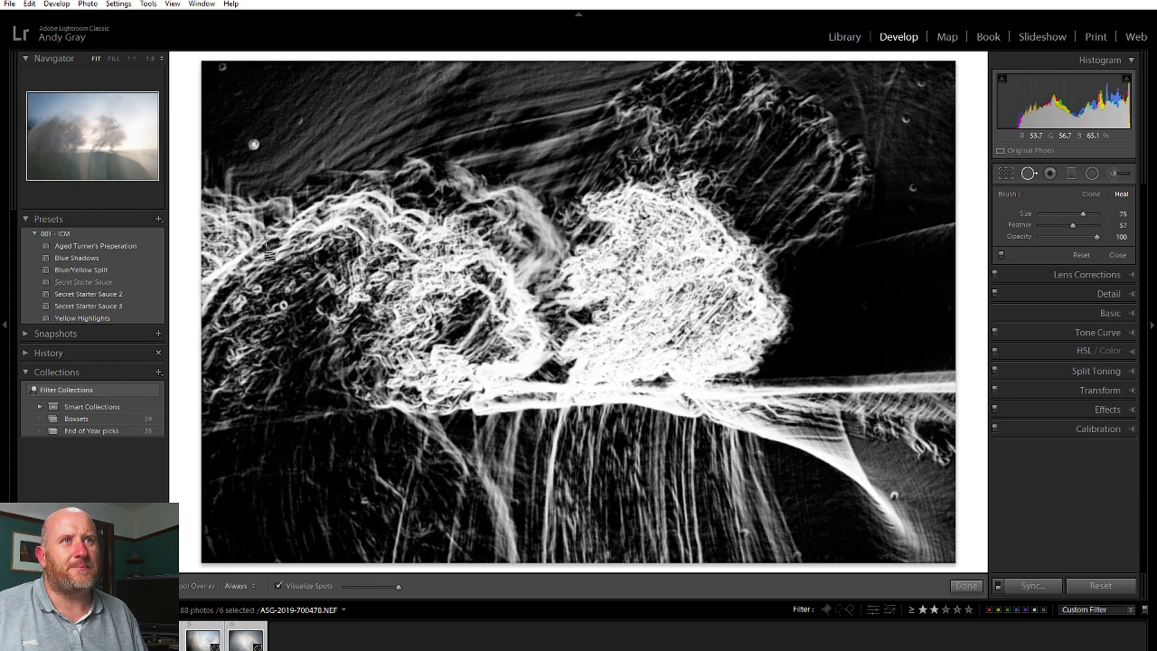
click(283, 305)
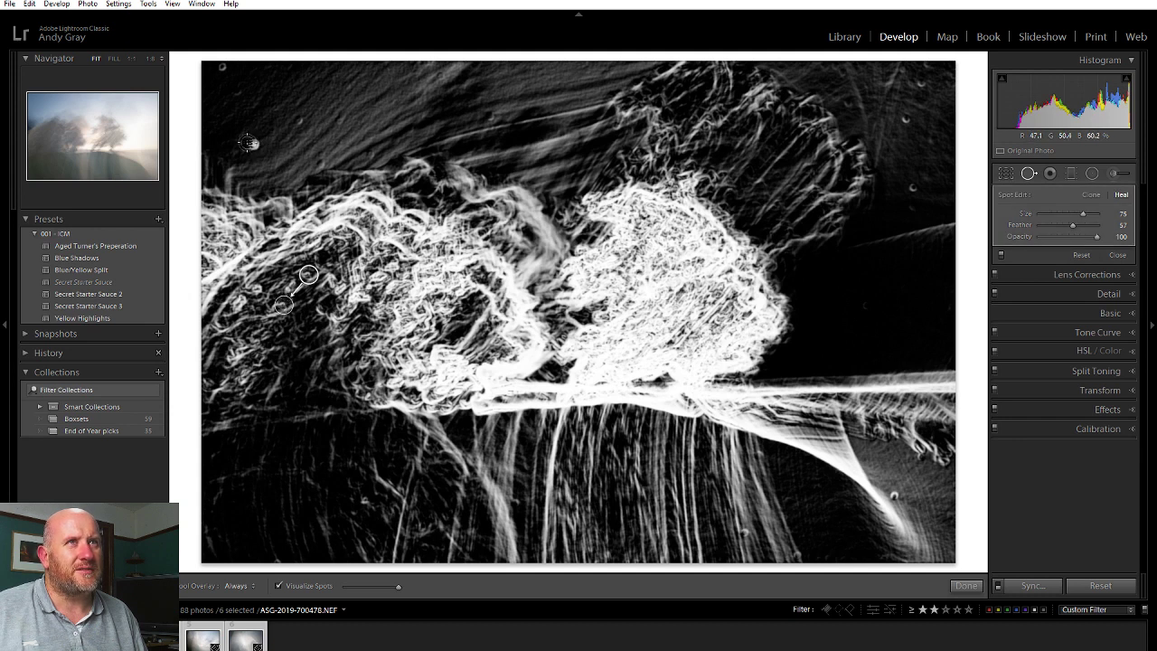
click(224, 69)
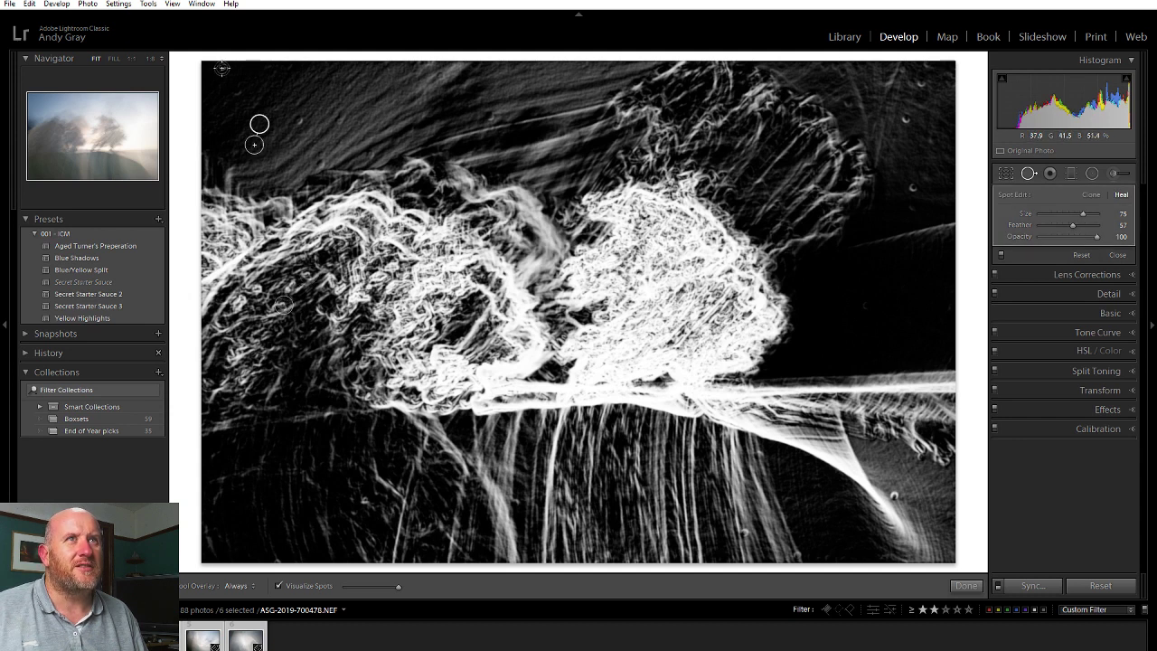
click(905, 118)
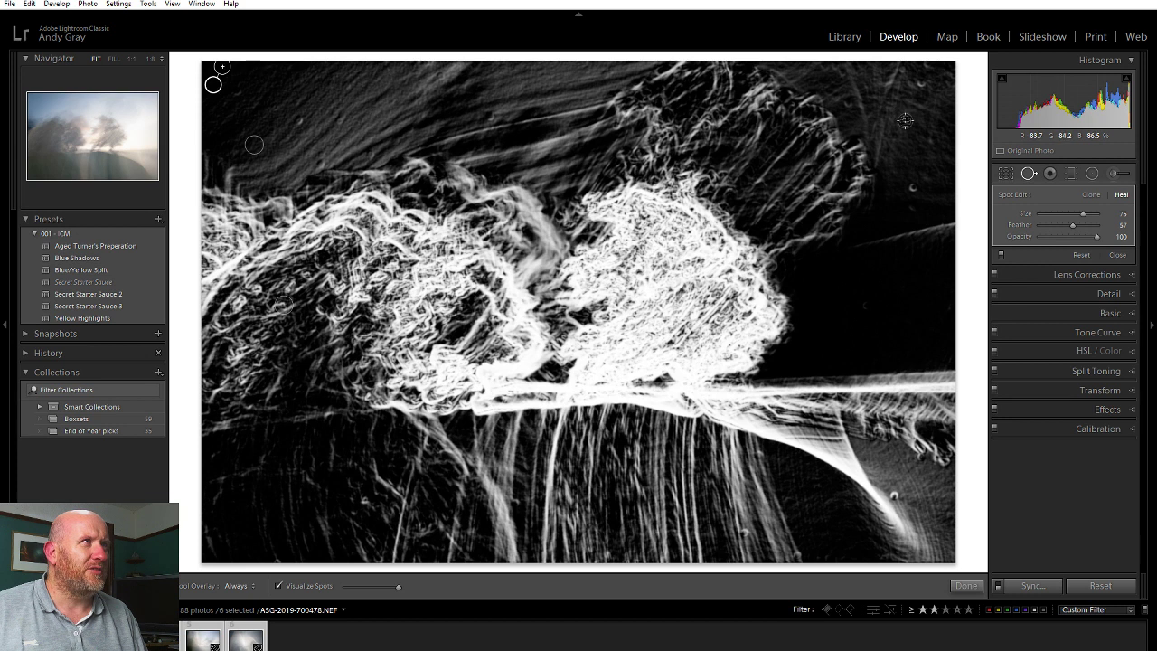
click(911, 187)
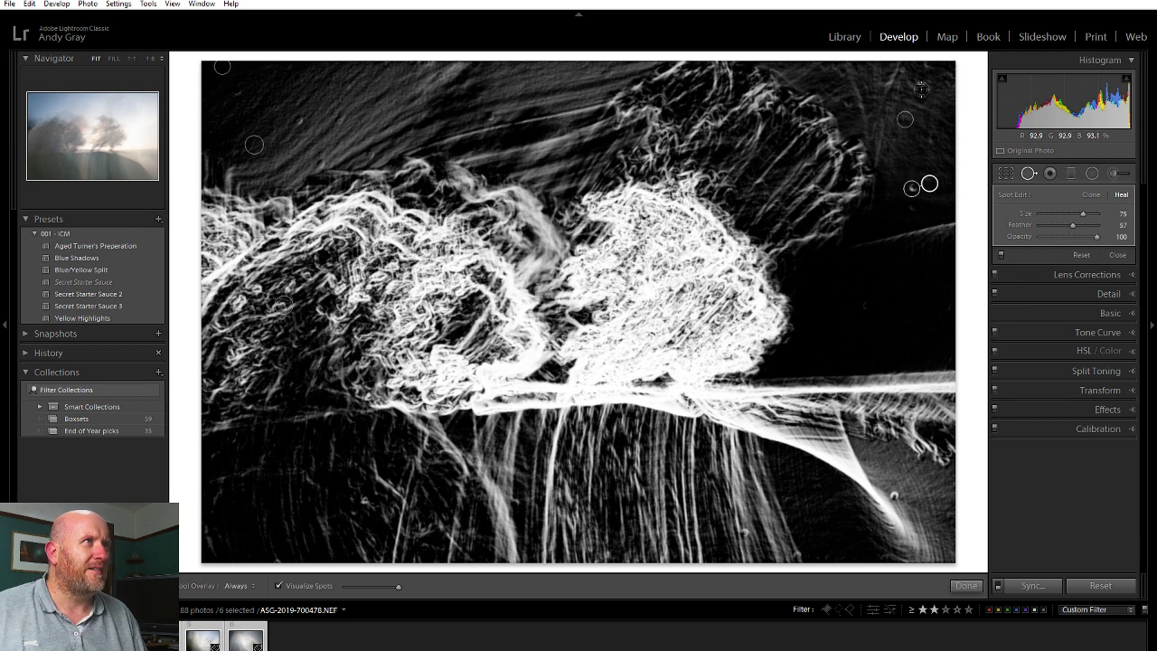
Heal the dust spots on the hill's lower-right side and along the bottom edge, plus one in the upper-left sky at size 67.
click(894, 482)
key(ctrl+z)
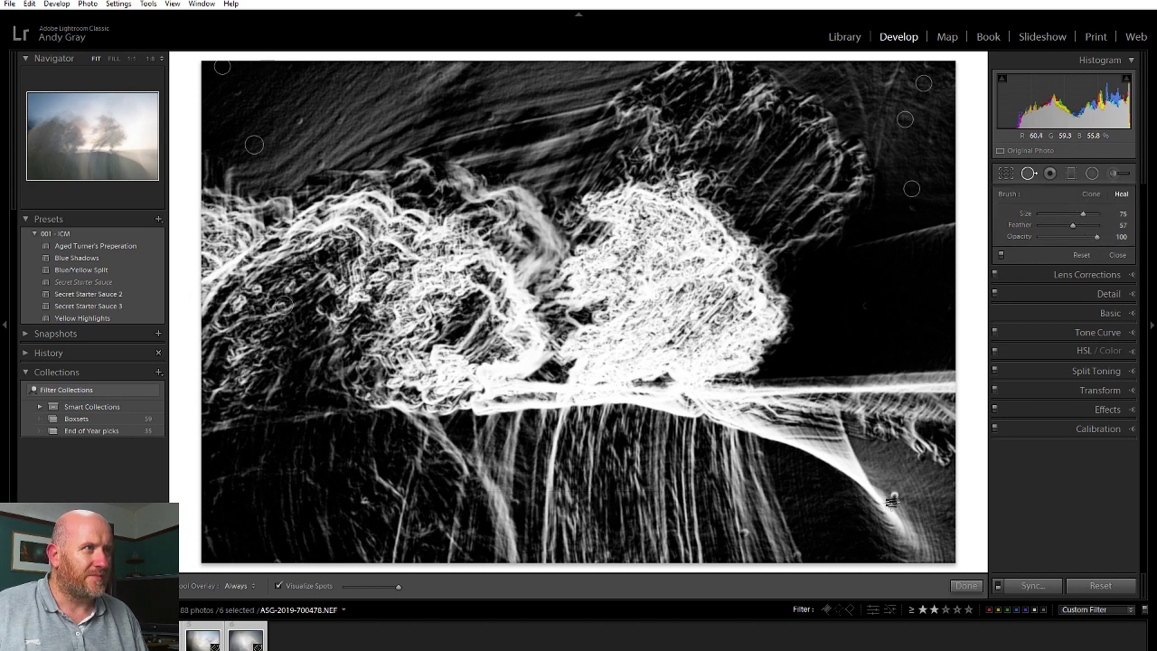
click(894, 495)
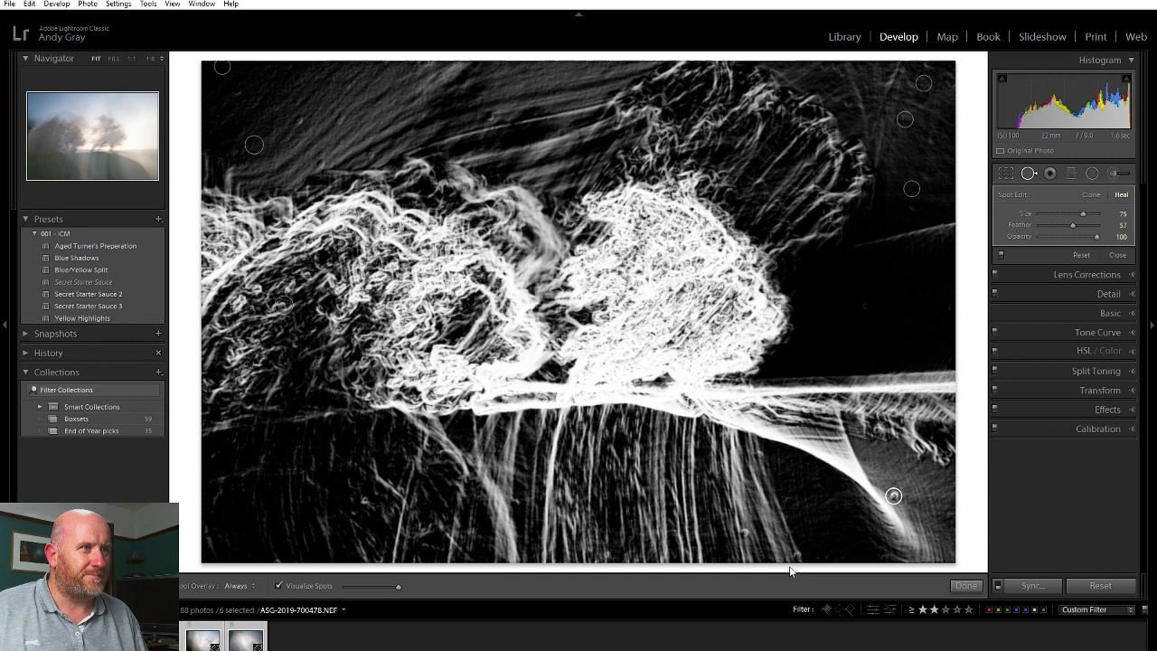
click(743, 532)
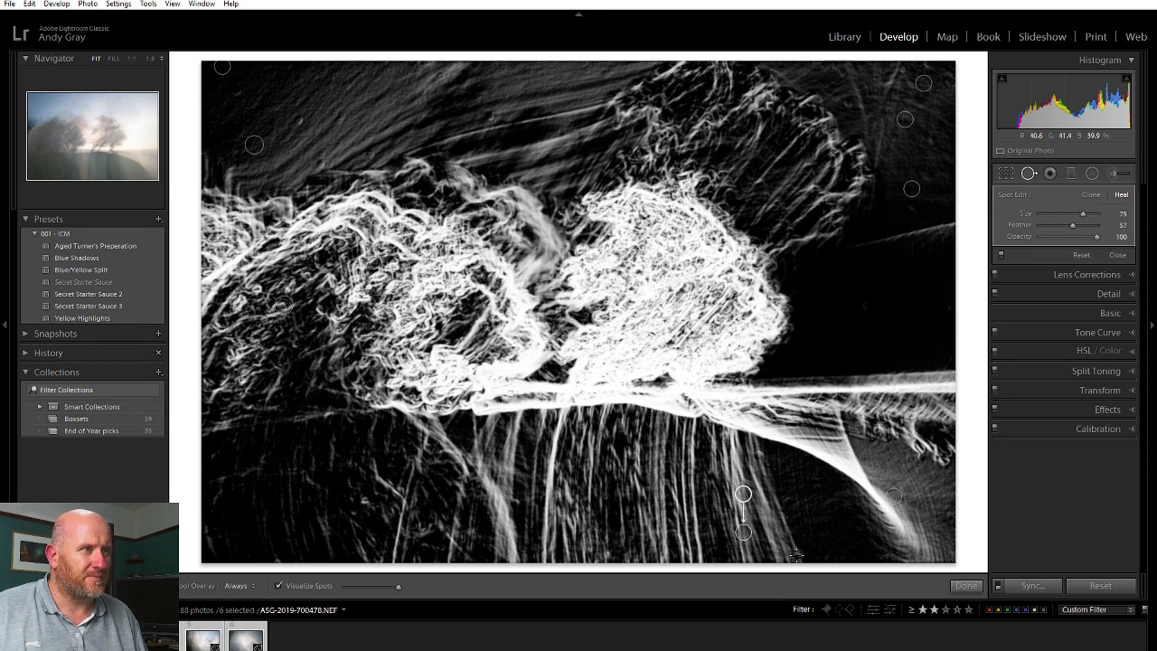
click(795, 554)
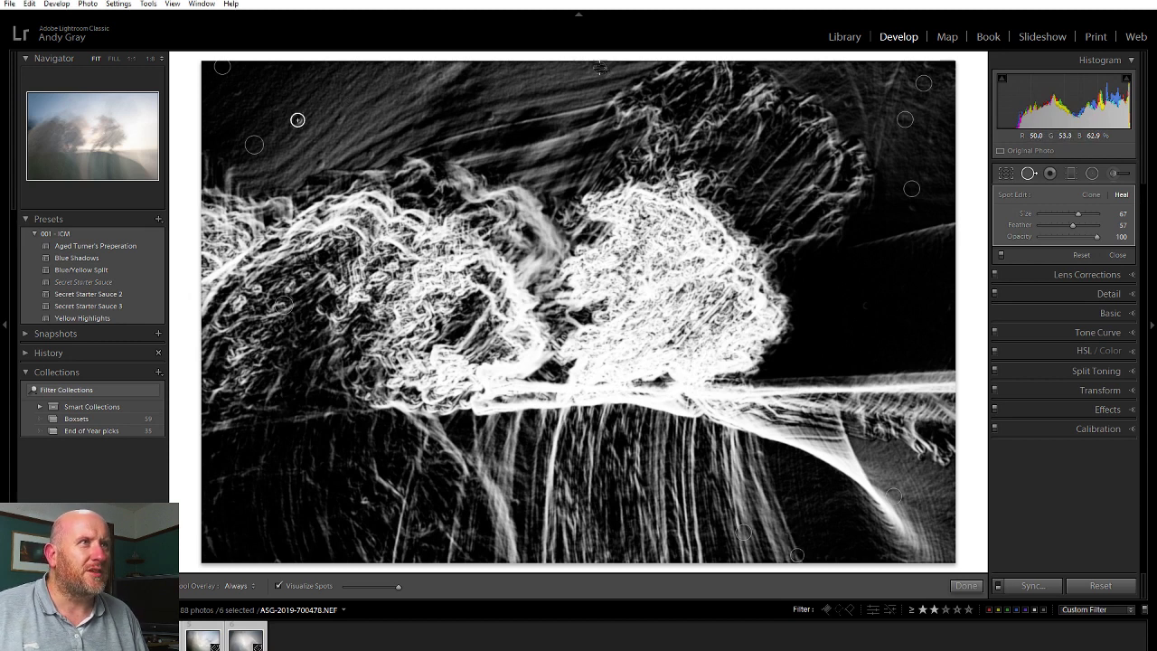
click(297, 119)
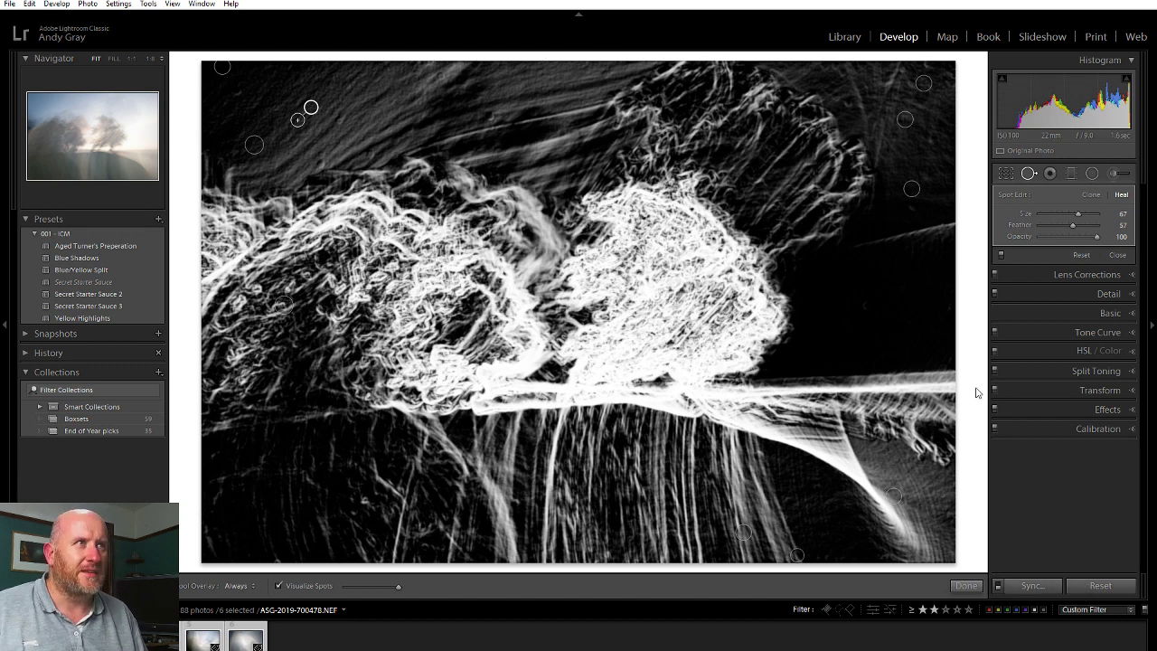
Check ASG-2019-700520.NEF and ASG-2019-700579.NEF for dust spots, return to ASG-2019-700478.NEF and finish spot removal.
key(Right)
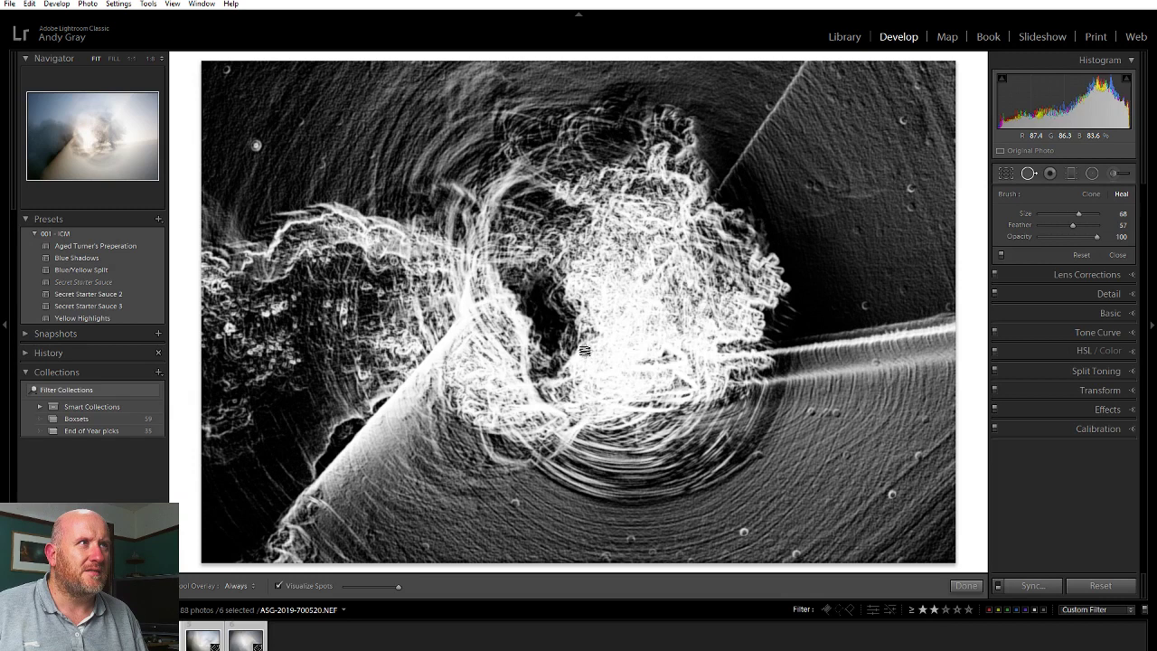
click(244, 643)
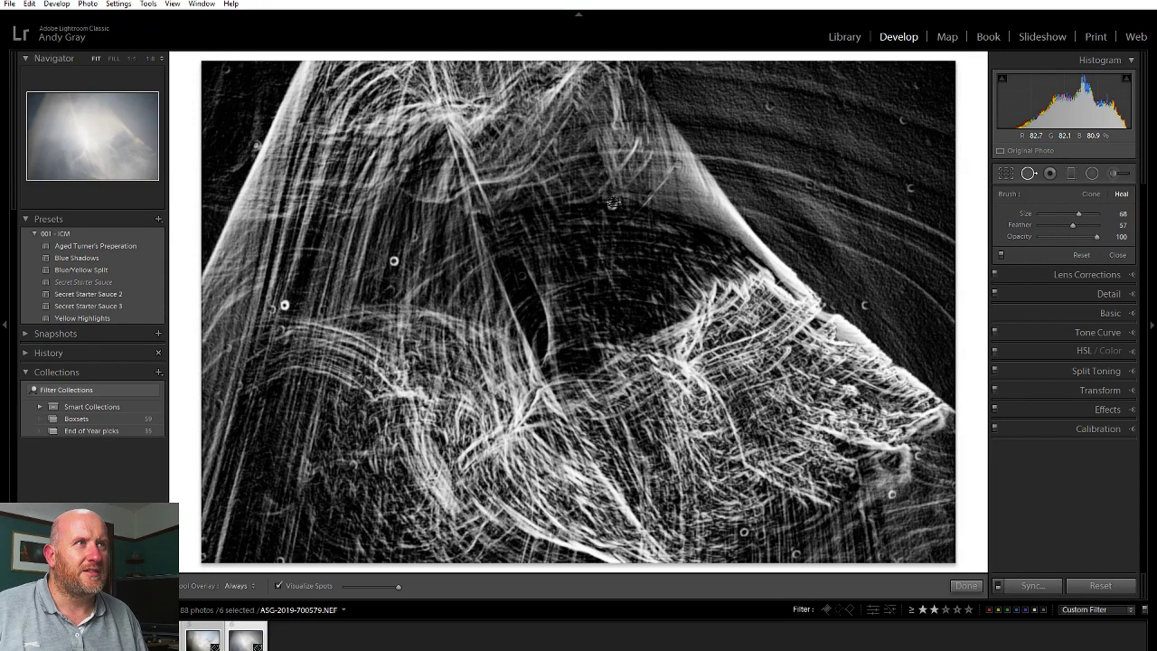
key(Right)
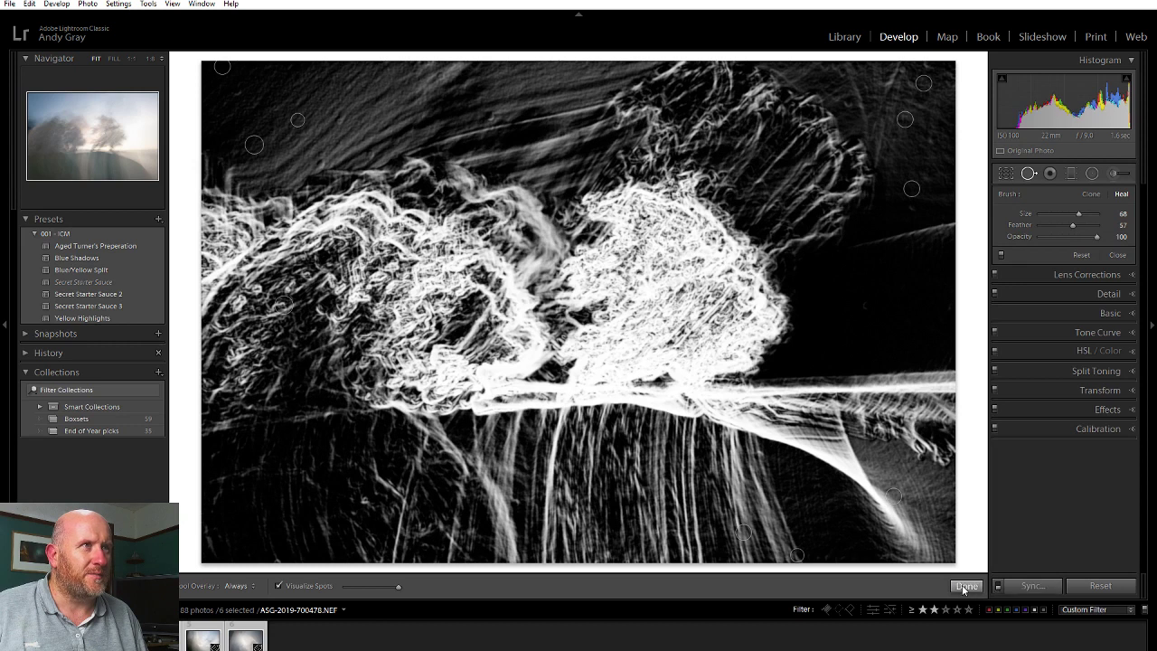
click(966, 586)
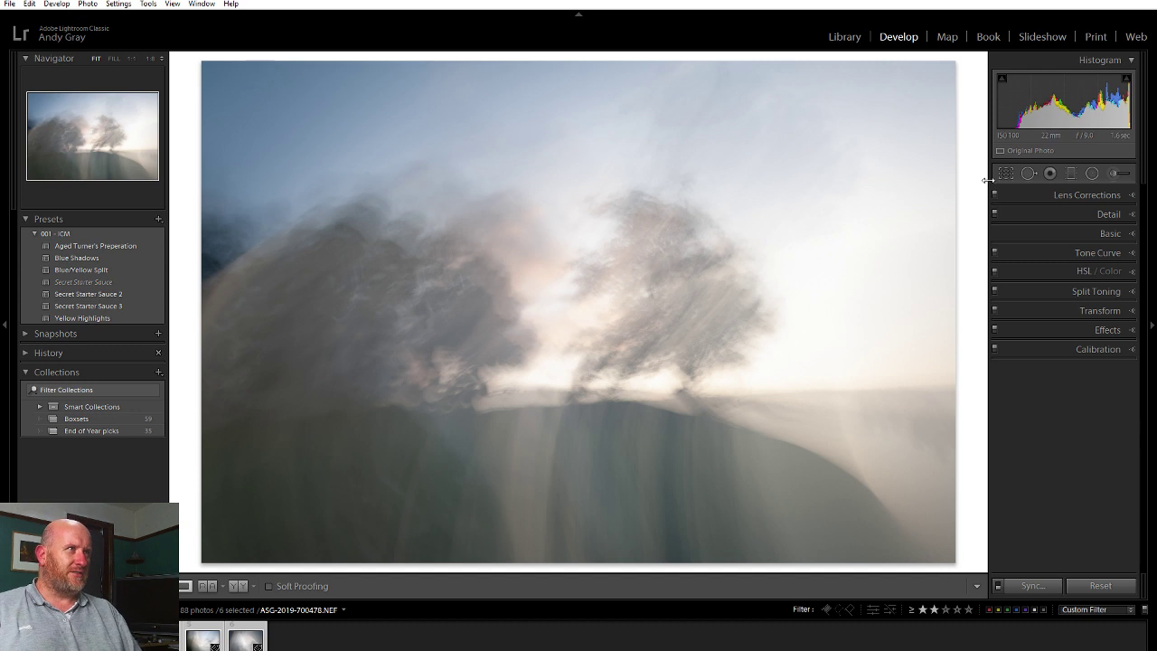
Set the basic tone to Highlights +12, Shadows +83 and Blacks +33, keeping Exposure at 0.00.
click(1109, 234)
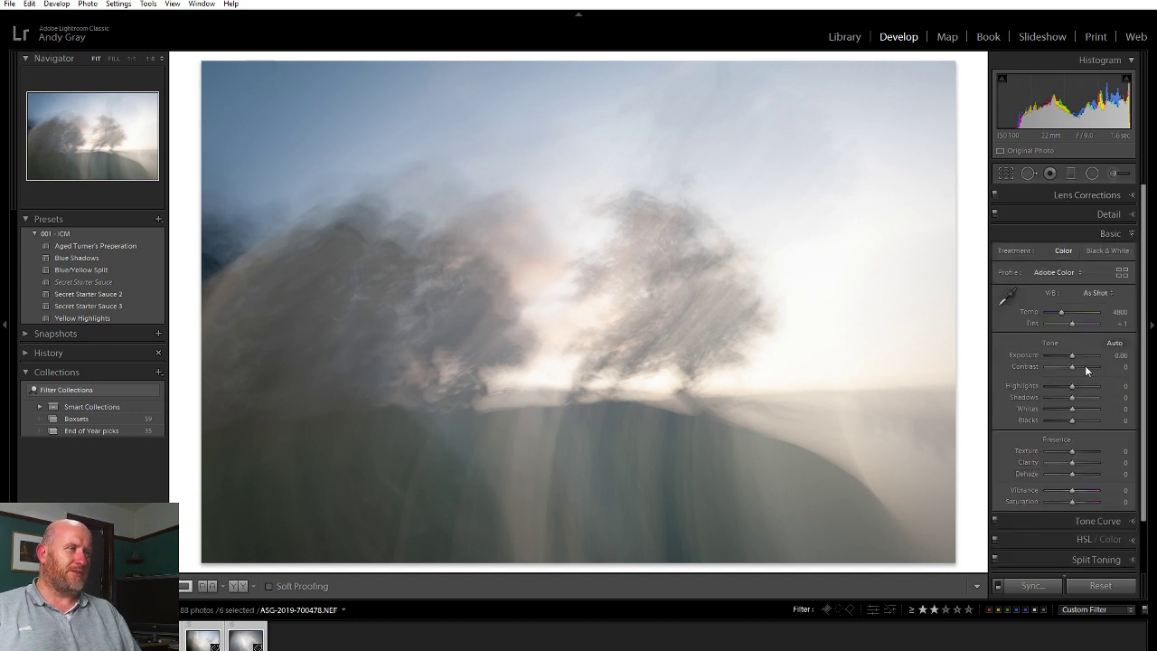
mouse_move(1072, 397)
mouse_down()
mouse_move(1115, 398)
mouse_move(1075, 385)
mouse_up()
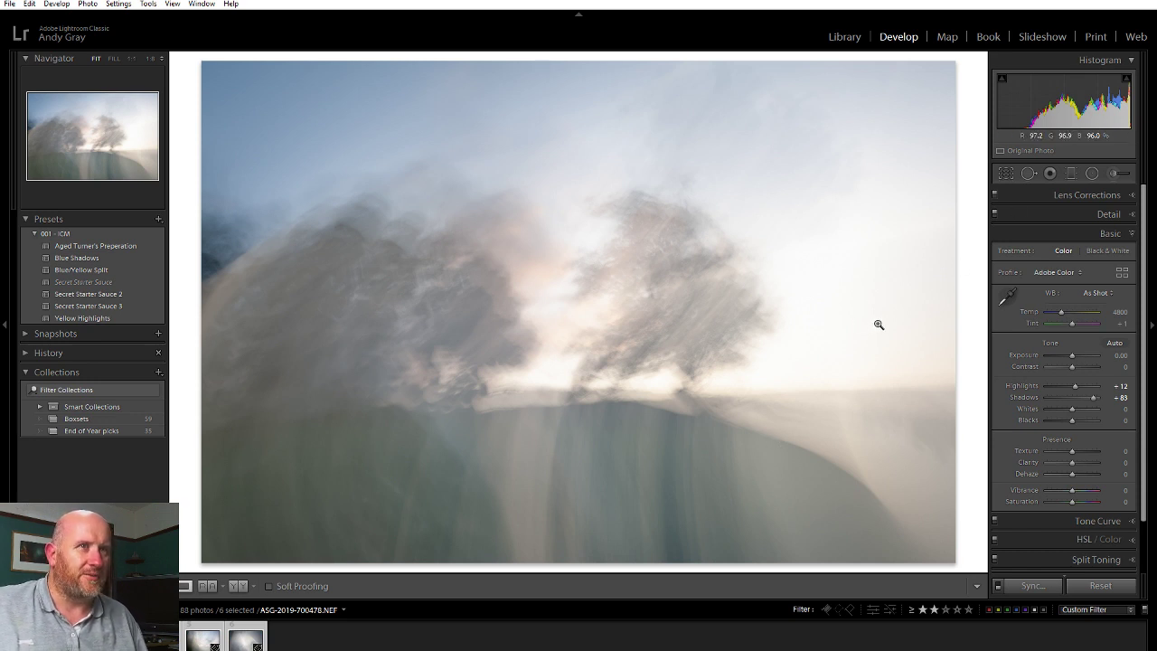
drag(1072, 356, 1072, 357)
double_click(1070, 354)
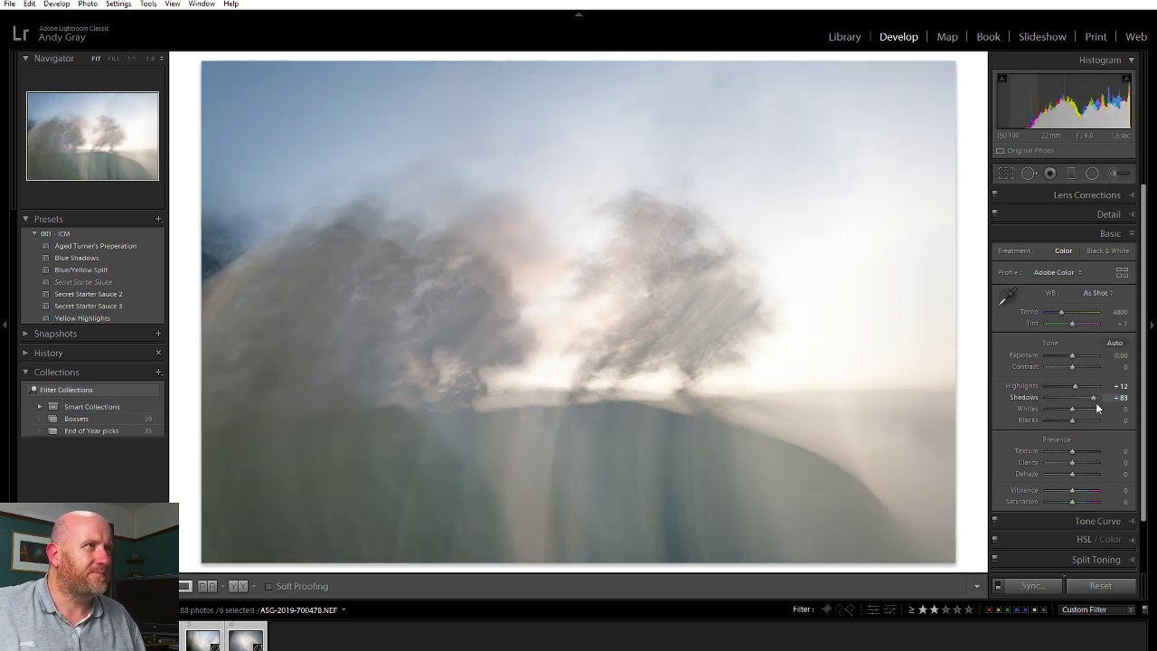
mouse_move(1073, 408)
mouse_down()
mouse_move(1092, 419)
mouse_move(1079, 421)
mouse_up()
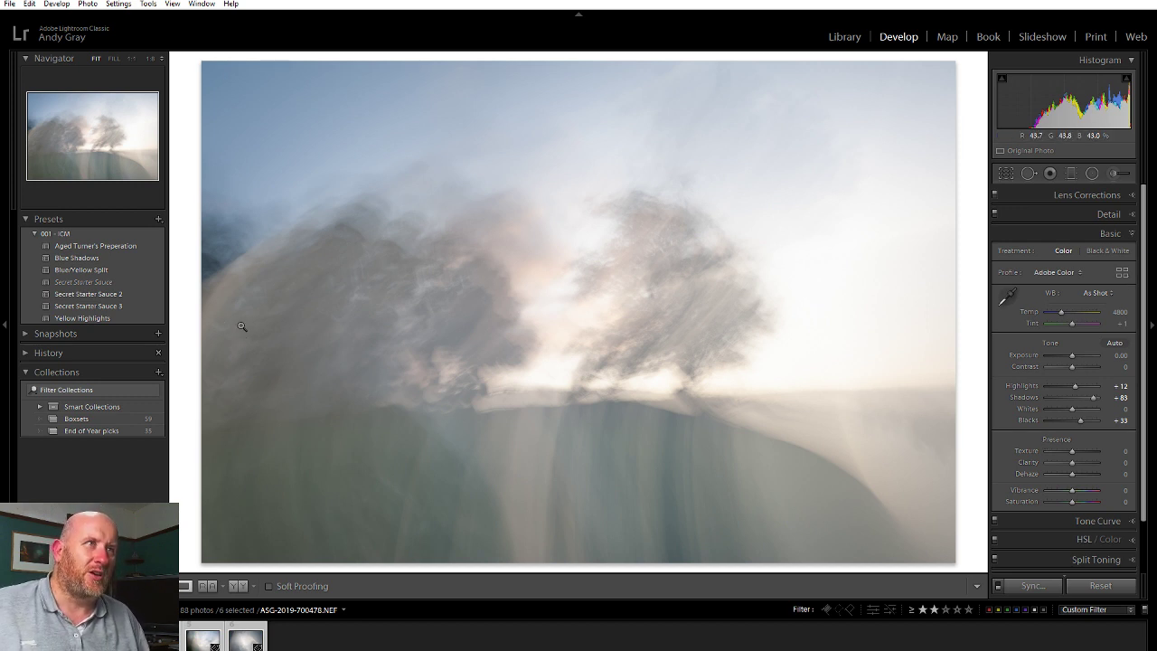
Warm the photo with the Cloudy white balance, raise Tint to +32 and lower Contrast to -5.
click(1097, 292)
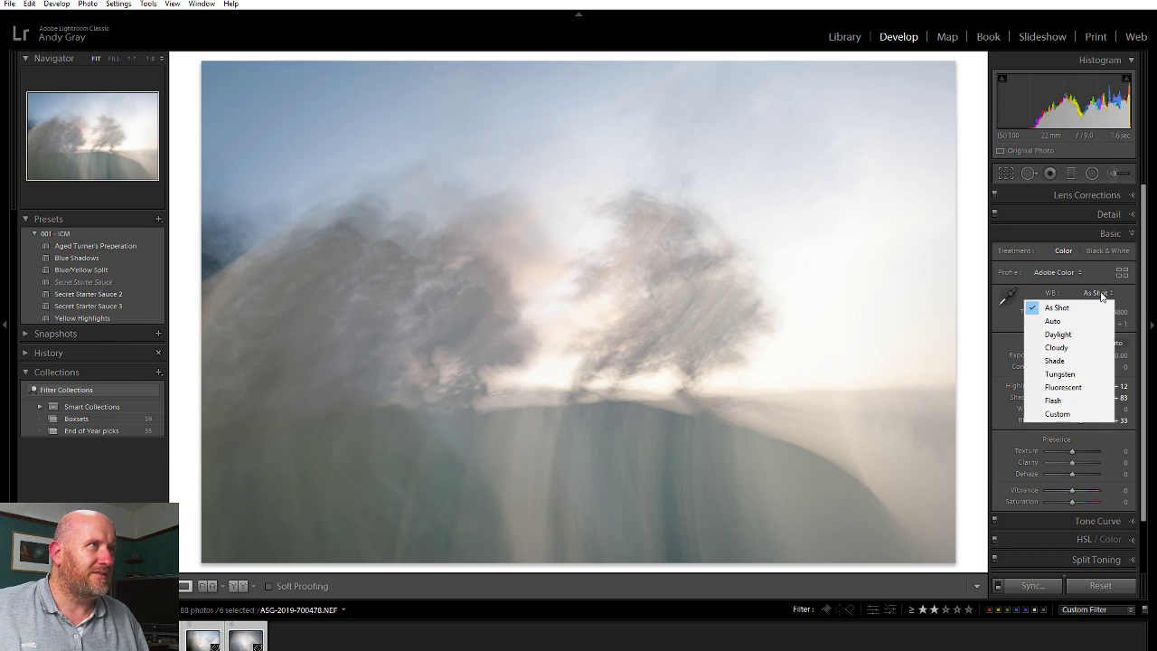
click(1059, 348)
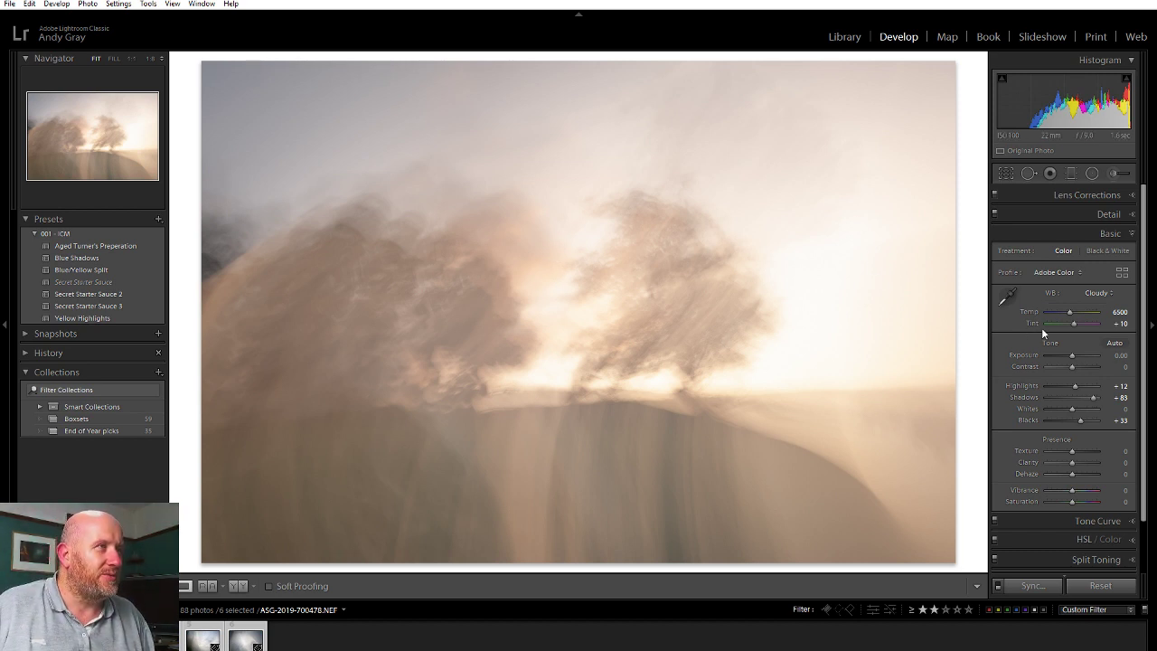
mouse_move(1072, 372)
mouse_down()
mouse_move(1054, 367)
mouse_move(1067, 372)
mouse_up()
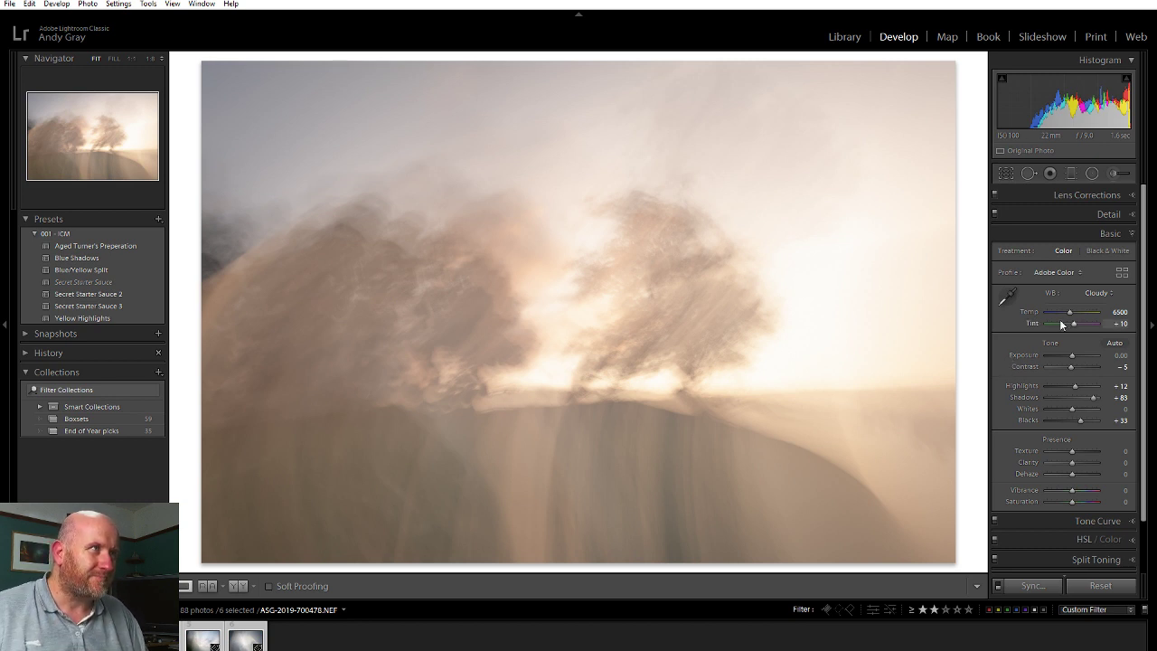
drag(1074, 321, 1078, 333)
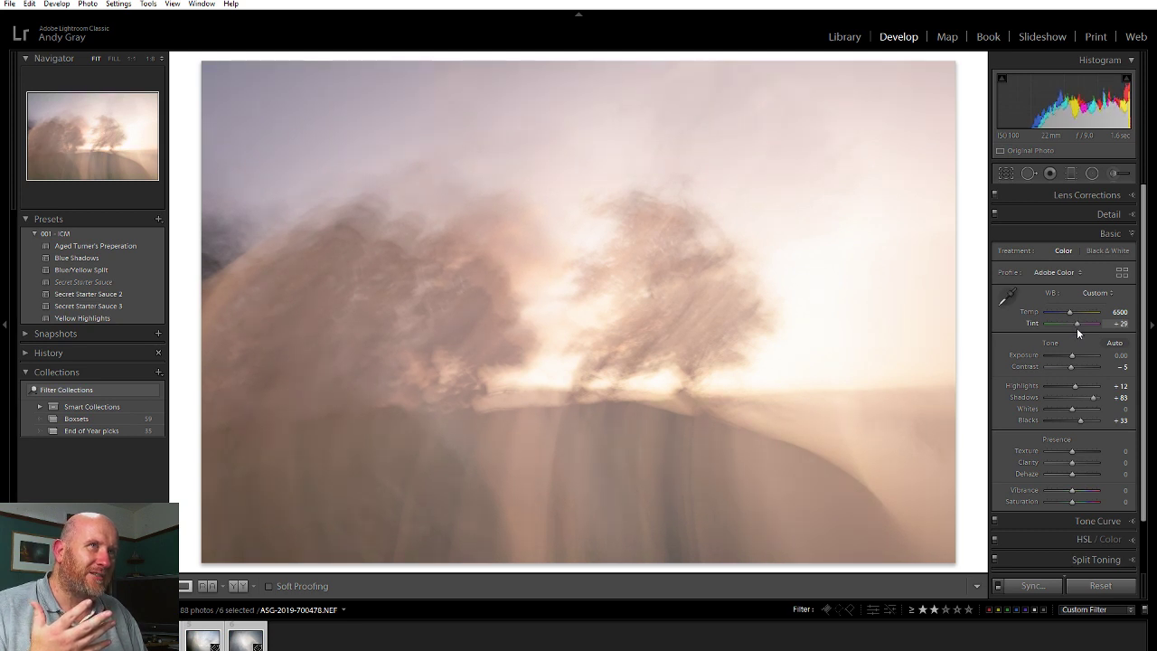
drag(1077, 327, 1078, 328)
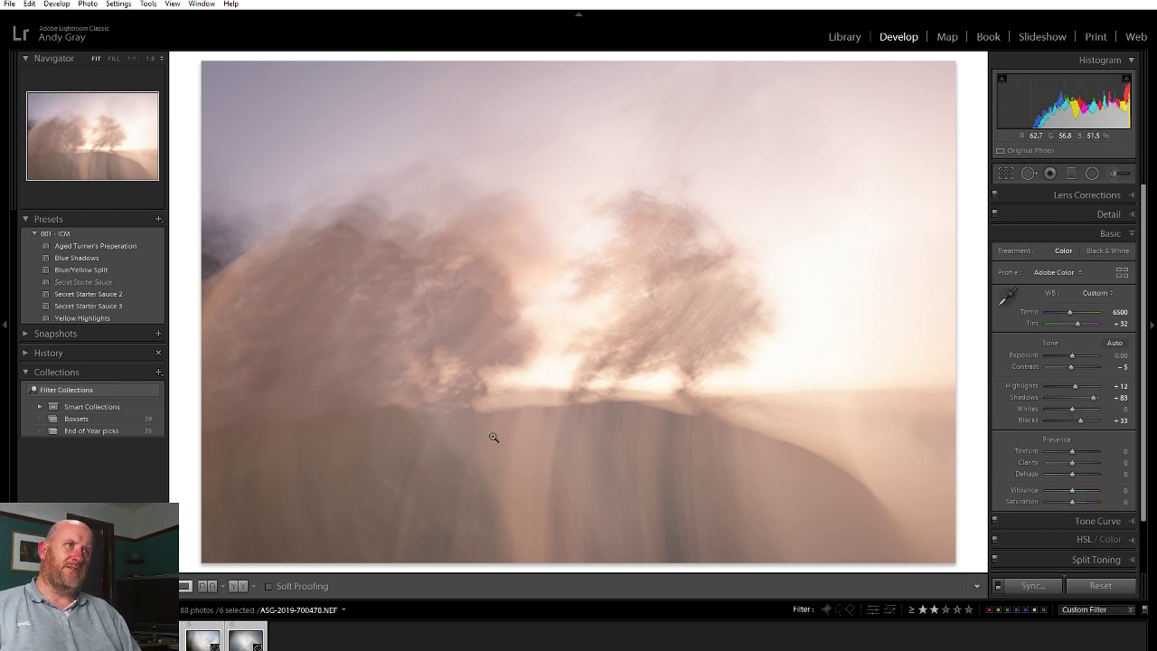
Synchronize all develop settings, including spot removal, across the selected photos and make ASG-2019-700579.NEF the active photo.
click(1047, 586)
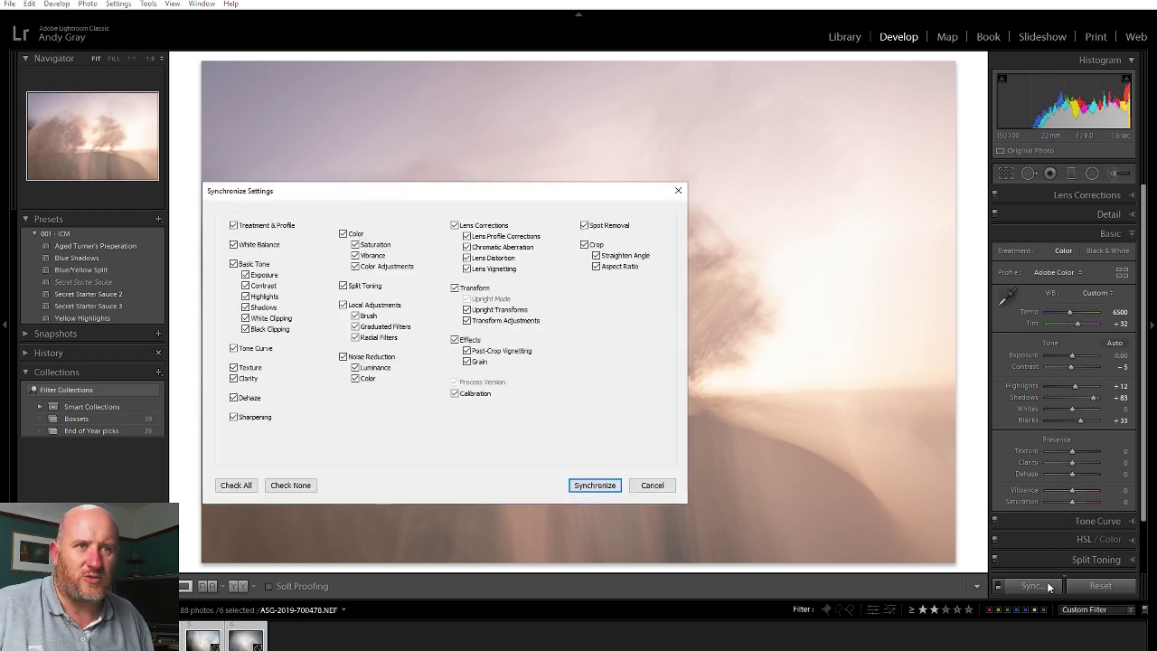
click(595, 485)
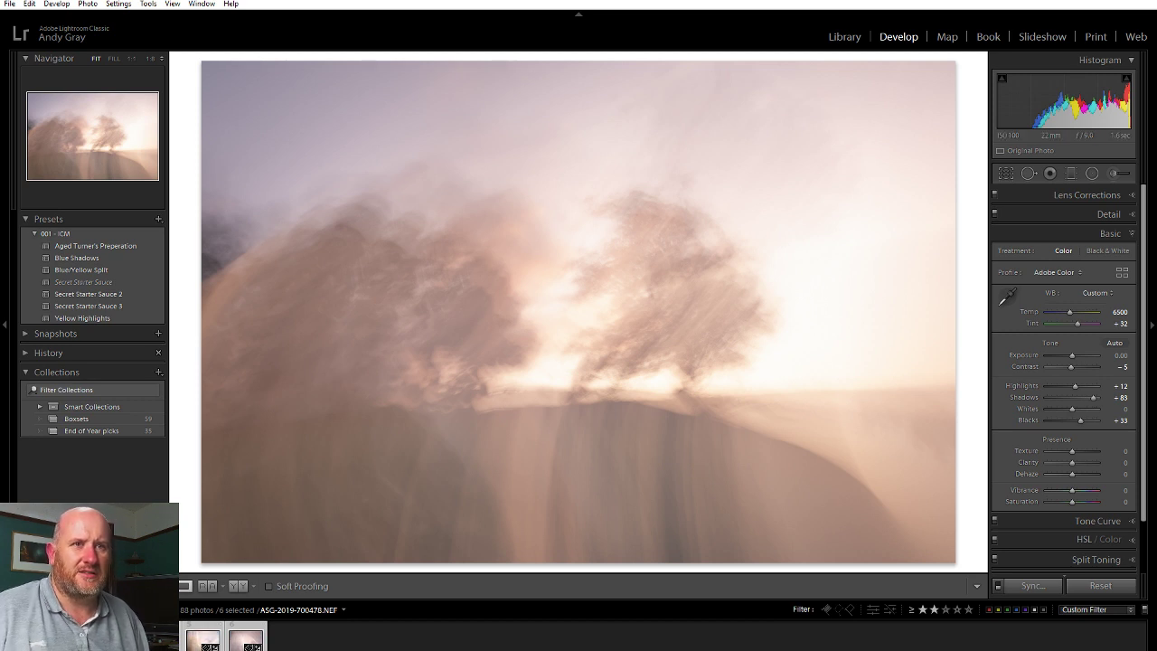
click(244, 638)
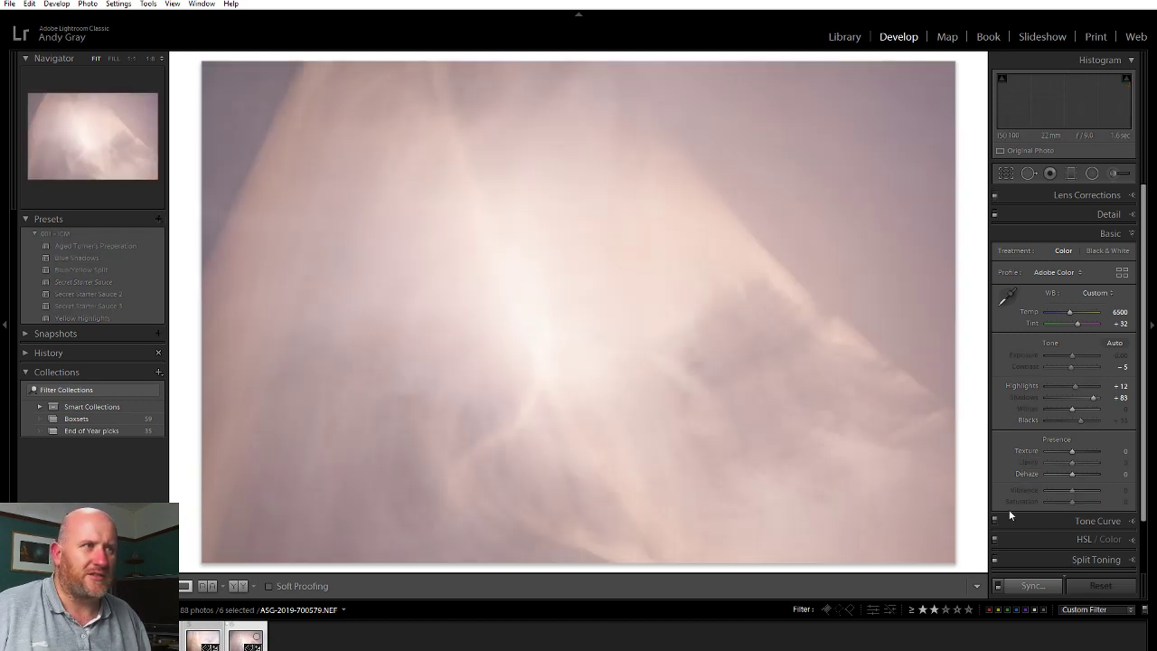
Heal the two dust spots around the upper middle of ASG-2019-700579.NEF and synchronize all settings to the selected photos.
click(1028, 173)
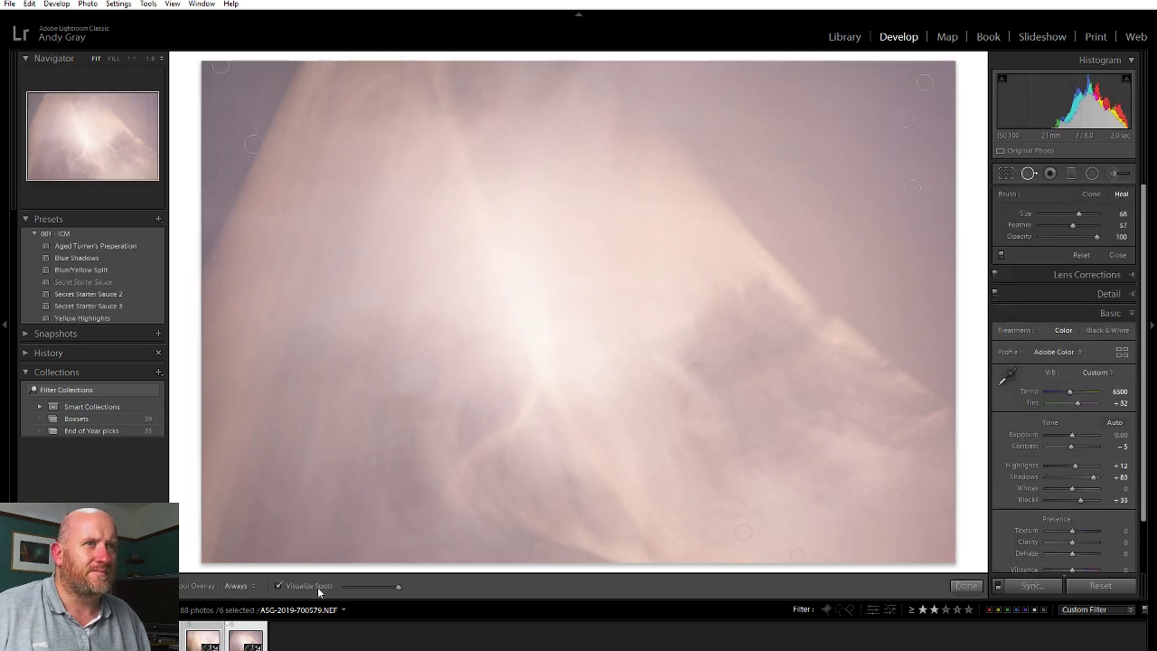
key(a)
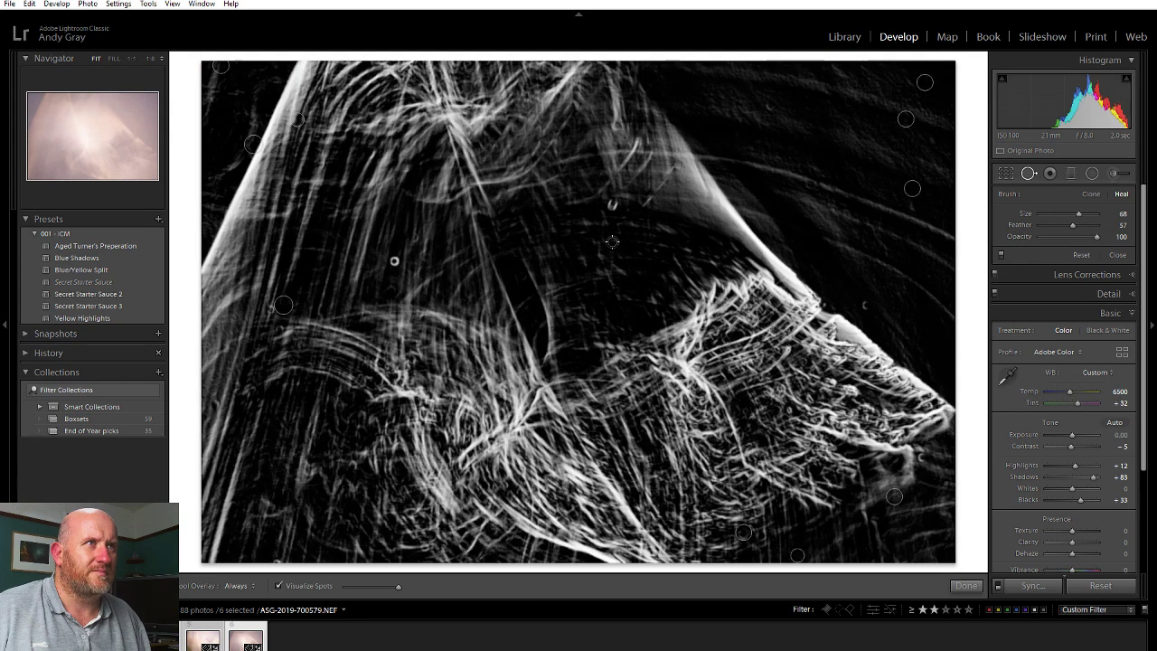
scroll(613, 205, up, 2)
click(614, 204)
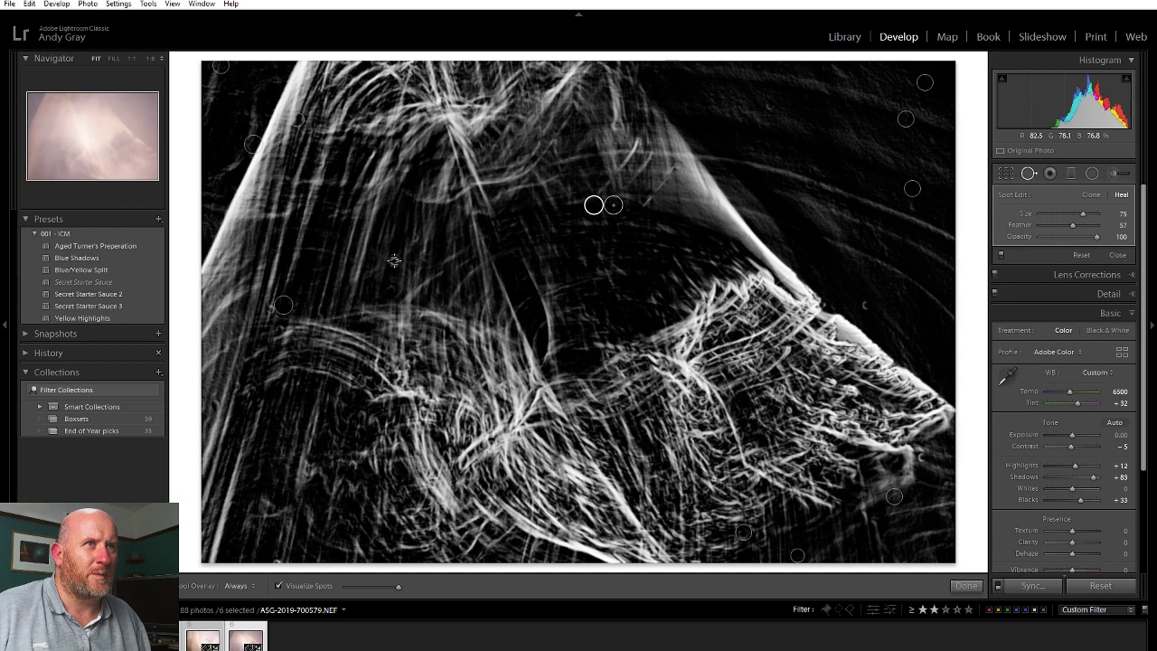
click(394, 261)
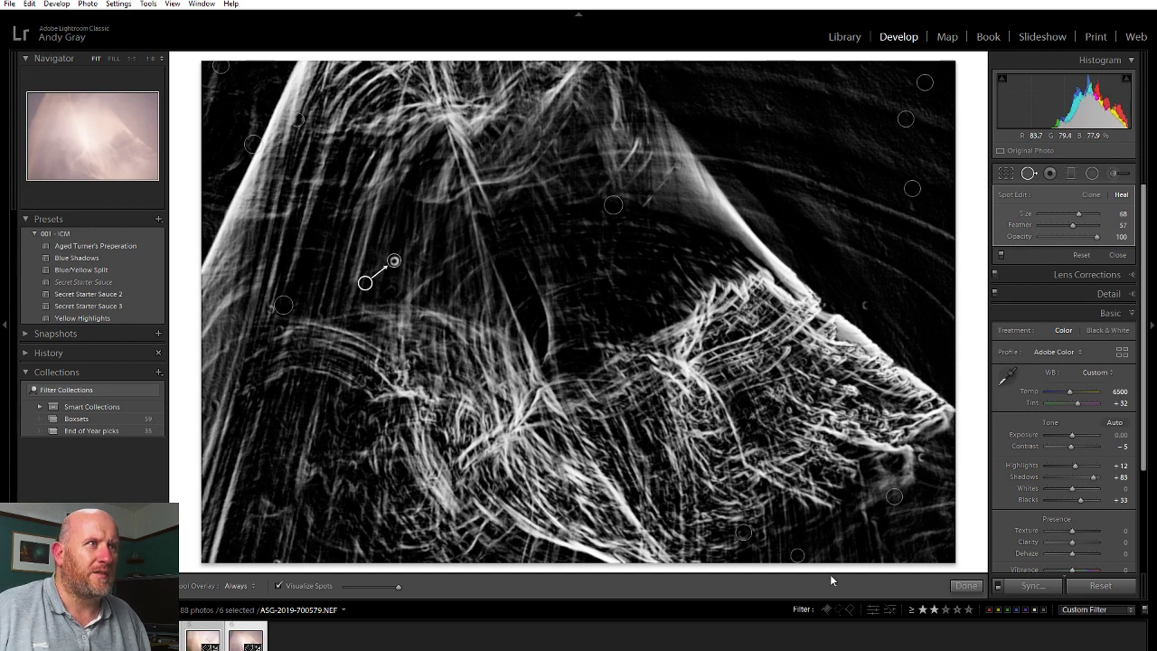
click(966, 586)
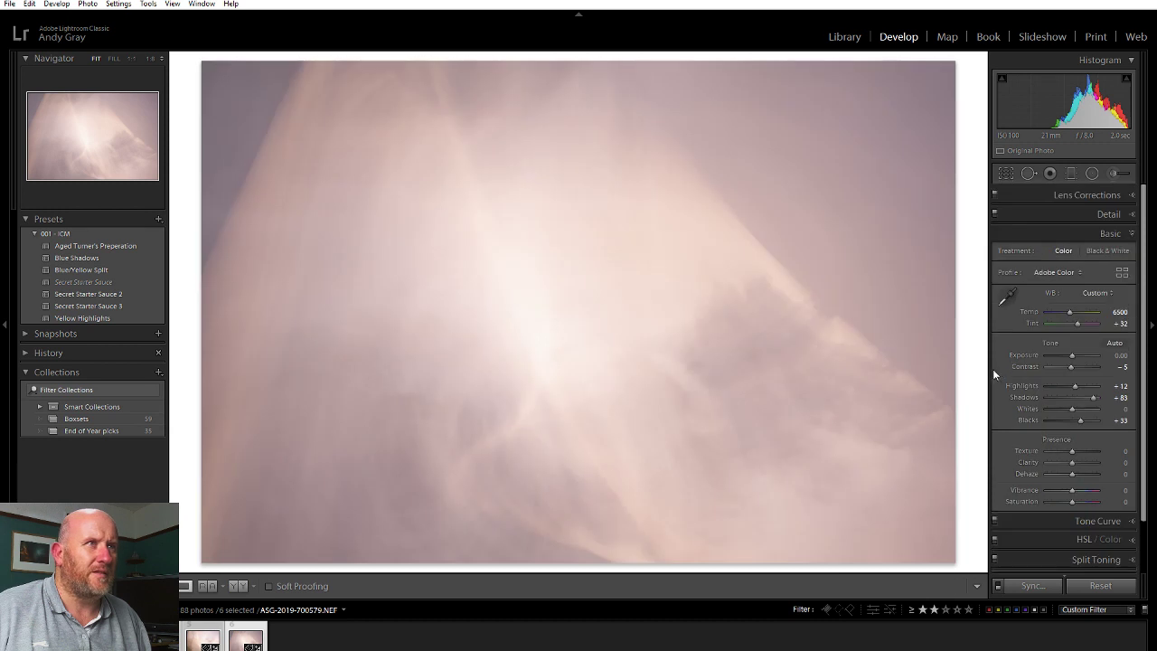
click(1034, 586)
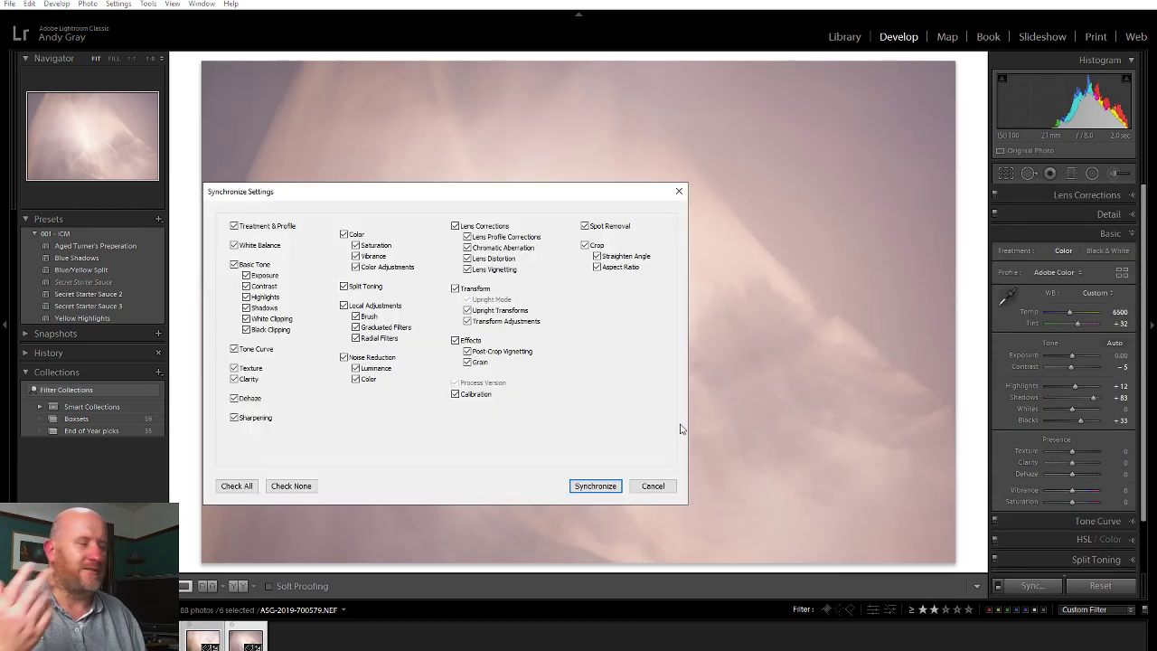
click(595, 485)
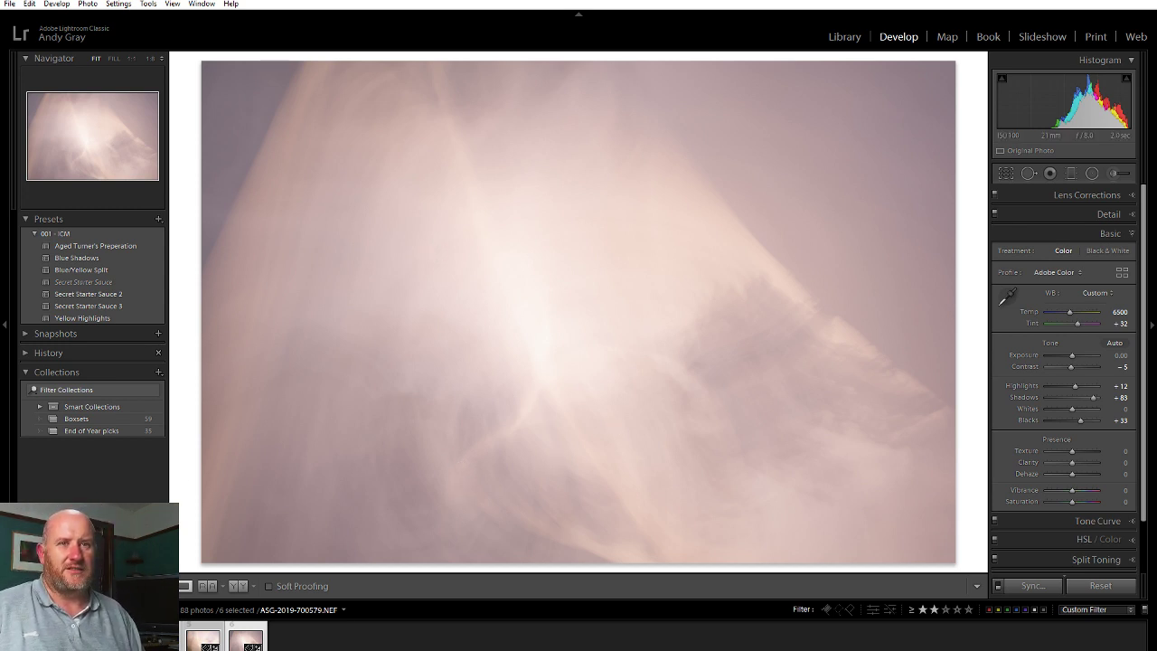
Make ASG-2019-700478.NEF active and open all selected photos as layers of one document in Photoshop.
click(159, 640)
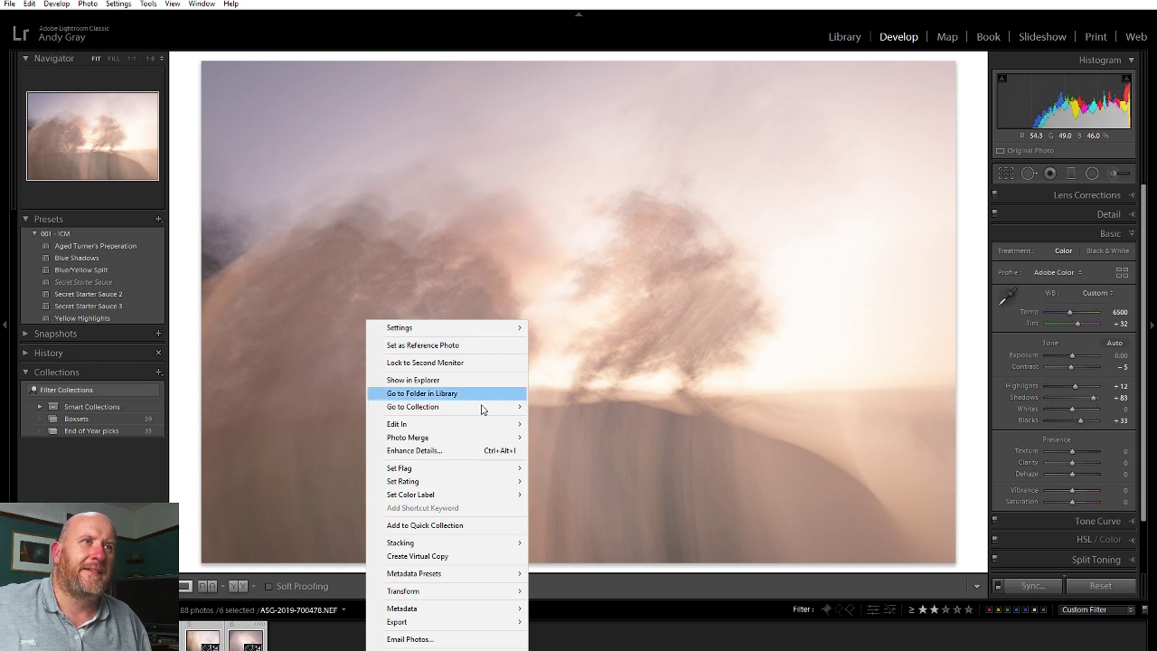
mouse_move(477, 424)
click(605, 592)
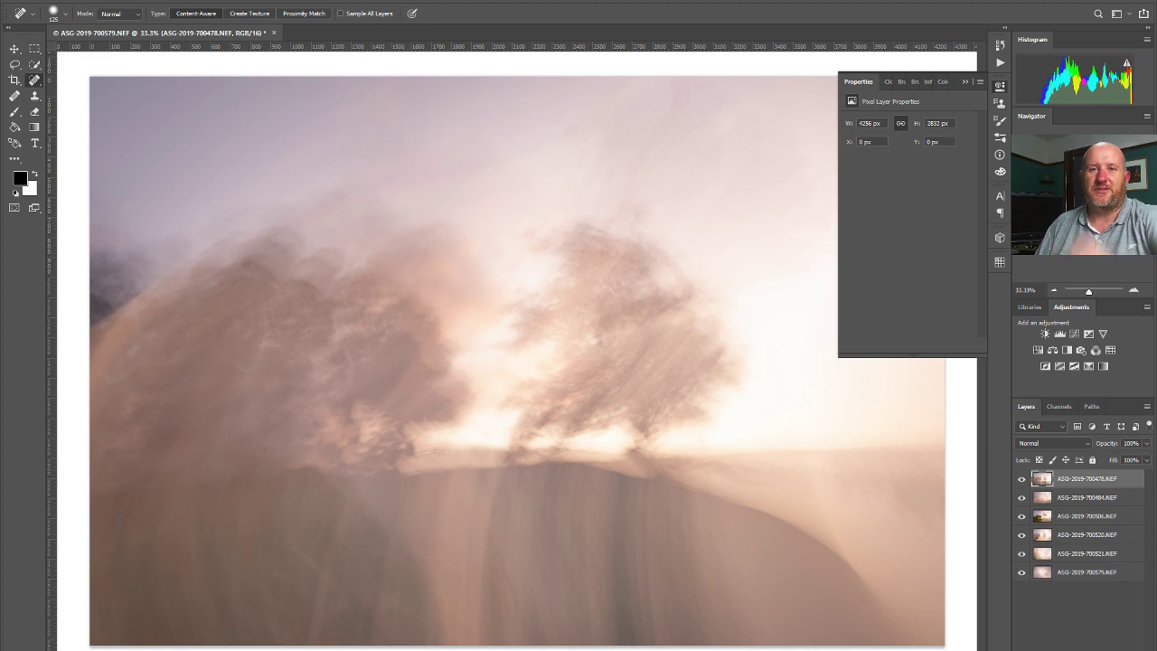
Set the blend mode of all six photo layers to Soft Light.
click(1004, 90)
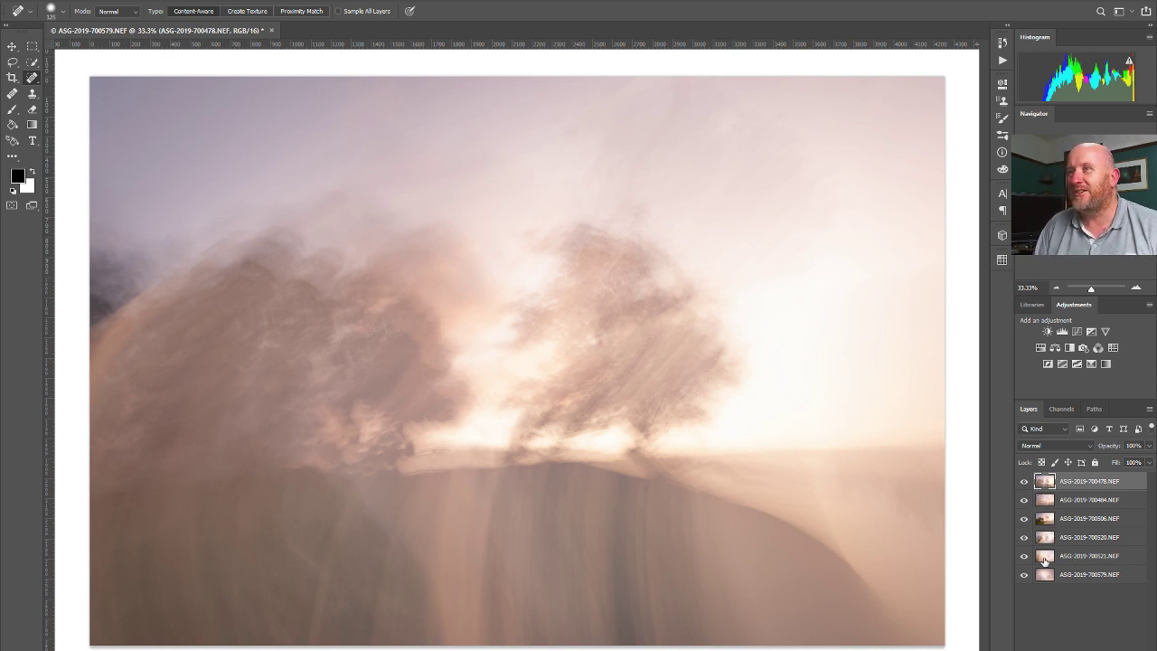
shift+click(1091, 576)
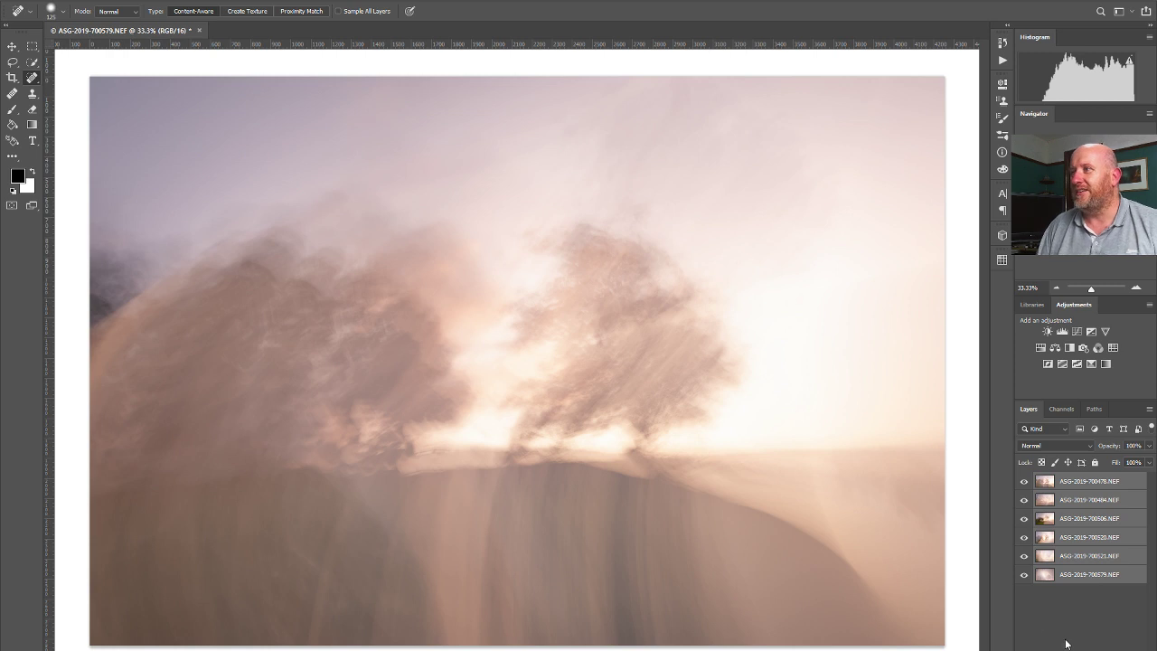
click(1054, 445)
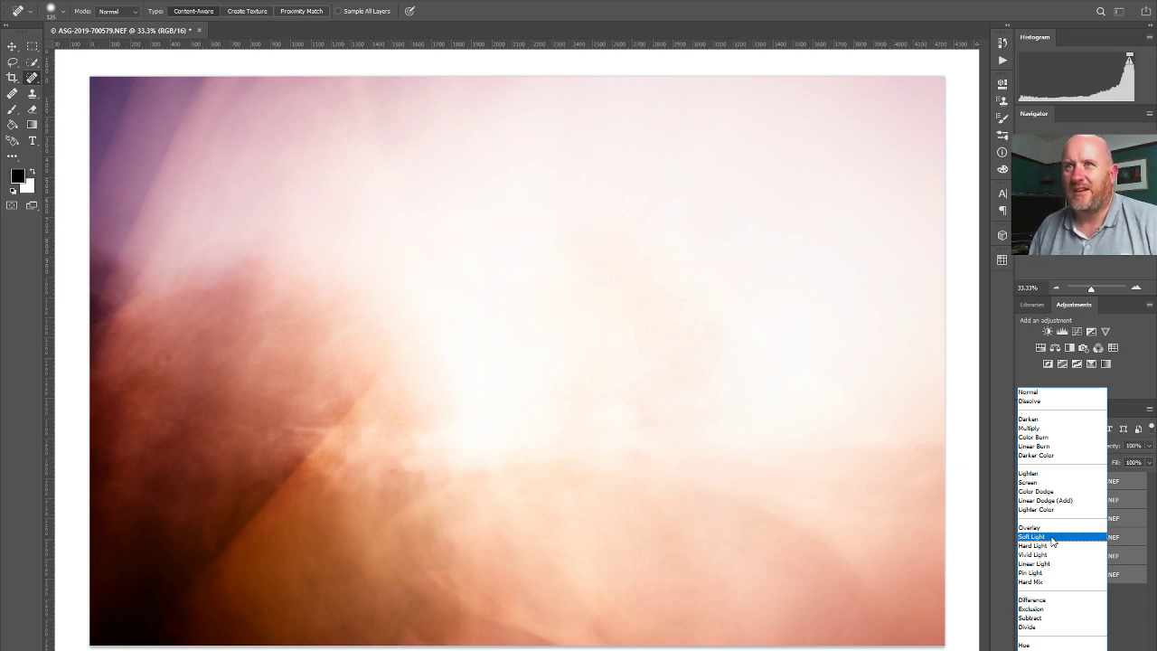
click(1053, 538)
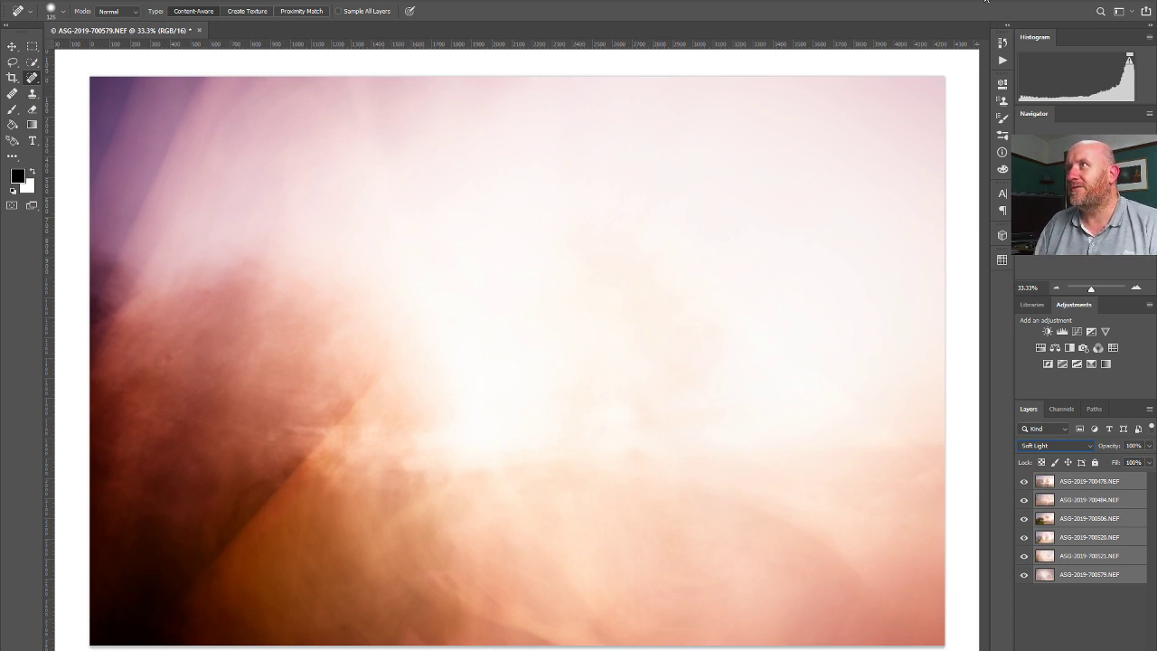
Stamp the visible Soft Light blend into a new layer at the top of the stack and hide that layer.
click(1099, 482)
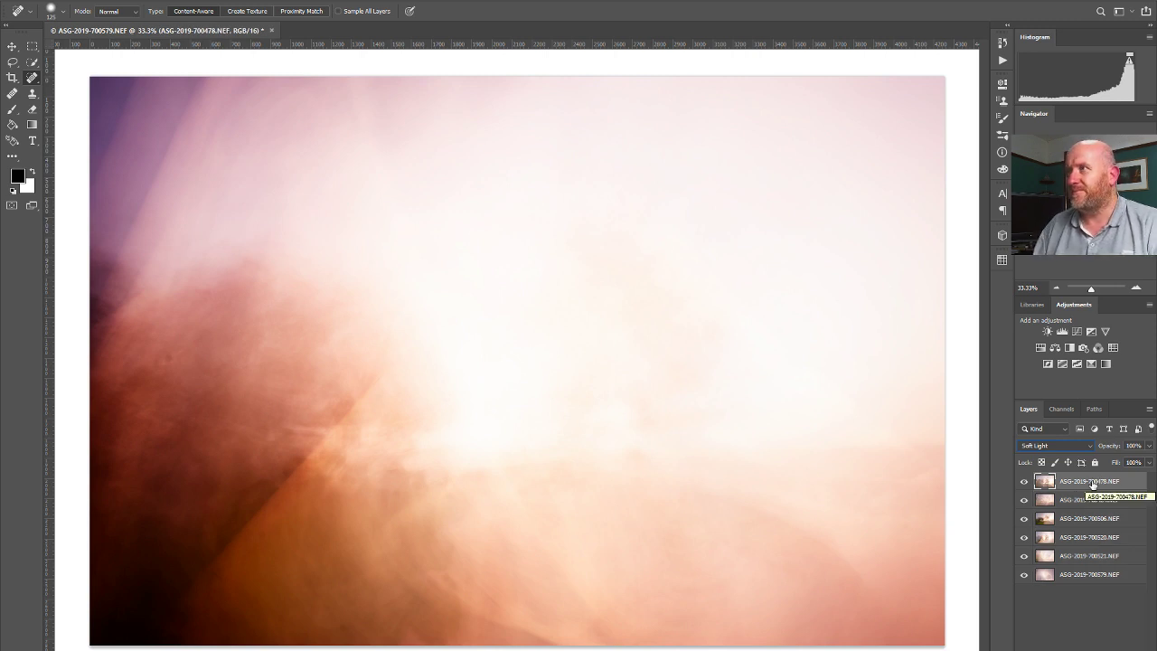
click(1090, 613)
click(1089, 483)
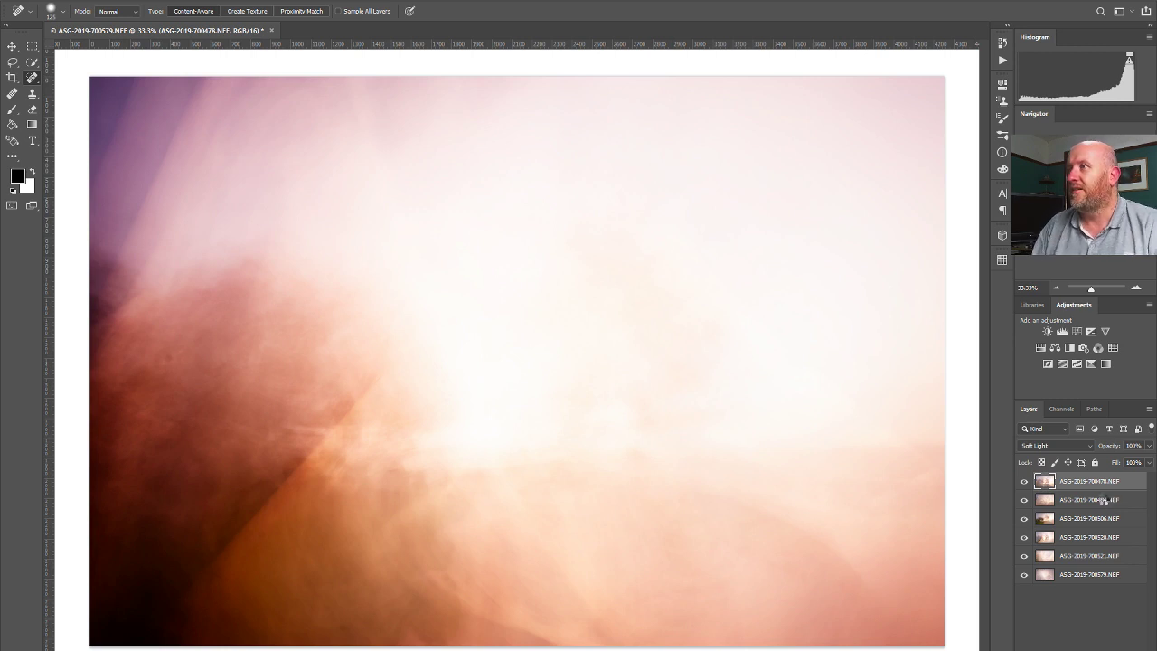
key(ctrl+shift+alt+e)
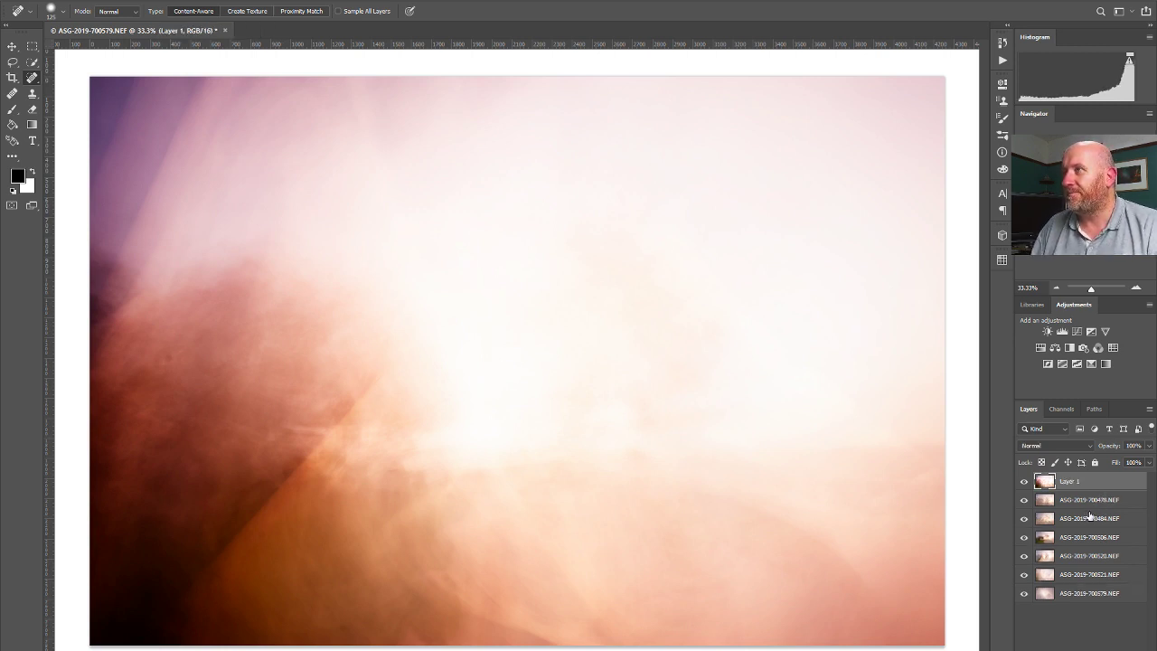
click(1026, 484)
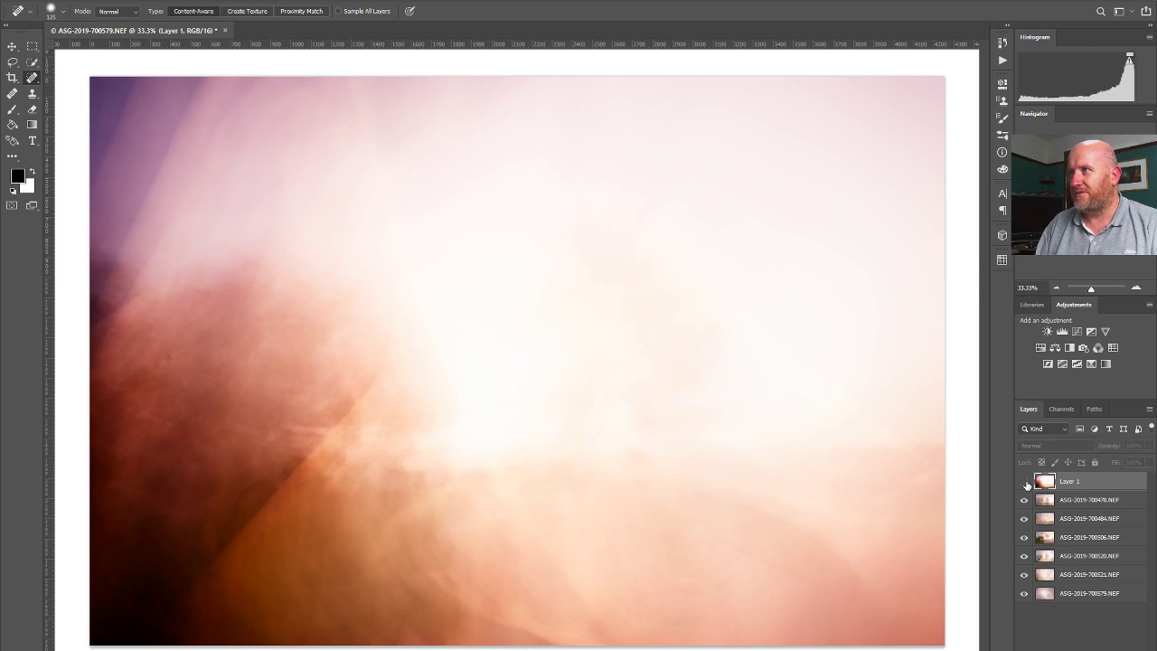
Change the blend mode of the six photo layers to Lighten.
click(1093, 502)
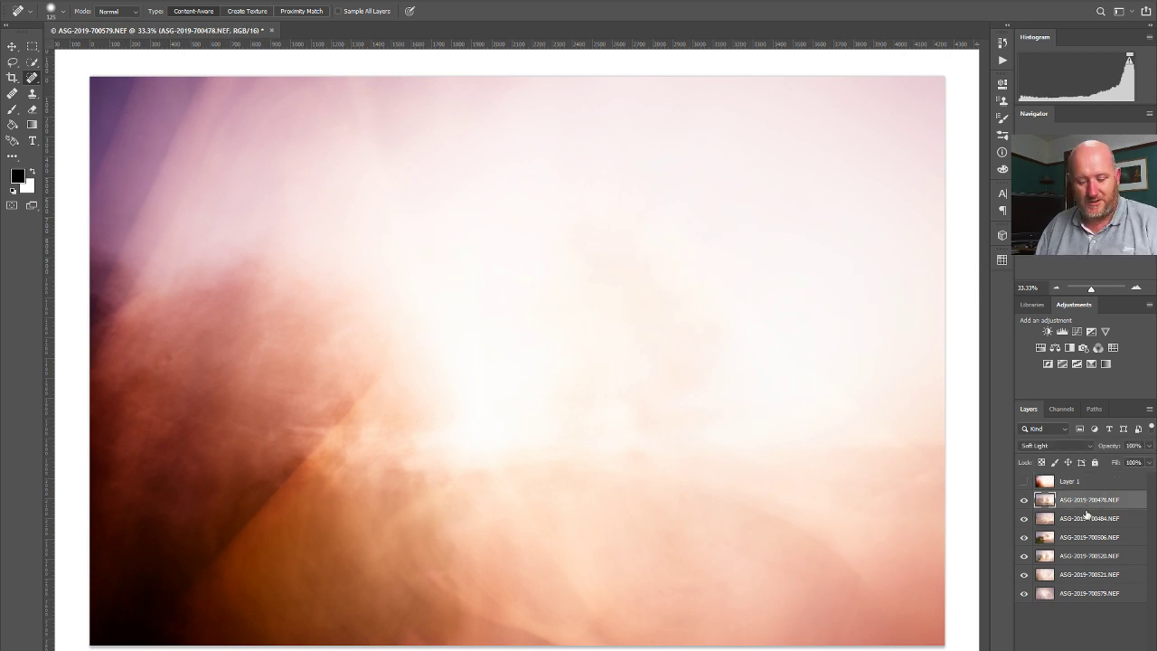
shift+click(1072, 595)
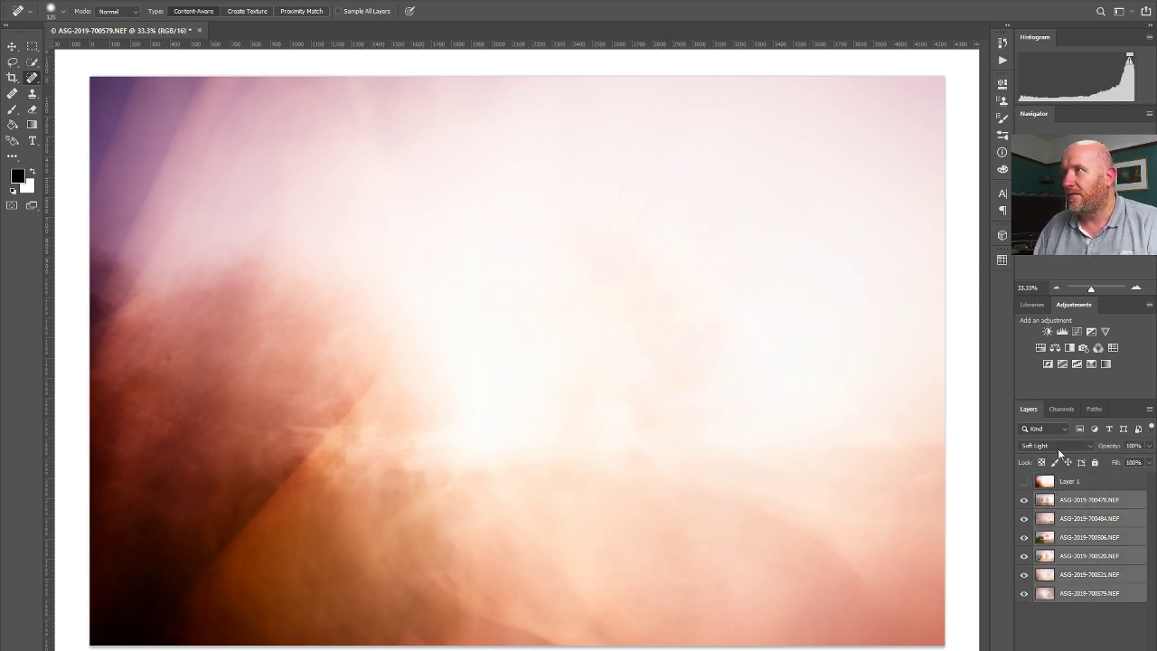
click(1057, 447)
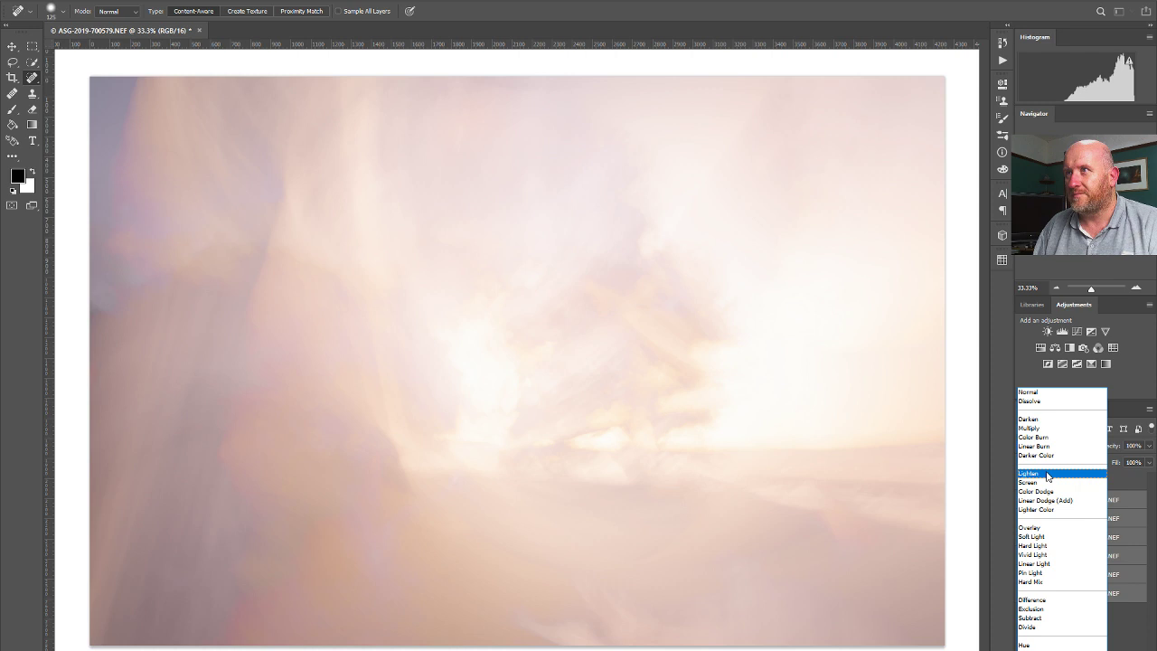
click(1047, 474)
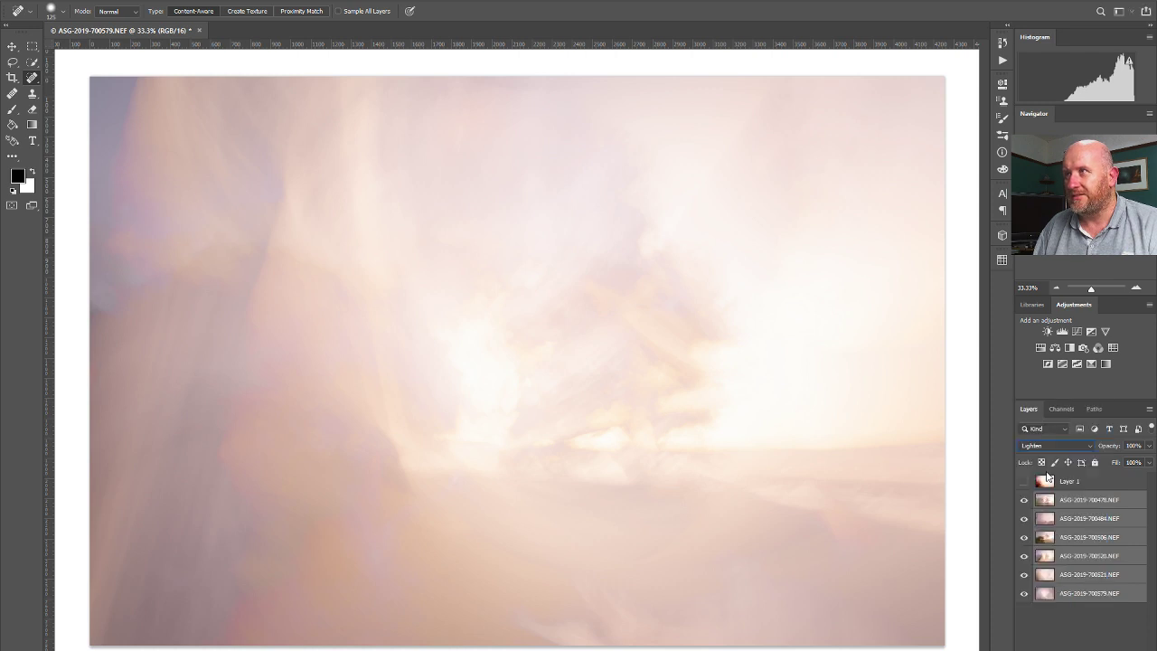
Stamp the visible Lighten blend into a new layer above the photo layers and hide that layer.
click(1085, 631)
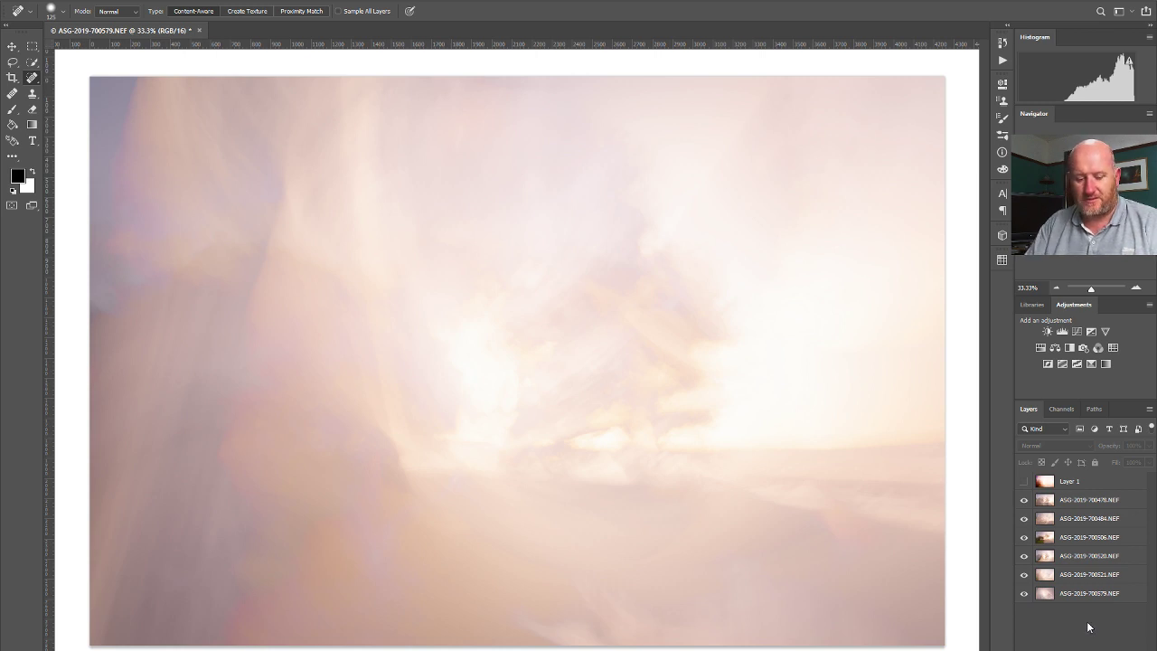
key(ctrl+alt+shift+e)
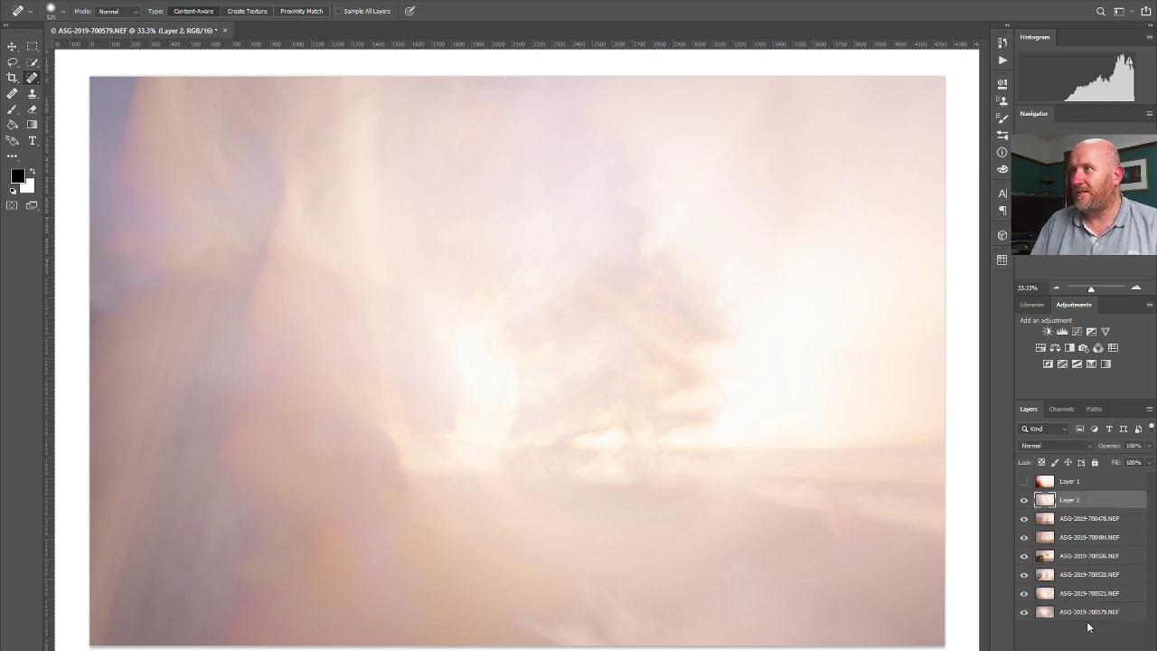
click(1024, 503)
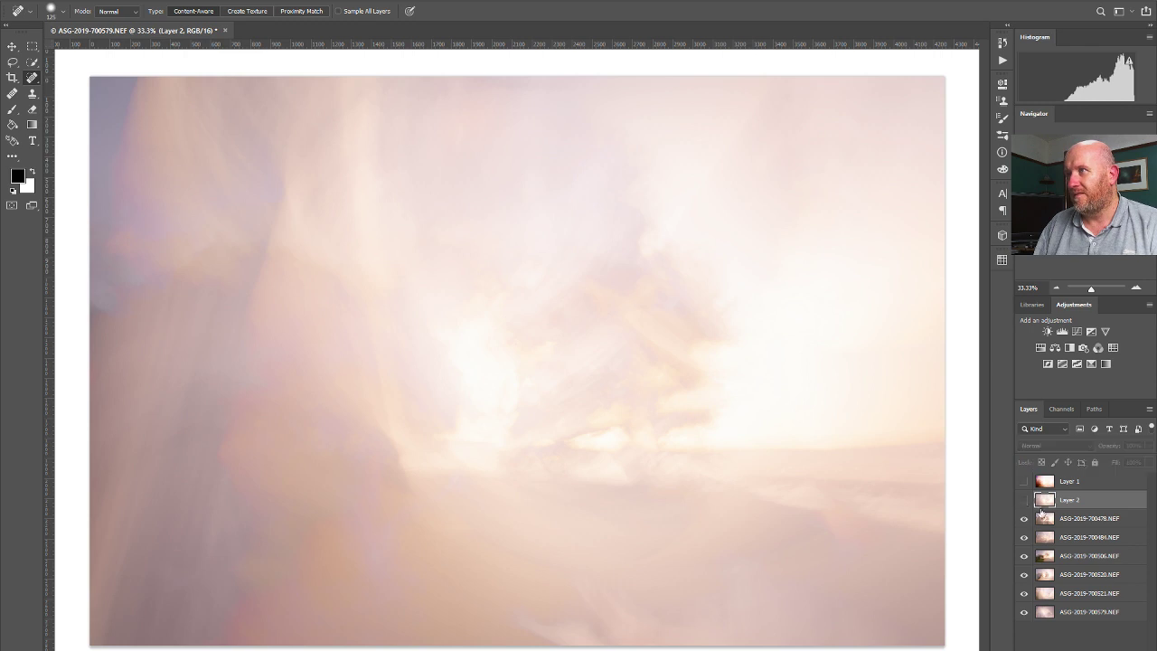
Change the blend mode of the six photo layers to Multiply.
click(1088, 520)
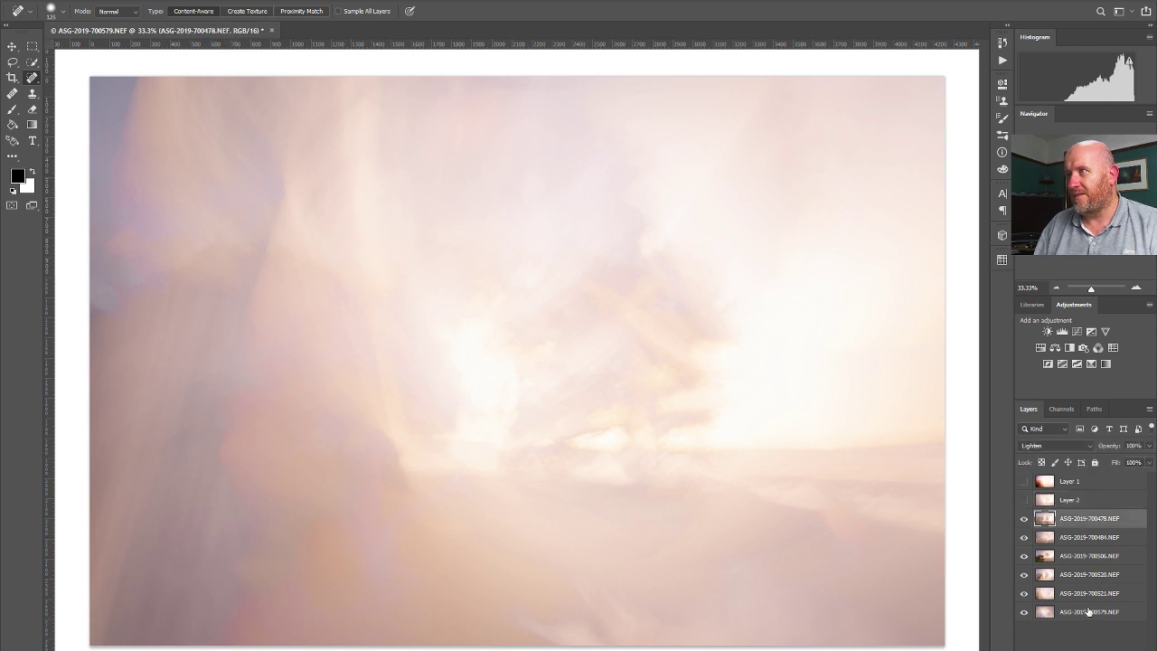
shift+click(1089, 613)
click(1051, 448)
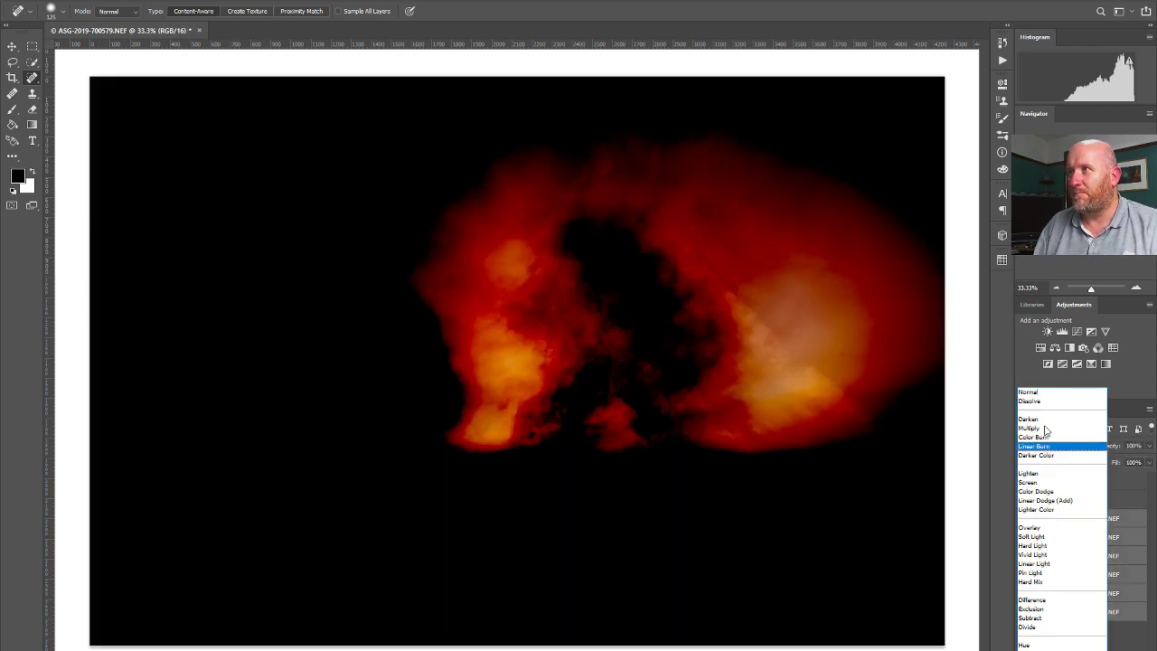
click(1043, 428)
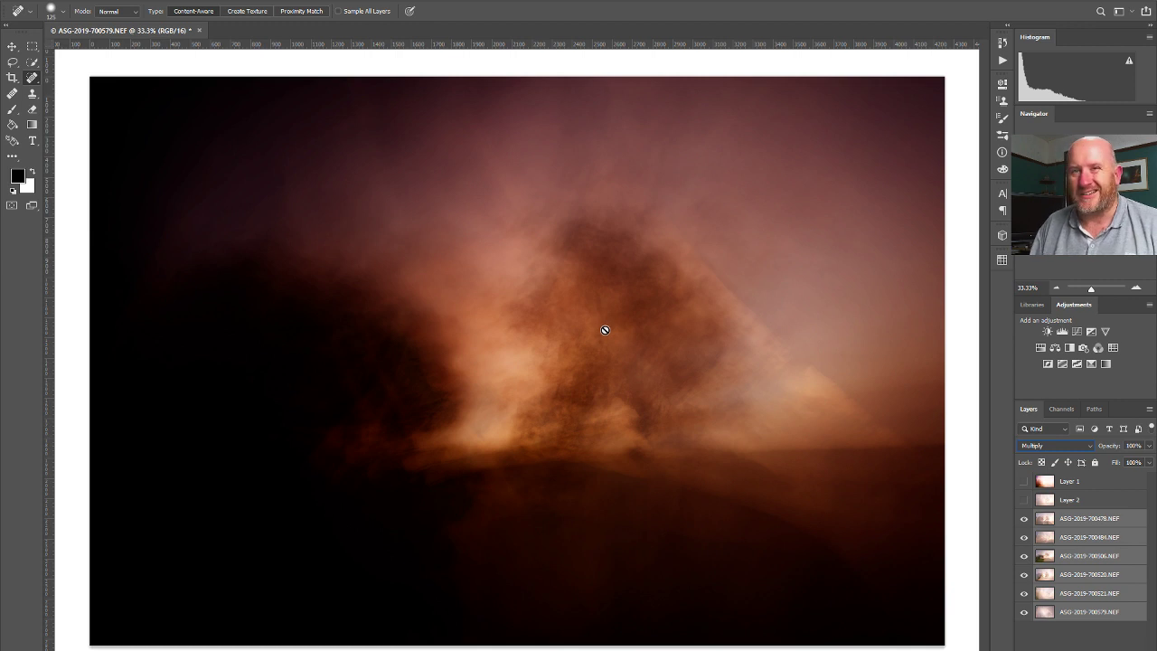
click(1024, 519)
click(1023, 536)
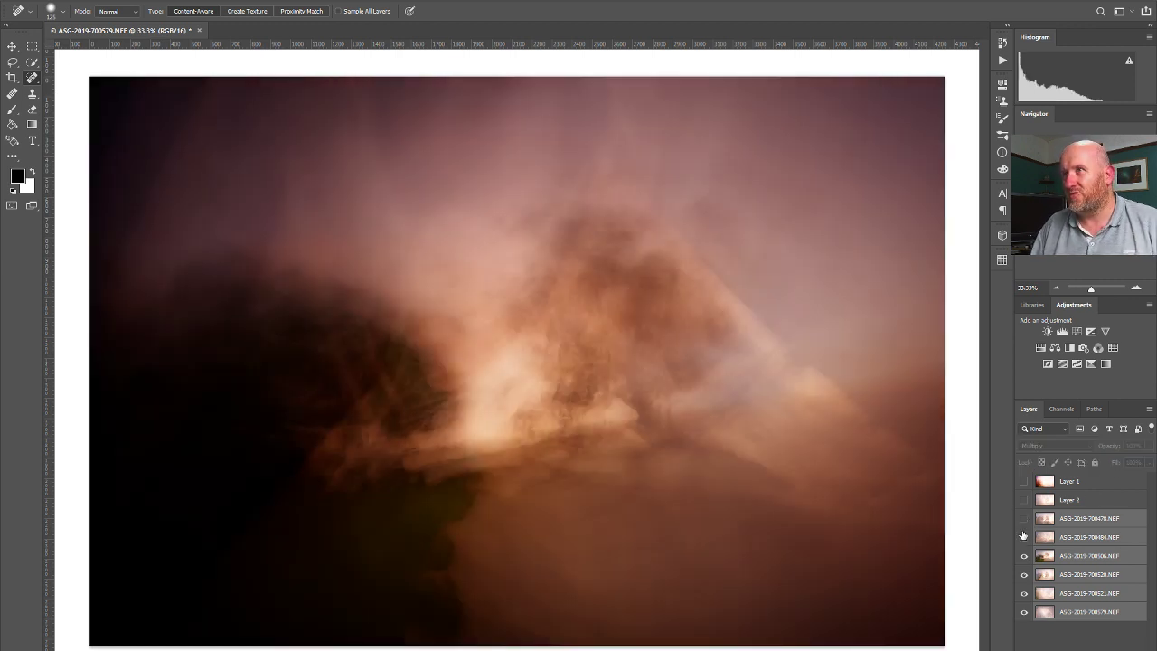
click(1024, 557)
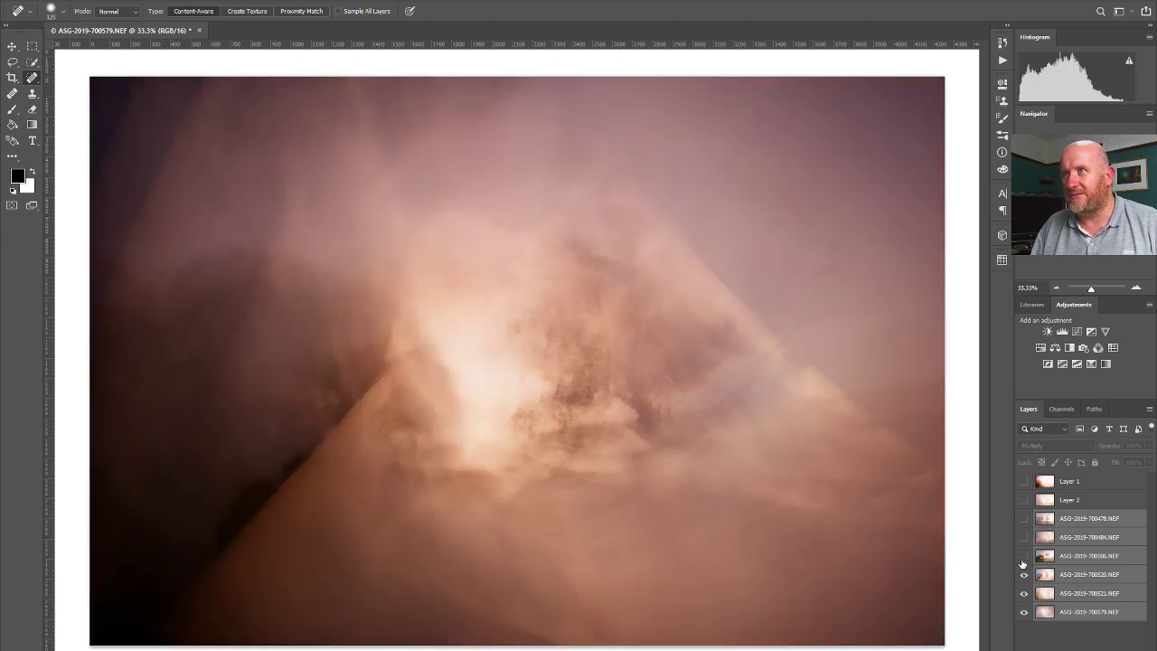
click(1024, 575)
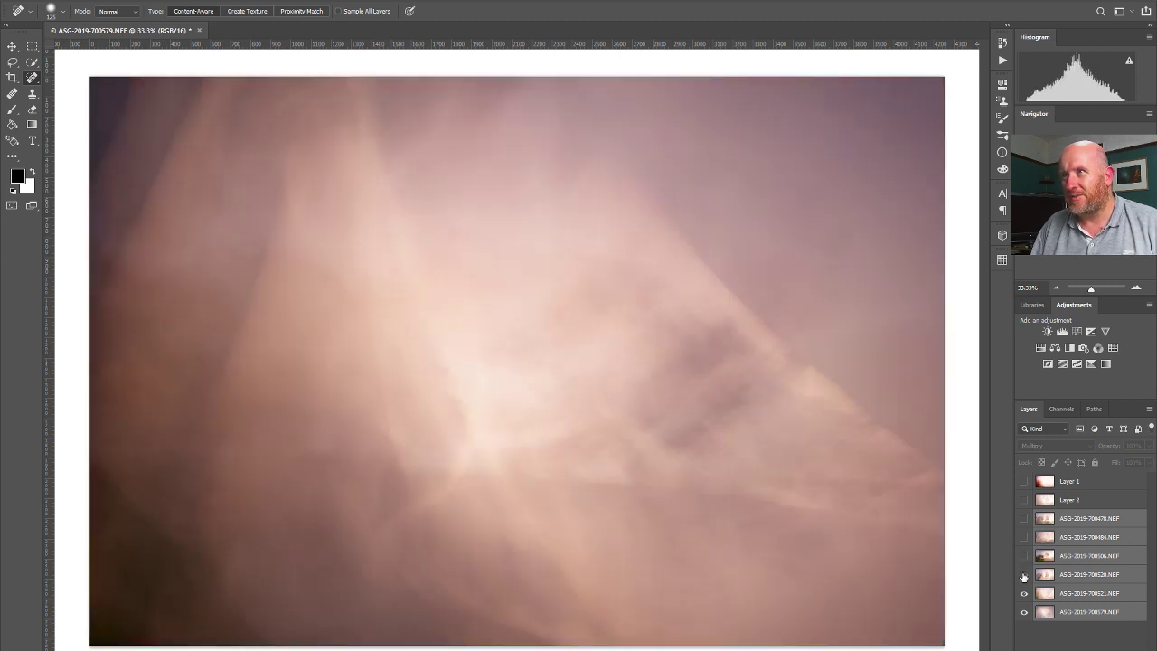
click(1024, 594)
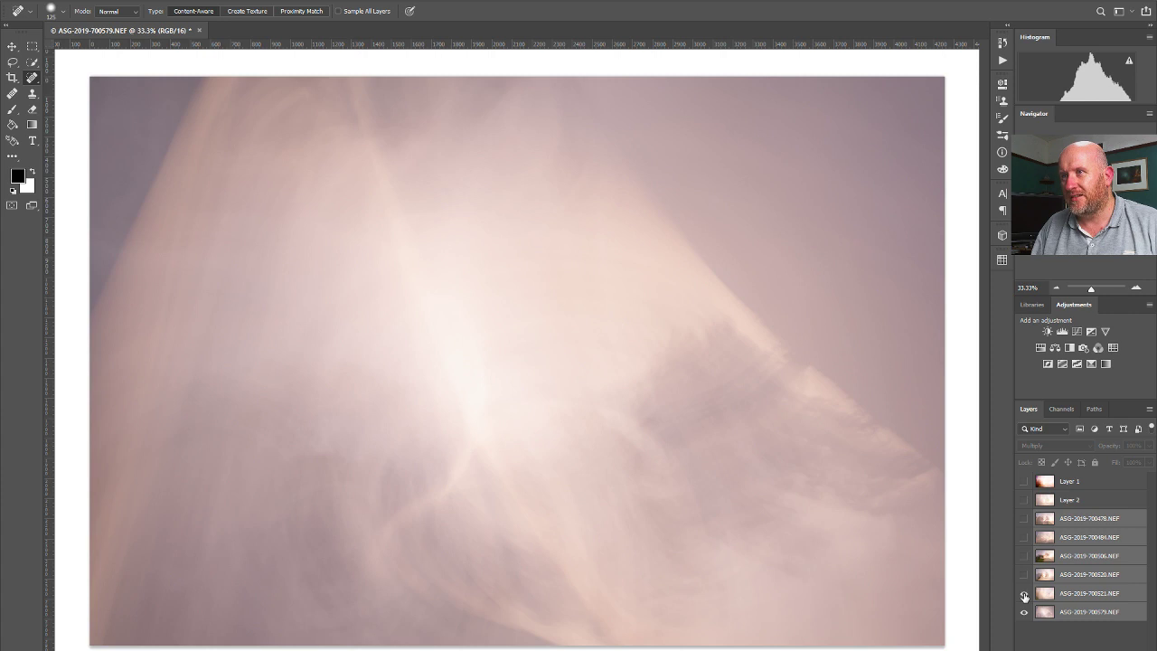
Show layers 700521 and 700520 again and try the blend with and without 700506.
click(1025, 594)
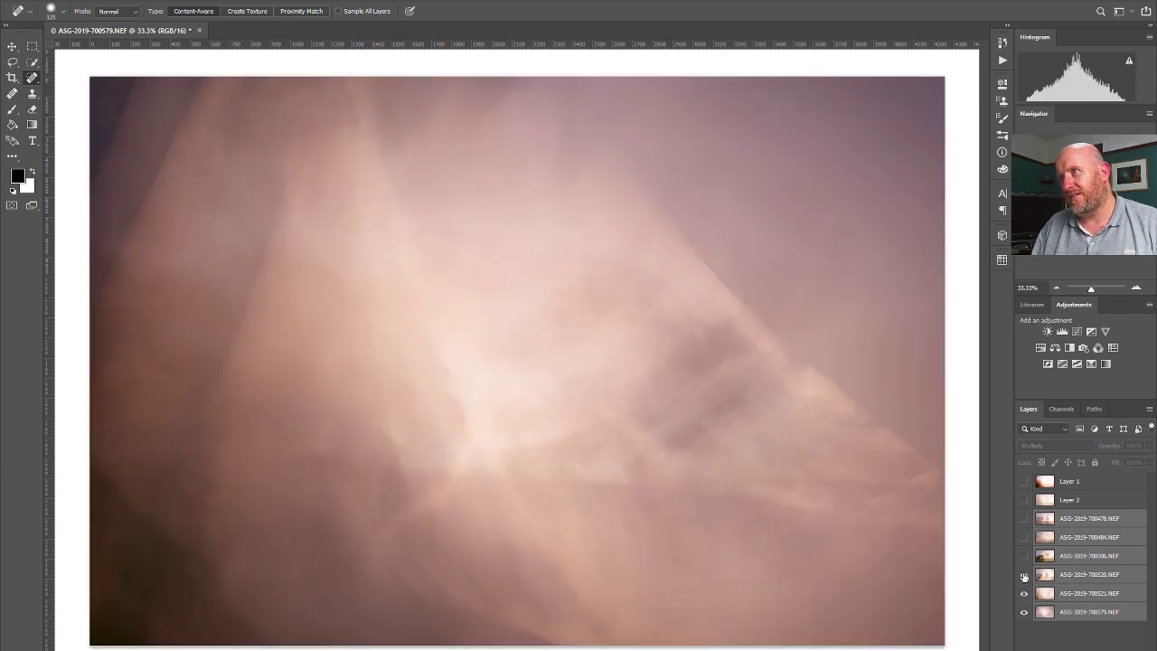
click(1025, 576)
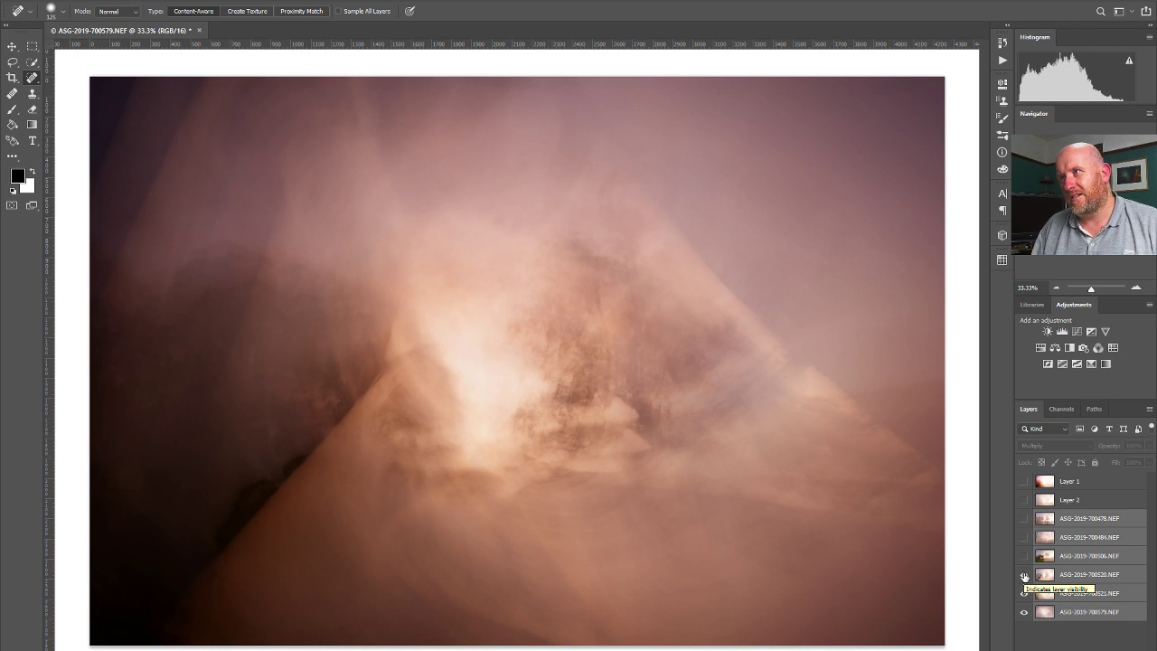
click(1024, 556)
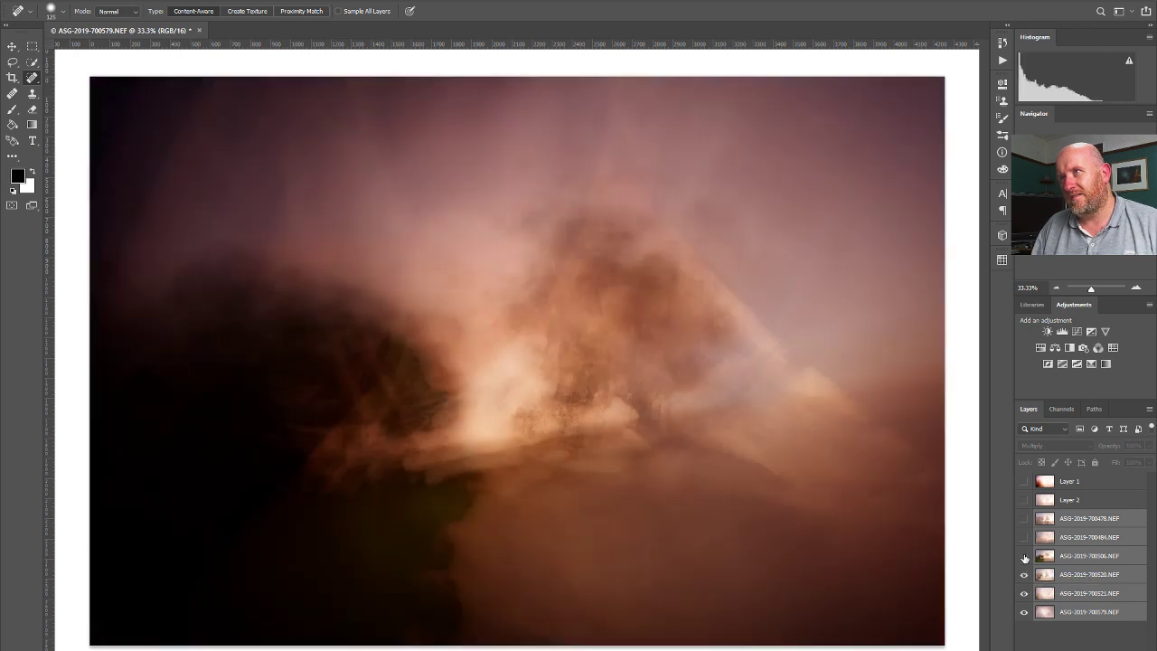
click(1024, 556)
Try layer 700484 alone in the blend, turn on 700478 and hide 700520, keeping both 700478 and 700484 visible.
click(1024, 538)
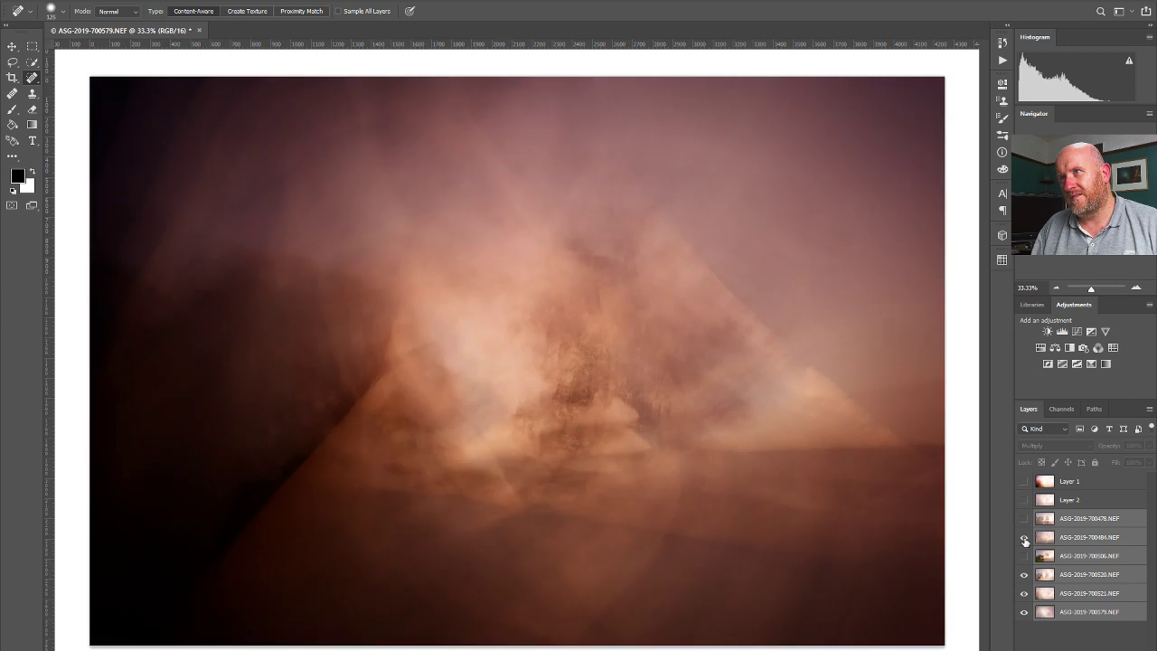
click(1024, 538)
click(1025, 519)
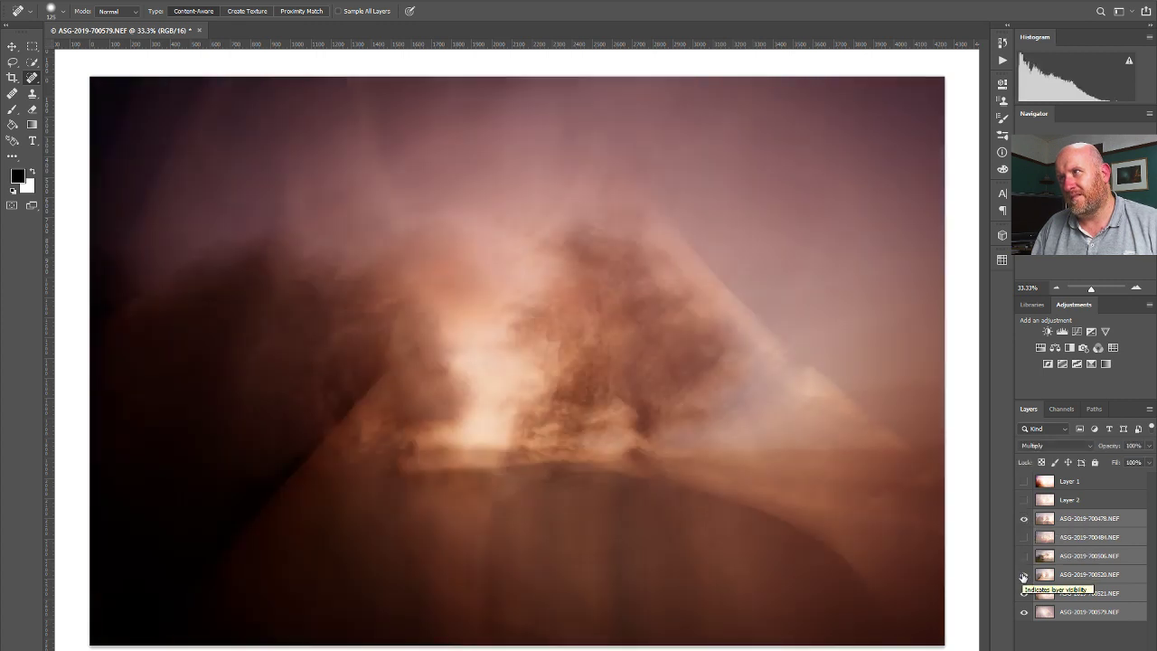
click(1024, 575)
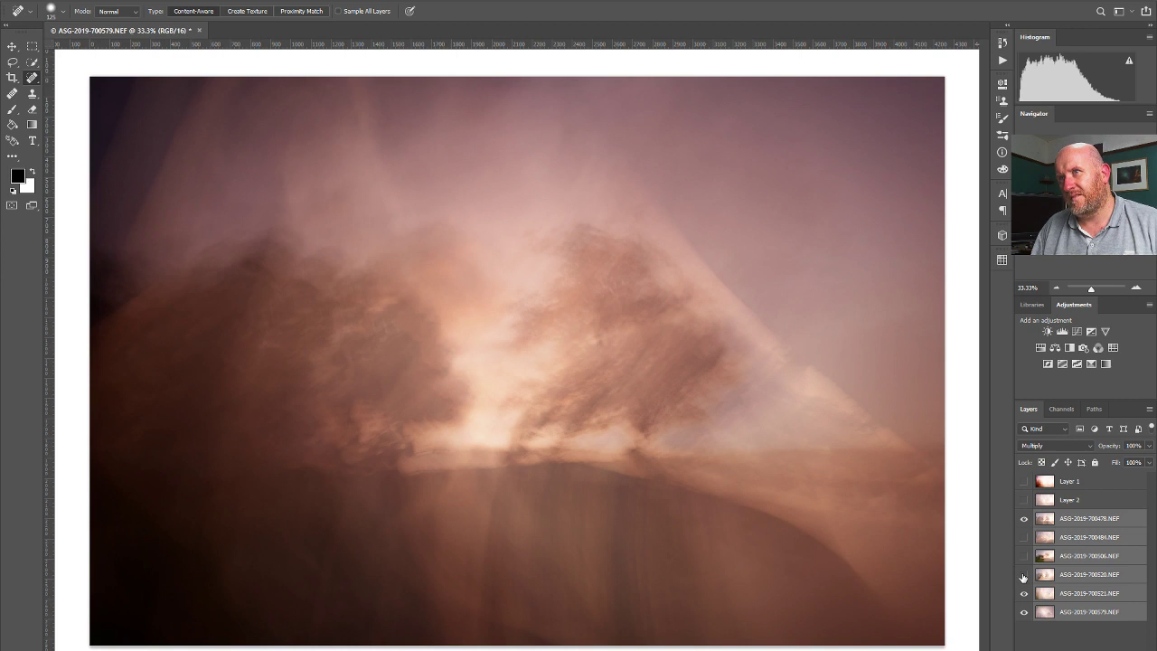
click(1024, 538)
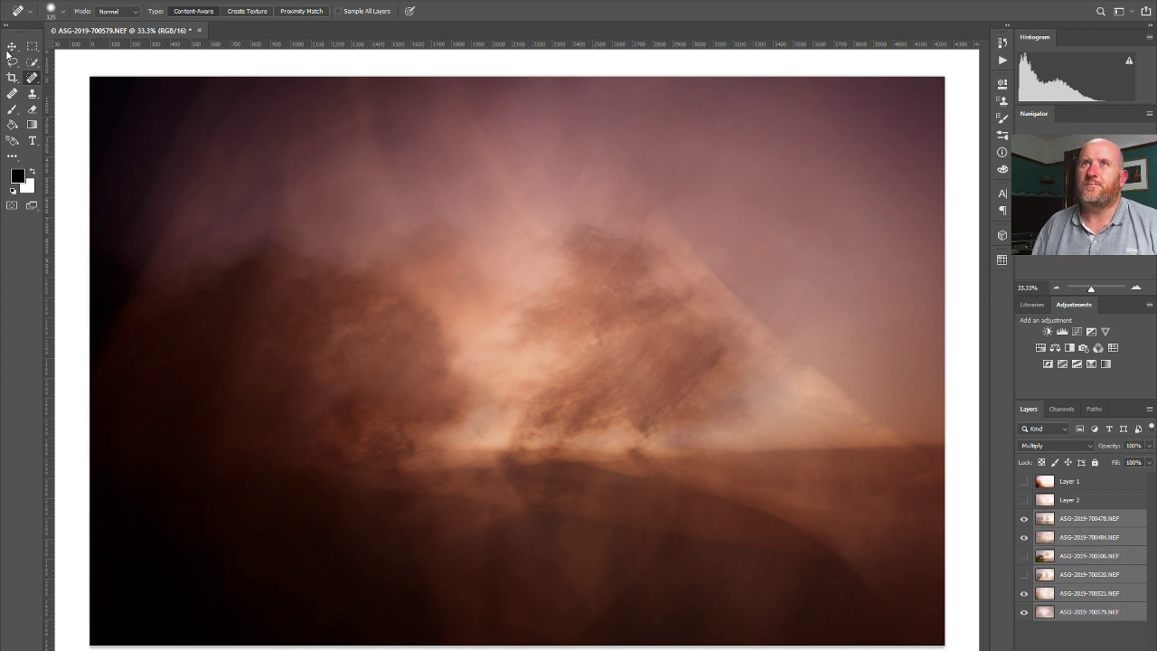
key(v)
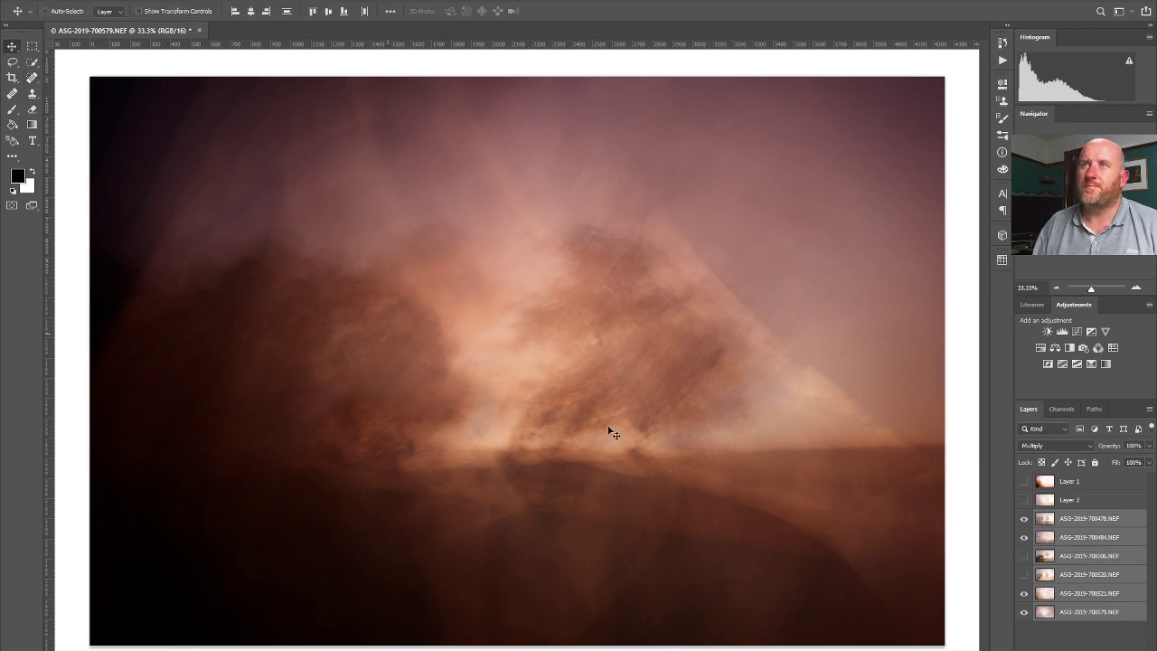
click(1024, 556)
click(1025, 556)
click(1024, 556)
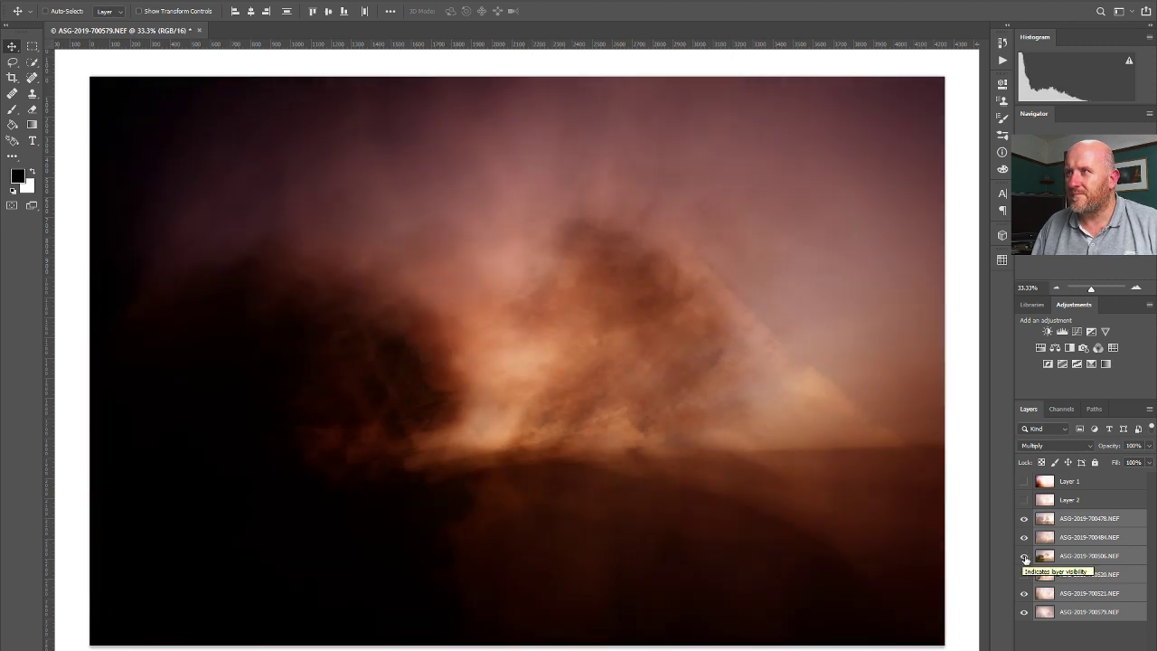
click(1085, 556)
mouse_move(591, 400)
mouse_down()
mouse_move(613, 406)
mouse_move(584, 407)
mouse_move(623, 405)
mouse_move(611, 411)
mouse_up()
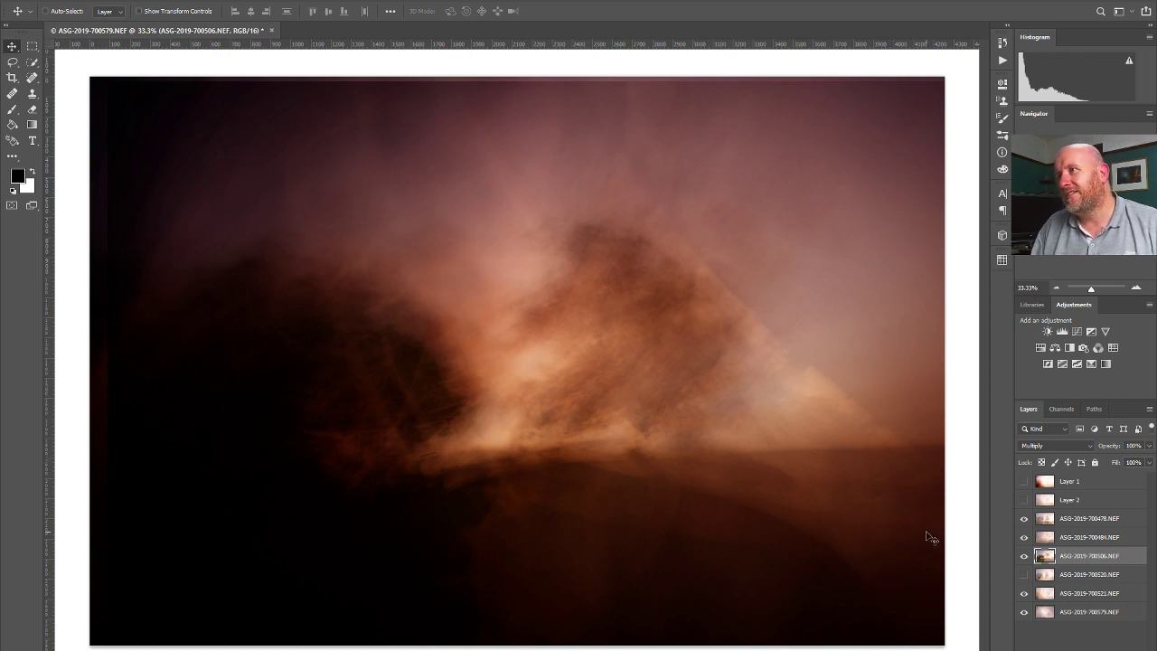
Compare the blend with layers 700521 and 700520 on and off, and hide 700520 and 700506.
click(1023, 594)
click(1022, 594)
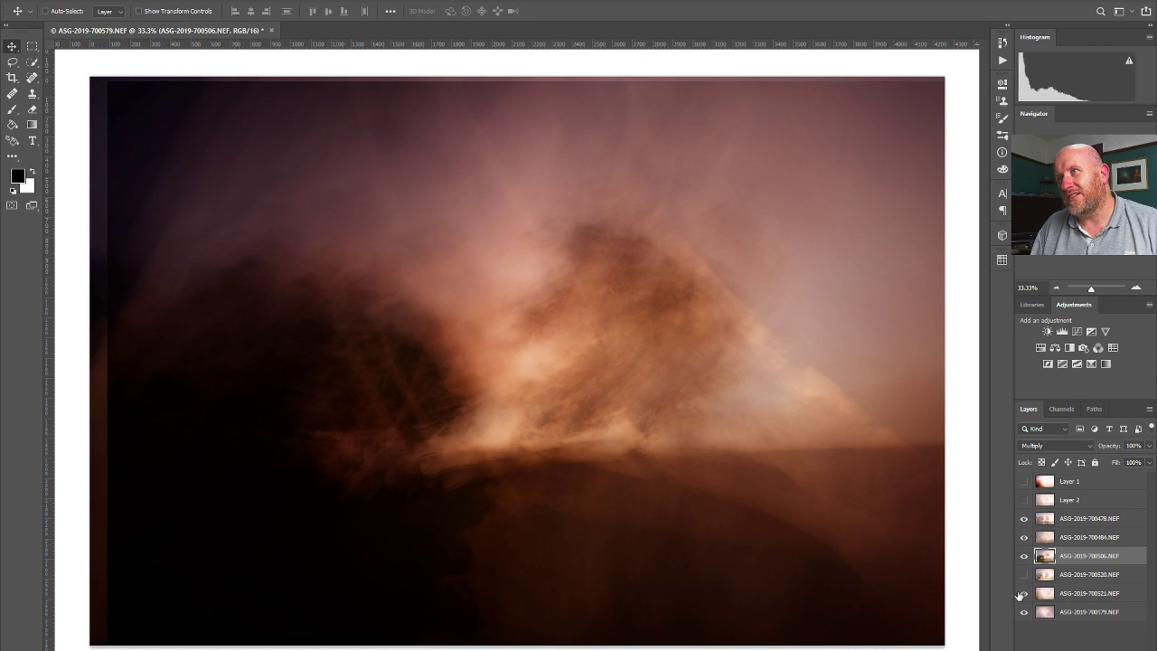
click(1024, 575)
click(1023, 575)
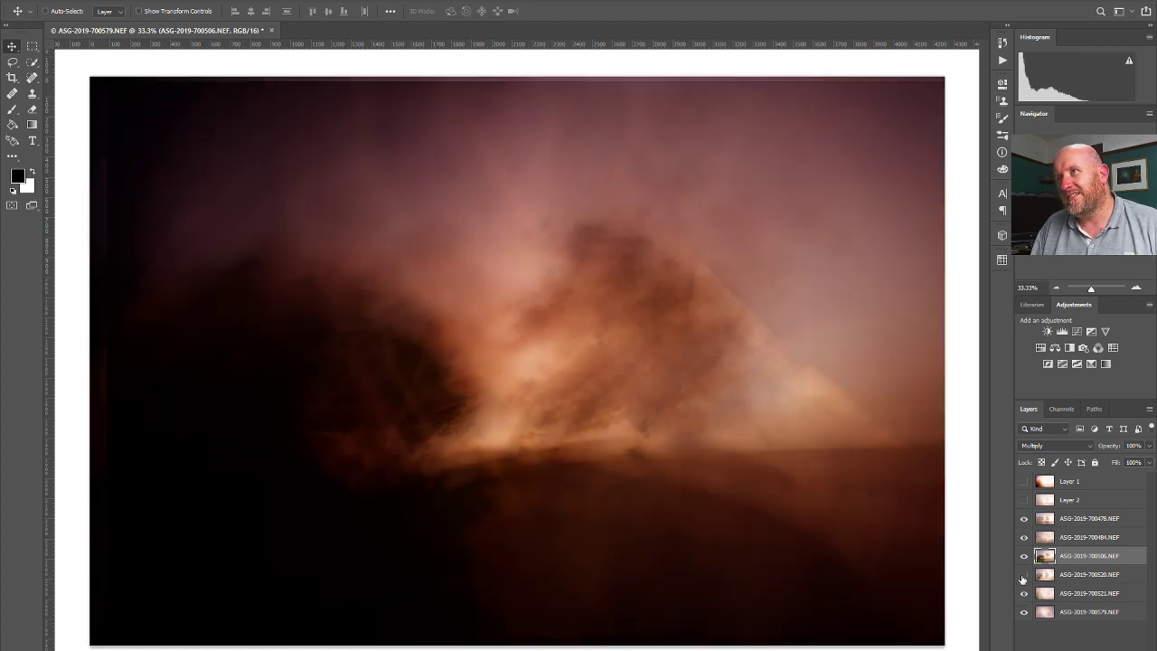
click(1023, 575)
click(1024, 556)
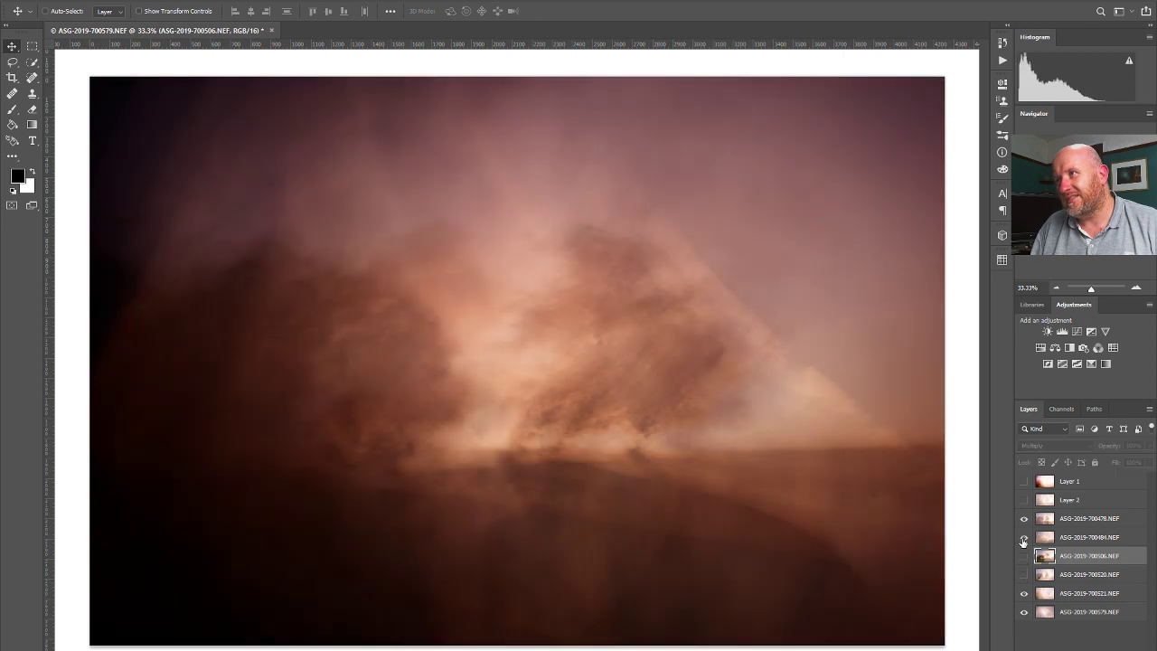
Hide layers 700484 and 700478, show layer 700520 and add a layer mask to it.
click(1025, 537)
click(1025, 518)
click(1025, 575)
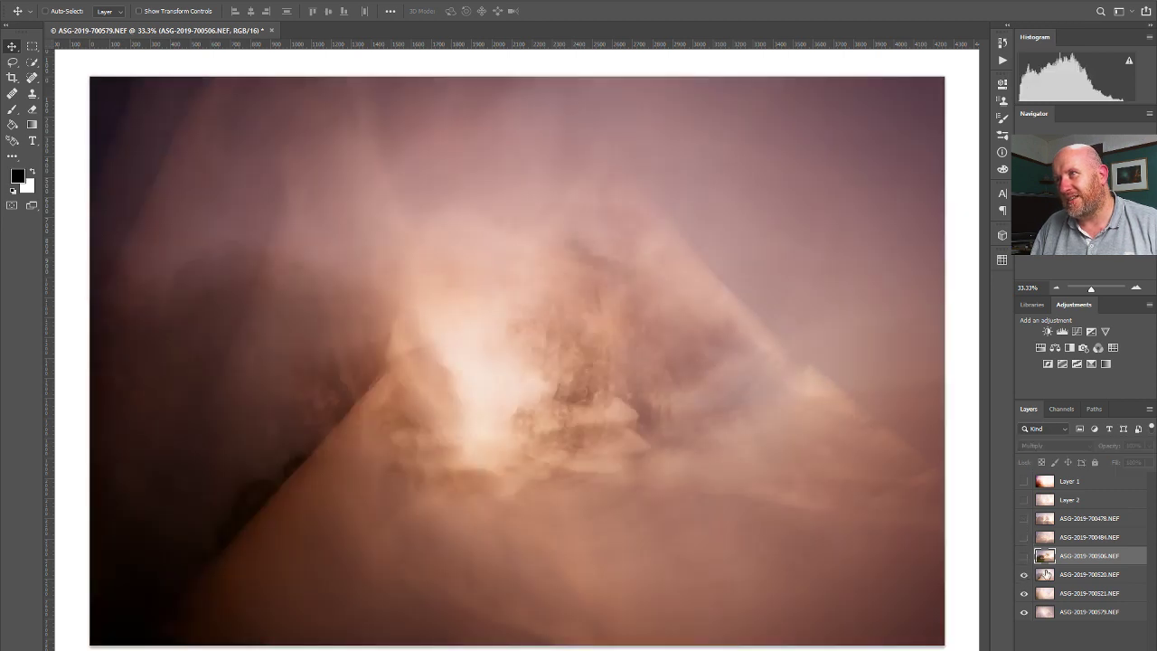
click(1047, 574)
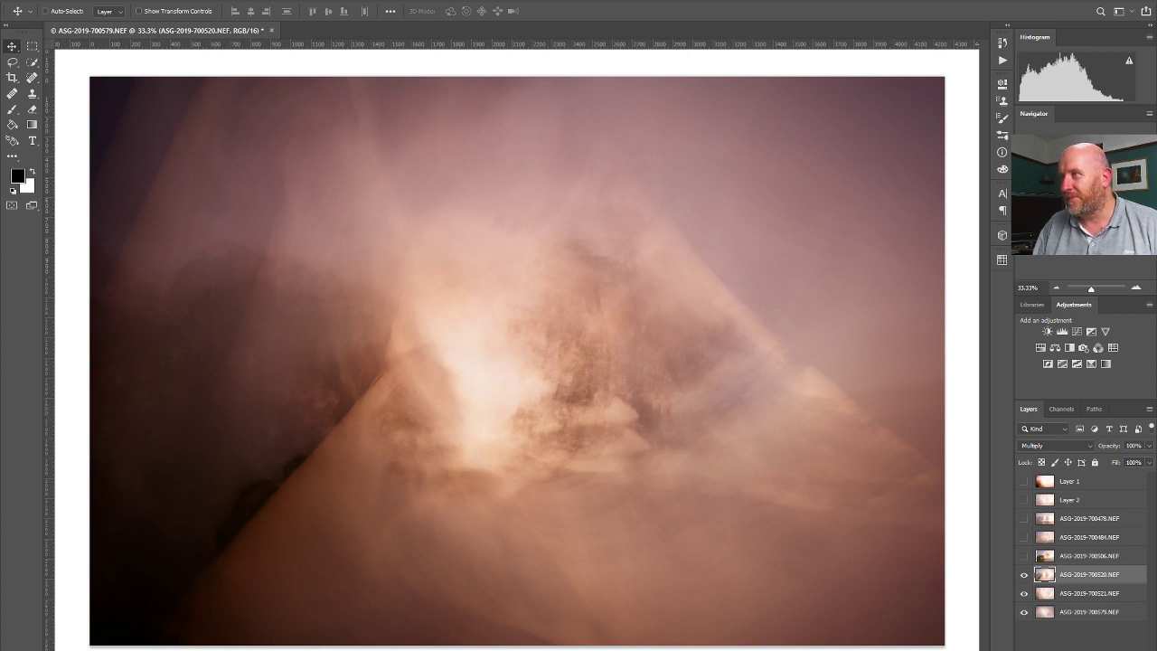
key(ctrl+shift+m)
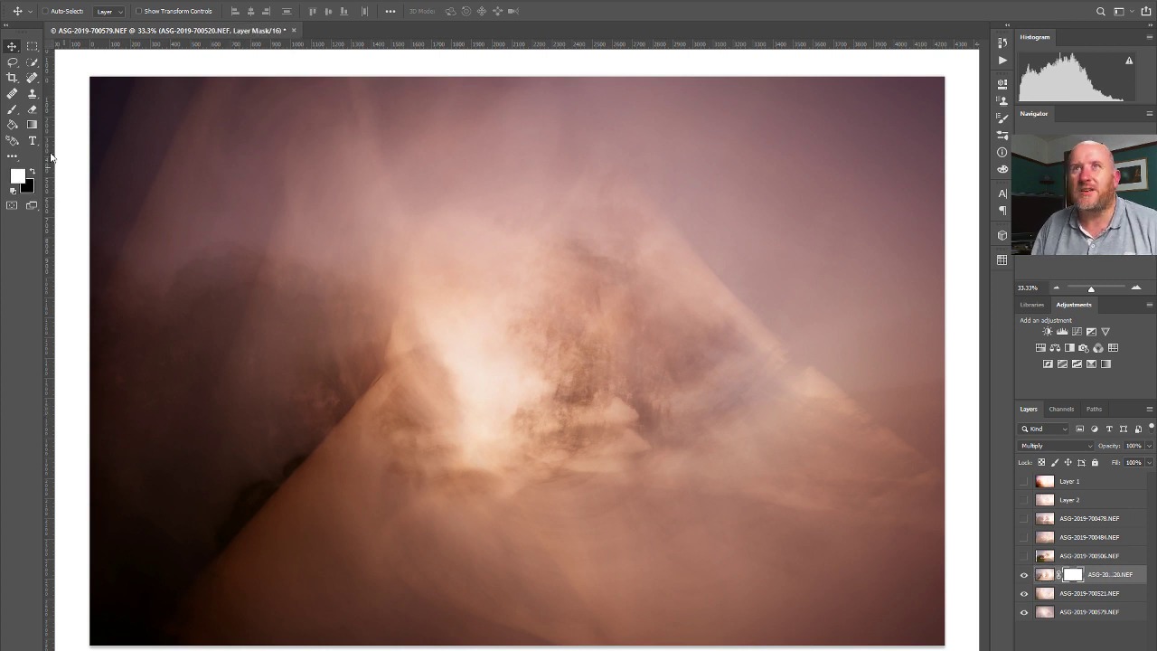
Erase the dark patch below the central tree on the 700520 layer mask, using the Eraser with the brush size reduced to 250.
click(33, 109)
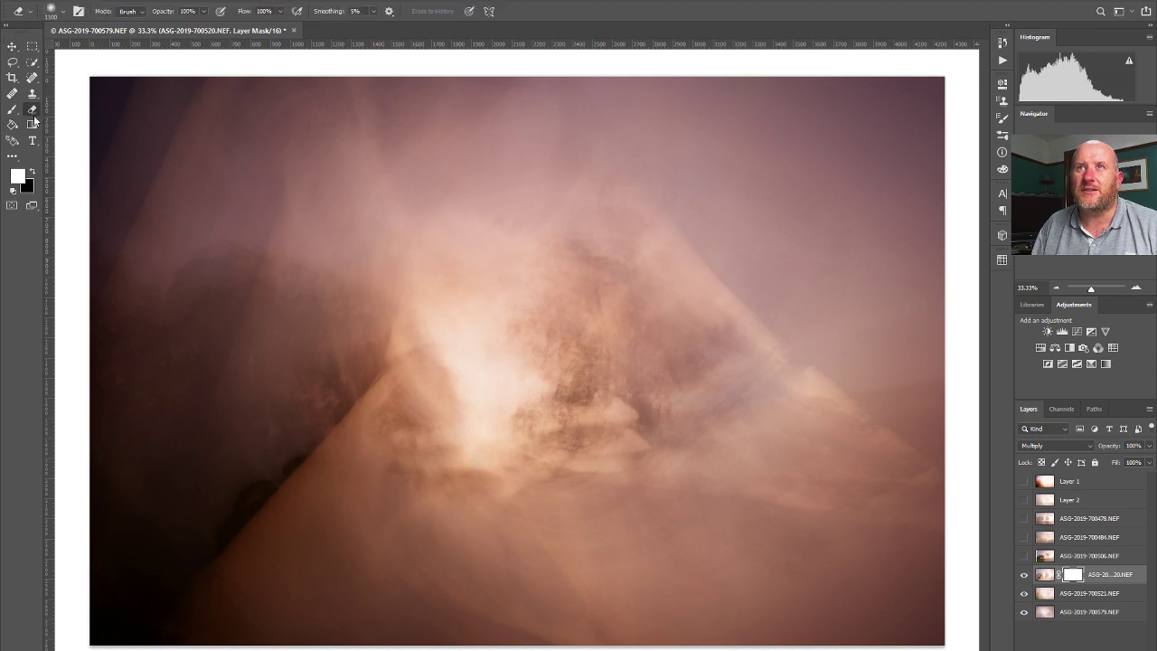
click(590, 444)
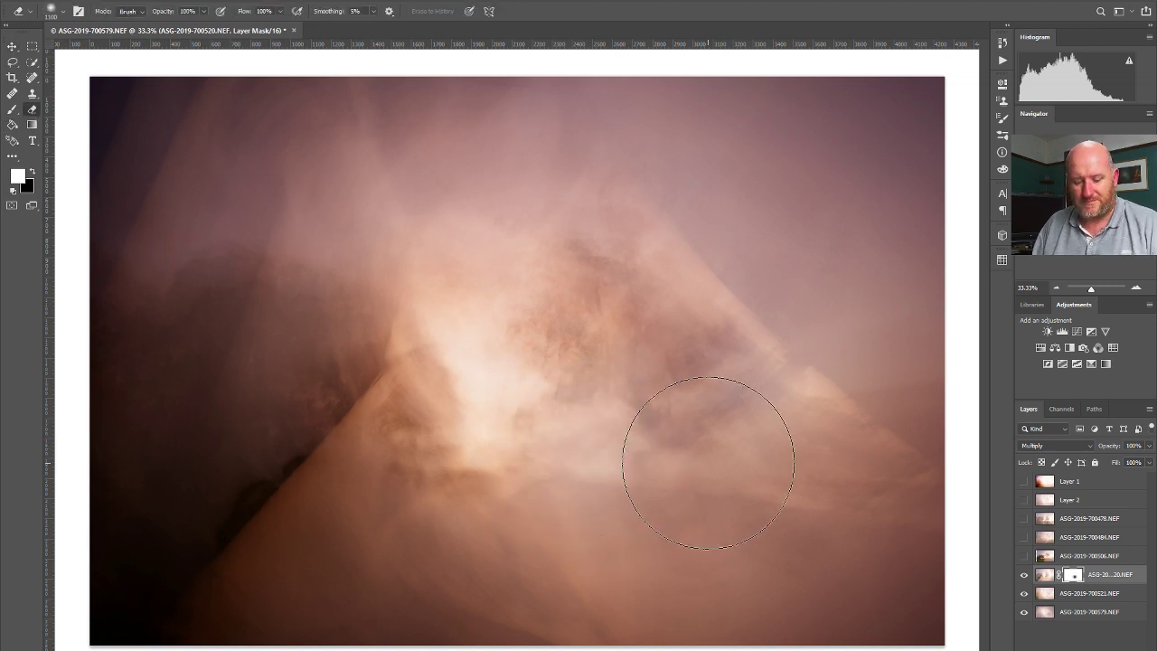
key(ctrl+z)
click(644, 463)
key(bracketleft)
key(bracketleft)
key(bracketleft)
key(bracketleft)
key(bracketleft)
key(bracketleft)
key(bracketleft)
key(bracketleft)
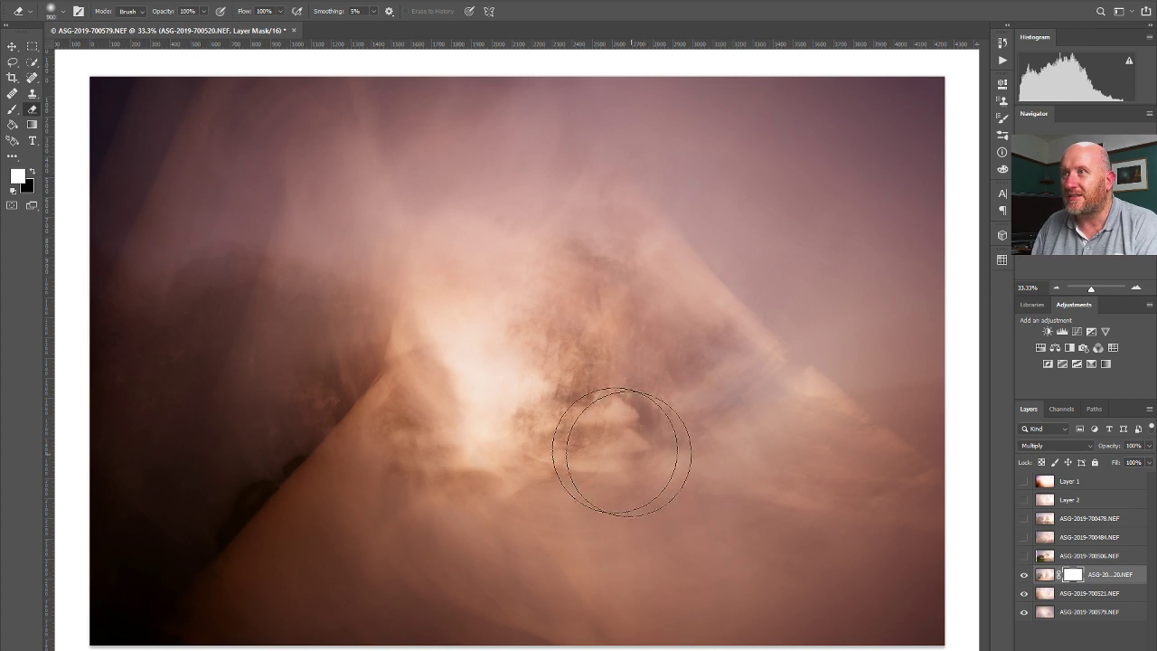
mouse_move(618, 436)
mouse_down()
mouse_move(518, 450)
mouse_move(612, 434)
mouse_move(638, 439)
mouse_move(634, 449)
mouse_up()
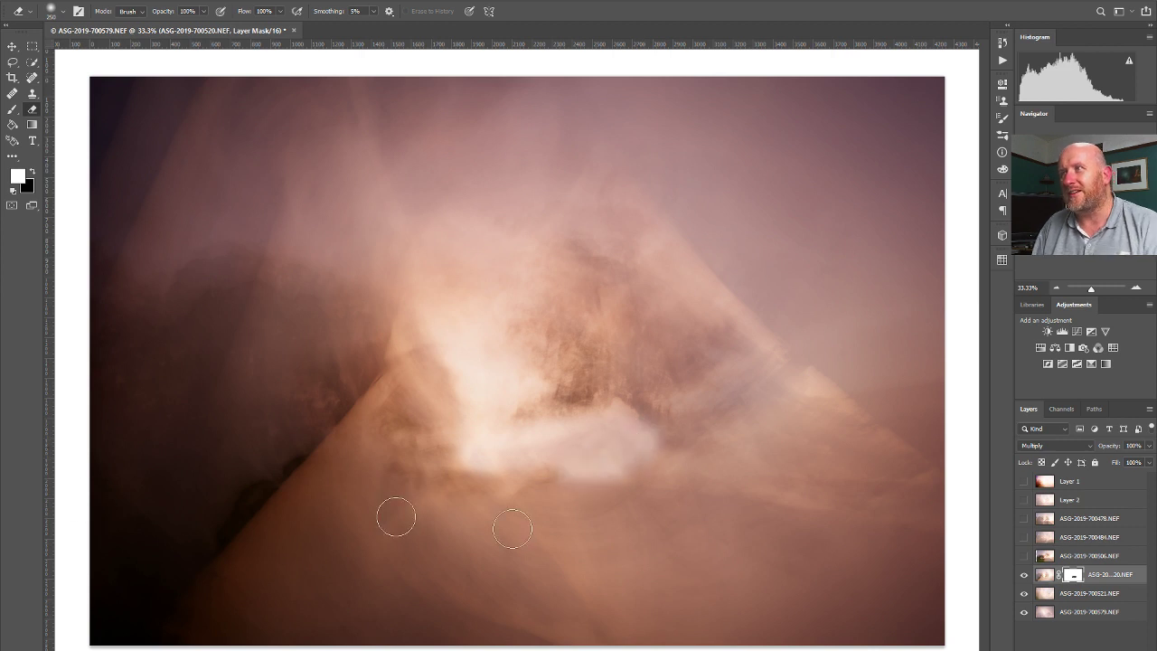
Try layer 700506 in the blend and hide it again, and turn on layers 700484 and 700478.
click(1024, 557)
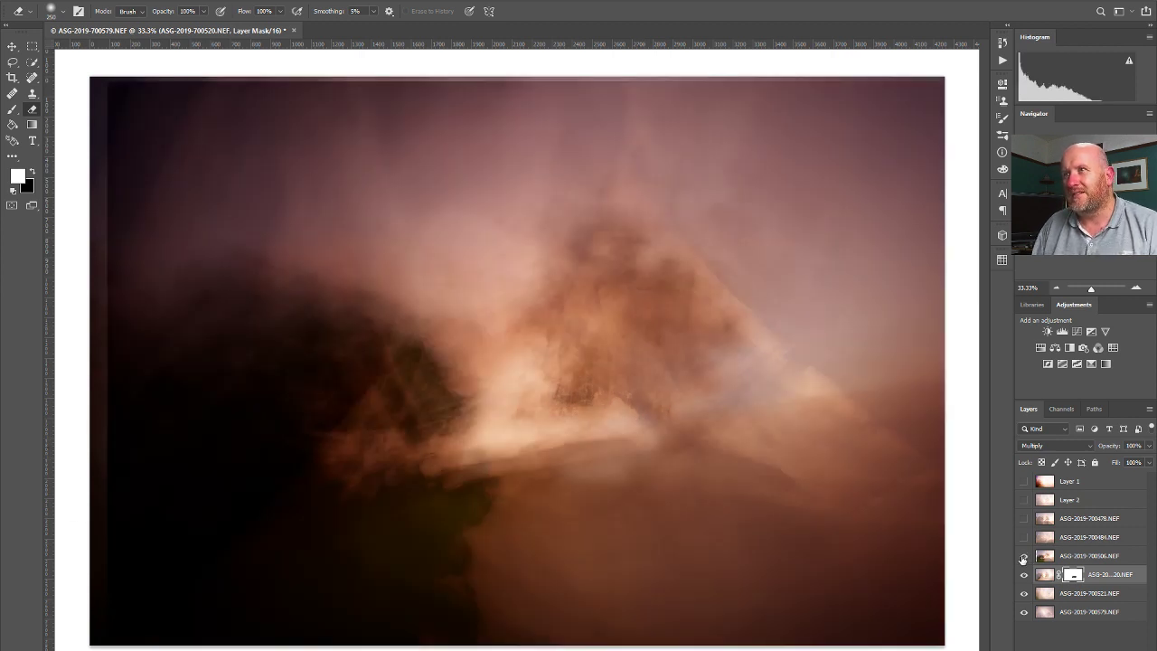
click(1024, 558)
click(1023, 539)
click(1023, 536)
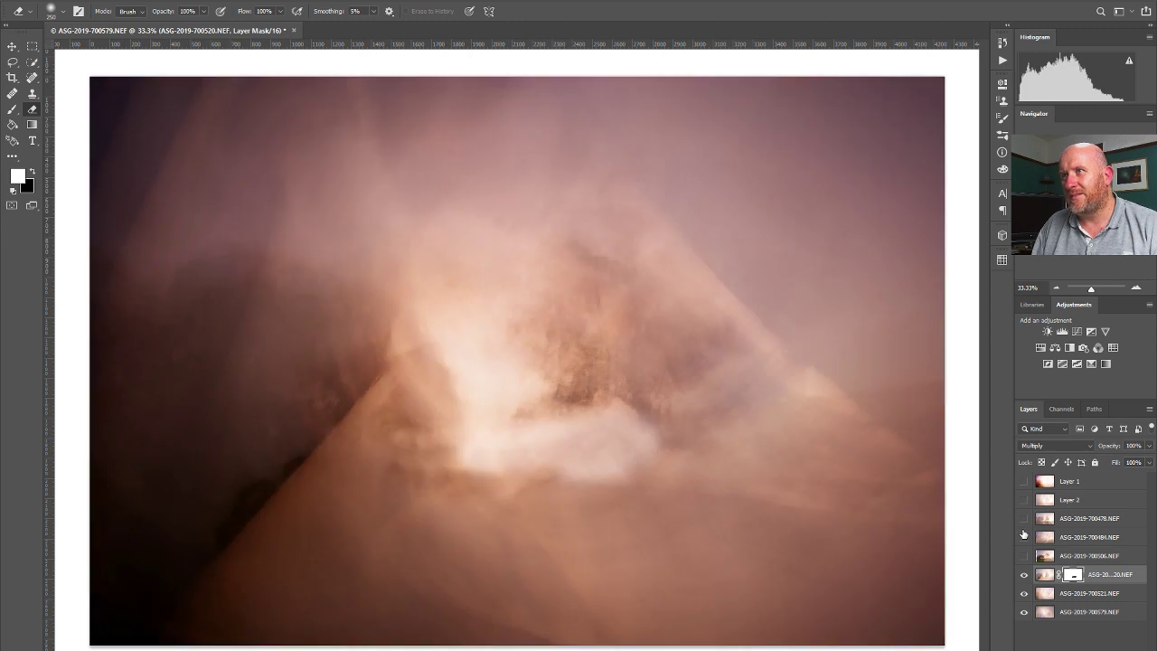
click(1023, 537)
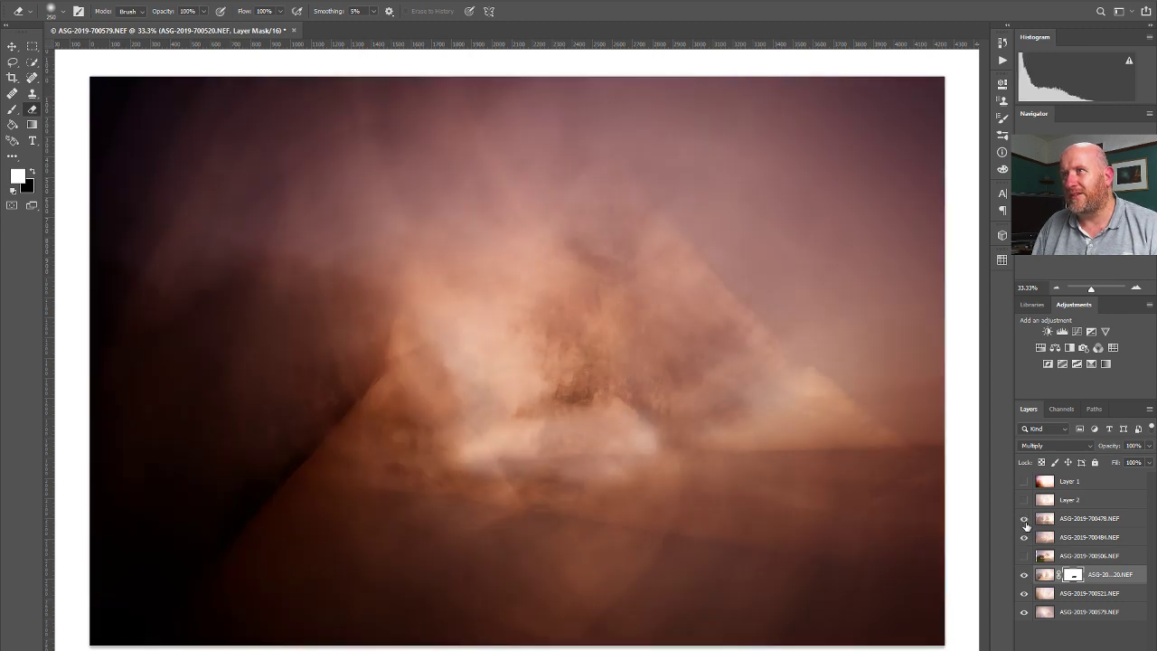
click(1024, 519)
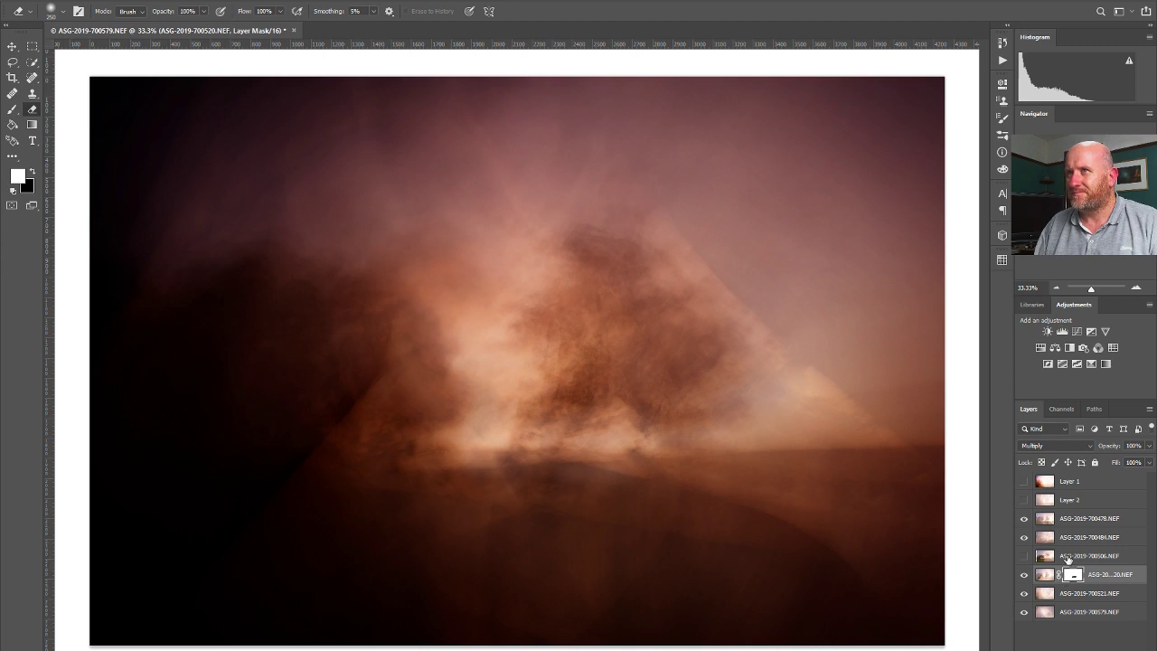
Compare the blend with layers 700484 and 700478 off and on, leaving both visible.
click(1025, 537)
click(1024, 519)
click(1024, 519)
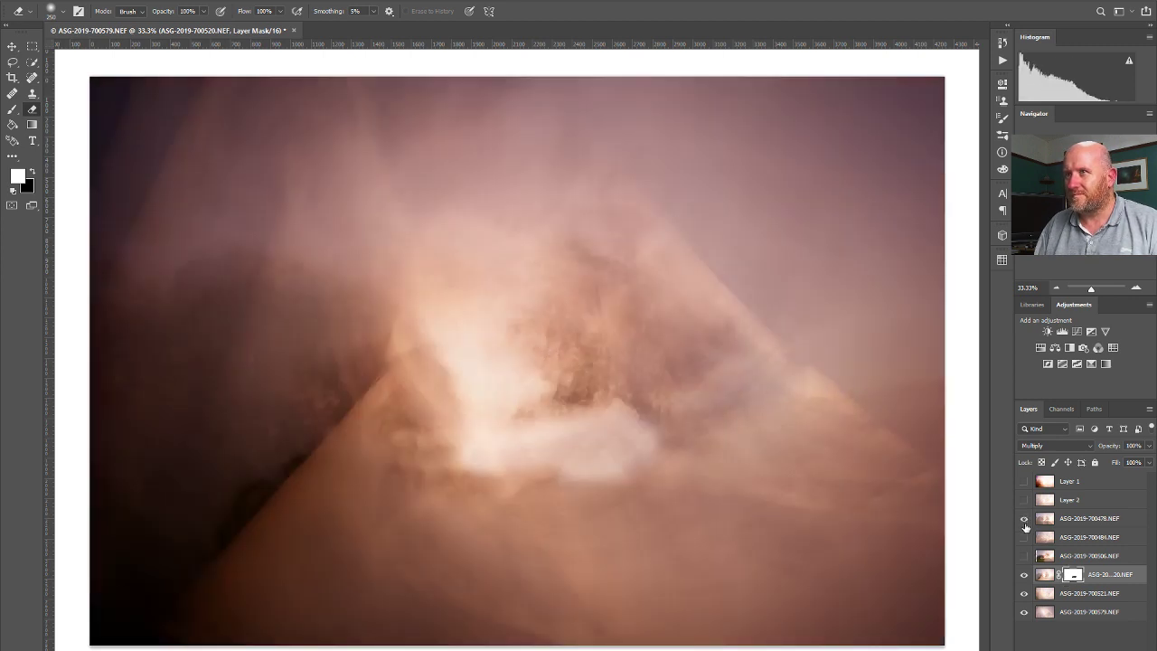
click(1024, 537)
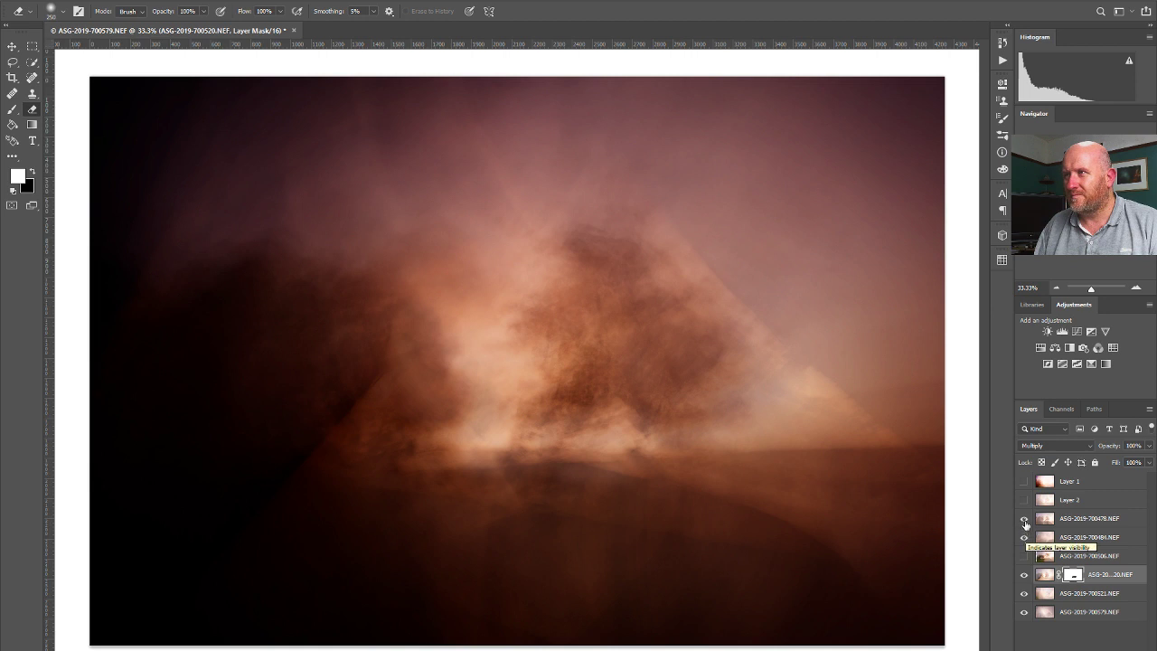
click(1024, 519)
click(1024, 519)
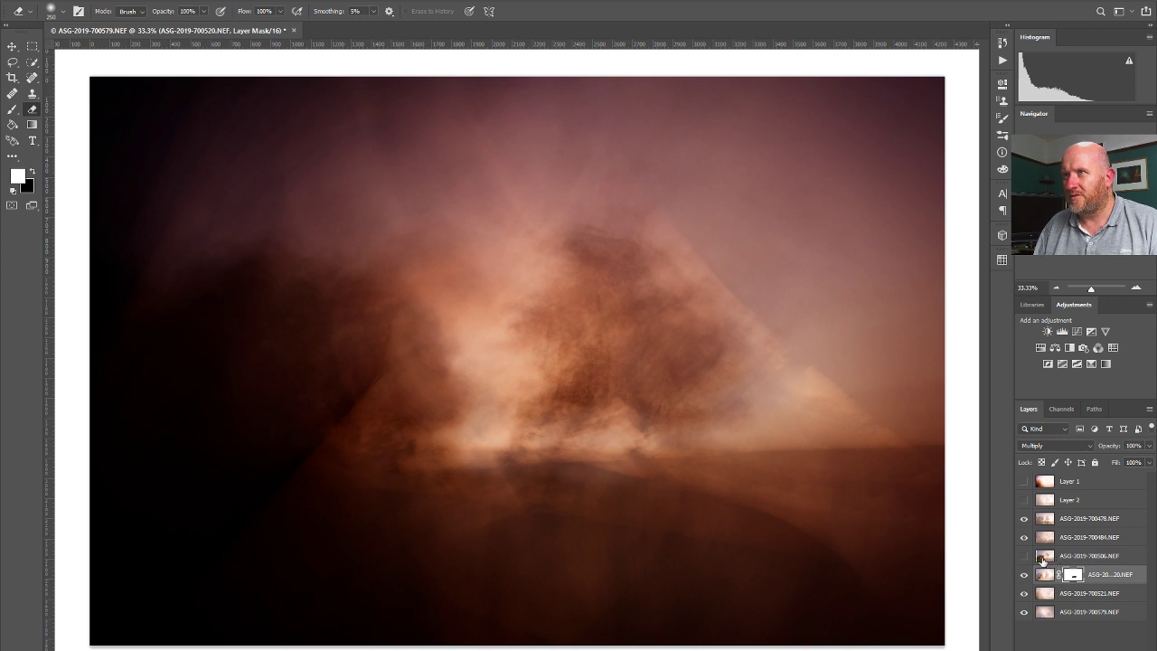
Show layer 700506 and lower its opacity to 29%.
click(1024, 556)
click(1023, 556)
click(1023, 556)
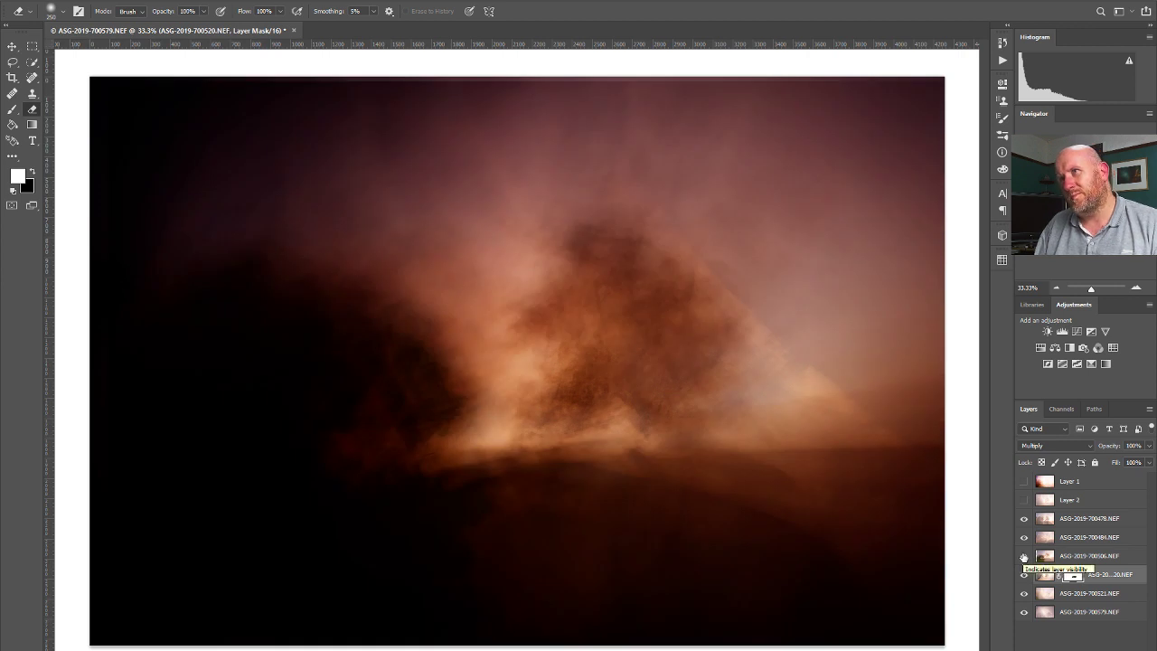
click(1045, 556)
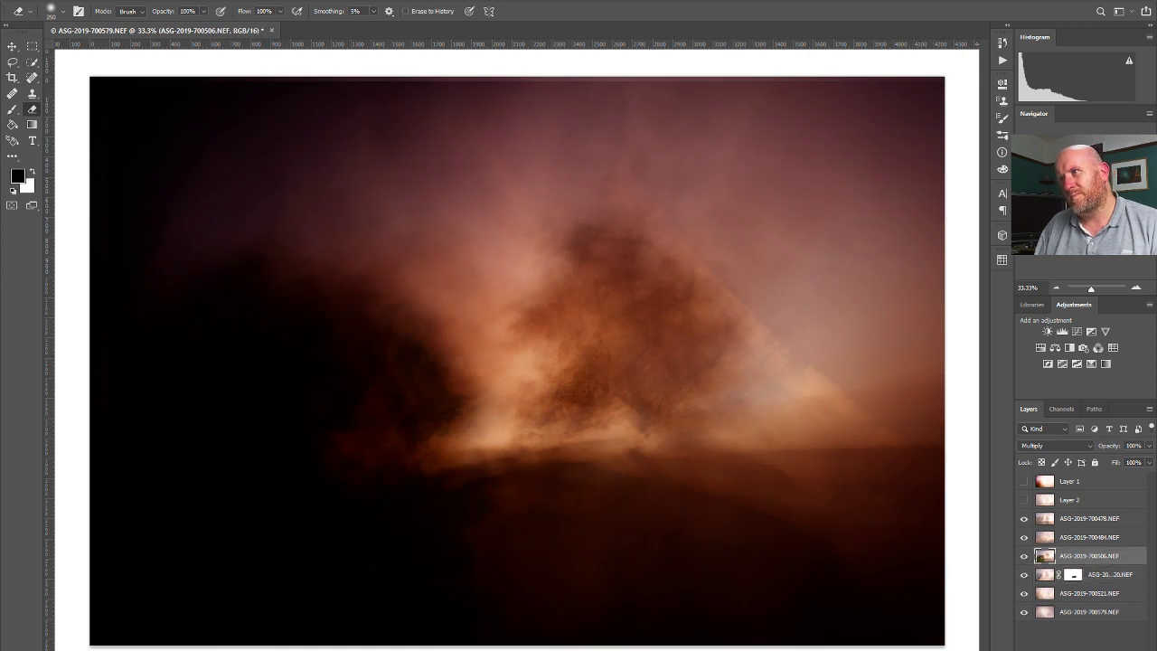
drag(1149, 461, 1098, 479)
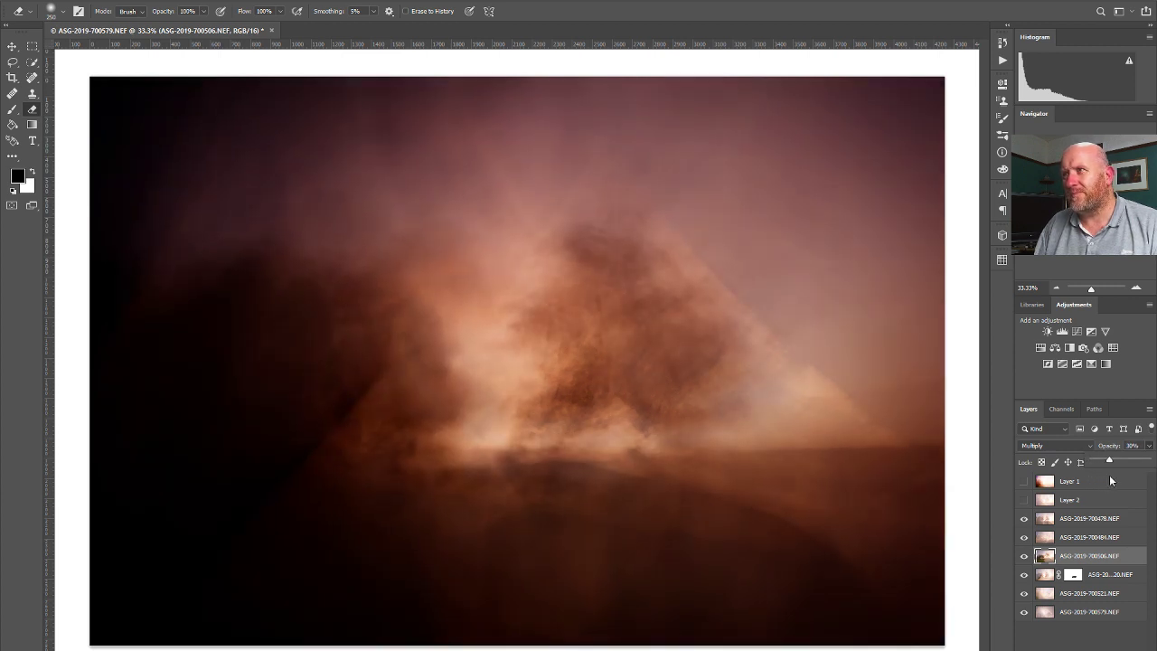
drag(1111, 480, 1112, 481)
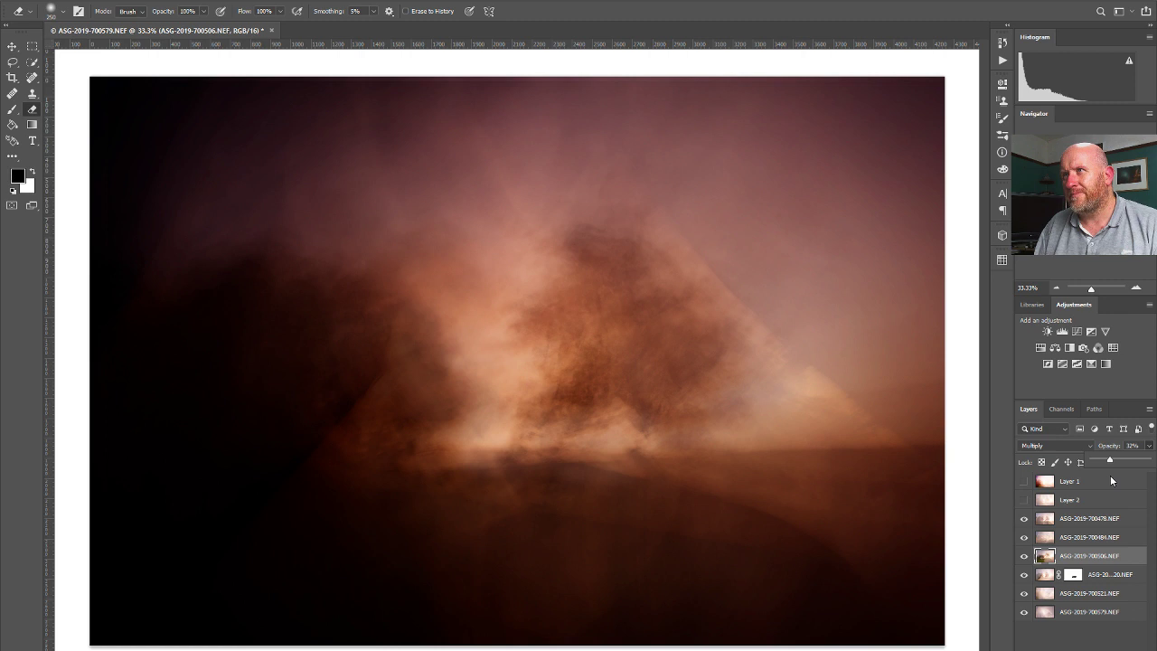
drag(1111, 478, 1109, 477)
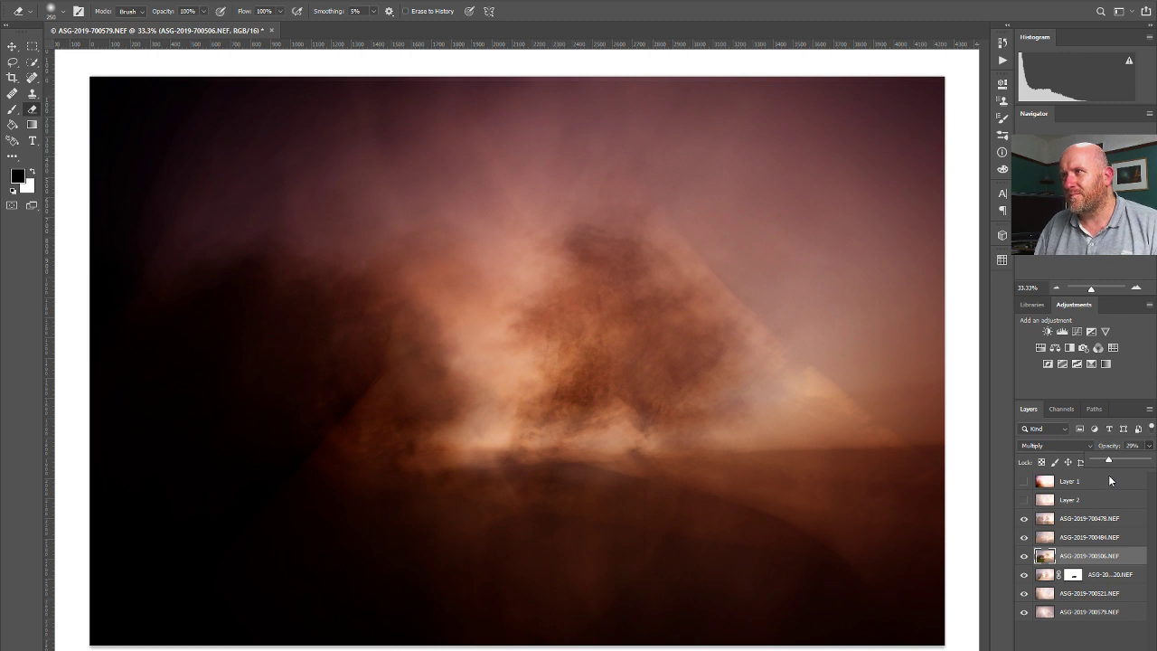
Compare the blend with and without the masked layer 700520, and reduce that layer's opacity to 68%.
click(1026, 575)
click(1026, 575)
click(1026, 575)
click(1030, 576)
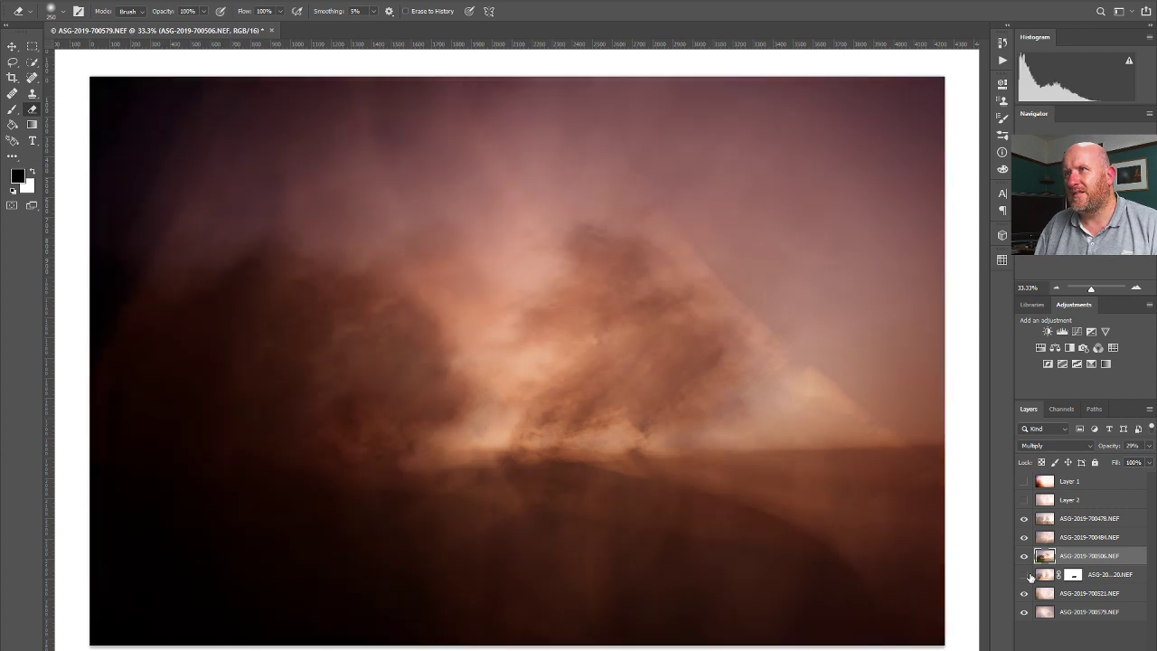
click(1030, 575)
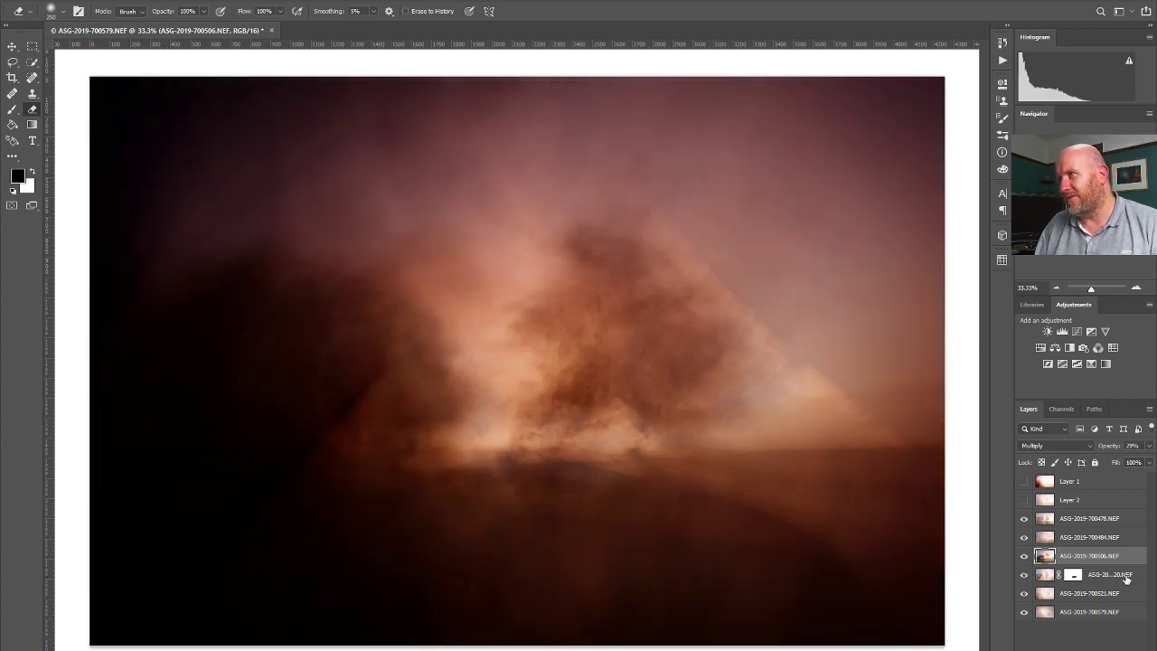
click(1126, 579)
click(1149, 446)
drag(1148, 466, 1132, 468)
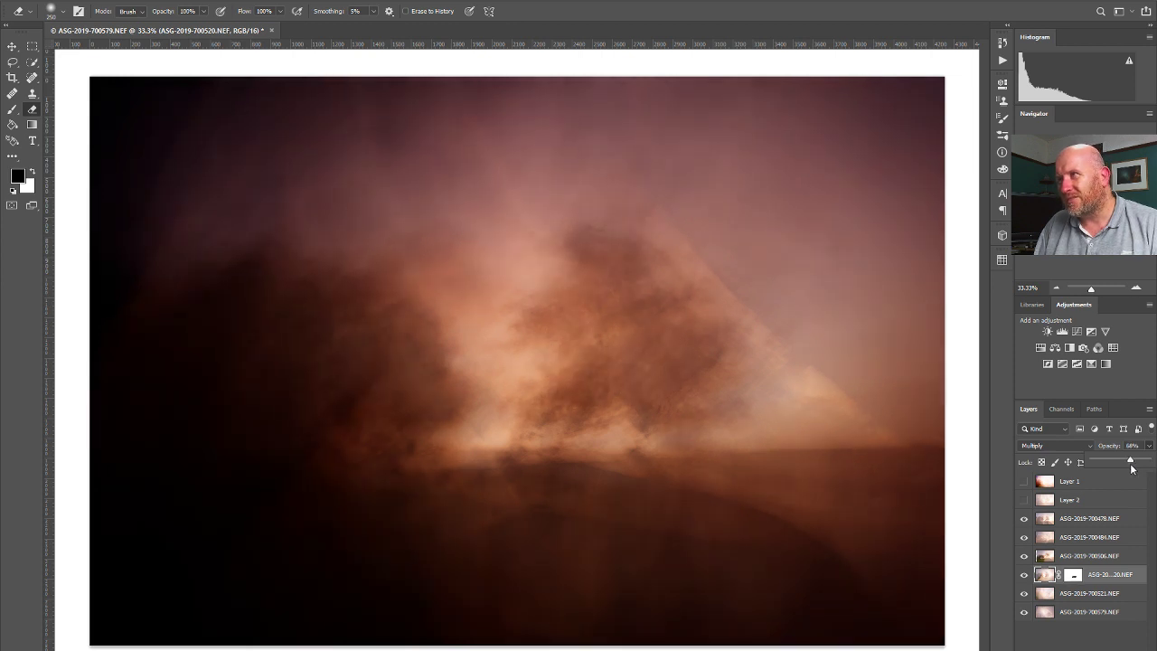
Check the blend with layer 700521 off and on, and duplicate that layer to strengthen its effect.
click(1025, 595)
click(1024, 595)
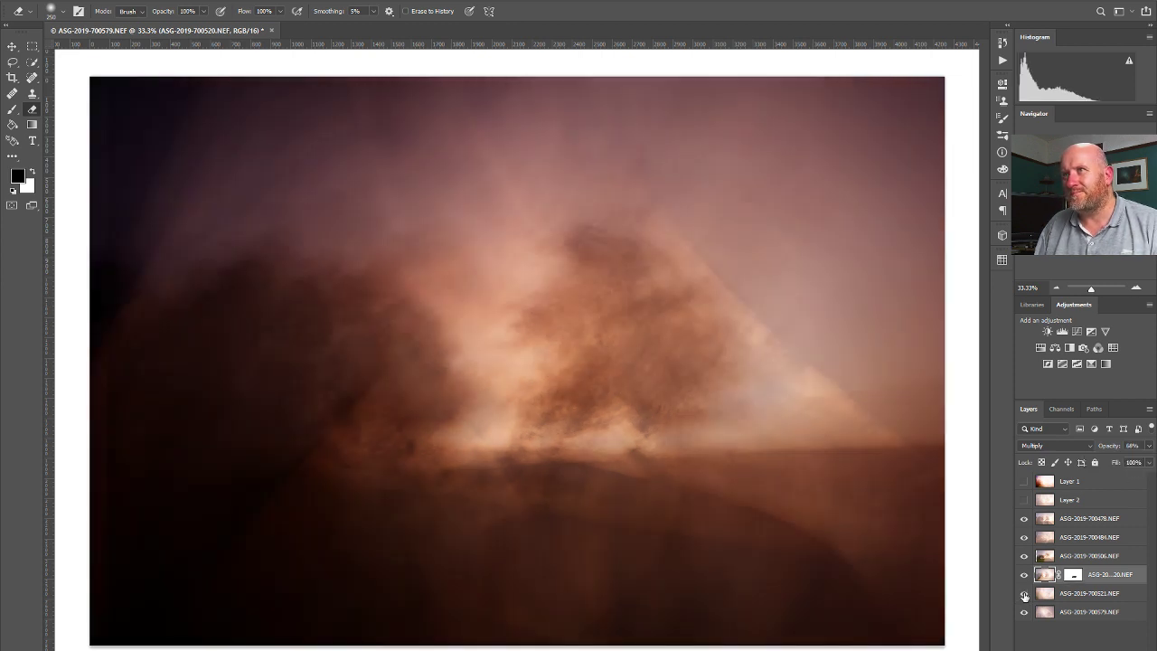
click(1024, 595)
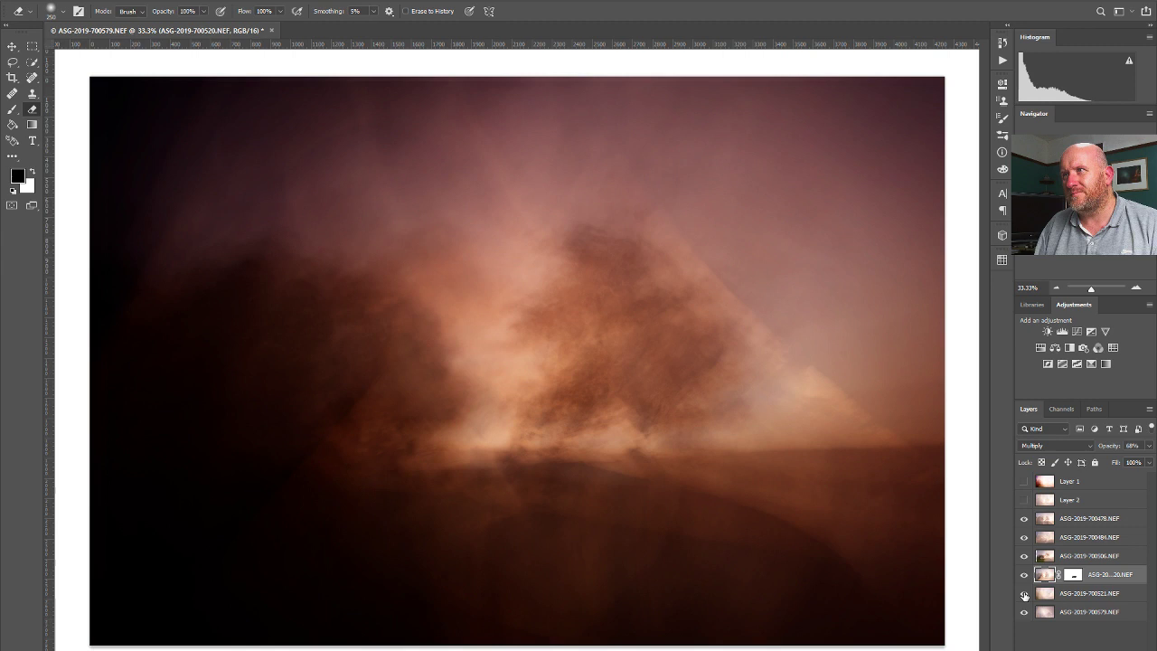
click(1091, 599)
key(ctrl+j)
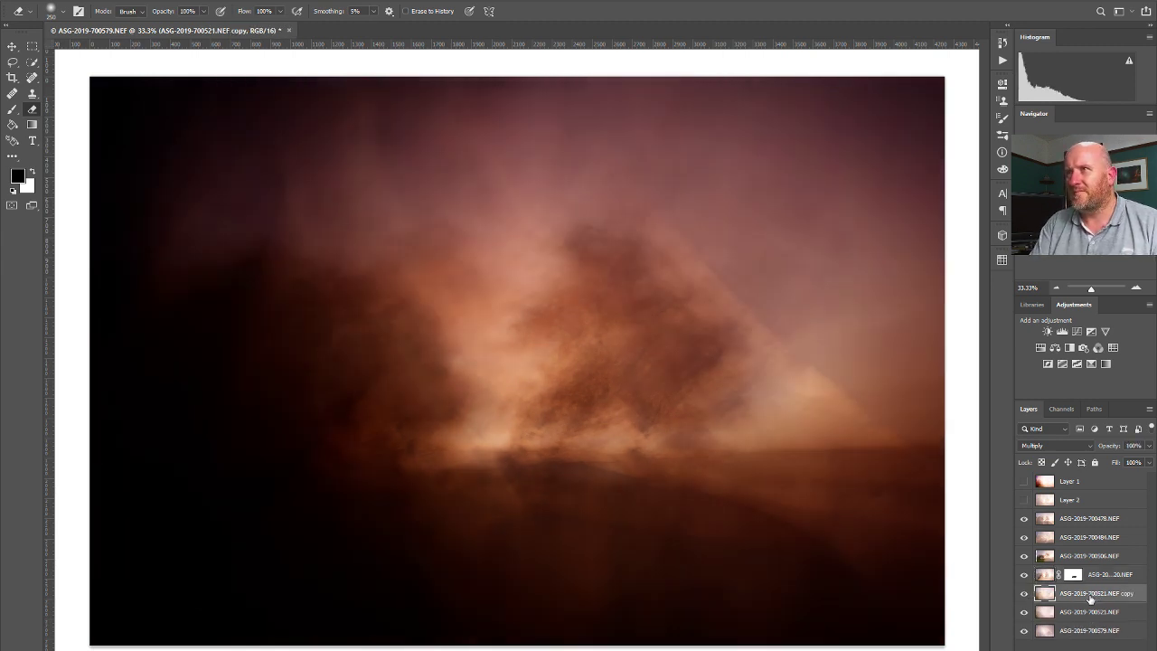
Toggle layers 700478 and 700484 off and on in turn to judge what each adds to the blend.
click(1025, 522)
click(1025, 522)
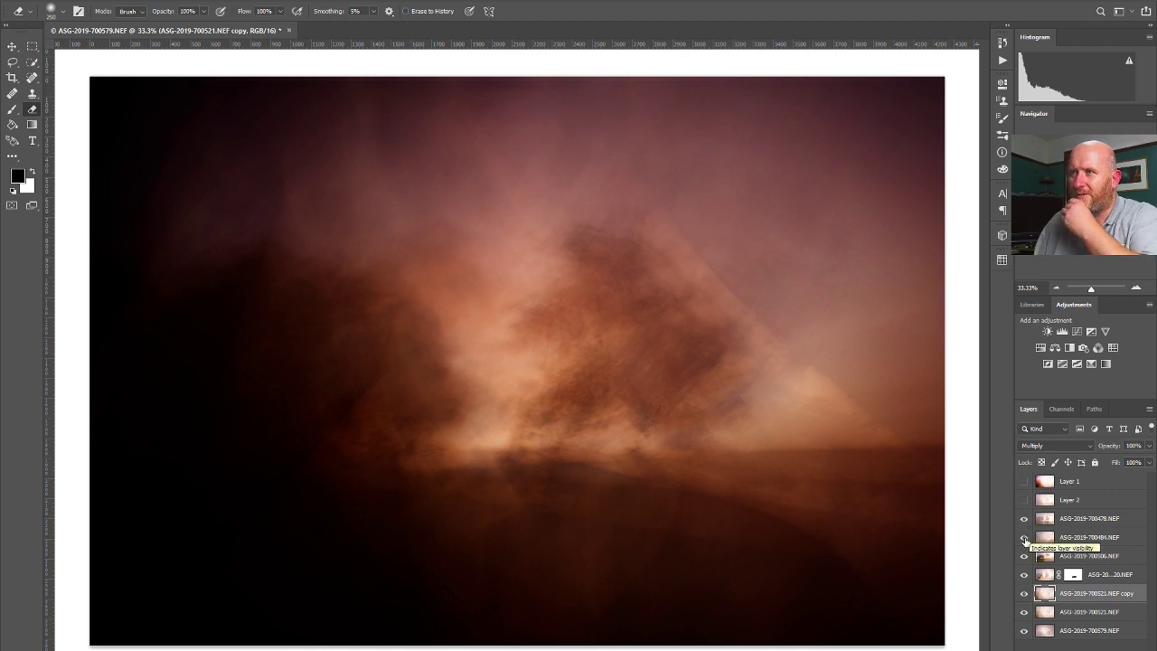
click(1026, 539)
click(1026, 539)
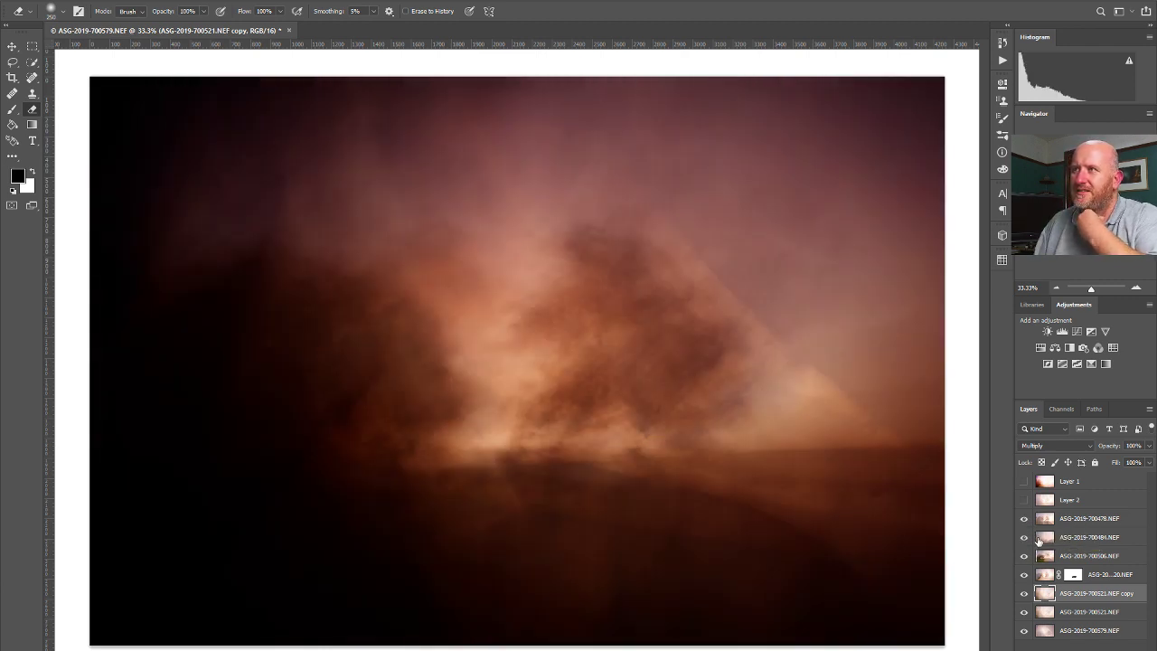
Add a layer mask to layer 700478.
click(1084, 524)
click(1085, 650)
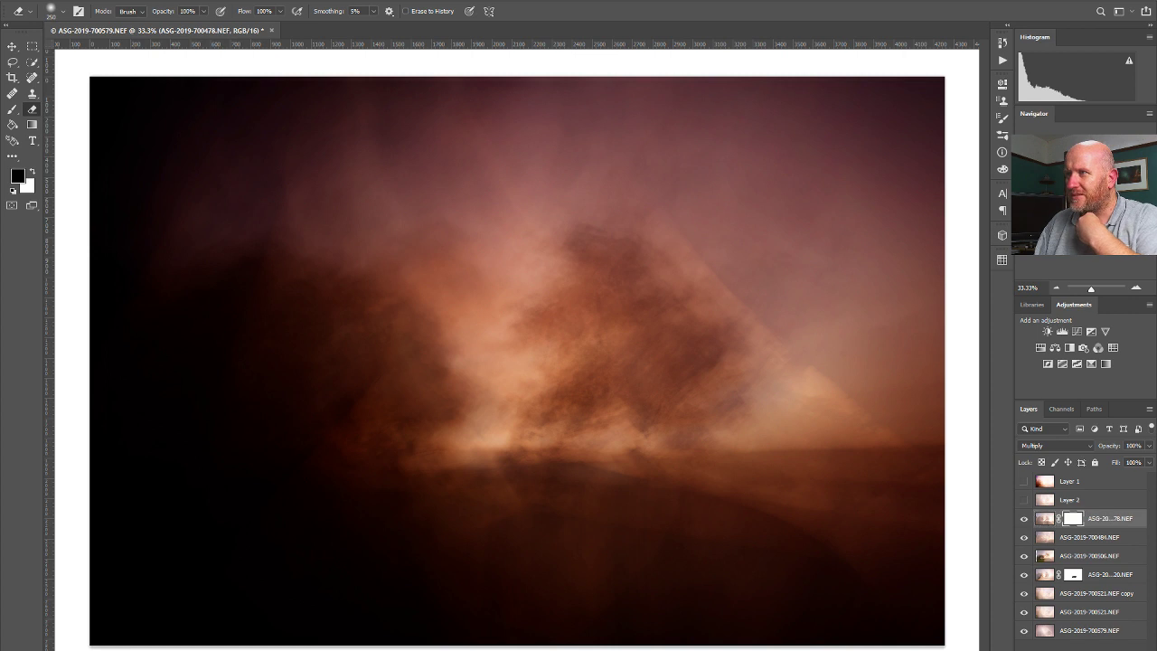
key(x)
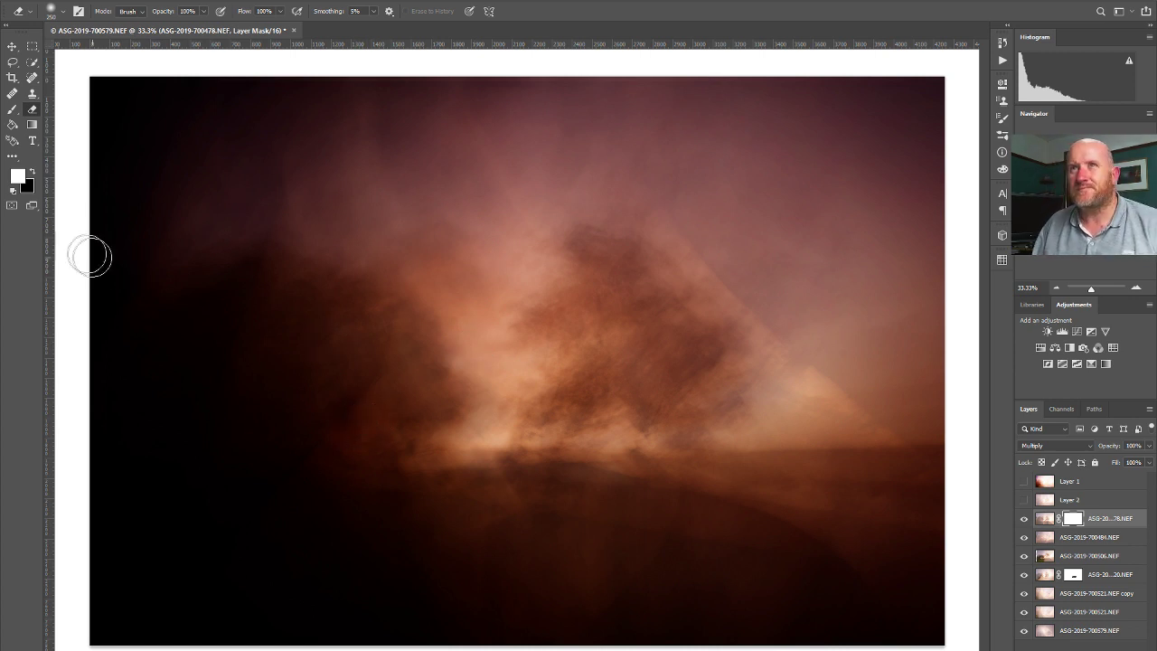
Fade the left side and the outer right corners of layer 700478 with Multiply-mode black-and-white gradients on its mask.
click(33, 126)
drag(331, 370, 306, 355)
key(ctrl+z)
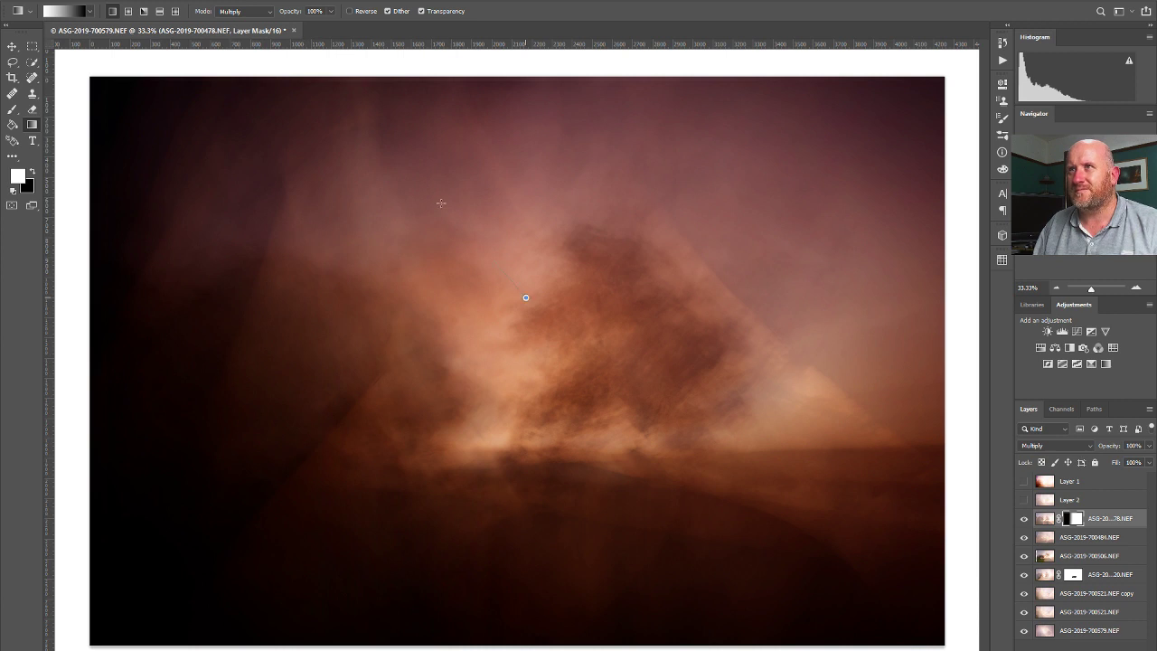
drag(402, 162, 391, 154)
drag(717, 301, 895, 144)
drag(751, 406, 877, 478)
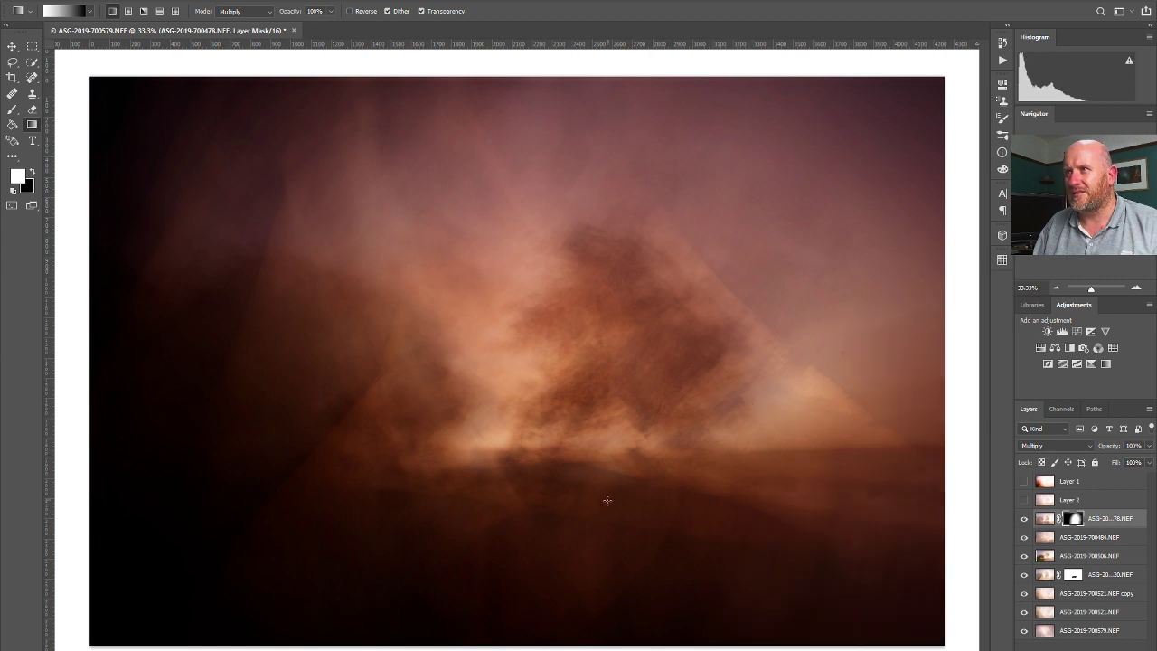
Fade the lower part of layer 700478 with a vertical gradient on its mask, and stamp all visible layers into a new layer.
mouse_move(600, 527)
mouse_down()
mouse_move(598, 375)
mouse_move(599, 535)
mouse_up()
key(ctrl+z)
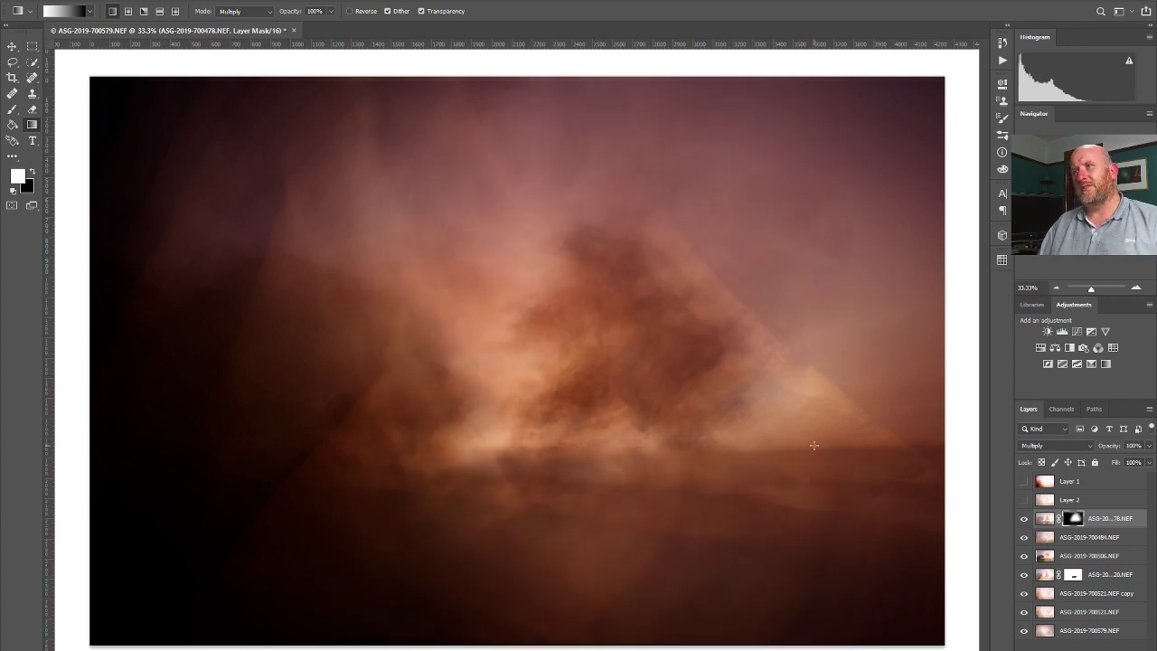
key(ctrl+z)
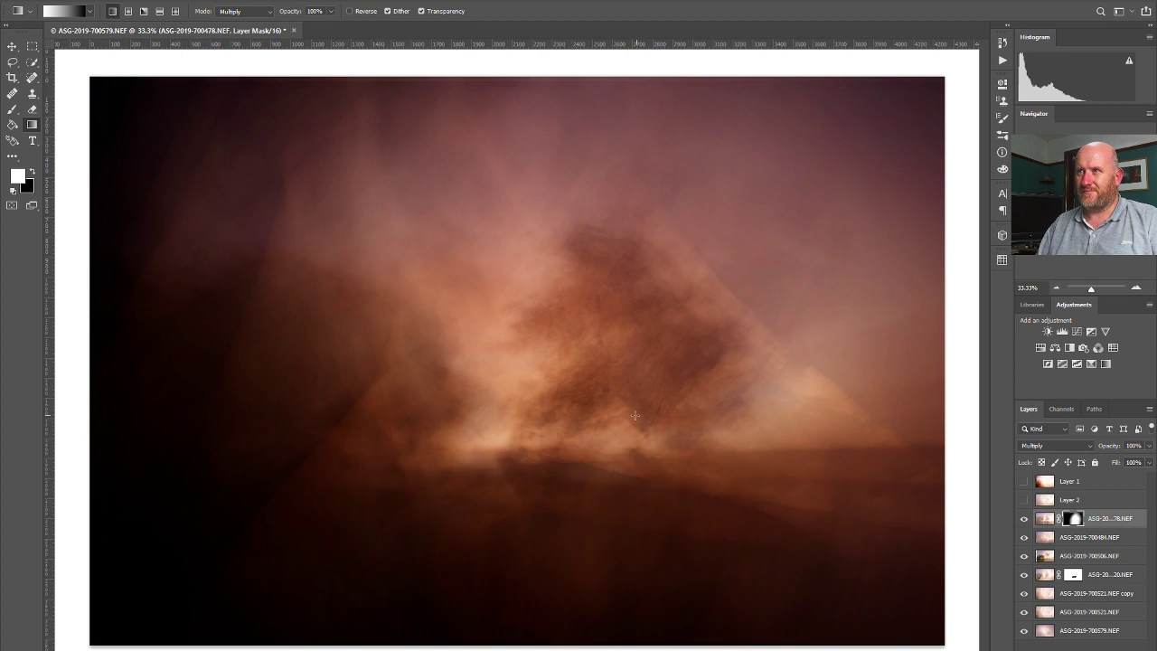
drag(618, 407, 620, 591)
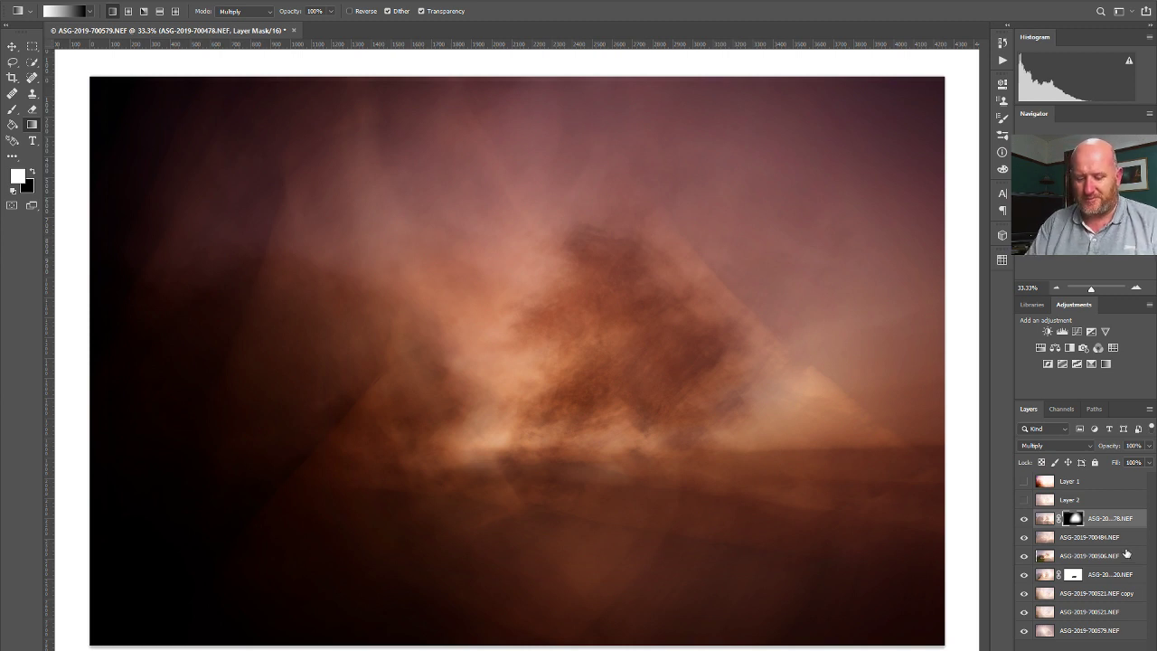
key(ctrl+shift+alt+e)
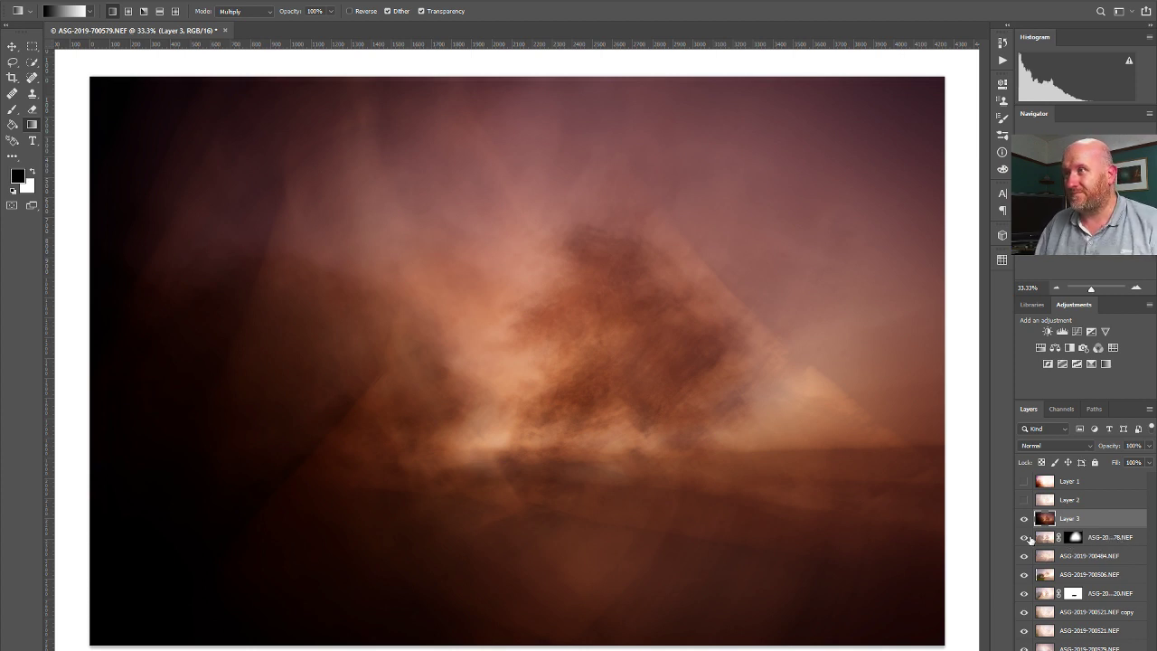
key(shift+alt+m)
click(1126, 541)
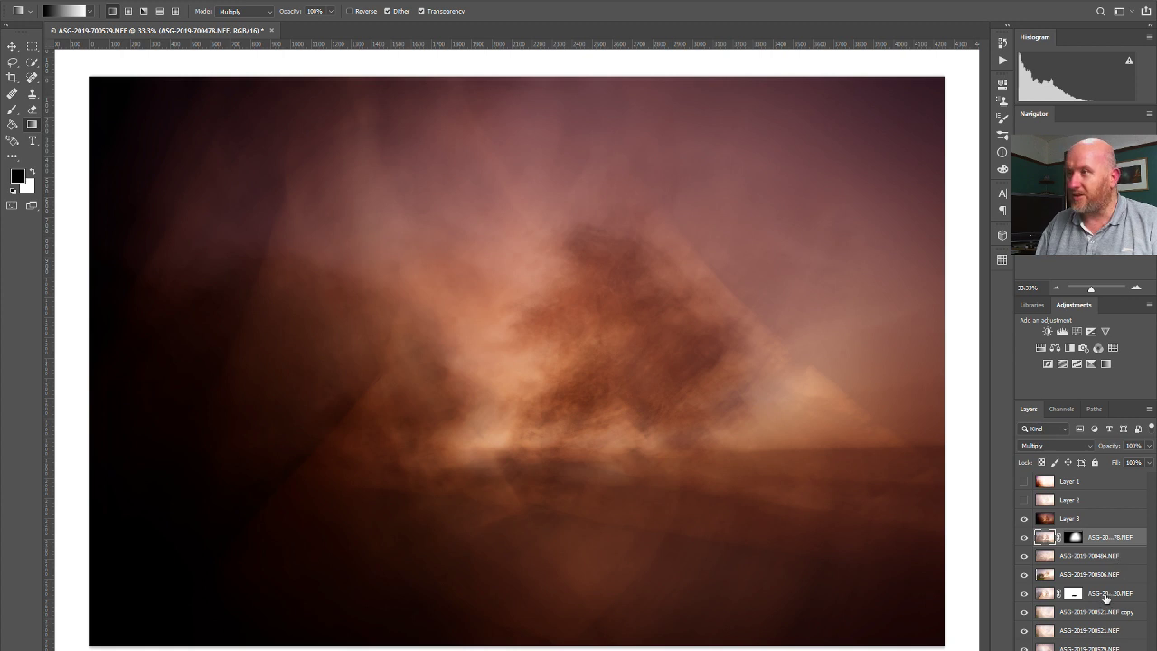
shift+click(1094, 647)
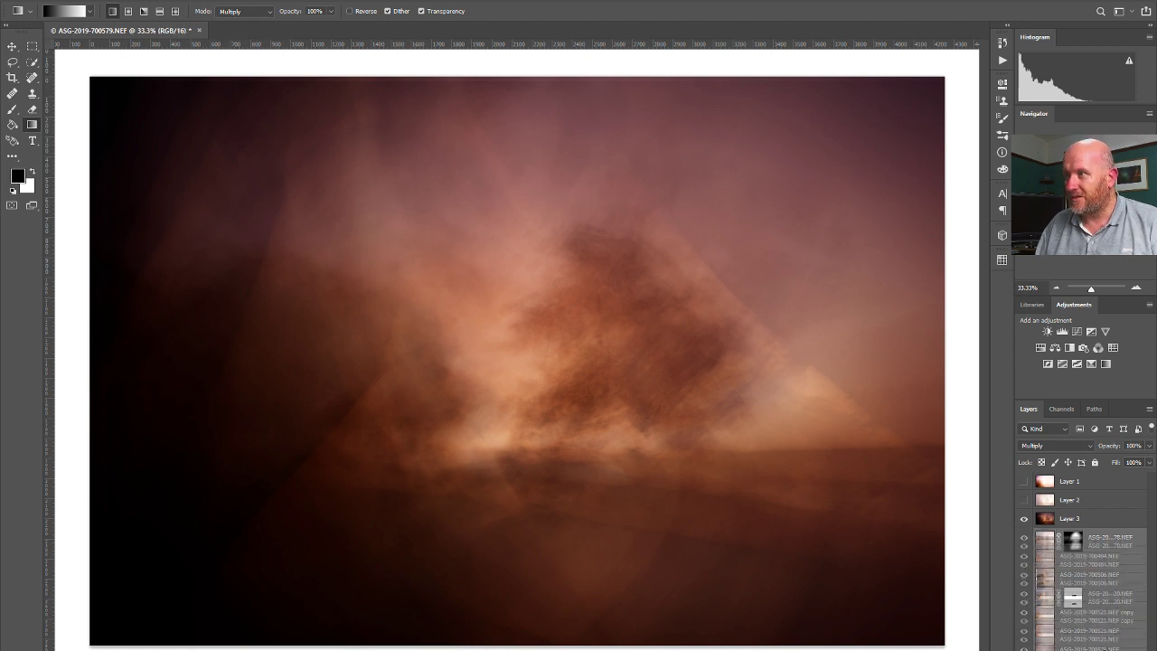
key(ctrl+g)
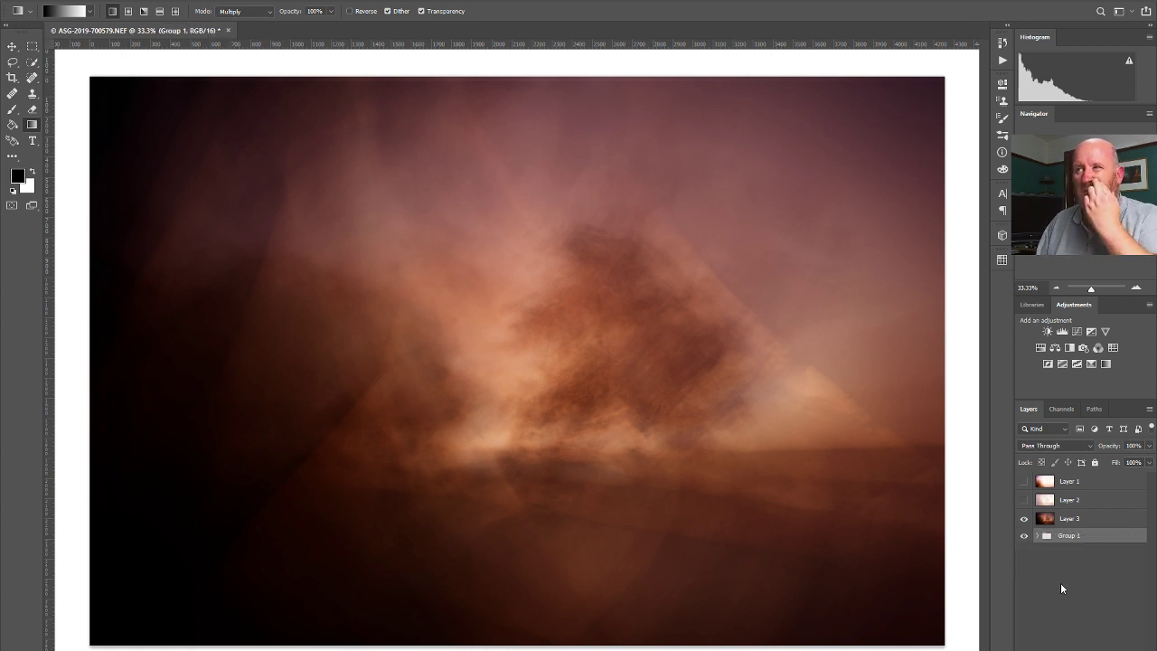
Show Layer 1 and Layer 2 and hide Group 1, leaving the three stamped layers visible.
click(1024, 481)
click(1024, 500)
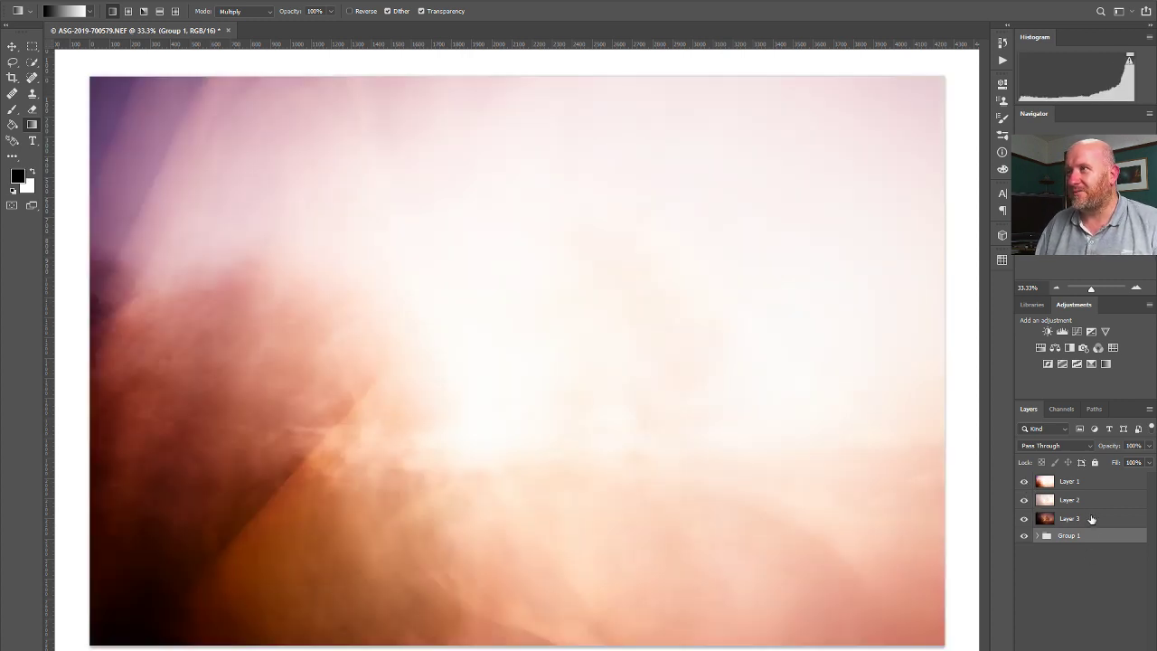
click(1084, 518)
click(1024, 535)
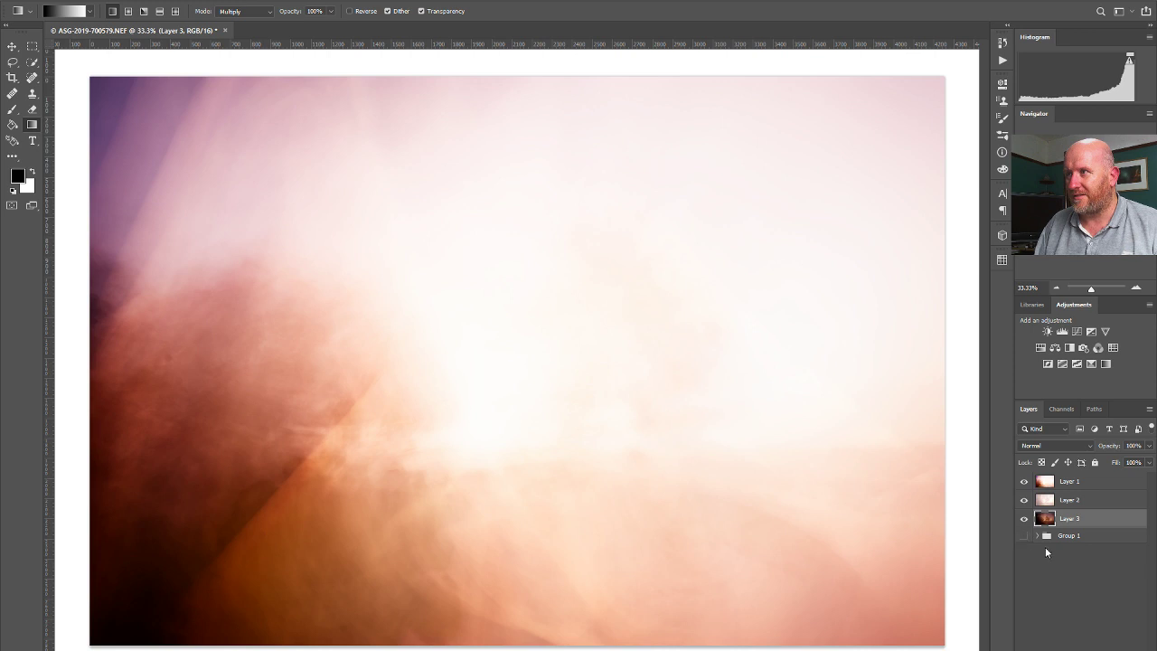
Set the blend mode of Layer 1, Layer 2 and Layer 3 to Multiply.
shift+click(1083, 482)
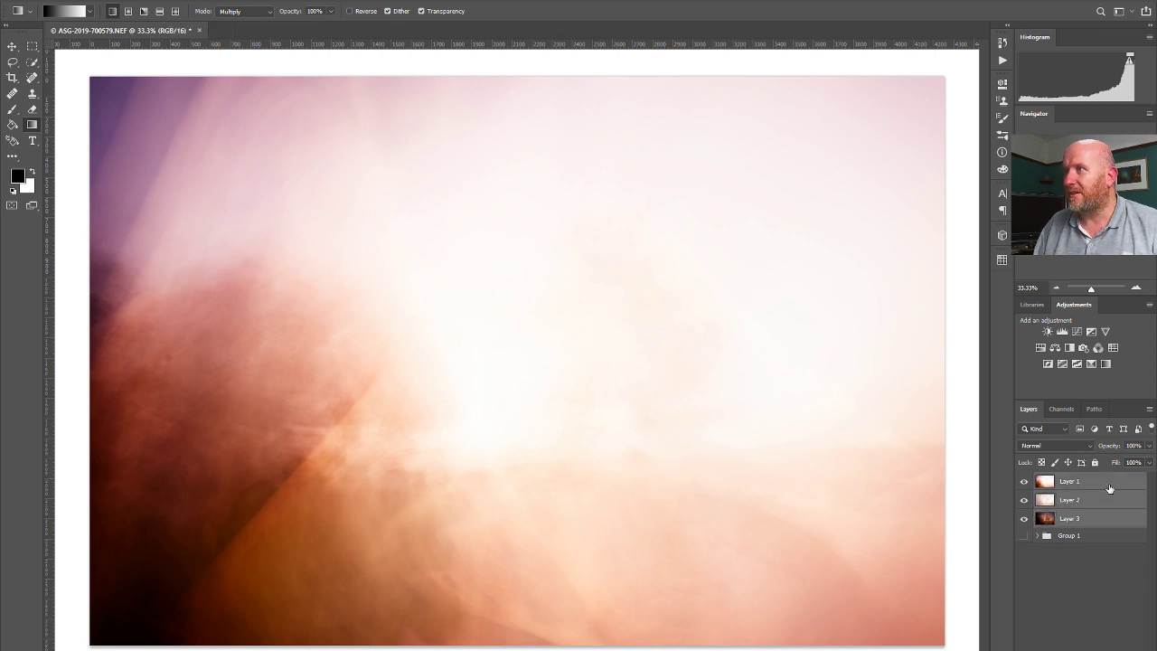
click(1086, 446)
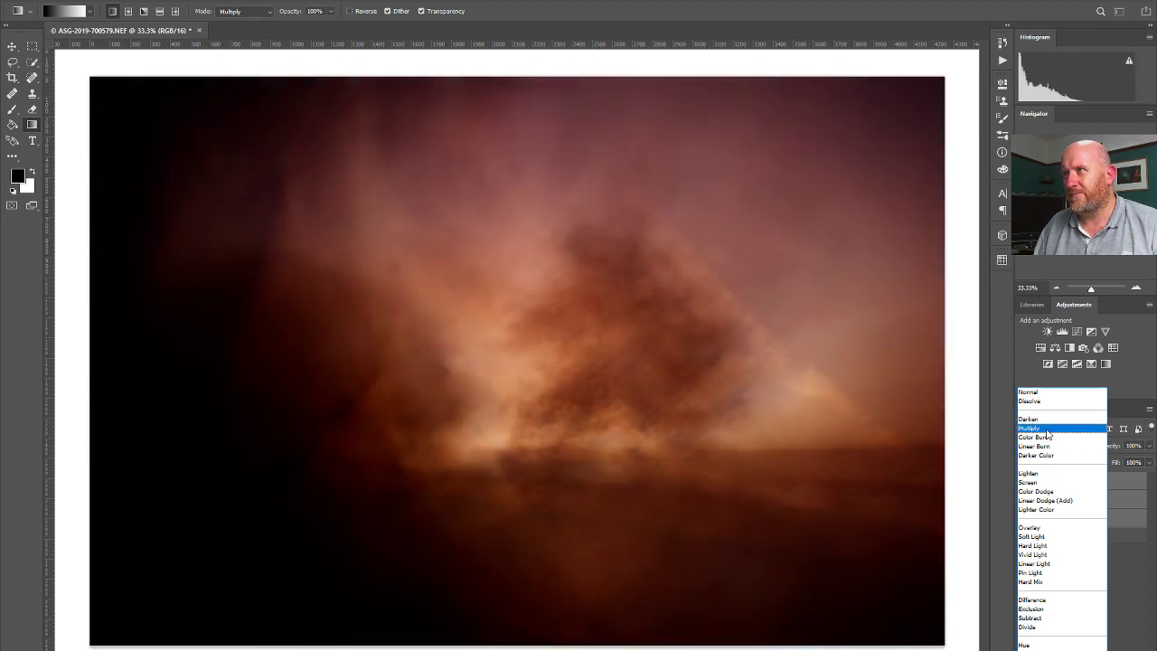
click(1047, 429)
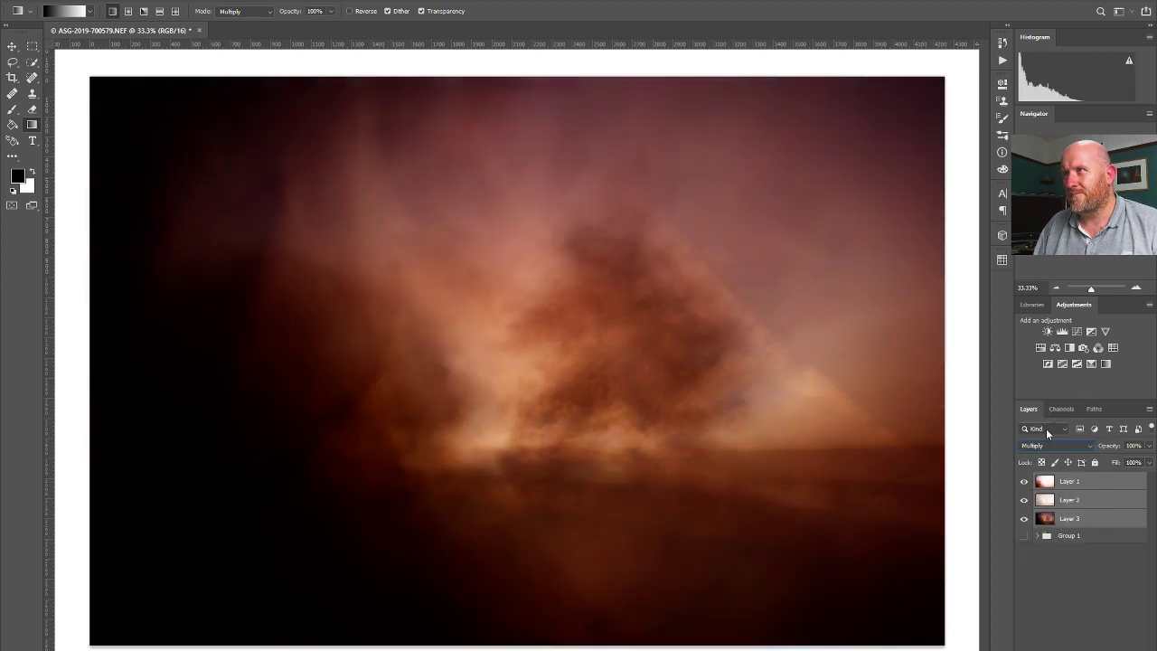
Move Layer 3 to the top of the layer stack, toggling its visibility before and after to compare its effect.
click(1024, 519)
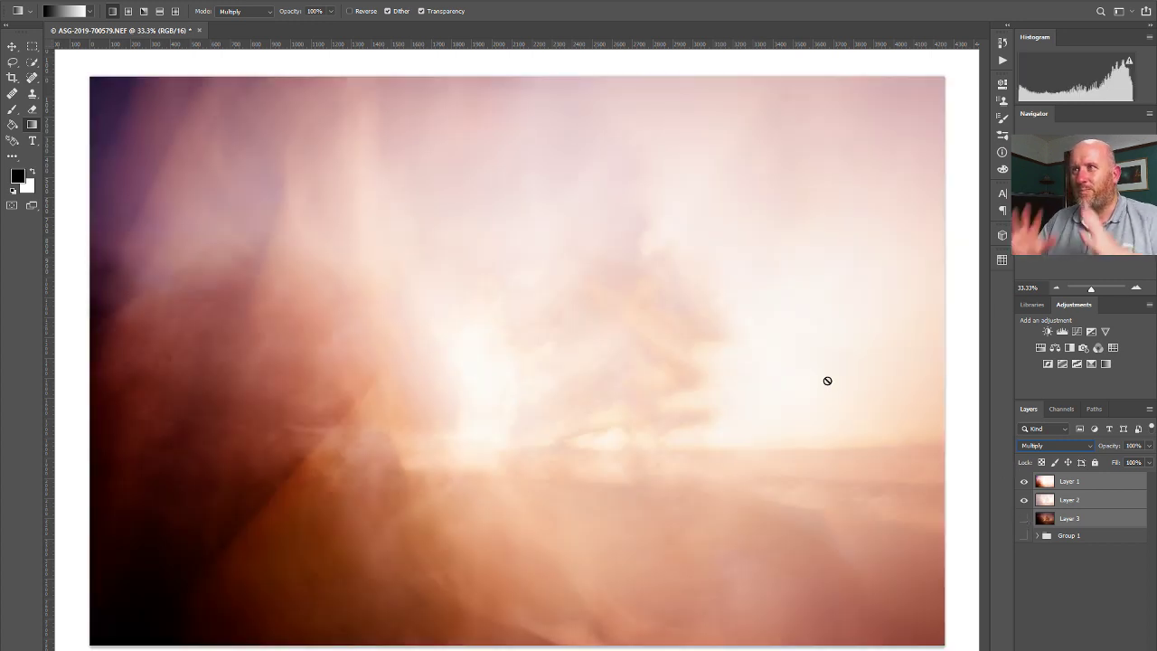
click(1023, 519)
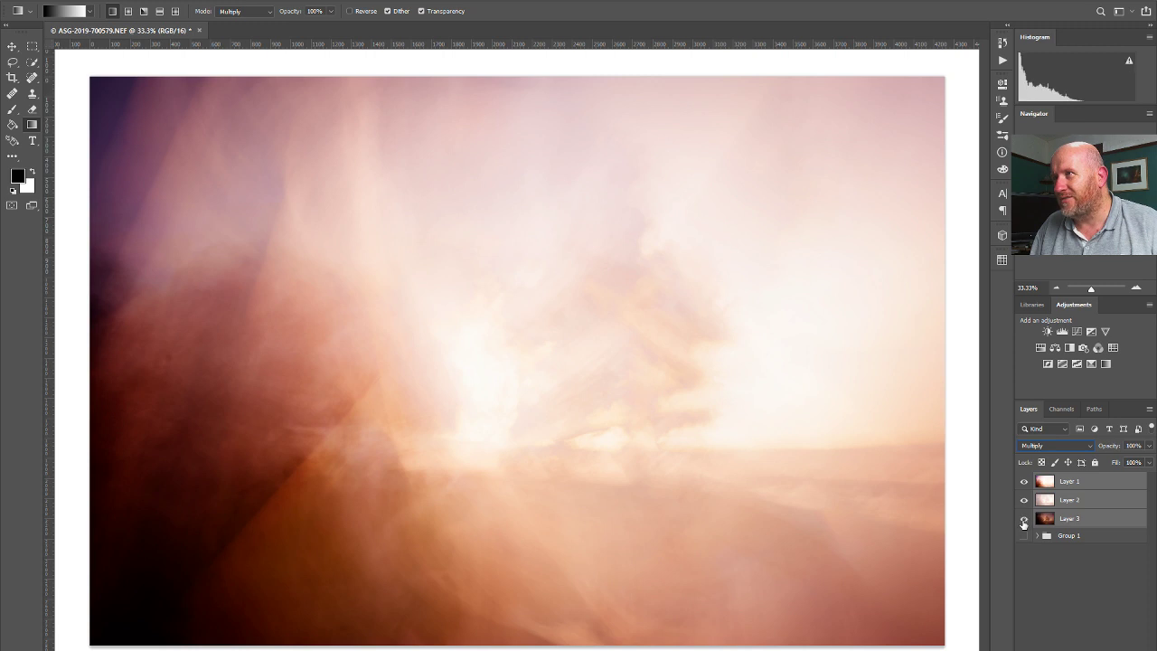
click(1053, 519)
drag(1067, 523, 1106, 481)
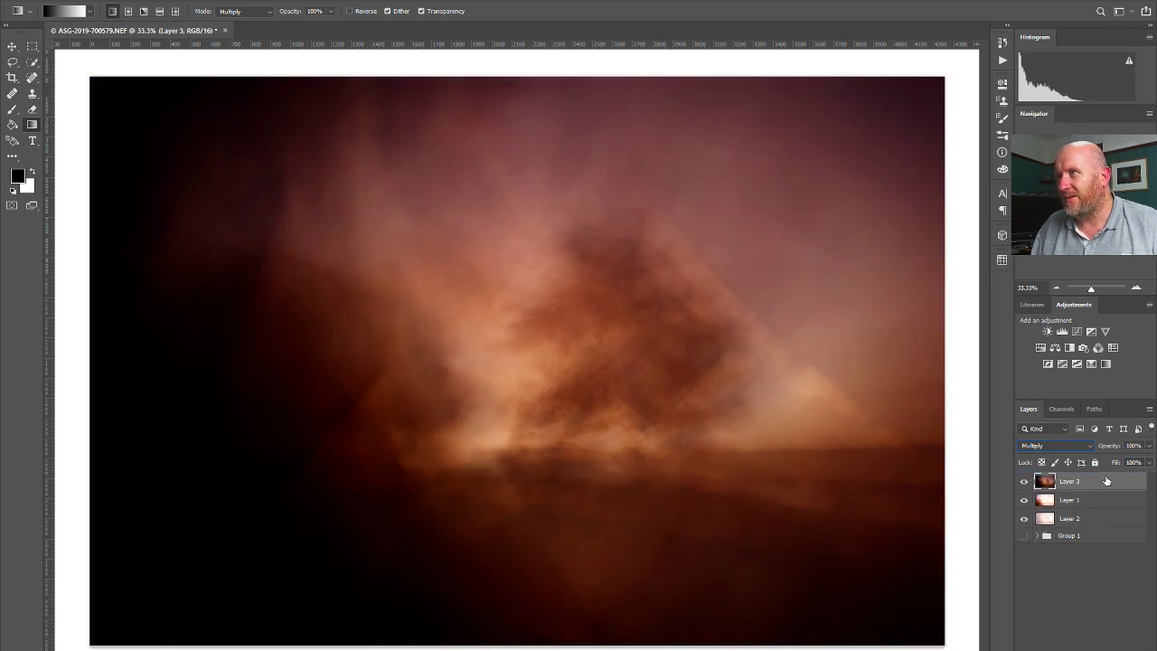
click(1025, 484)
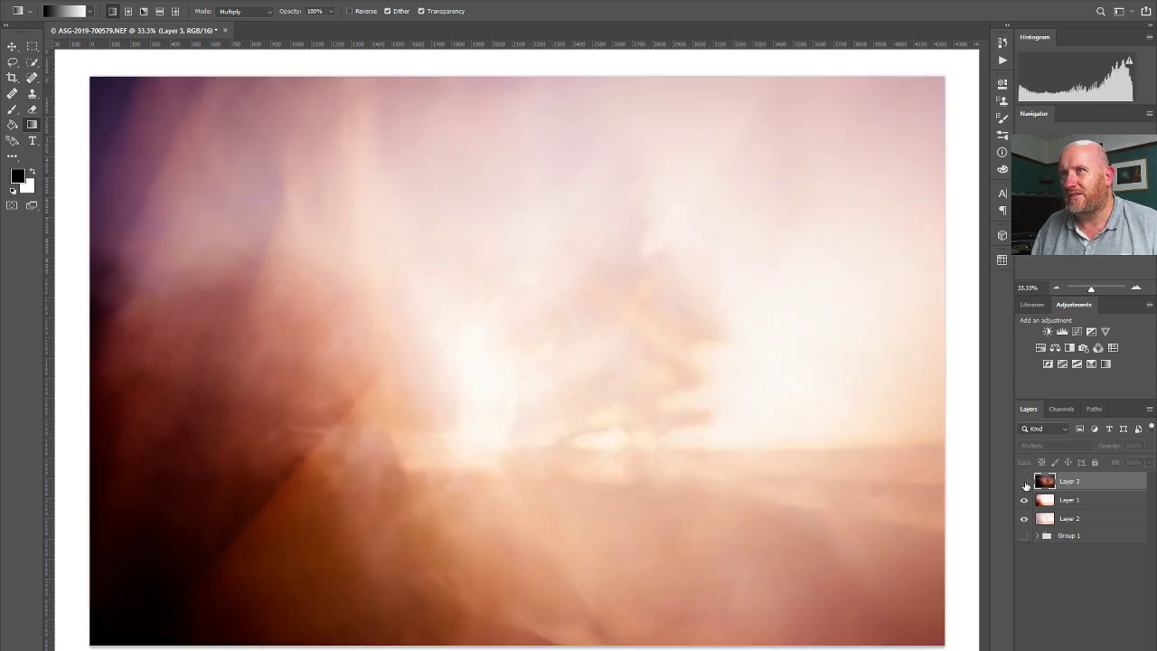
click(1025, 483)
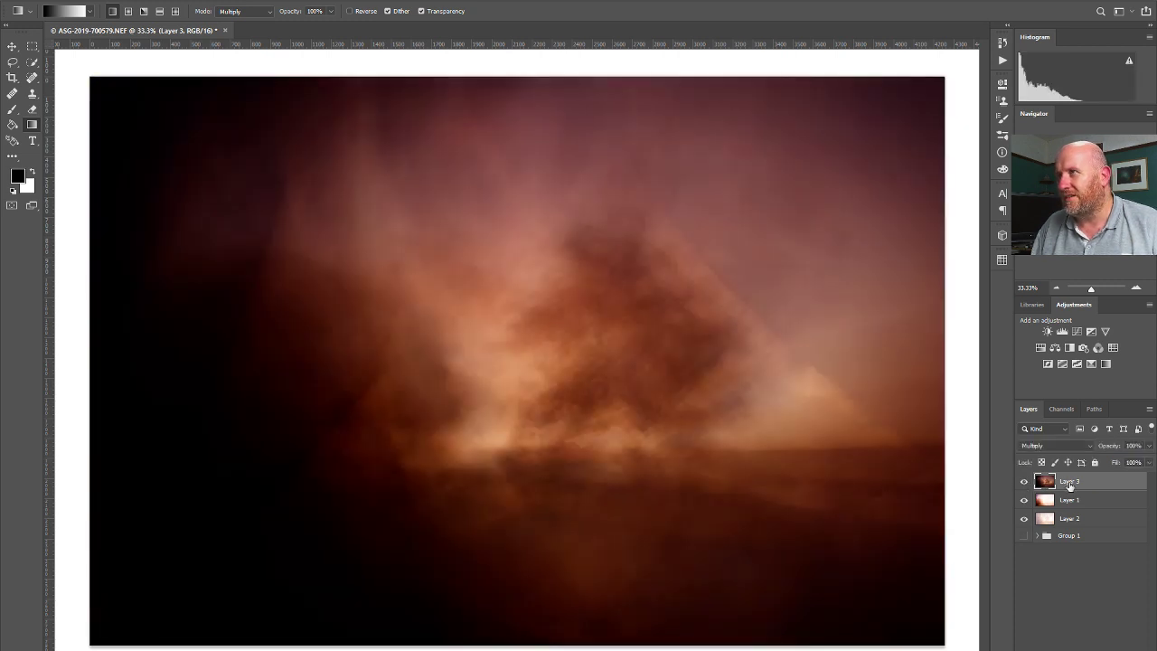
Set Layer 3's opacity to 91%.
click(1149, 446)
click(1139, 463)
drag(1138, 463, 1143, 464)
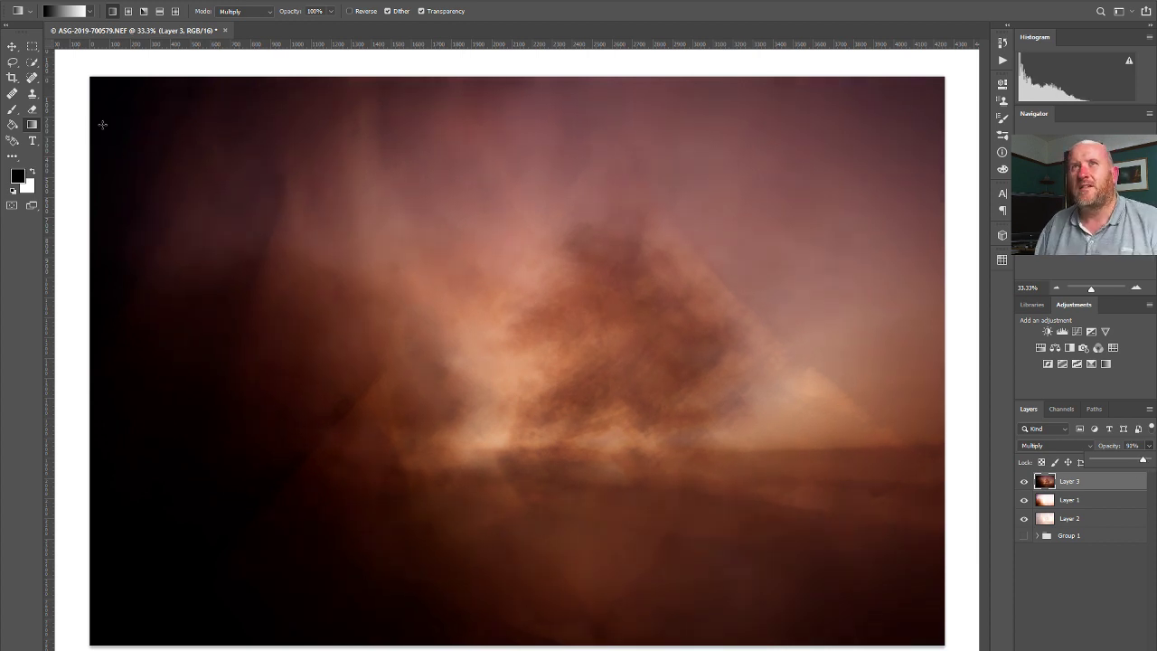
click(41, 135)
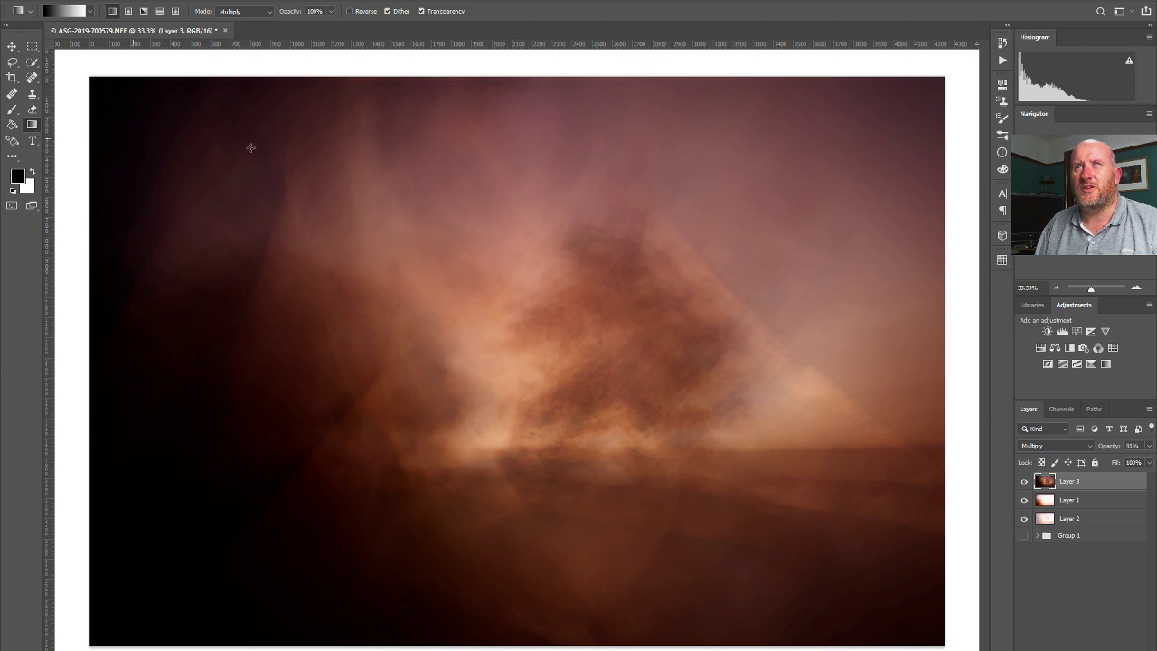
Add a layer mask to Layer 3 and undo the two misplaced trial gradients on the layer and mask.
drag(318, 369, 541, 376)
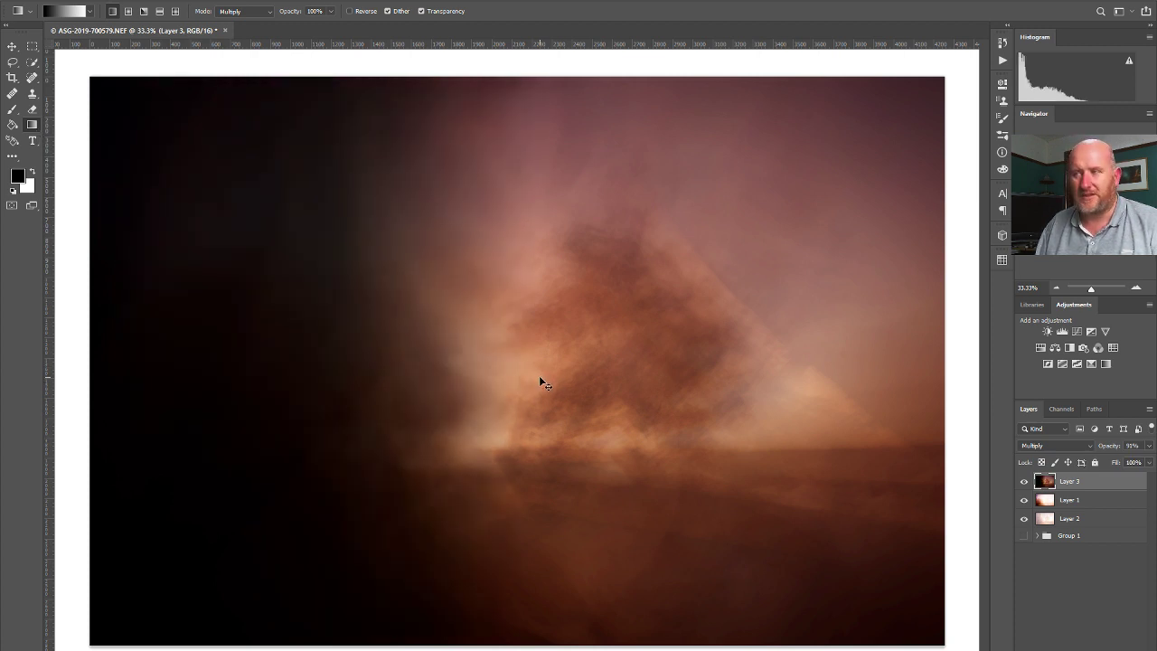
key(ctrl+z)
click(1002, 645)
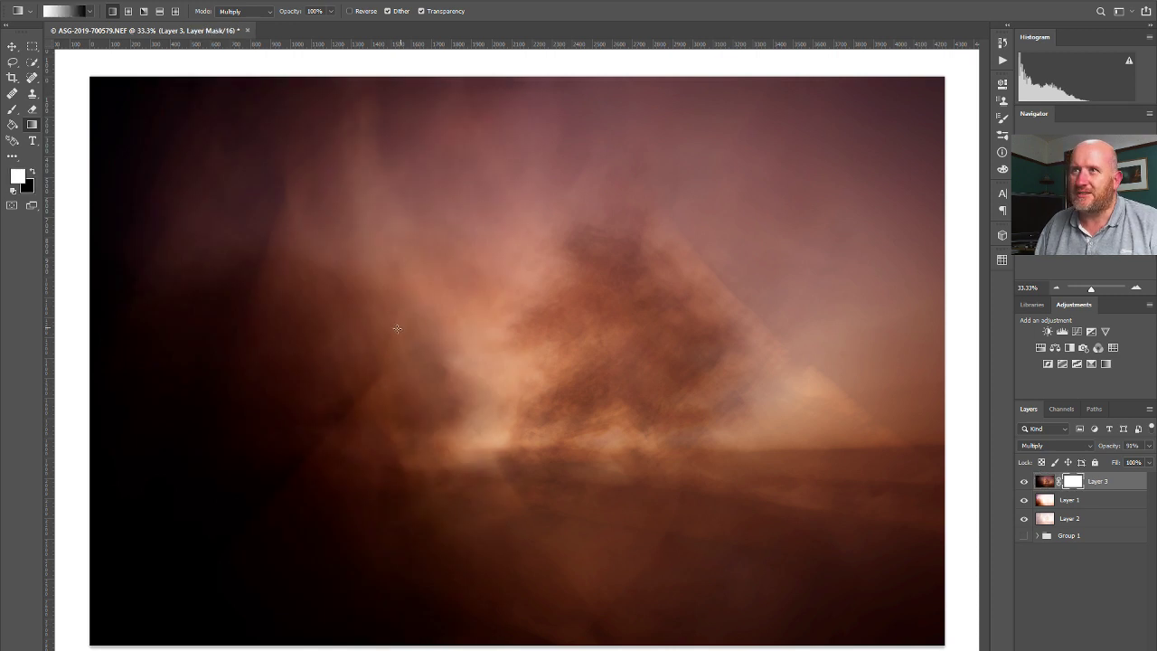
drag(525, 352, 525, 352)
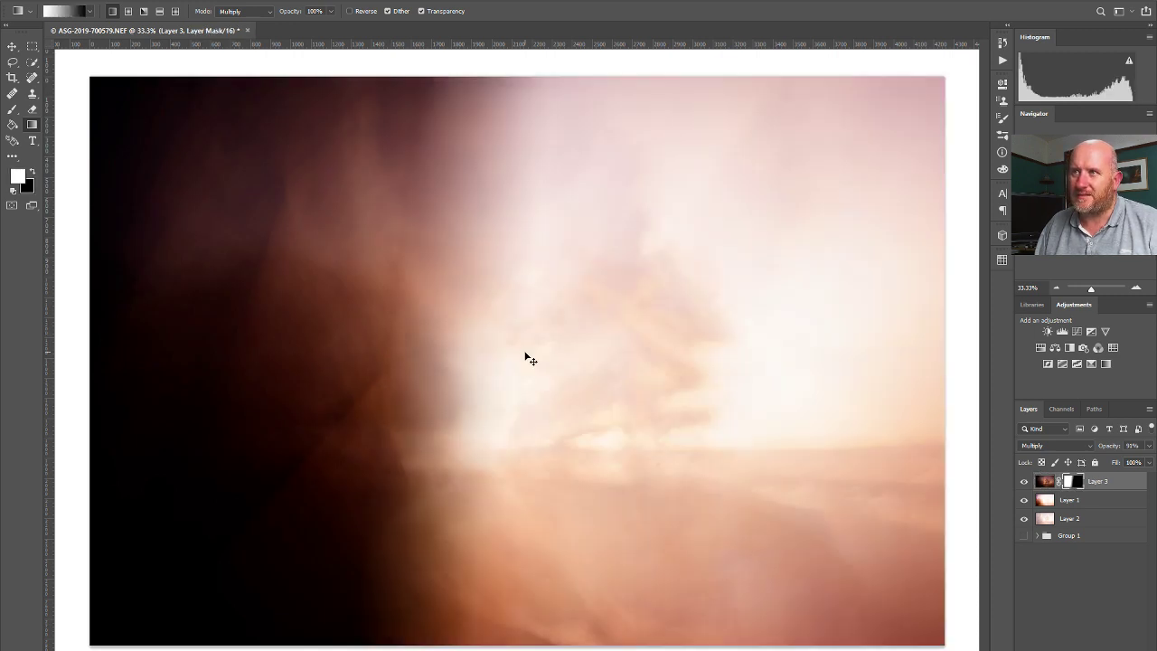
key(ctrl+z)
Fade Layer 3's left side, upper corners, lower edge and lower corners with Multiply-mode gradients on its mask, keeping the central tree.
drag(390, 344, 325, 332)
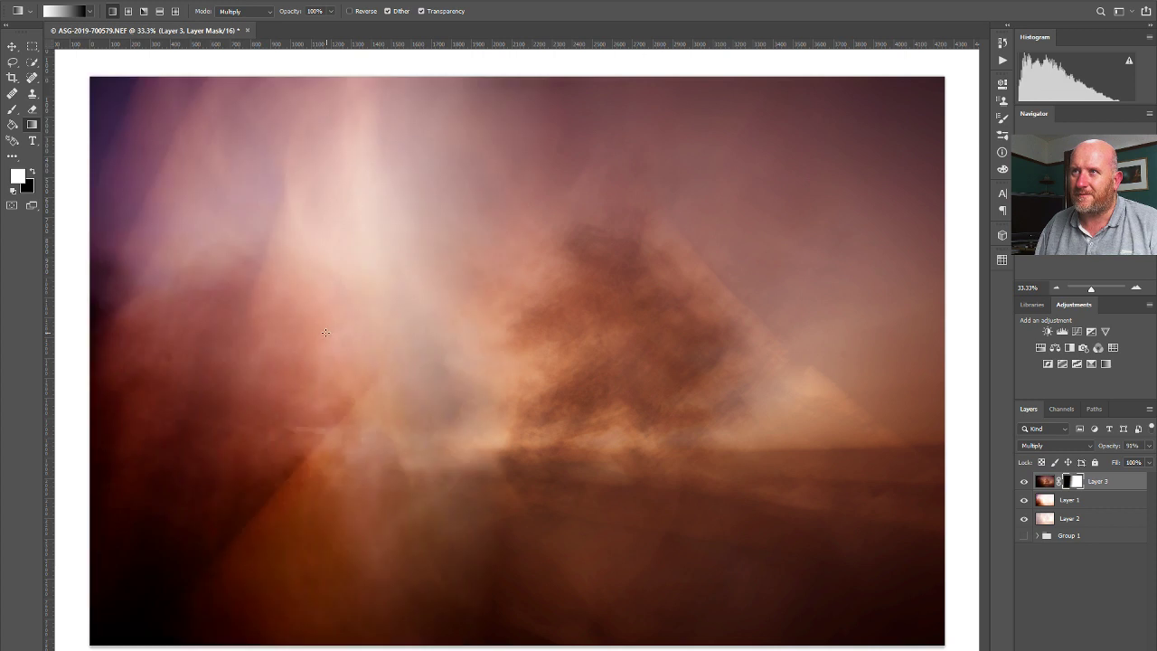
drag(422, 149, 419, 150)
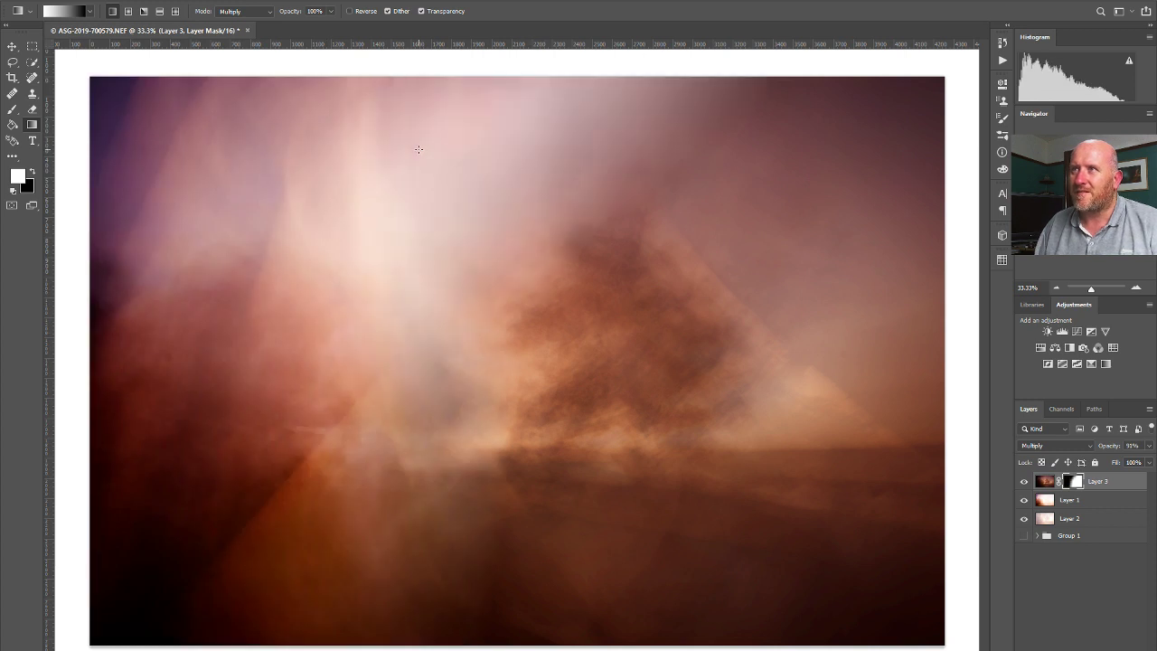
drag(788, 177, 789, 177)
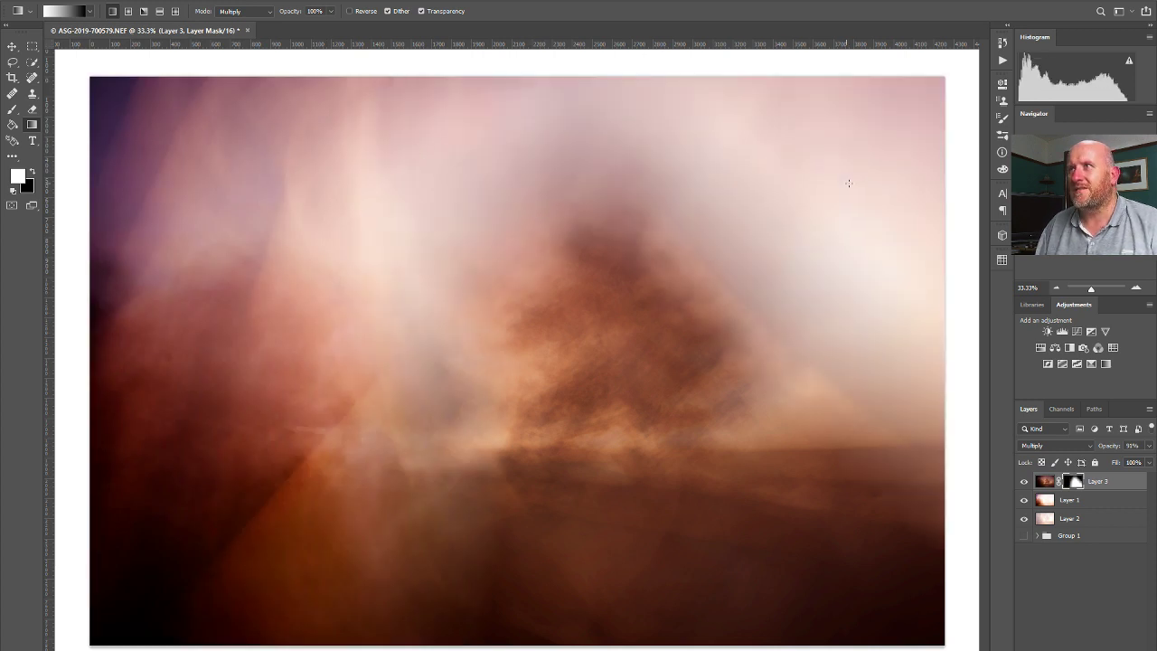
drag(708, 398, 999, 516)
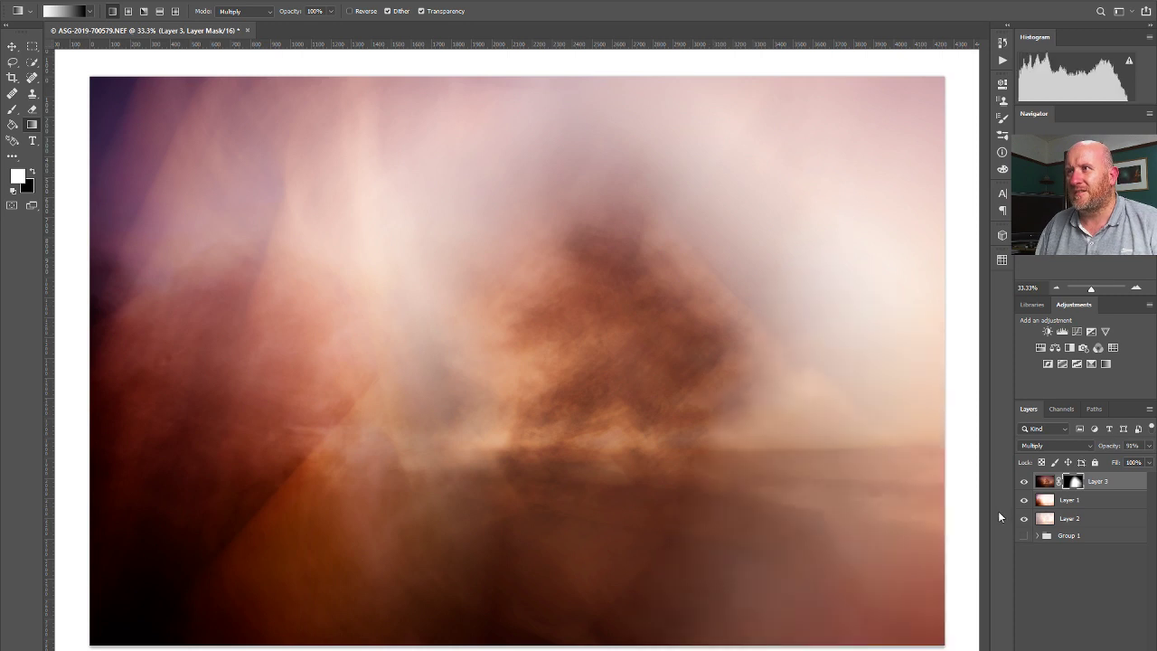
drag(642, 420, 658, 650)
drag(447, 479, 84, 620)
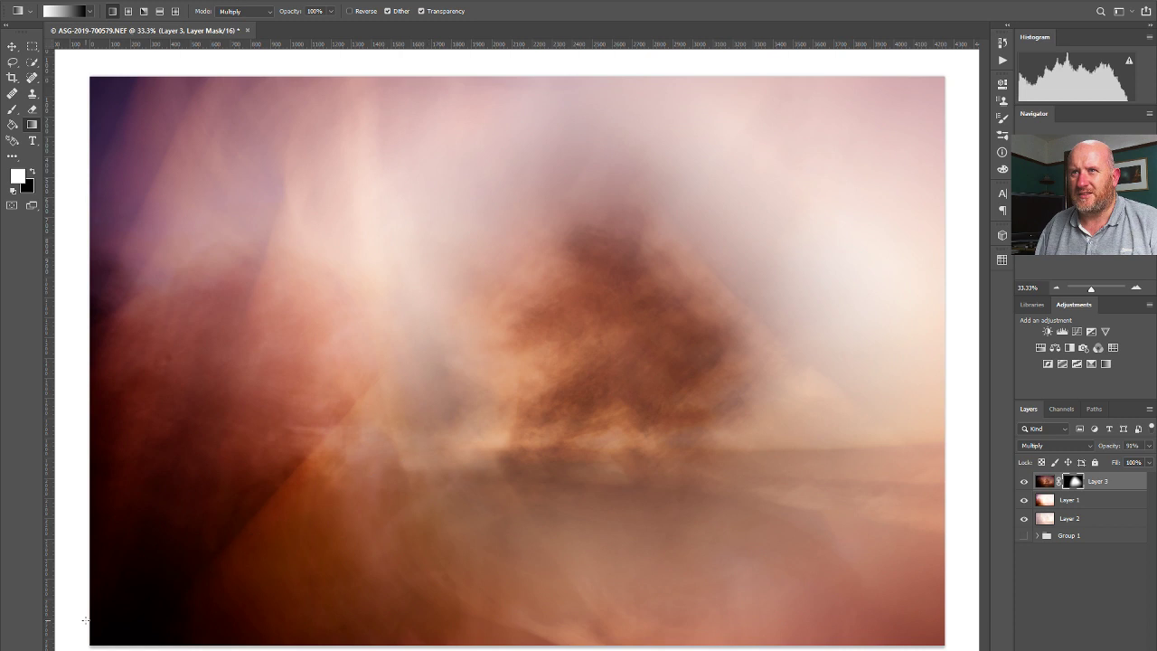
drag(537, 379, 159, 386)
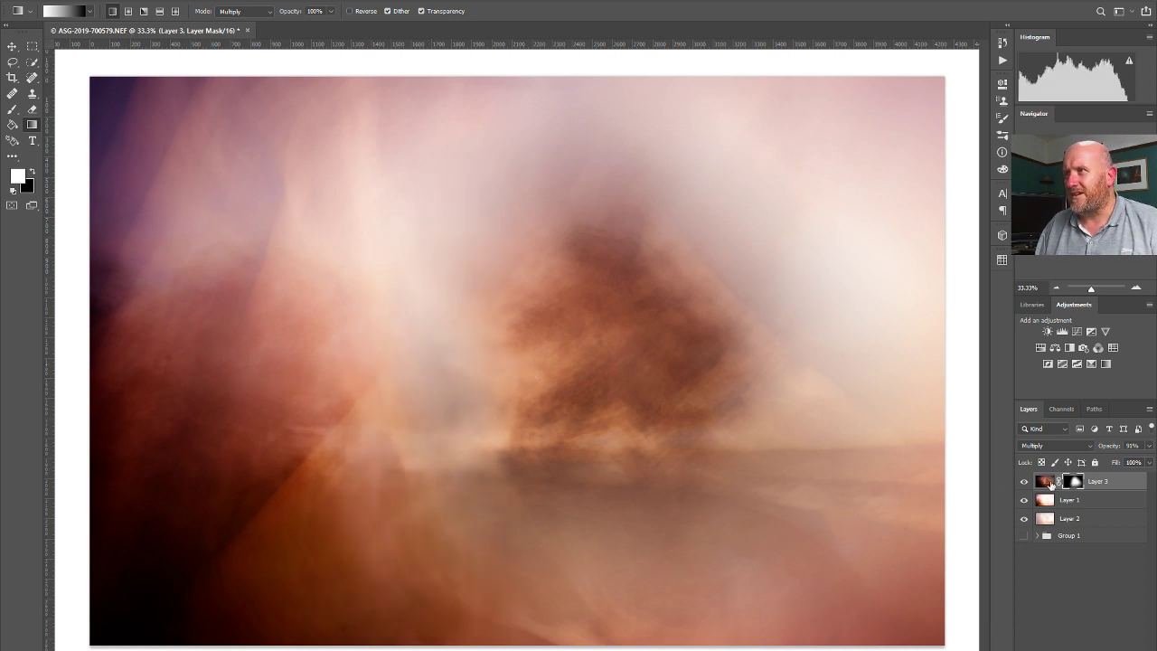
Open the Layer Style blending options for Layer 3 itself and place the dialog clear of the tree.
click(1045, 485)
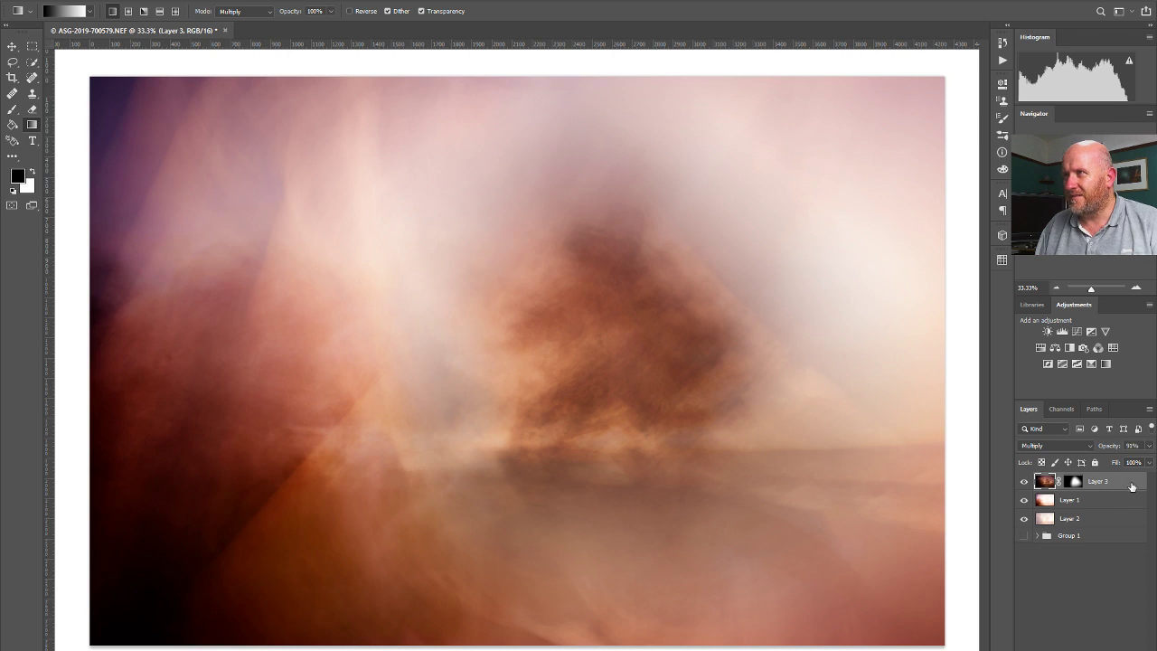
key(space)
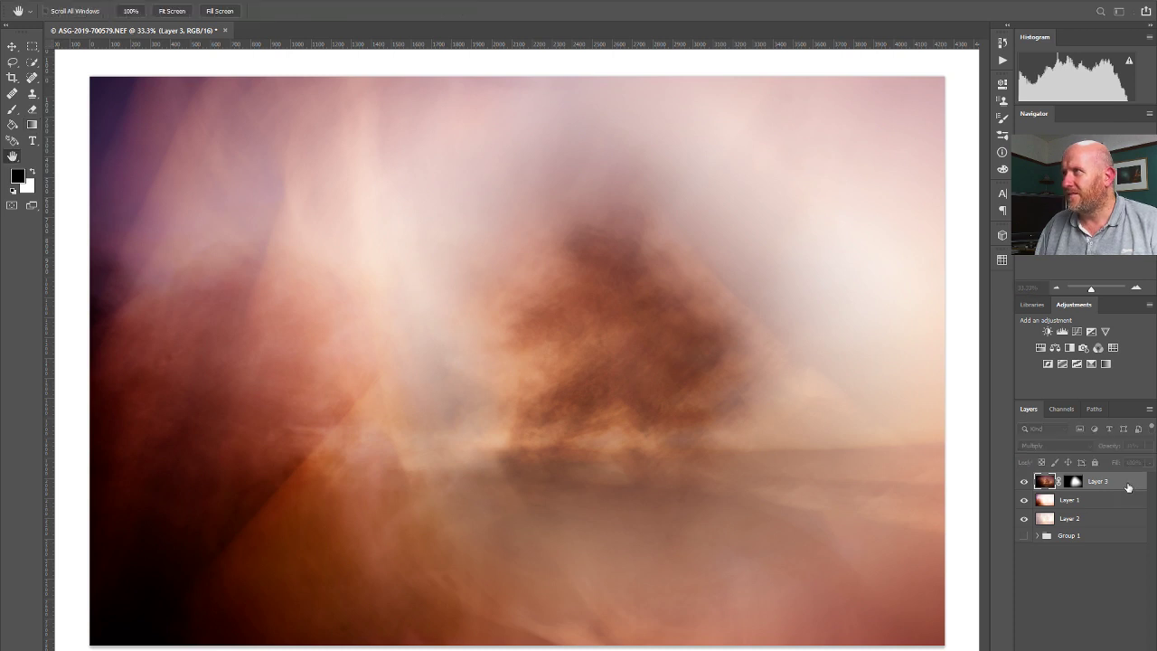
double_click(1126, 481)
drag(997, 46, 304, 0)
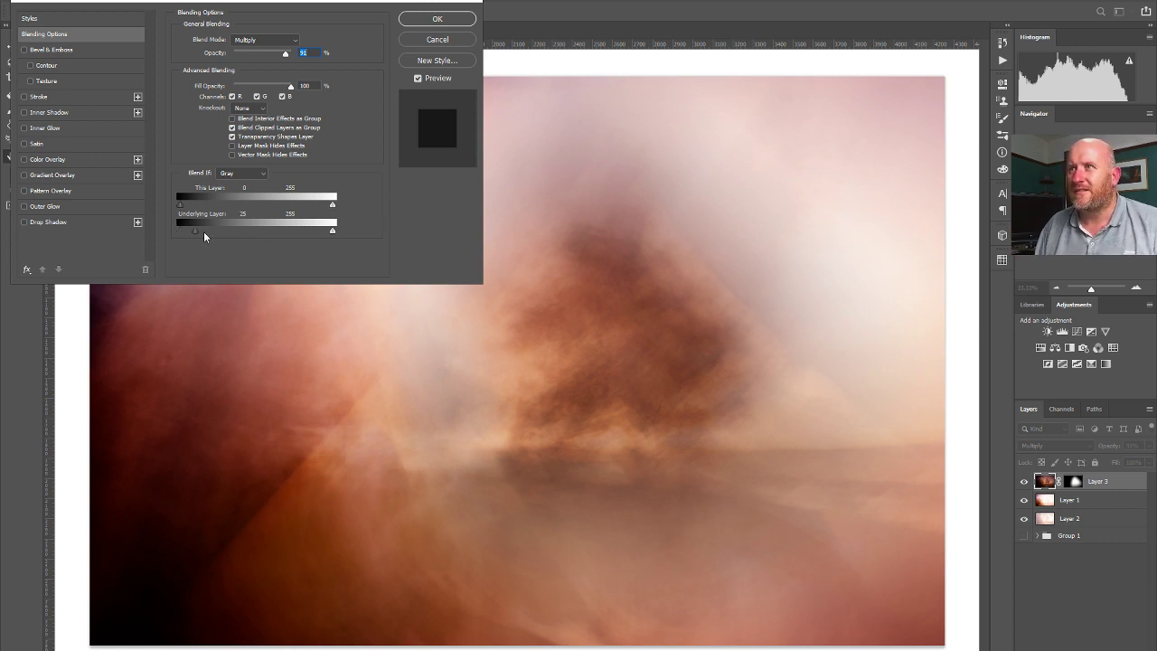
Try Blend If with the Underlying Layer black slider raised to 138 and split, then reset the black sliders to 0.
drag(213, 233, 262, 231)
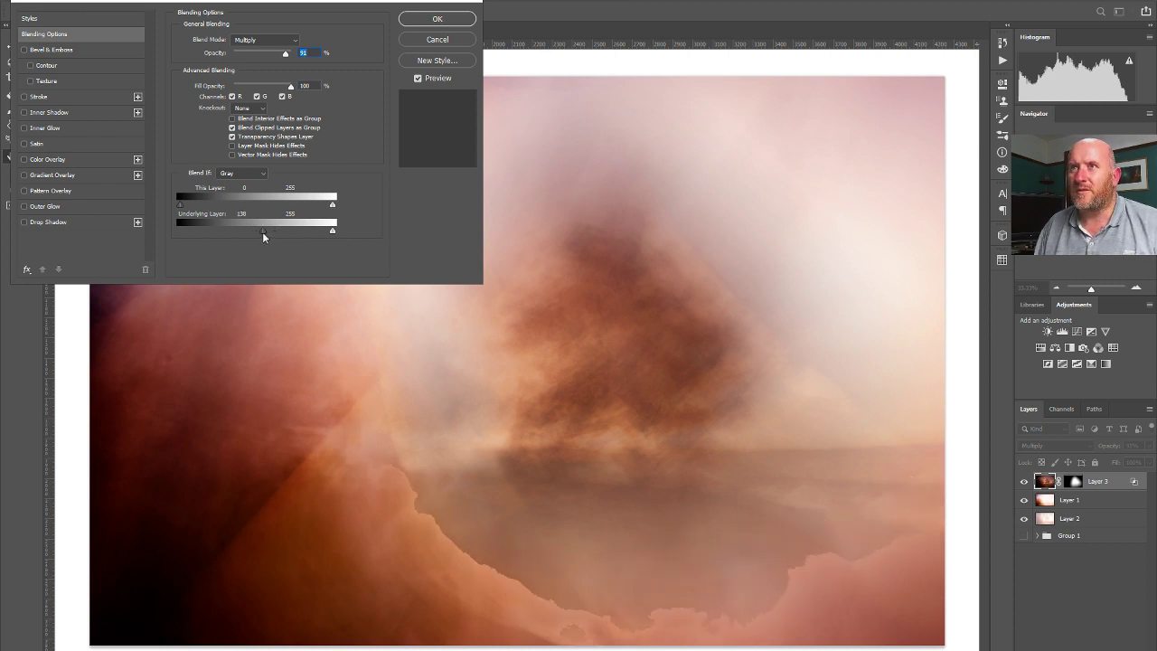
key(alt)
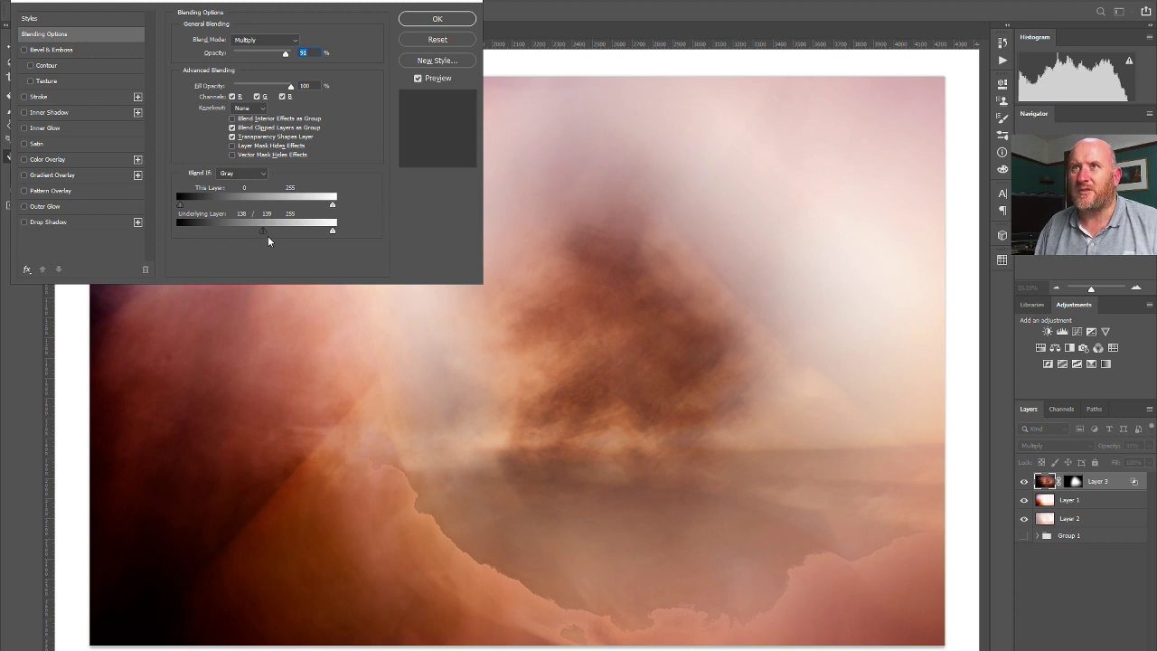
drag(264, 231, 90, 236)
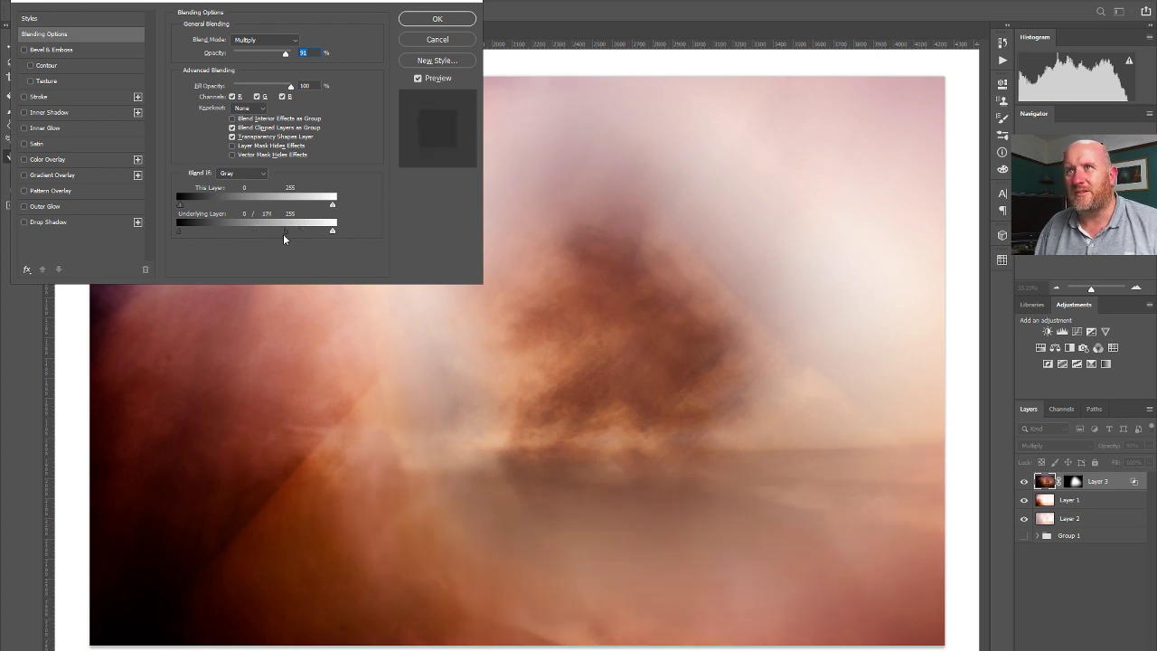
drag(272, 231, 18, 234)
drag(179, 204, 149, 215)
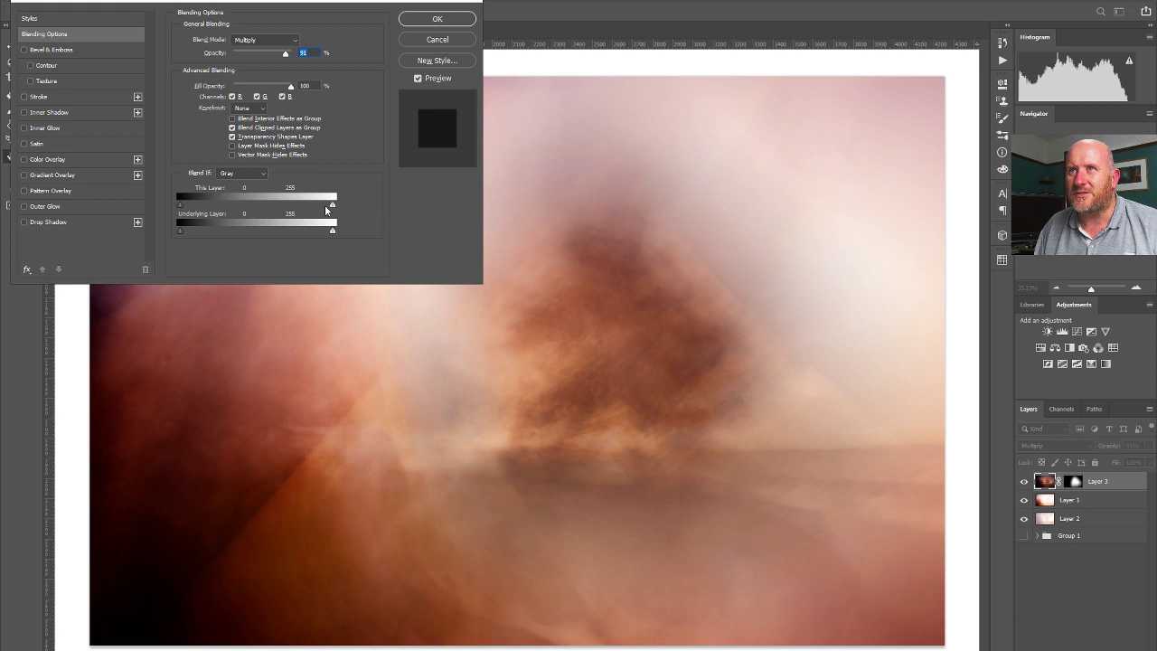
Blend out Layer 3's bright tones by splitting the Blend If This Layer white slider to 114 / 255.
drag(332, 207, 359, 214)
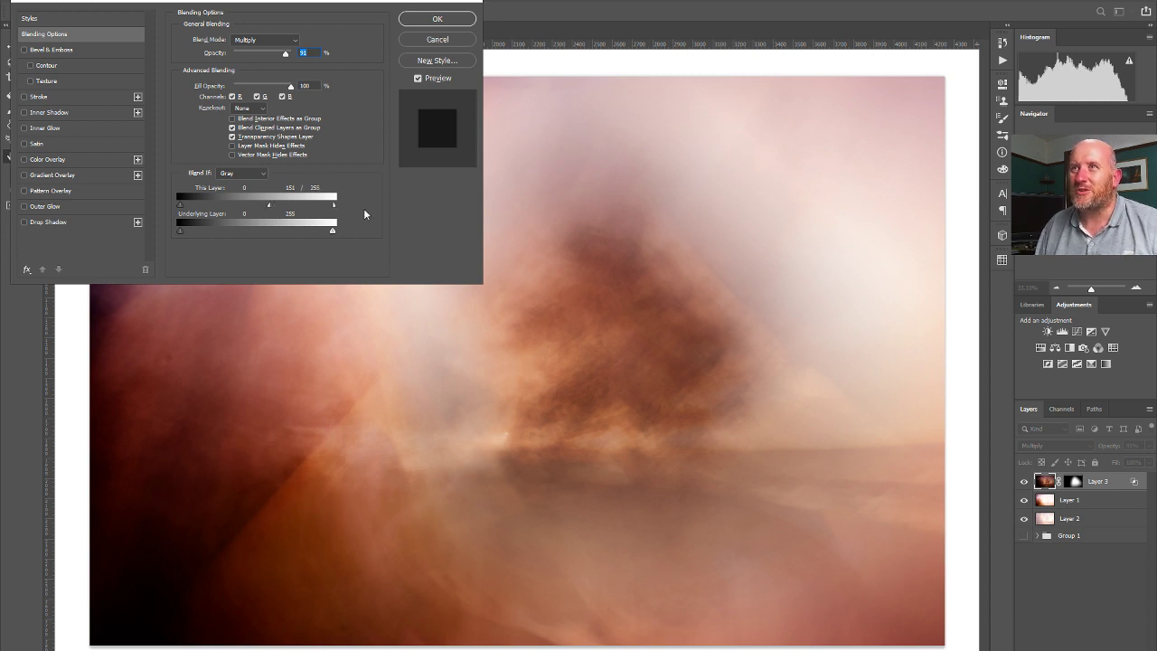
mouse_move(267, 207)
mouse_down()
mouse_move(226, 210)
mouse_move(252, 212)
mouse_up()
mouse_move(332, 233)
mouse_down()
mouse_move(309, 233)
mouse_move(351, 236)
mouse_up()
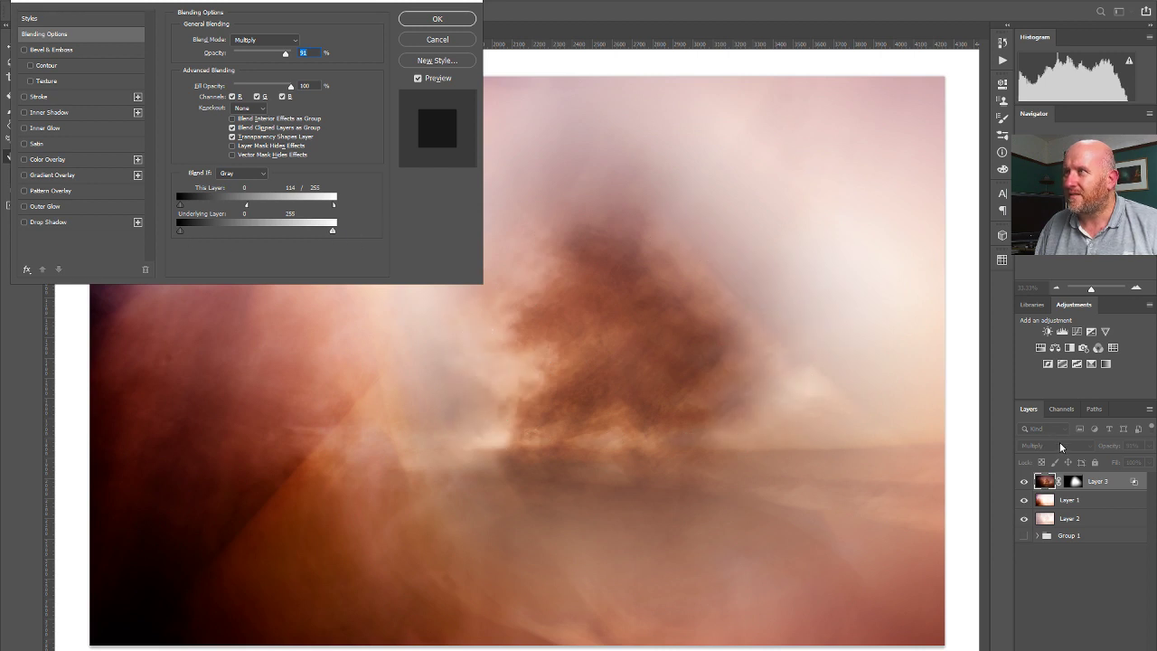
Split Layer 3's Blend If Underlying Layer black slider to 0 / 180, accept the layer style and compare the image without Layer 3.
drag(179, 231, 182, 230)
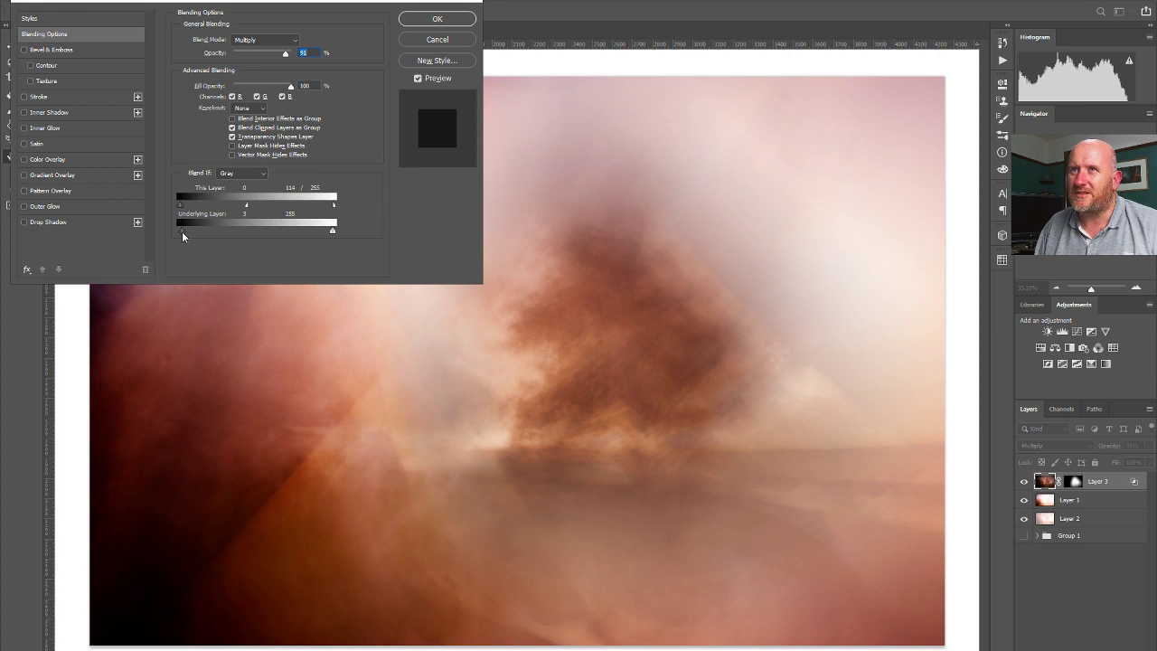
drag(242, 235, 296, 250)
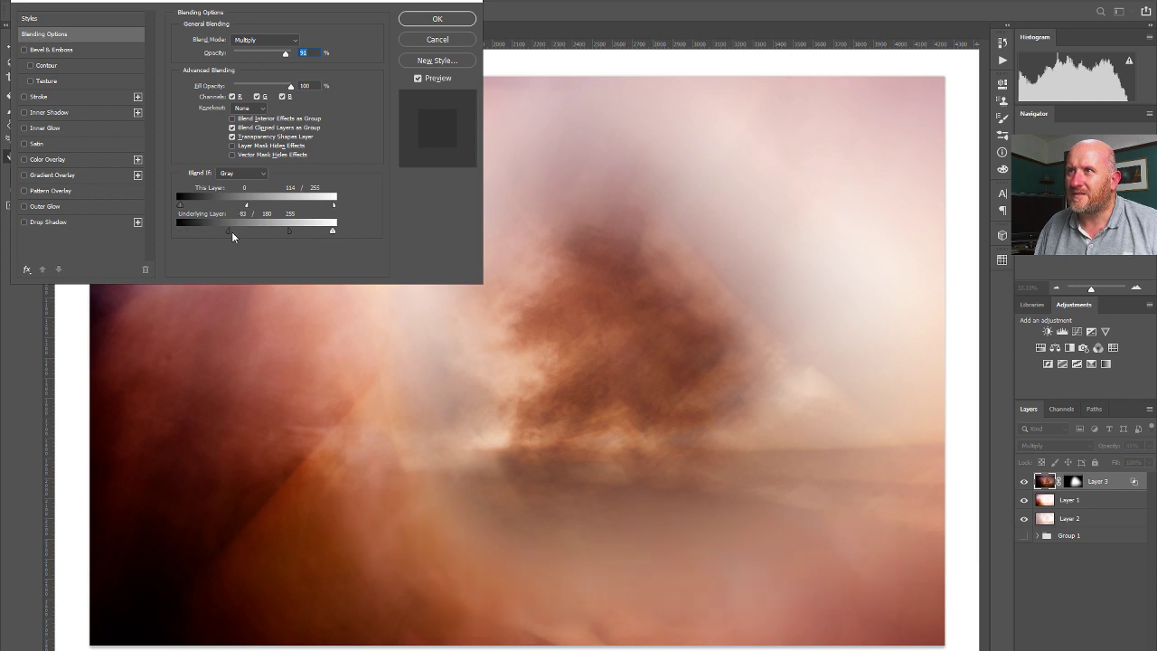
drag(202, 233, 179, 231)
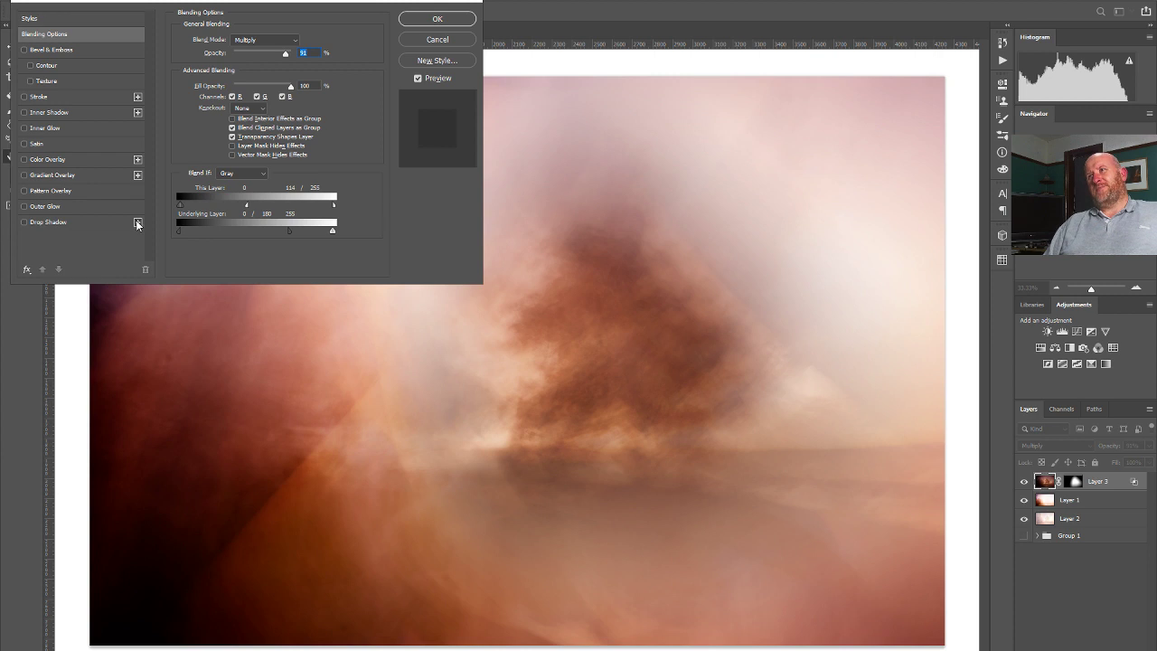
click(437, 20)
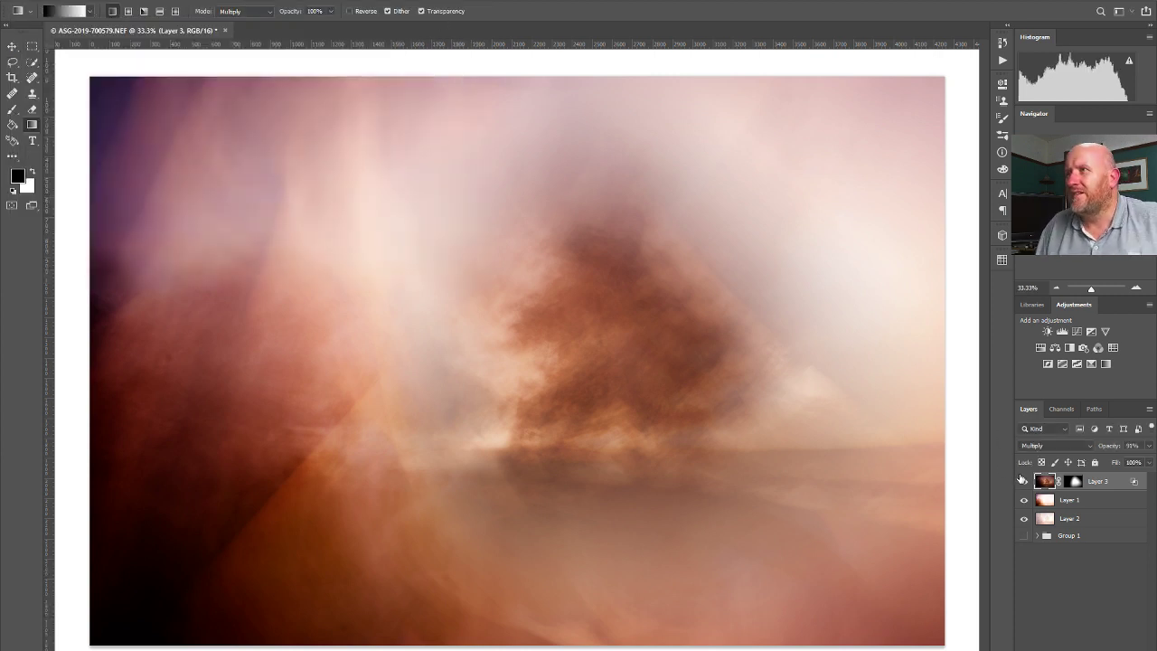
click(1024, 481)
click(1024, 482)
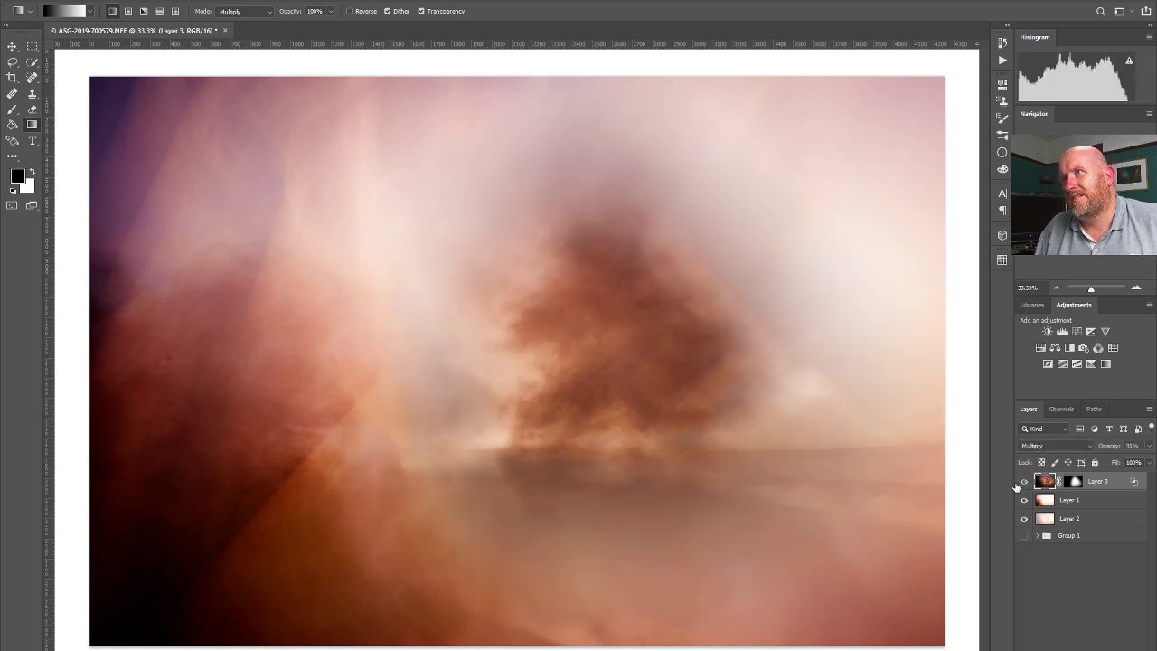
Try Layer 3 at stronger and weaker opacities and settle its opacity at 85%.
click(1149, 446)
mouse_move(1146, 462)
mouse_down()
mouse_move(1115, 462)
mouse_move(1148, 460)
mouse_up()
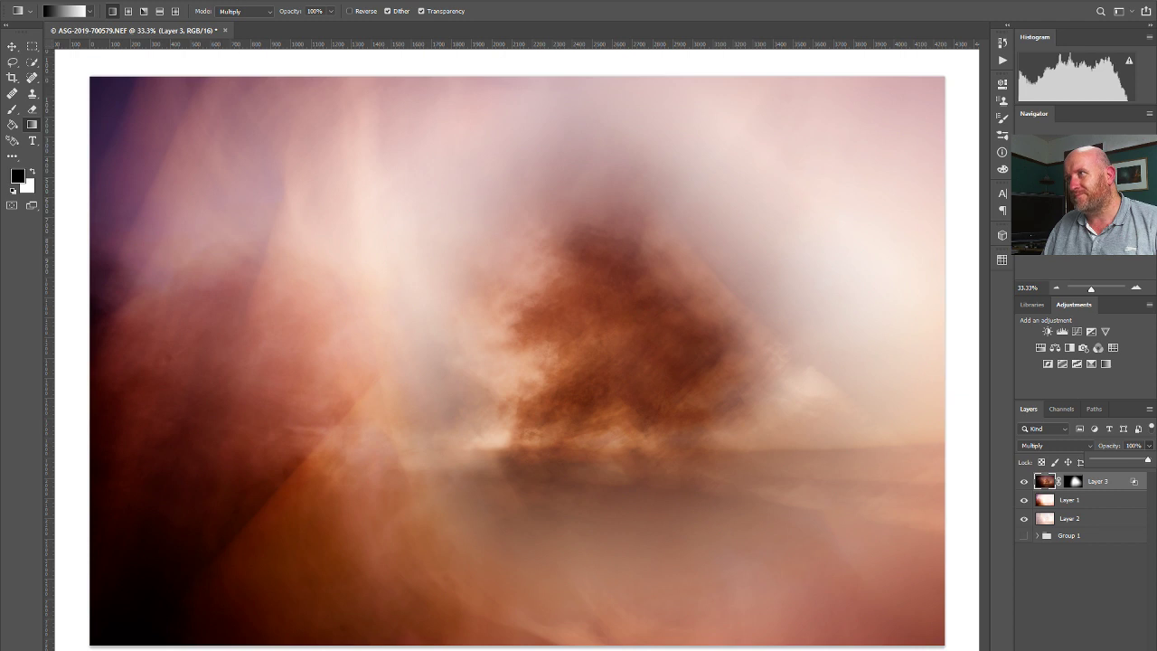
drag(1149, 461, 1138, 465)
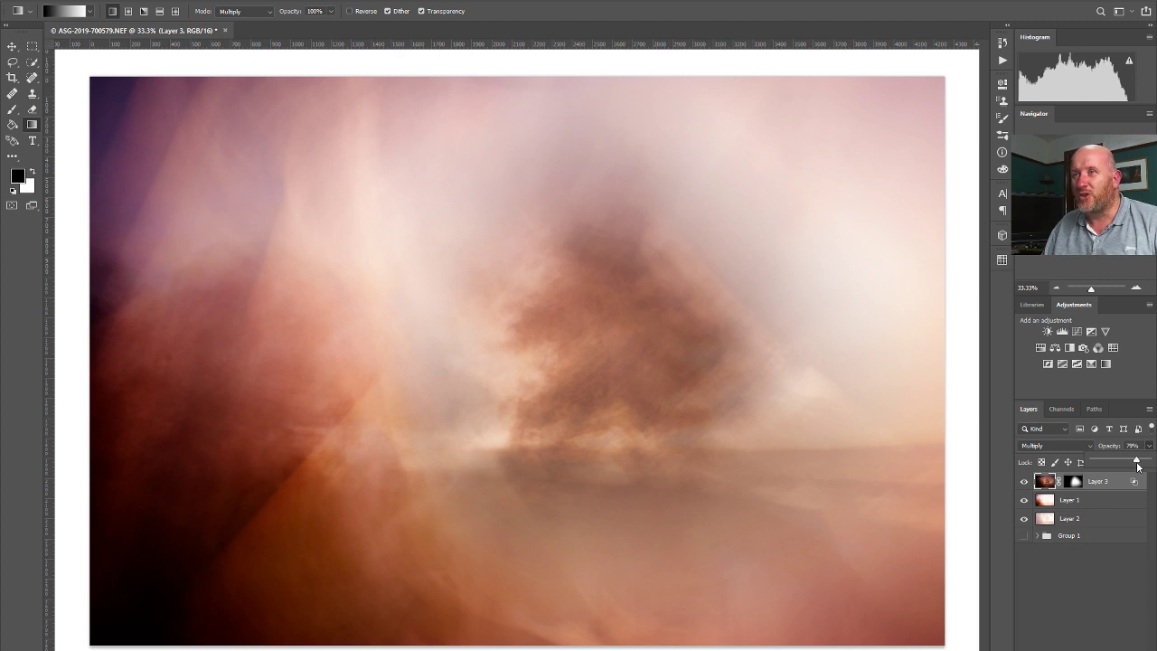
drag(1138, 466, 1150, 463)
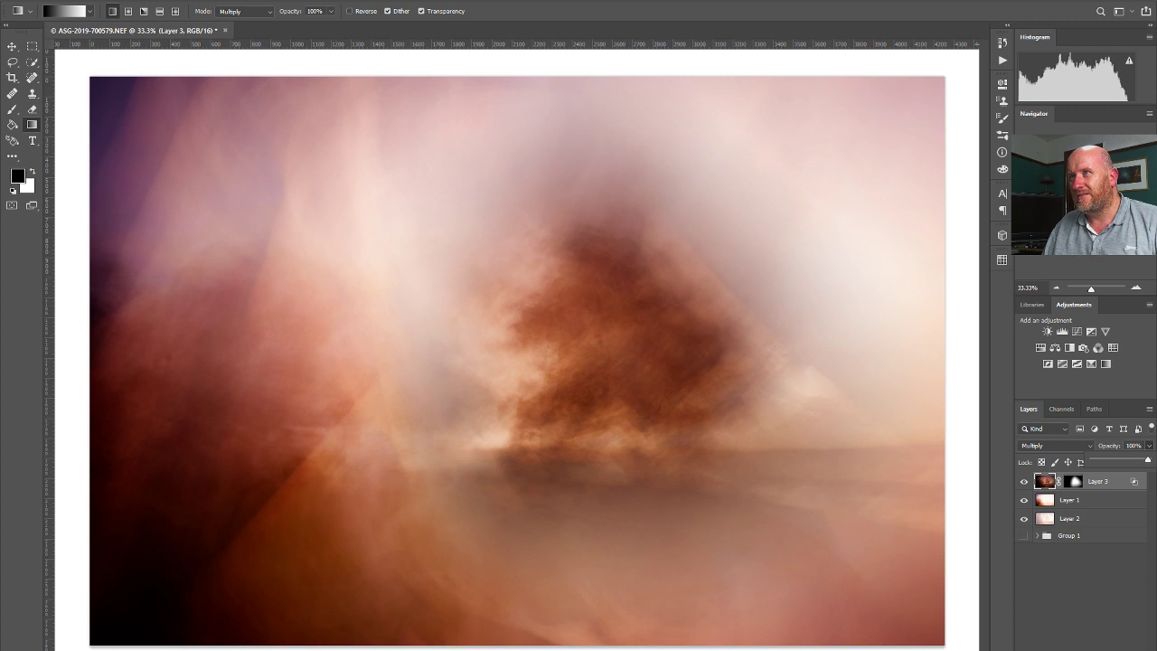
drag(1149, 463, 1123, 464)
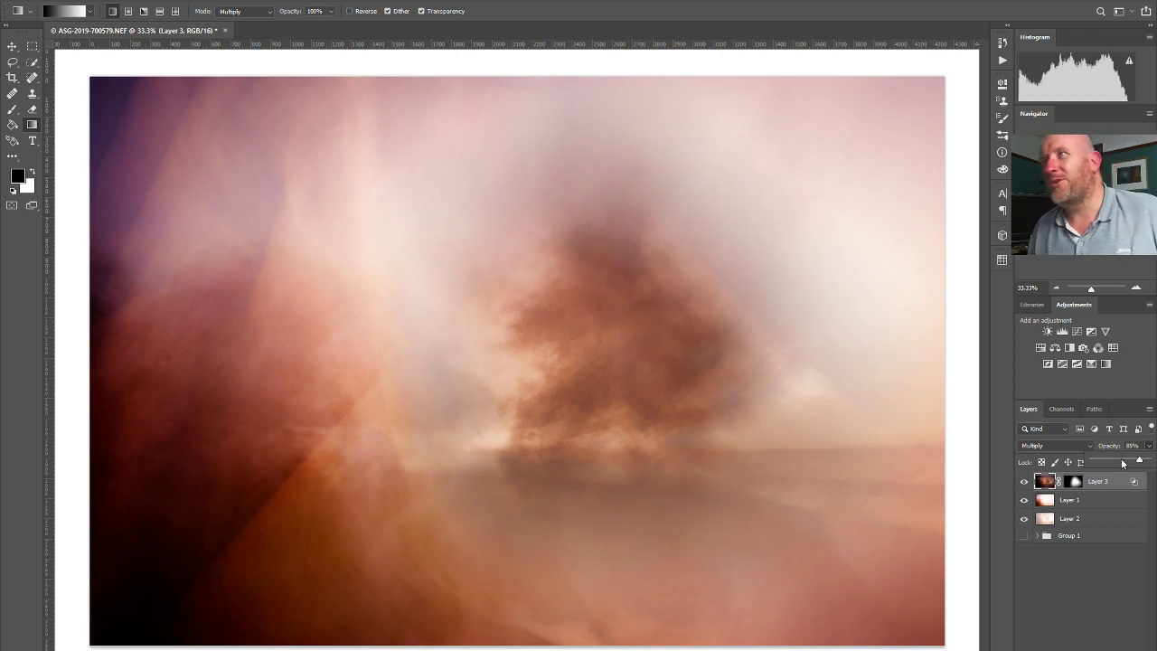
Compare the image with and without Layer 1, then lower Layer 1's opacity to 68%.
click(1026, 504)
click(1025, 500)
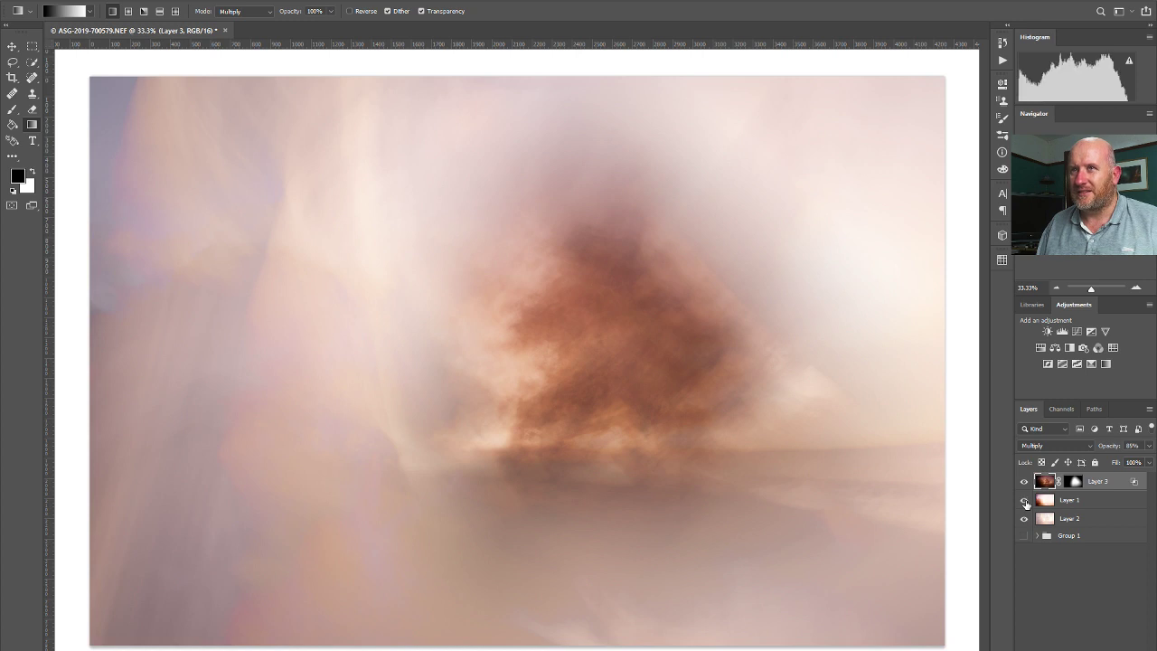
click(1025, 500)
click(1092, 501)
click(1149, 446)
click(1134, 462)
drag(1133, 463, 1131, 463)
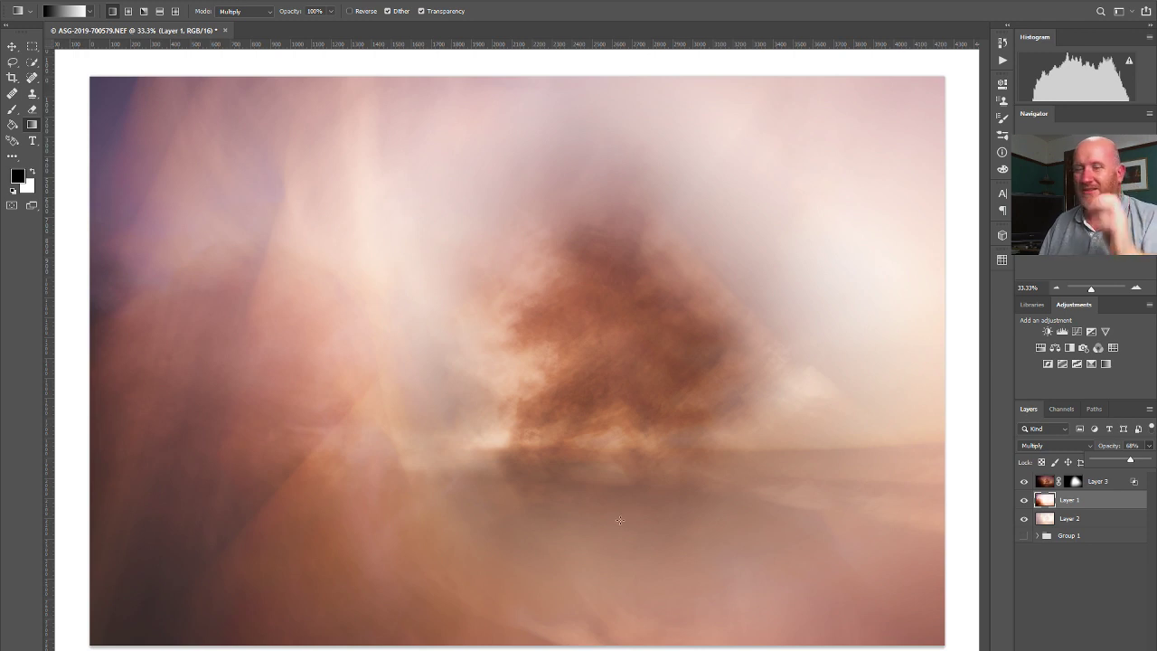
Stamp all visible layers into a new layer above Layer 3 and open it in Analog Efex Pro 2.
click(1045, 486)
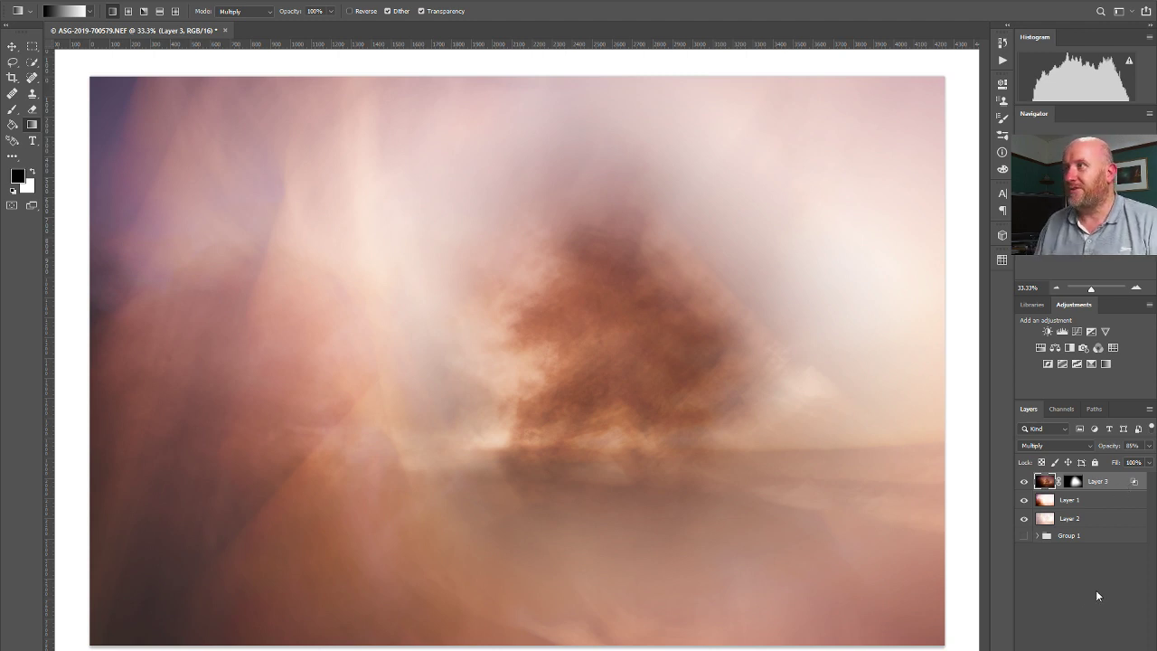
key(ctrl+shift+alt+e)
click(190, 0)
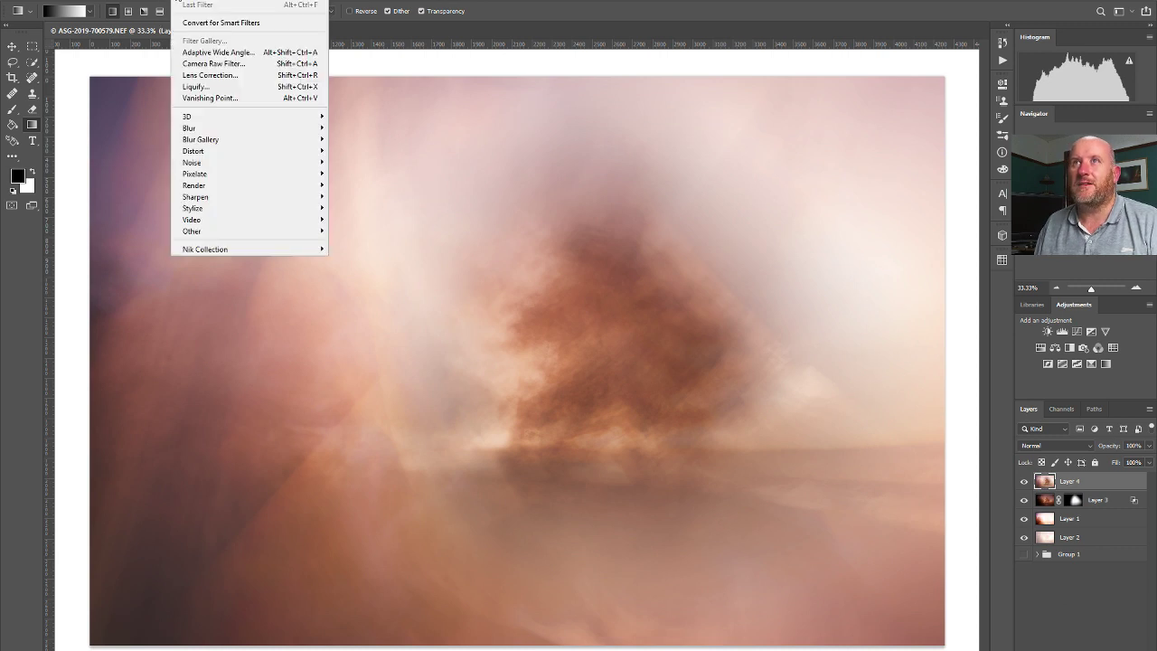
mouse_move(249, 257)
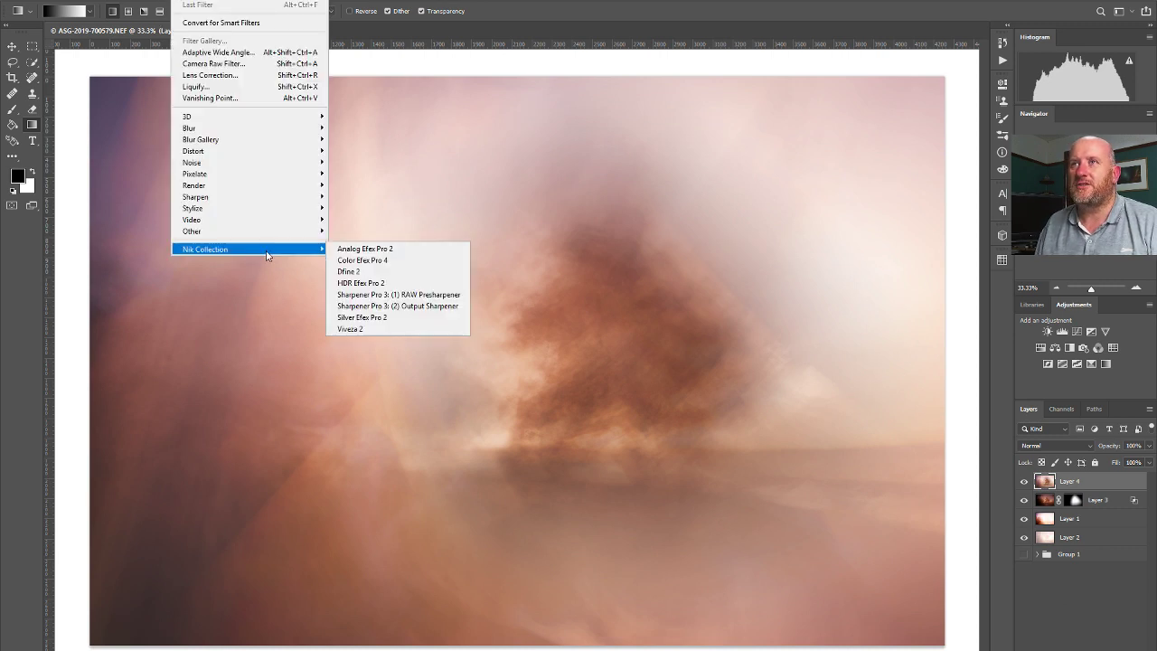
click(349, 252)
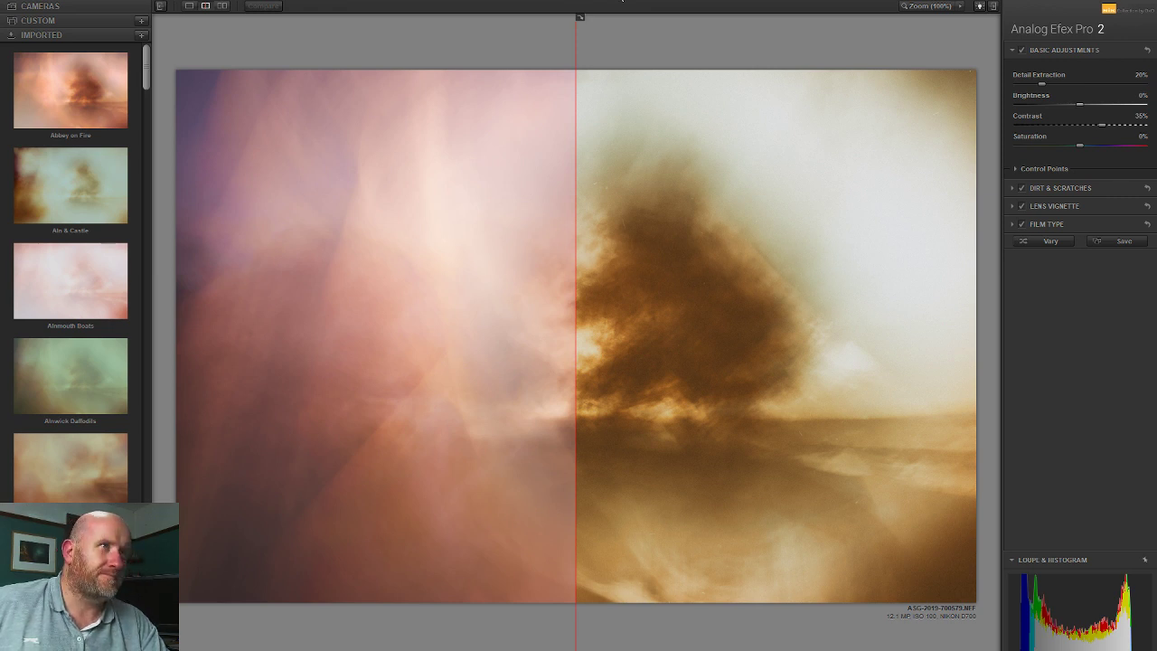
Look through the whole list of imported preset previews for a suitable look for the image.
mouse_move(147, 69)
mouse_down()
mouse_move(140, 139)
mouse_move(173, 330)
mouse_up()
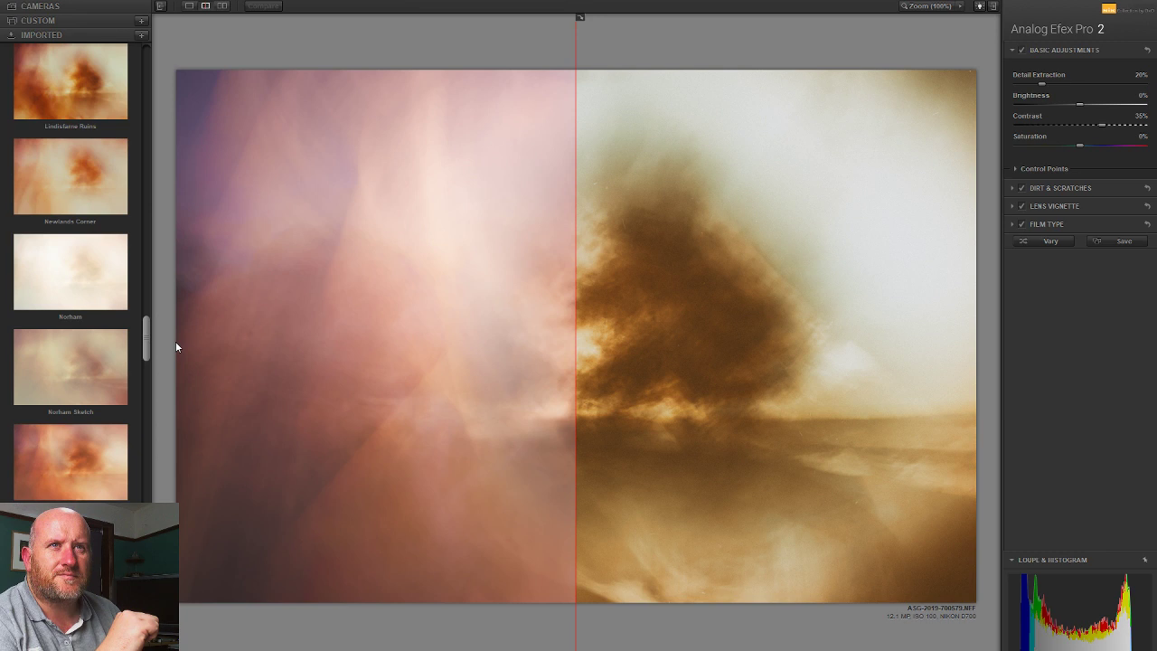
scroll(175, 341, down, 5)
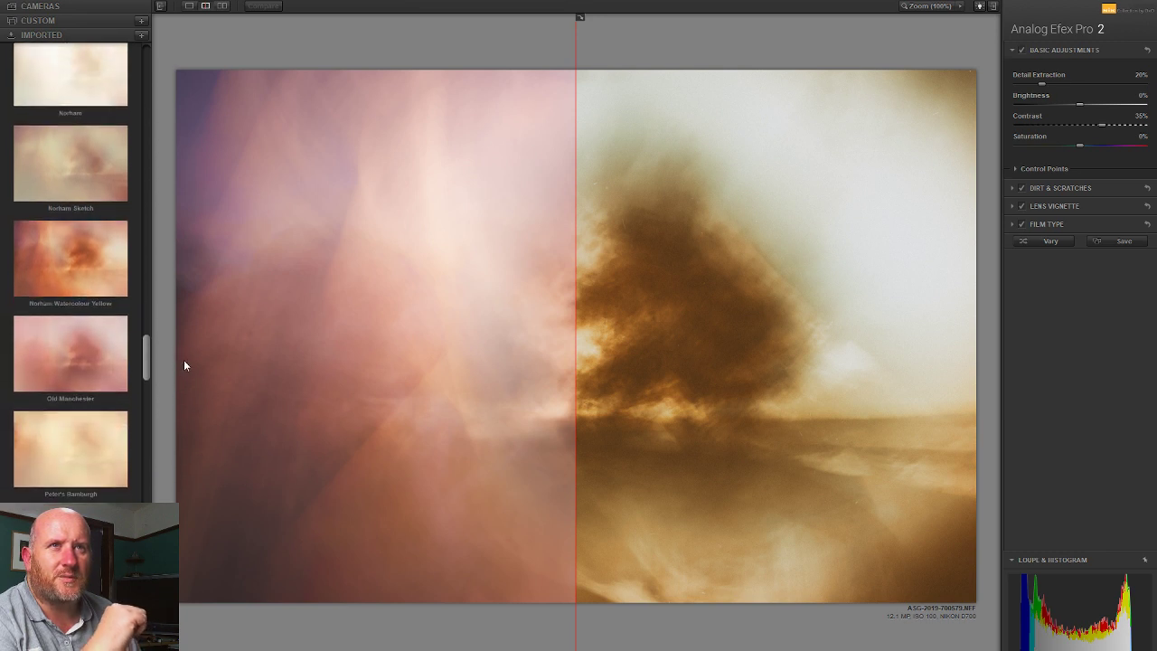
scroll(184, 370, down, 1)
scroll(185, 371, down, 4)
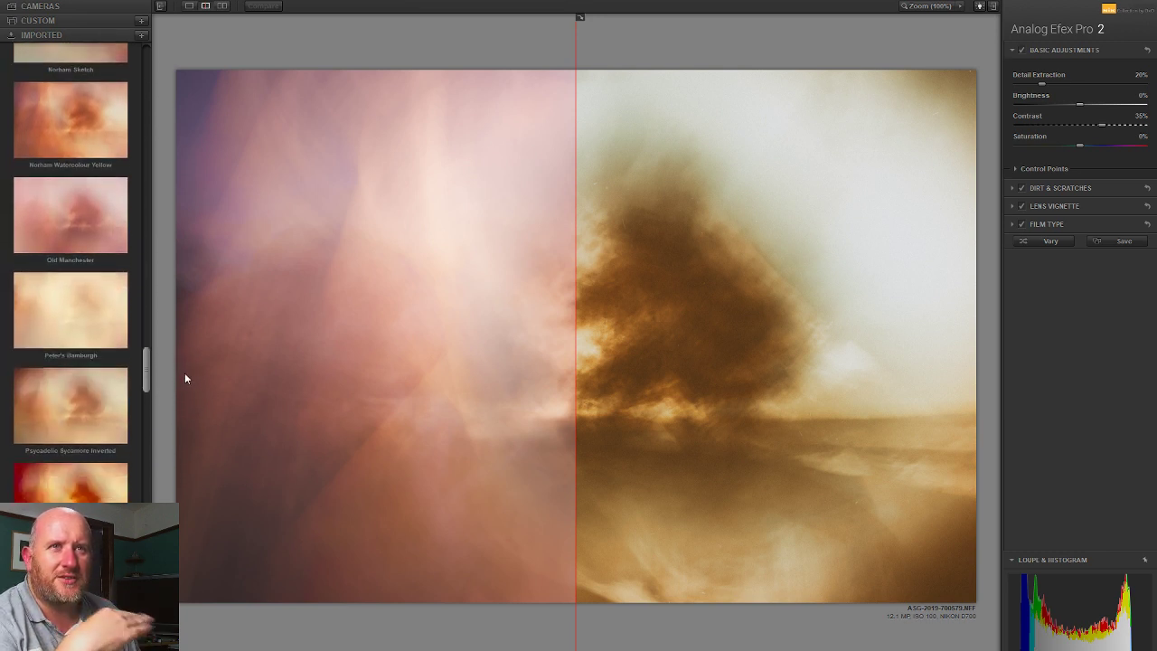
scroll(181, 416, down, 4)
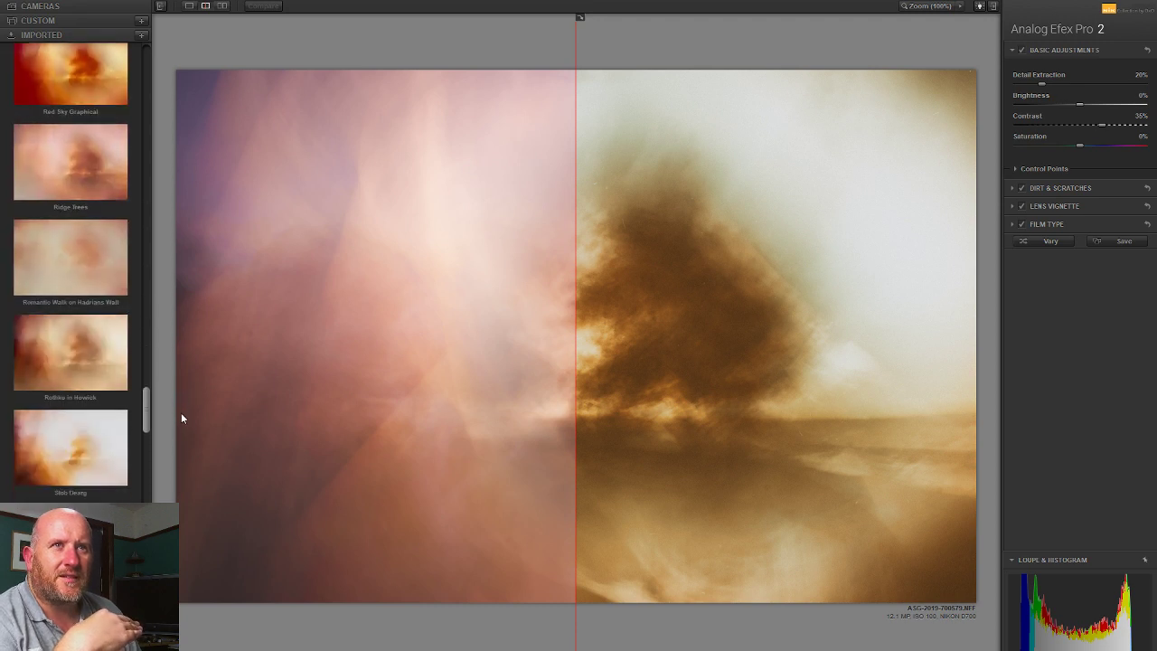
scroll(179, 446, down, 2)
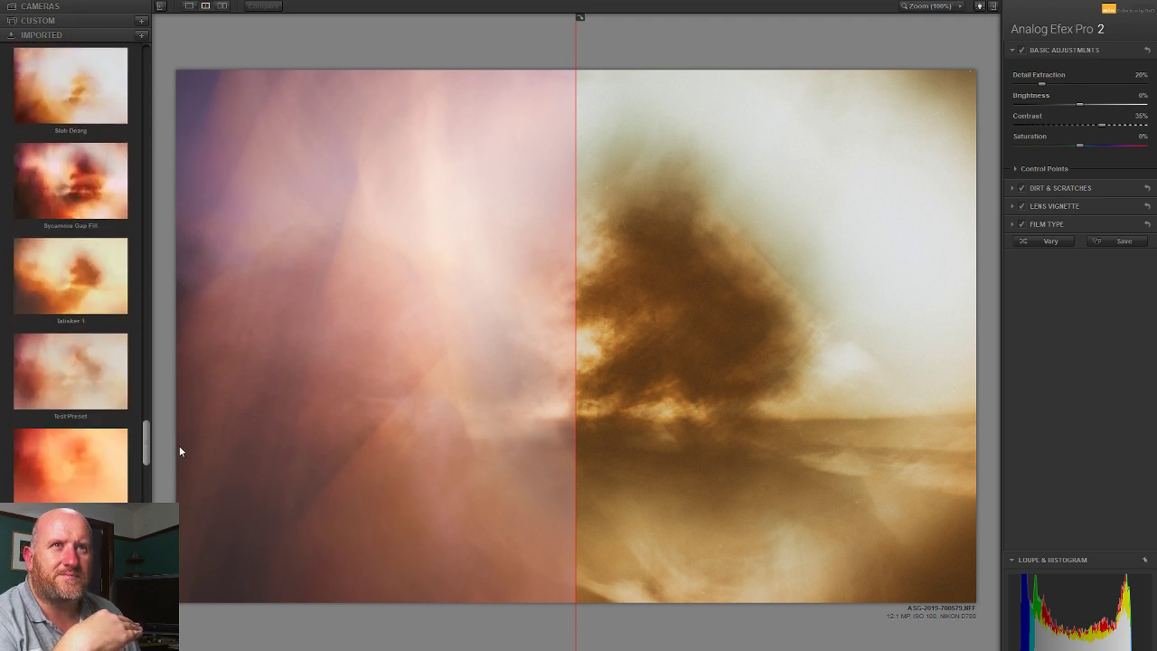
scroll(177, 457, down, 6)
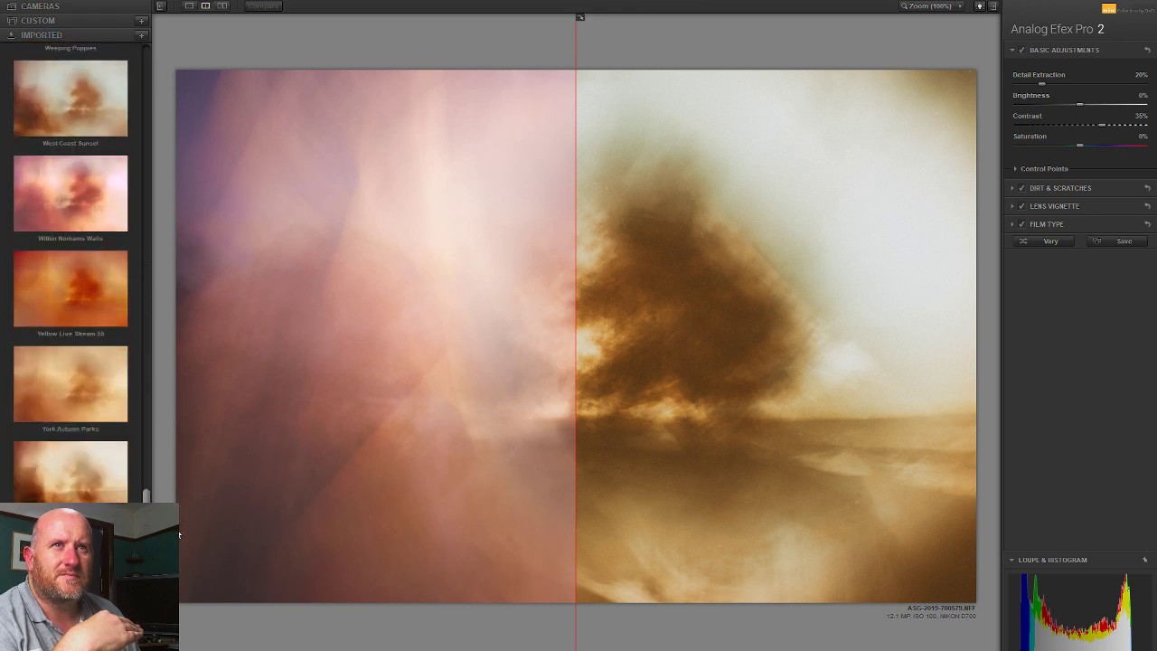
scroll(231, 51, up, 15)
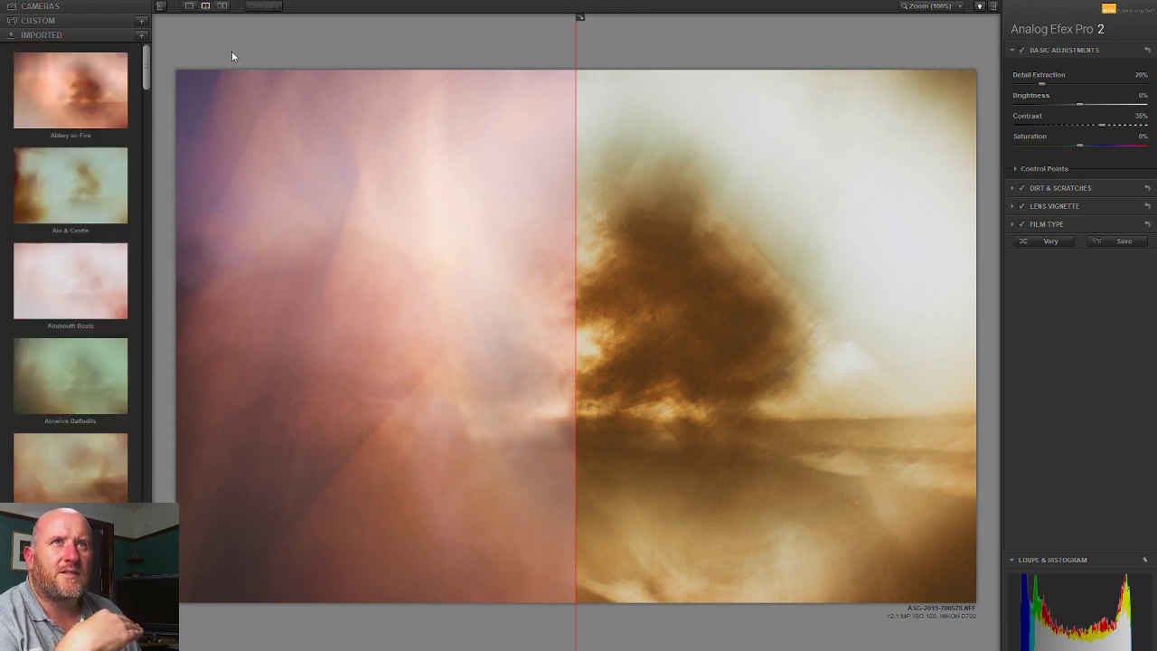
Apply the imported preset Borders of Blood and move the split preview divider to the image's left edge to show the full effect.
scroll(215, 106, down, 3)
scroll(214, 111, down, 3)
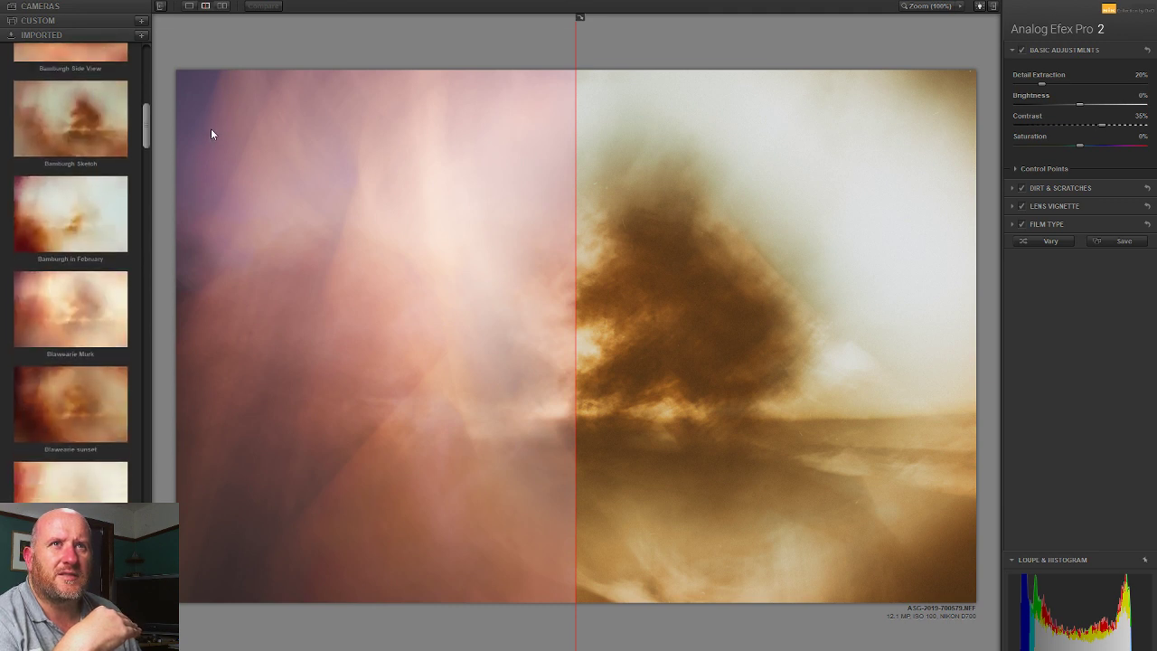
scroll(211, 134, down, 3)
click(113, 271)
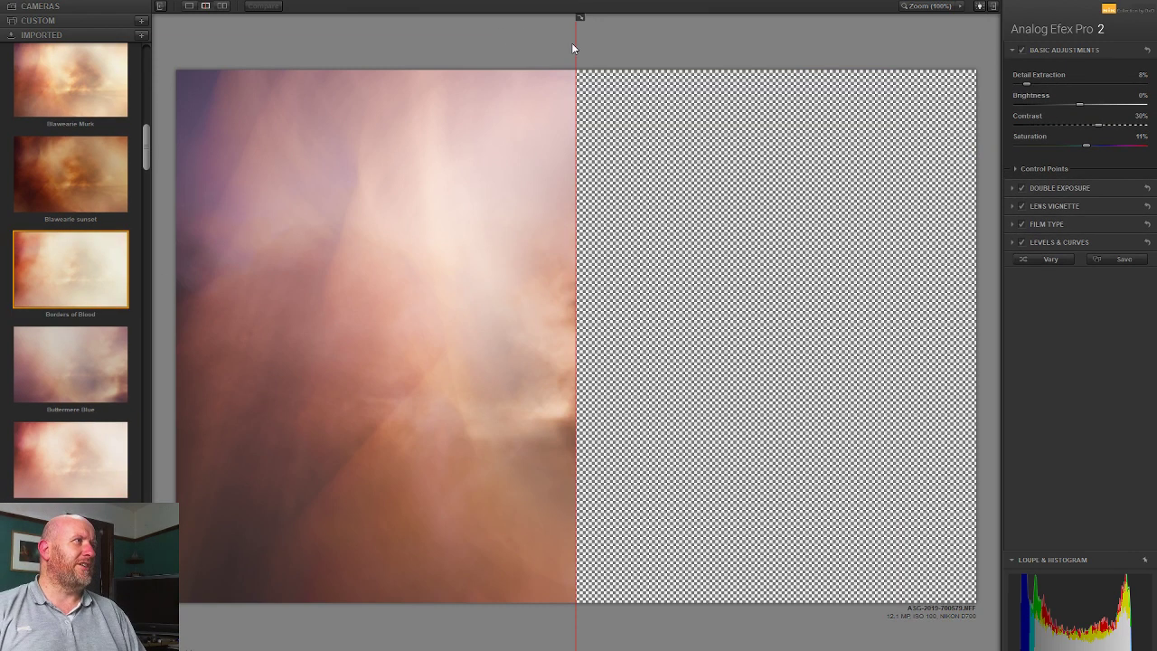
drag(579, 43, 178, 36)
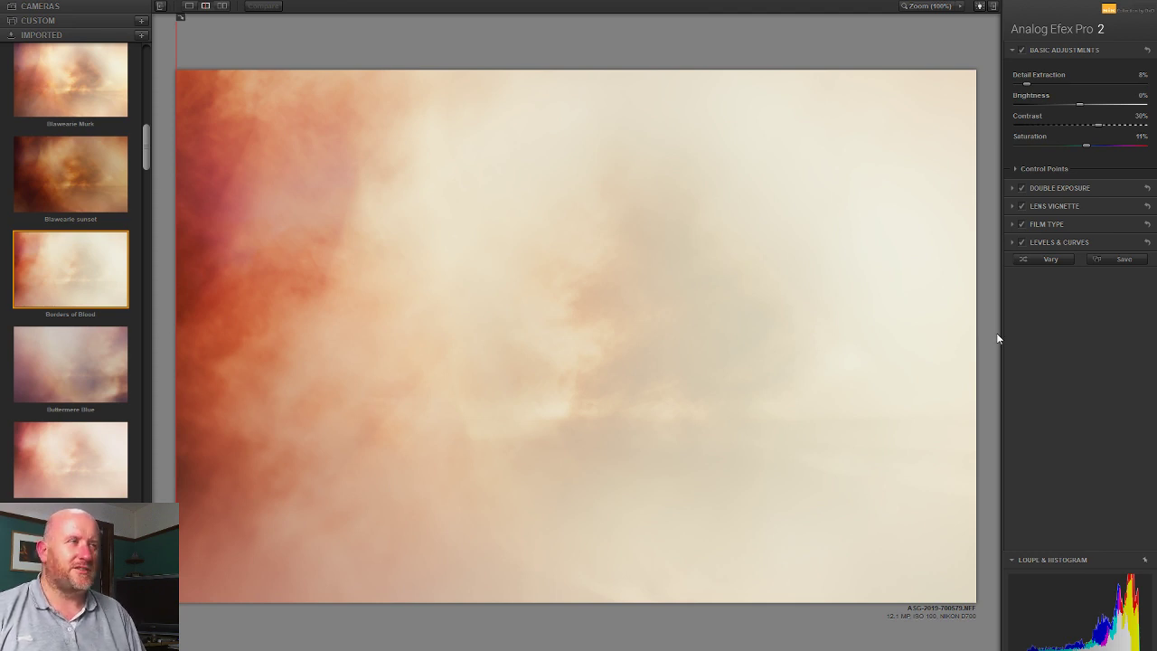
Reposition the double exposure so the tree copies overlap, set its Exposure to 50% and adjust the Exposure Balance.
click(1086, 188)
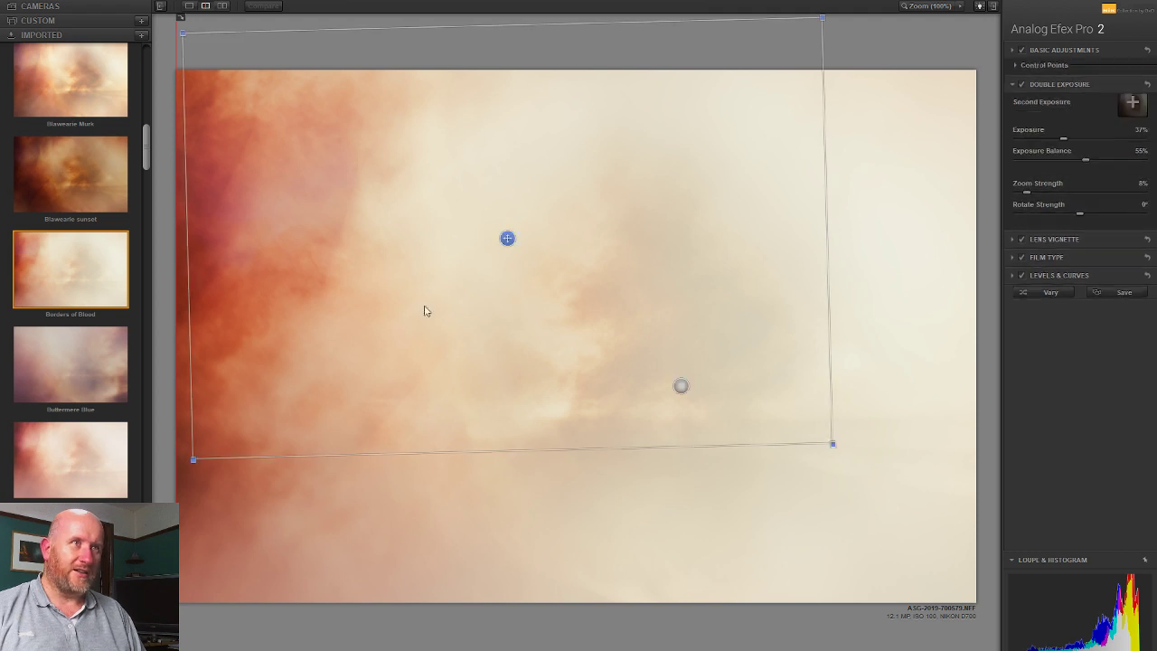
drag(507, 238, 717, 219)
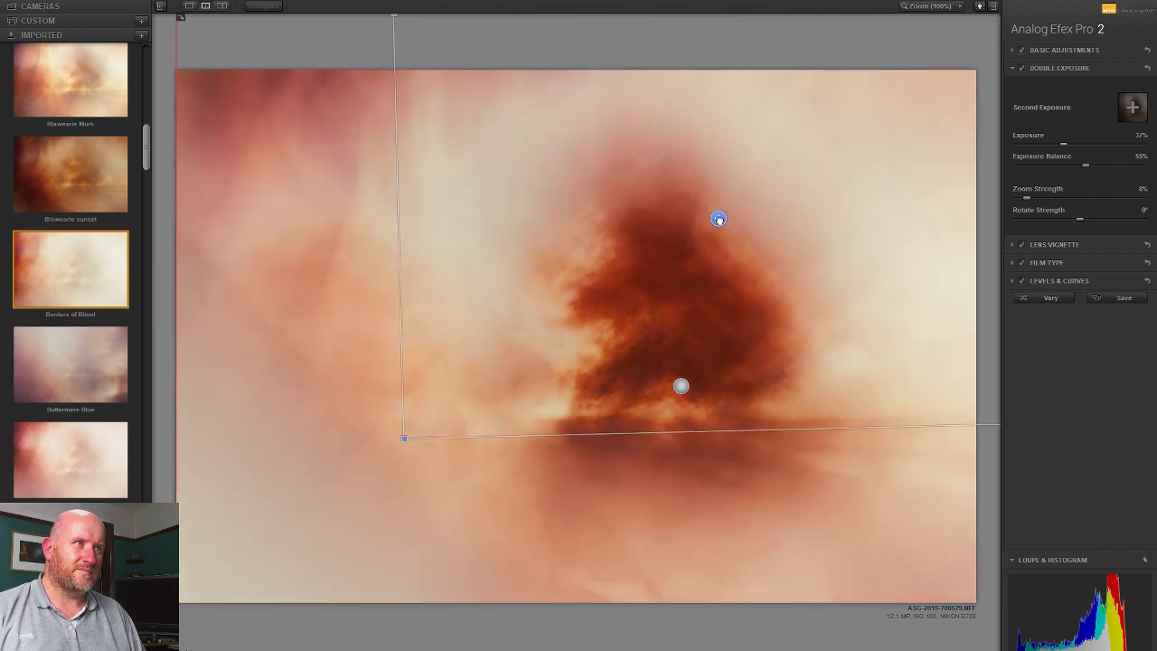
double_click(1063, 144)
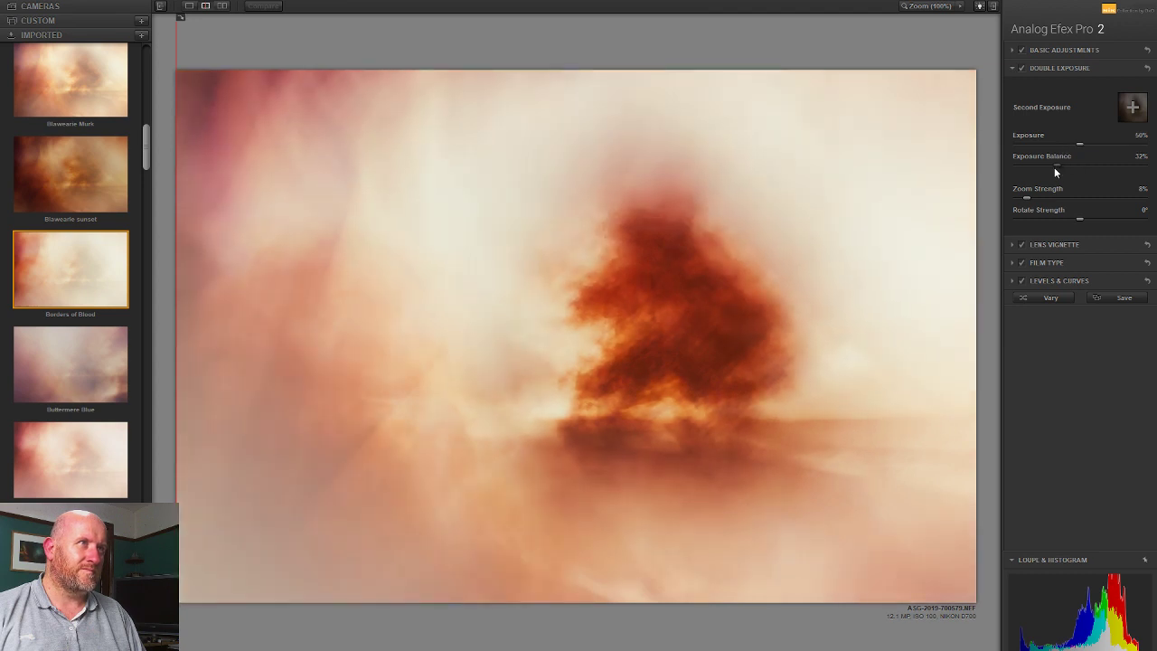
drag(1055, 167, 1081, 164)
Set the basic adjustments to Contrast -3%, Brightness 7% and Detail Extraction 6%.
click(1061, 47)
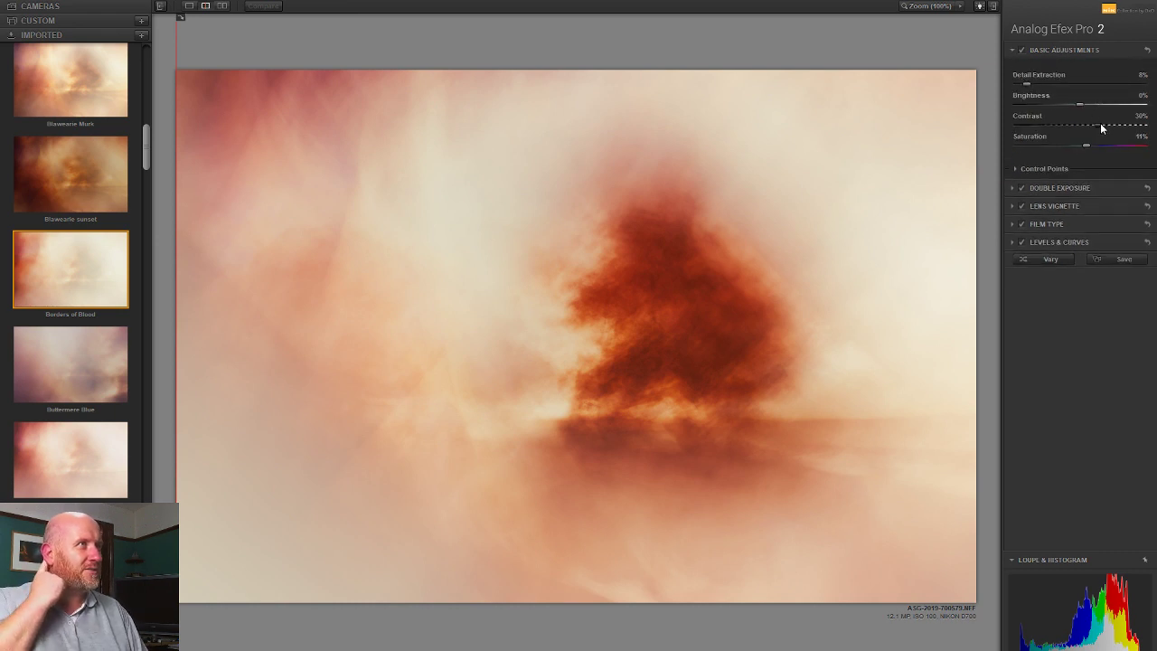
mouse_move(1093, 125)
mouse_down()
mouse_move(1053, 128)
mouse_move(1101, 105)
mouse_move(1085, 107)
mouse_up()
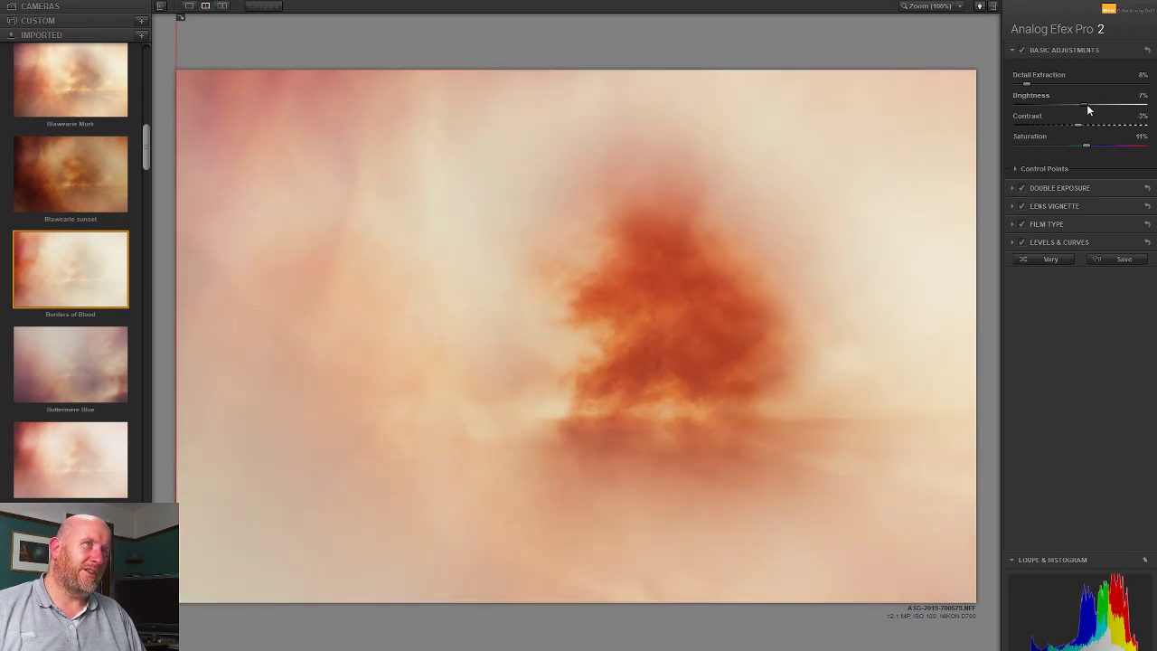
drag(1028, 83, 976, 83)
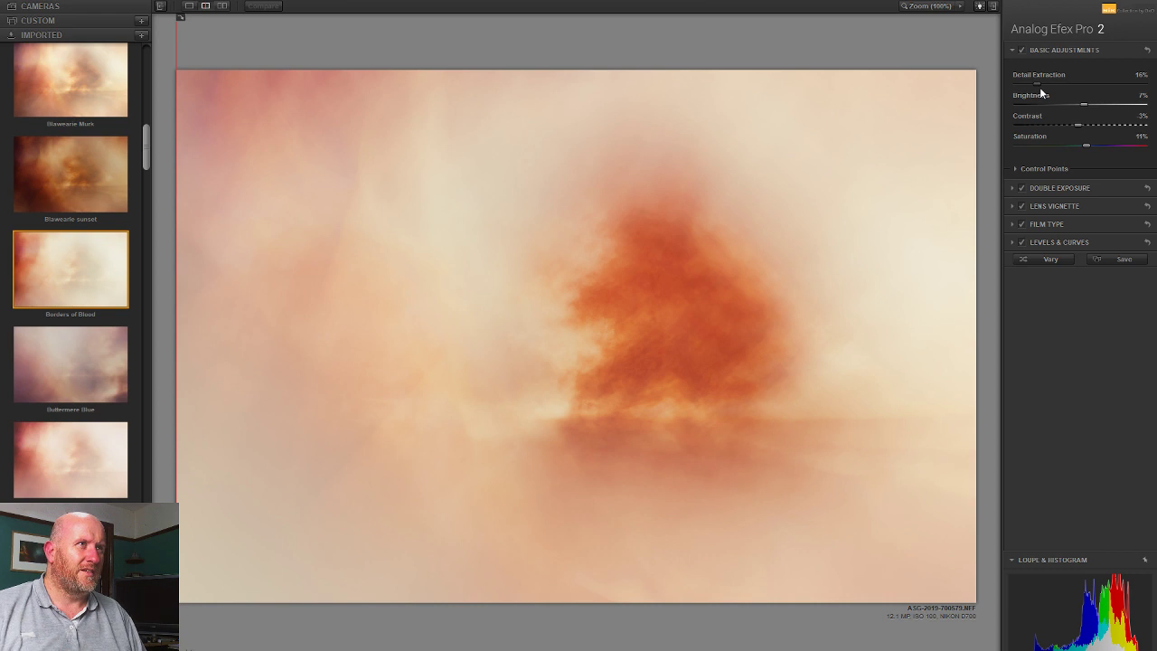
drag(1040, 88, 1028, 90)
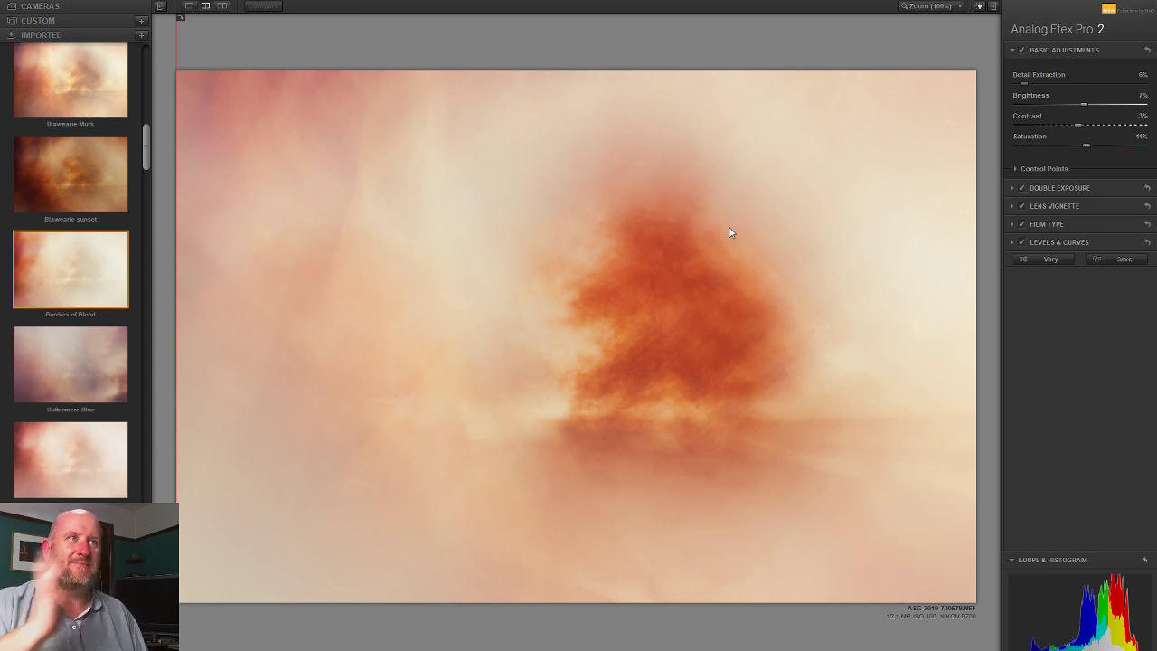
Apply a subtle darkening lens vignette with Amount -6%, moving its centre from the tree's base to the image's lower-left corner.
click(1035, 206)
drag(519, 328, 632, 419)
mouse_move(1084, 123)
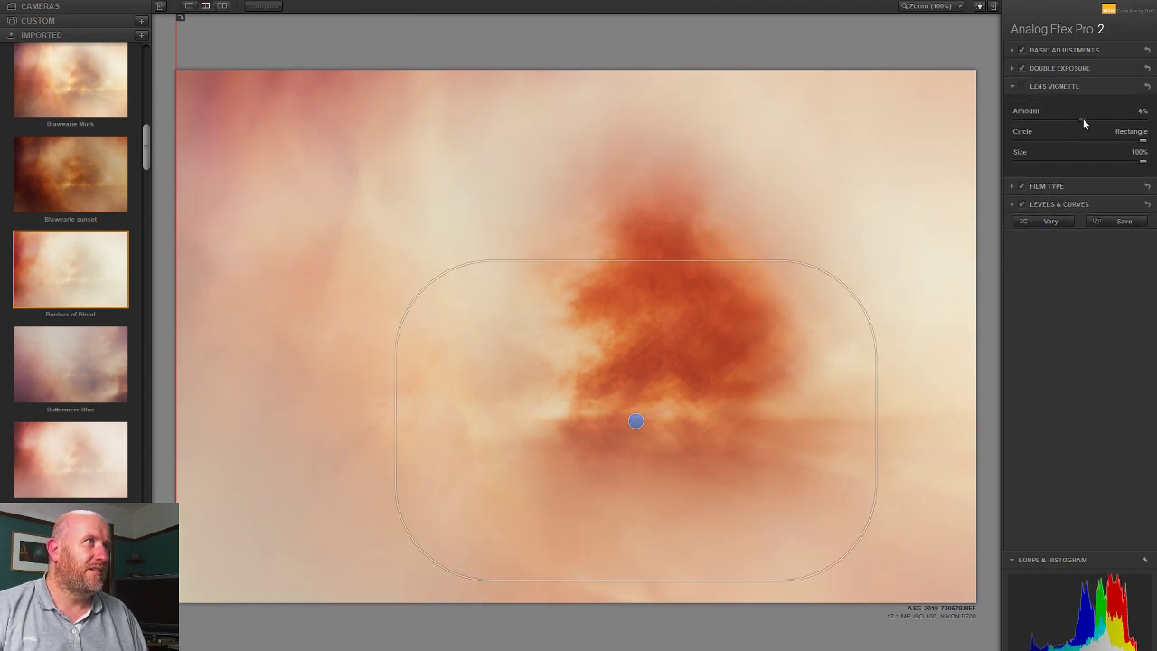
click(1022, 85)
click(1060, 120)
mouse_move(1060, 119)
mouse_down()
mouse_move(1090, 124)
mouse_move(1073, 127)
mouse_up()
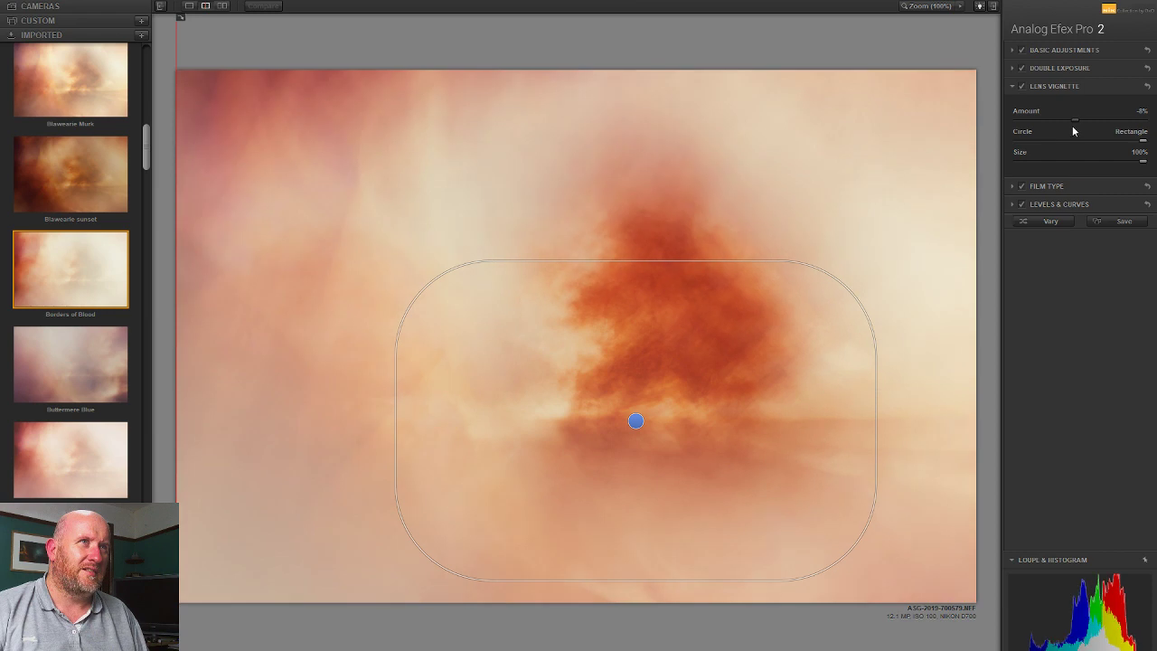
drag(635, 421, 257, 583)
drag(1077, 117, 1076, 115)
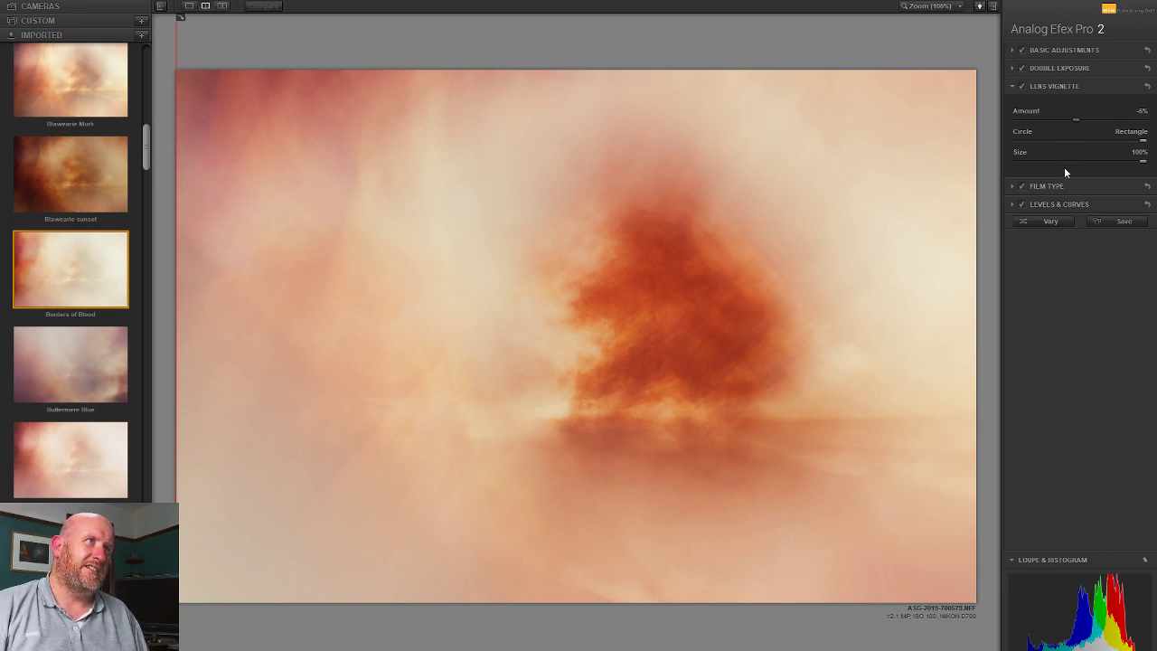
Compare the image with the film type off and on, fine-tune the Warm film's fading and set its Strength to 77%.
click(1020, 185)
click(1020, 184)
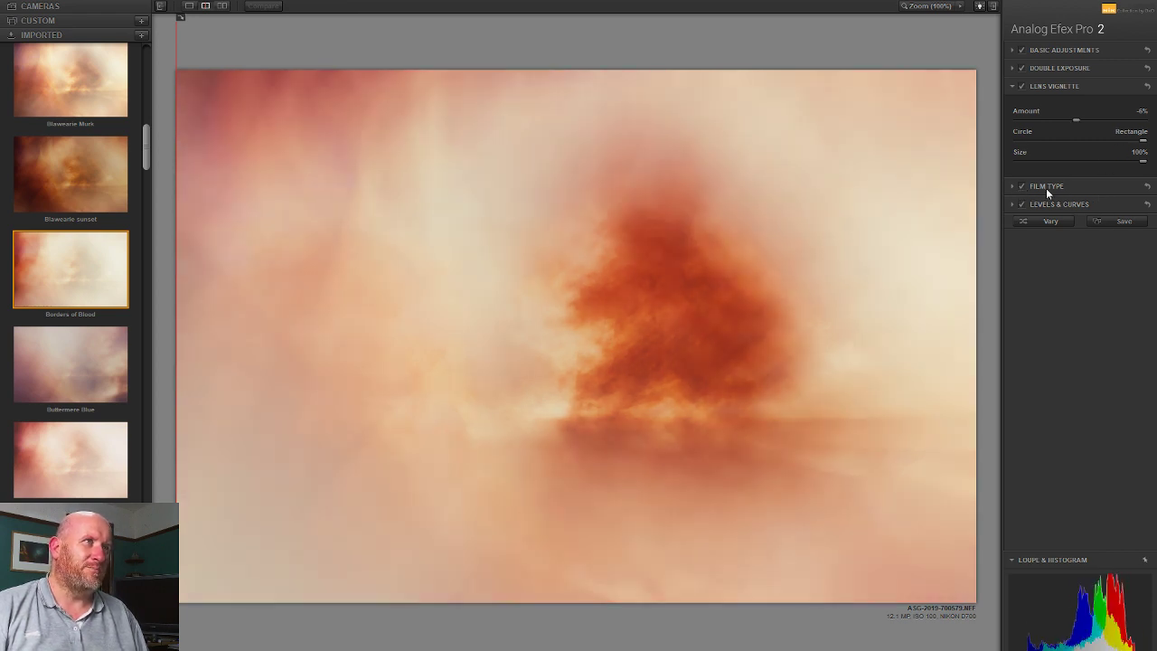
click(1046, 187)
drag(1096, 304, 1083, 304)
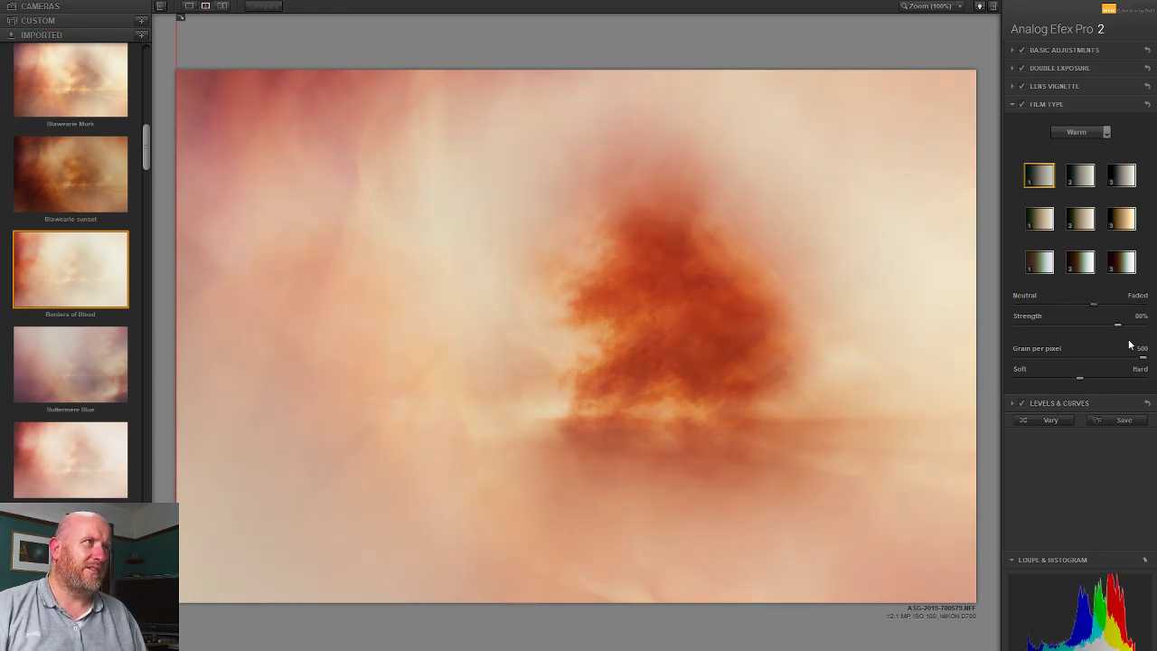
drag(1015, 327, 1122, 329)
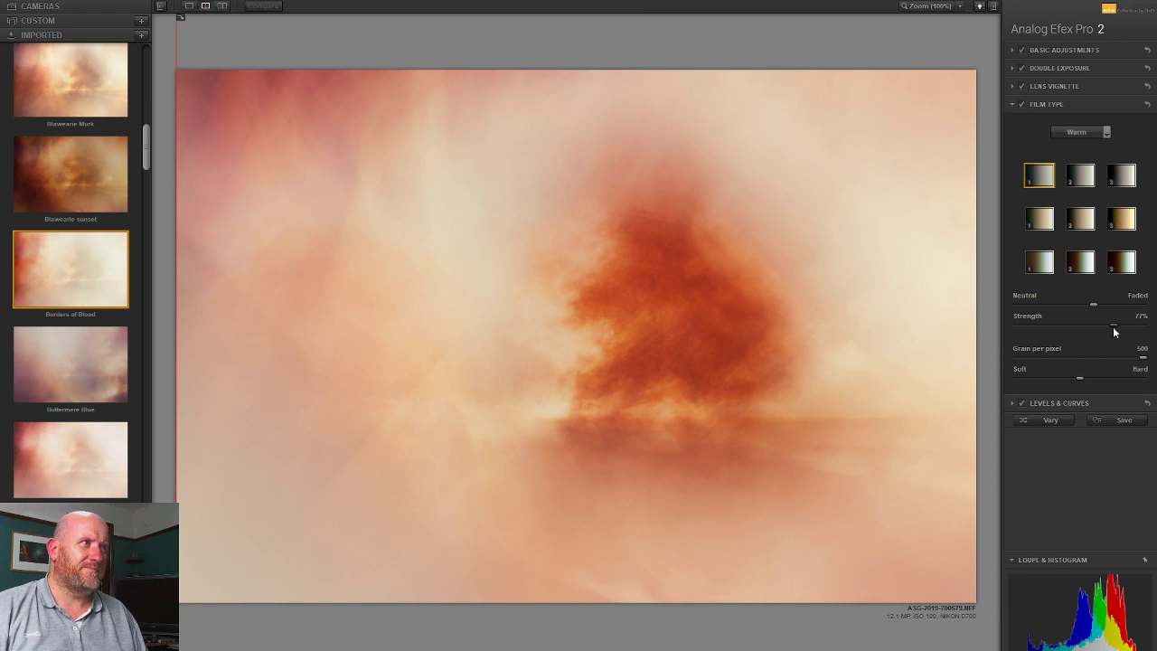
Compare the Levels & Curves effect, and shift the RGB curve's white point, shadow point and highlight point slightly left to brighten the image.
click(1025, 404)
click(1027, 403)
click(1046, 403)
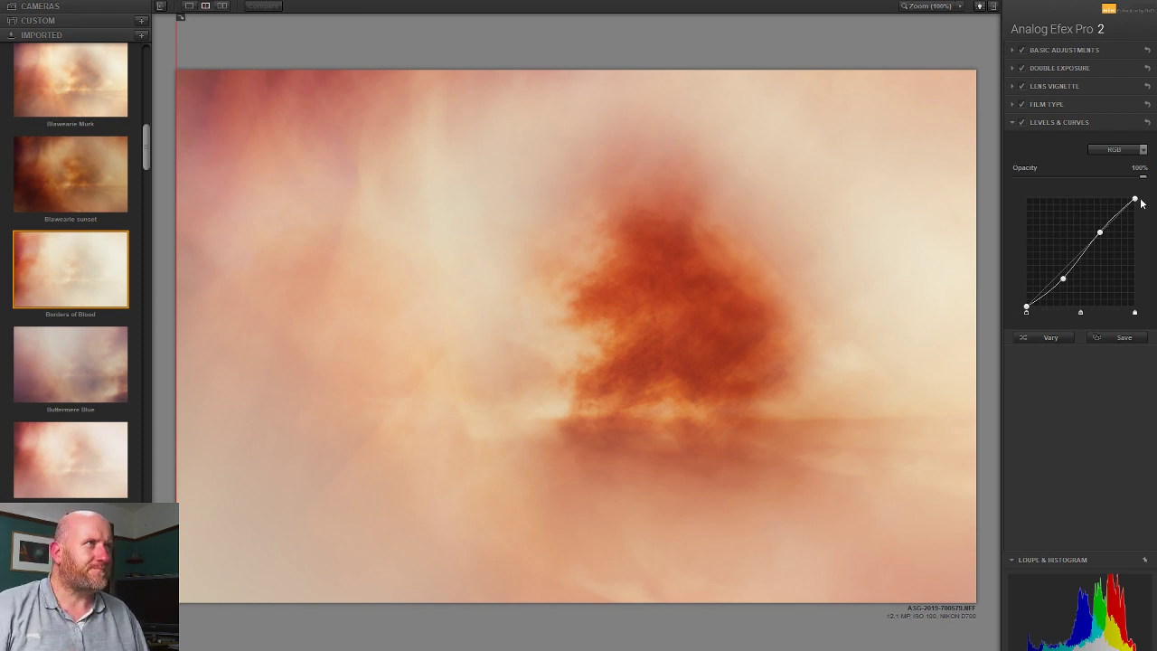
drag(1137, 205, 1133, 189)
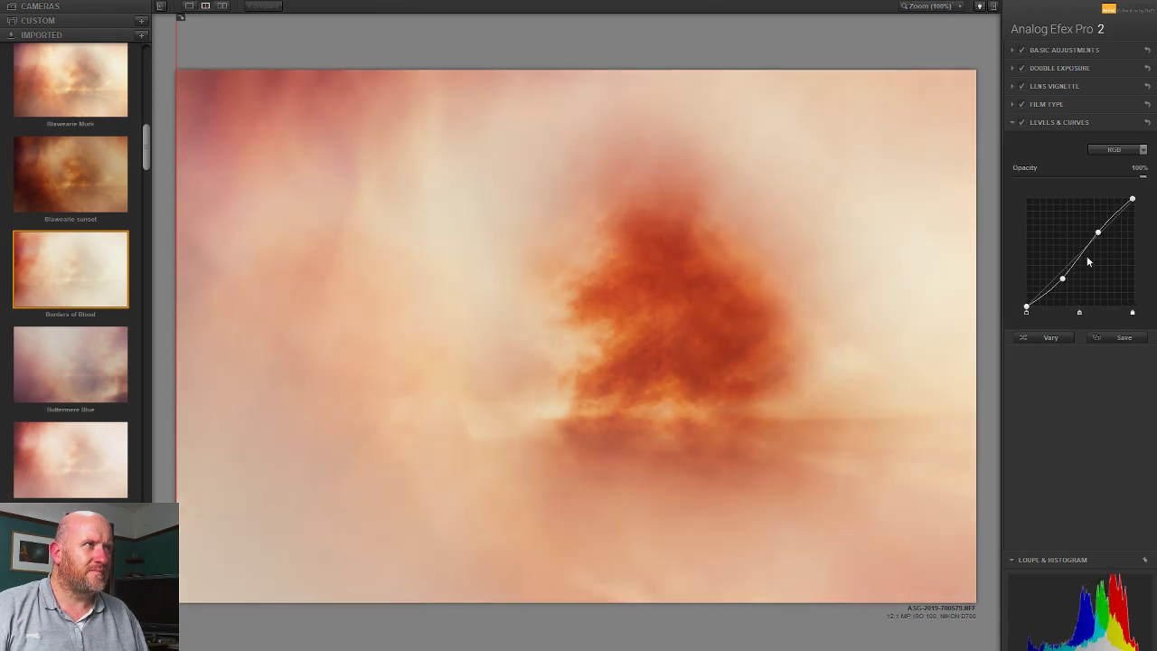
drag(1062, 282, 1058, 280)
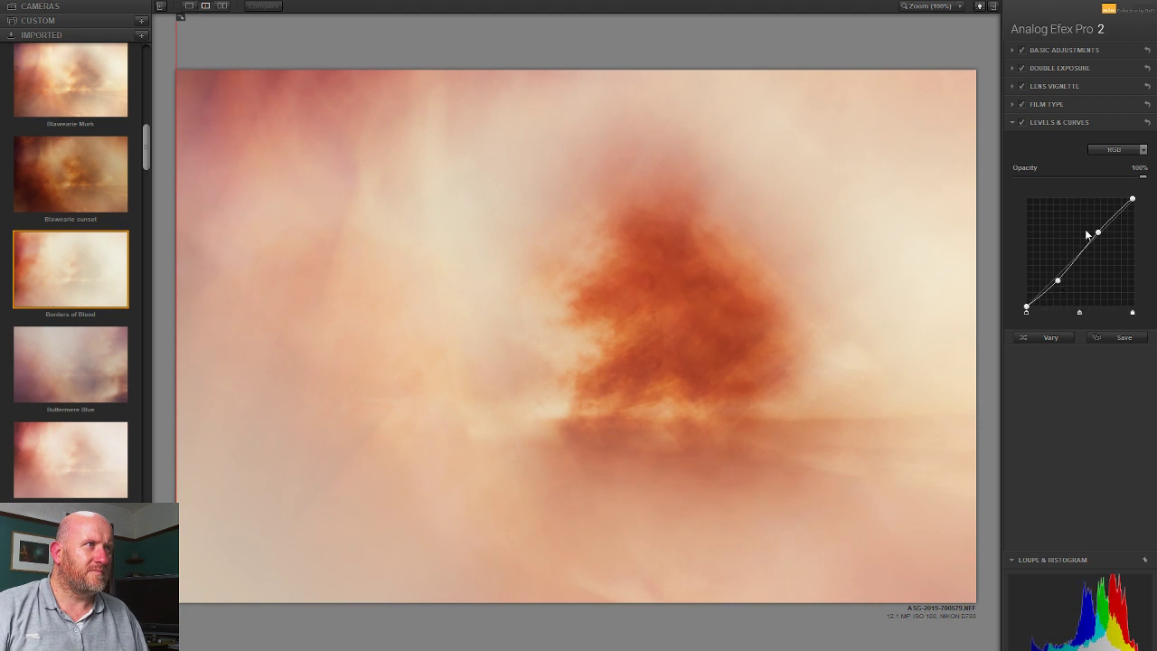
drag(1099, 235, 1093, 236)
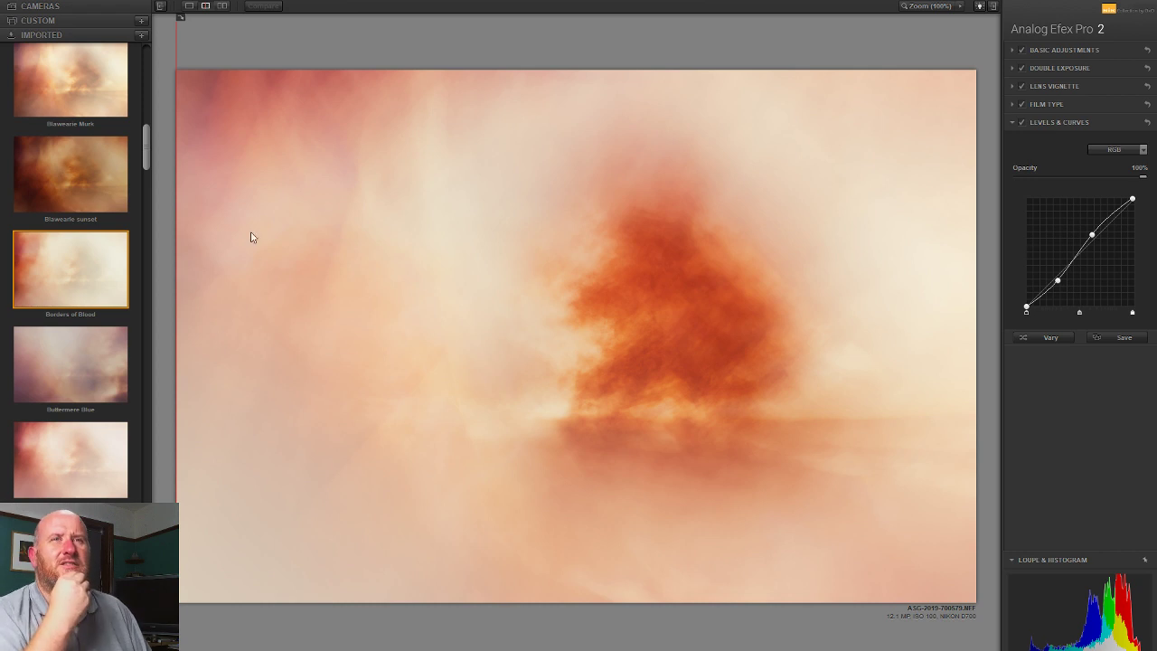
Browse further down the imported preset thumbnails for alternative looks.
drag(145, 149, 144, 209)
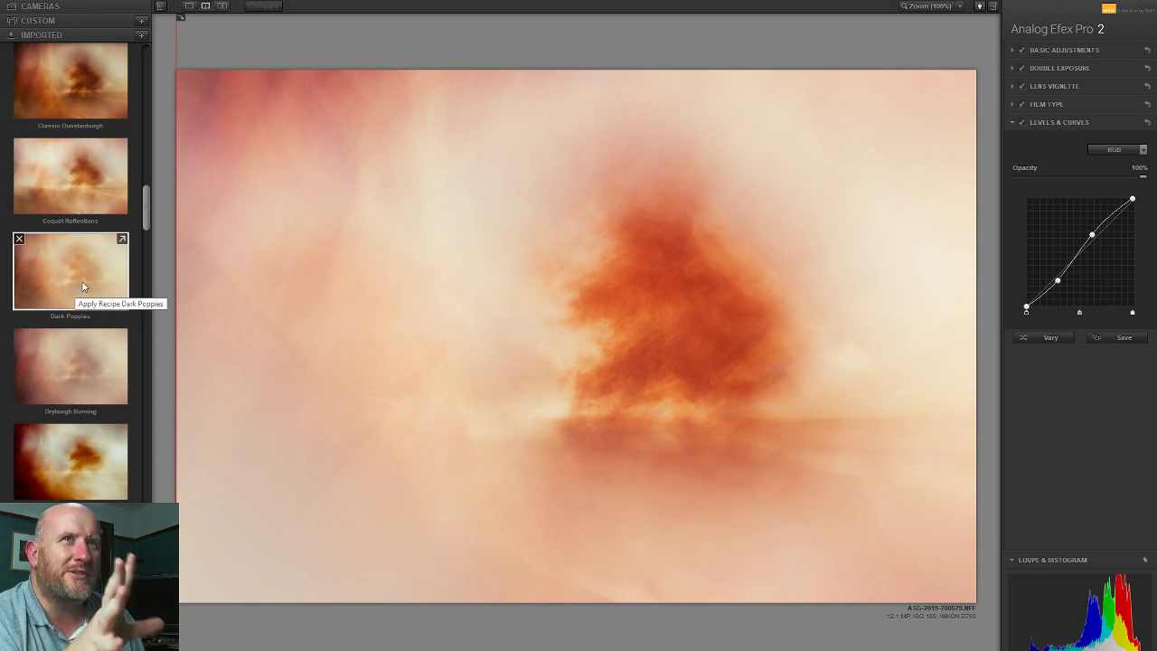
drag(146, 211, 144, 271)
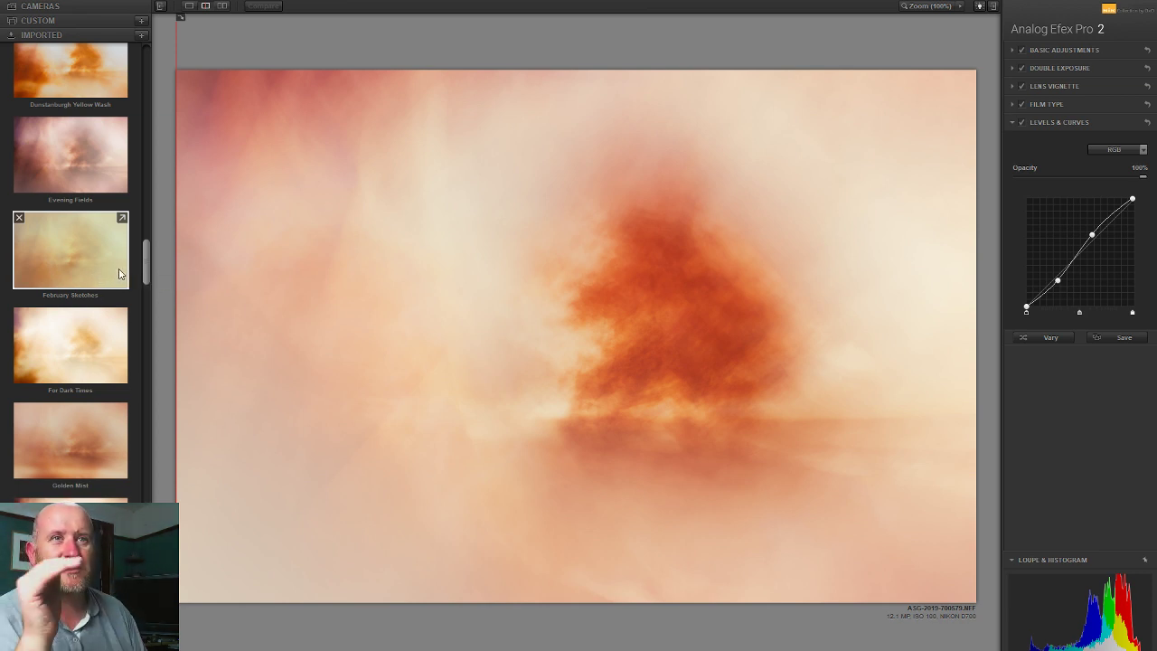
drag(144, 258, 136, 320)
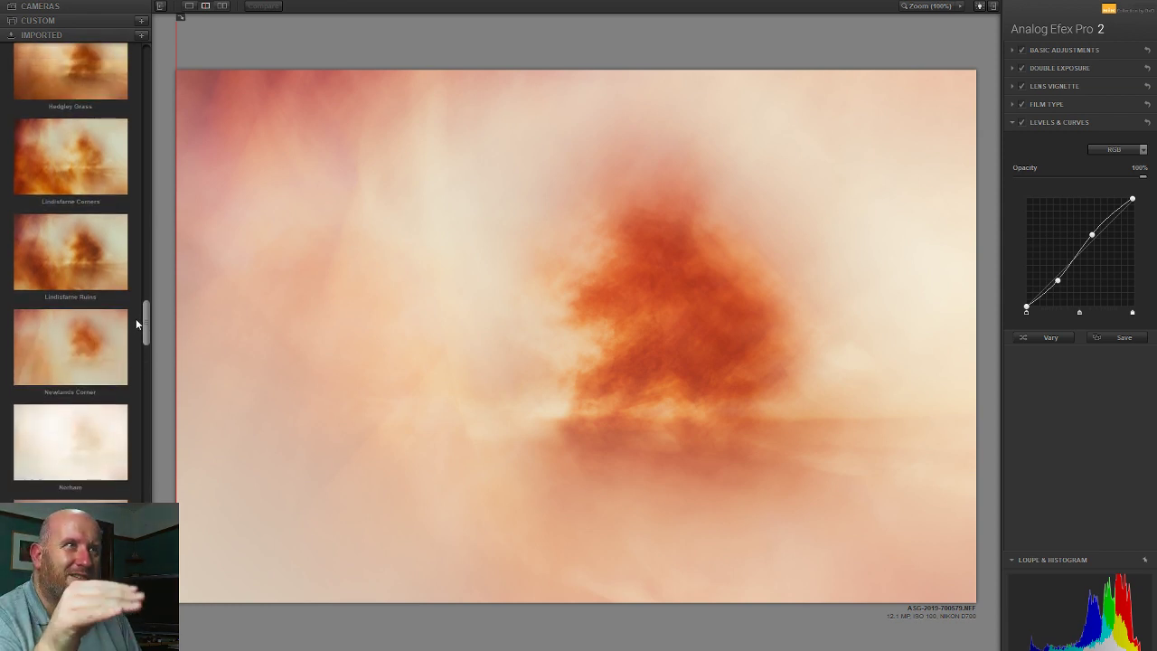
drag(136, 320, 140, 320)
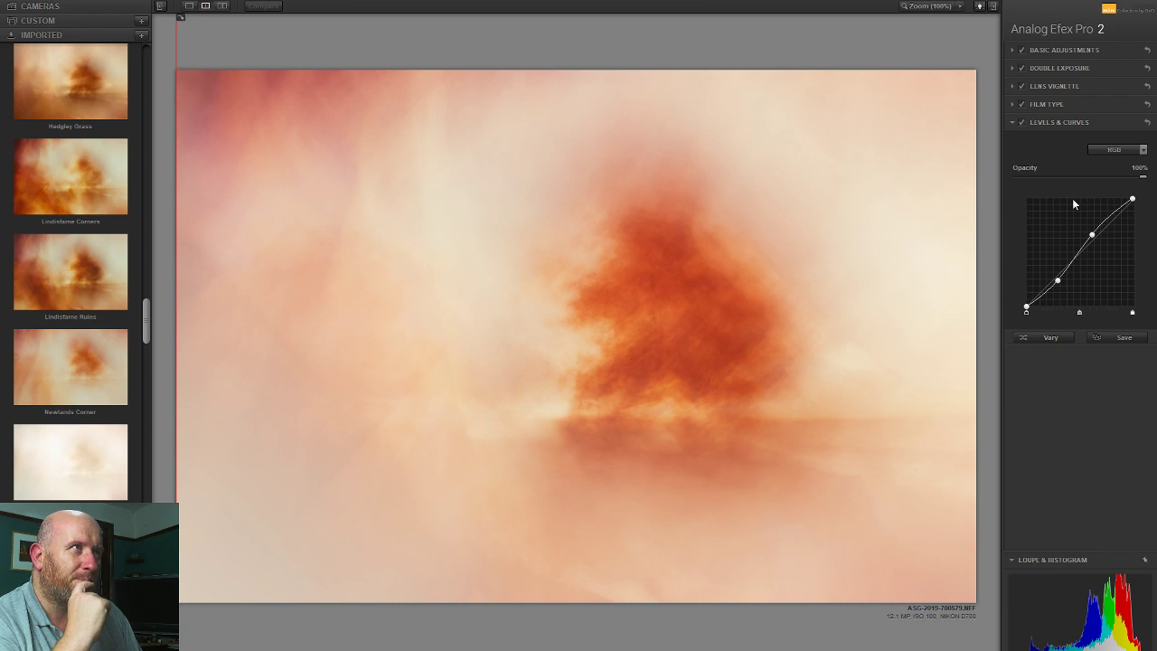
Try several positions and rotations for the double exposure, settling with its red tones along the image's left side and the main tree still distinct.
click(1071, 67)
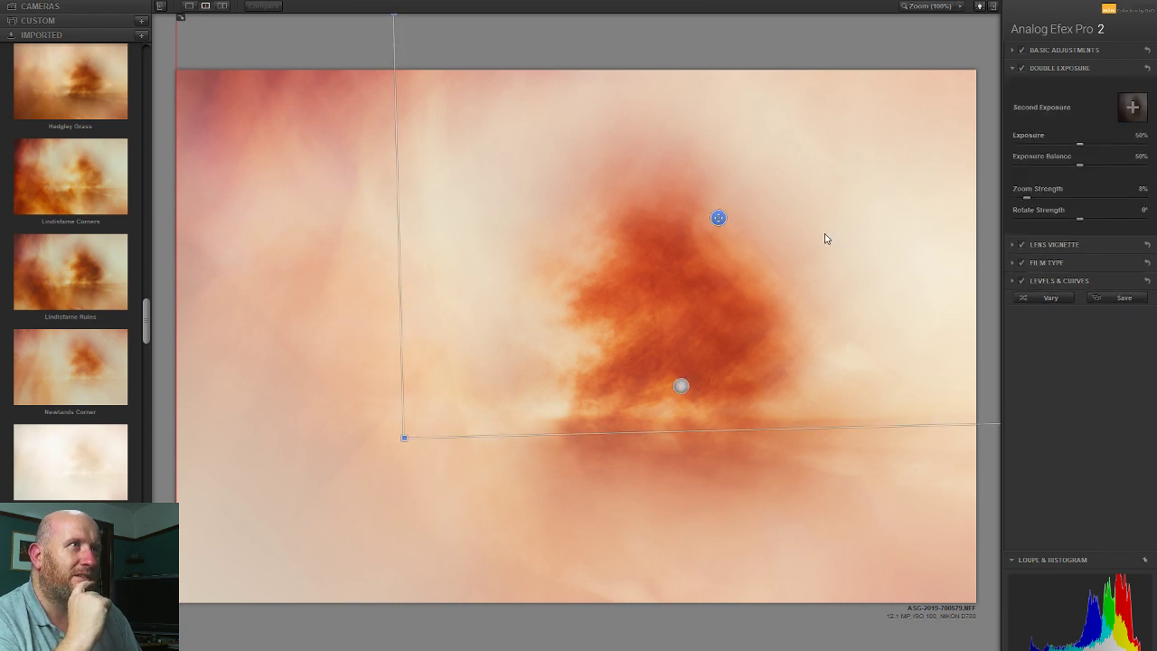
drag(718, 217, 640, 265)
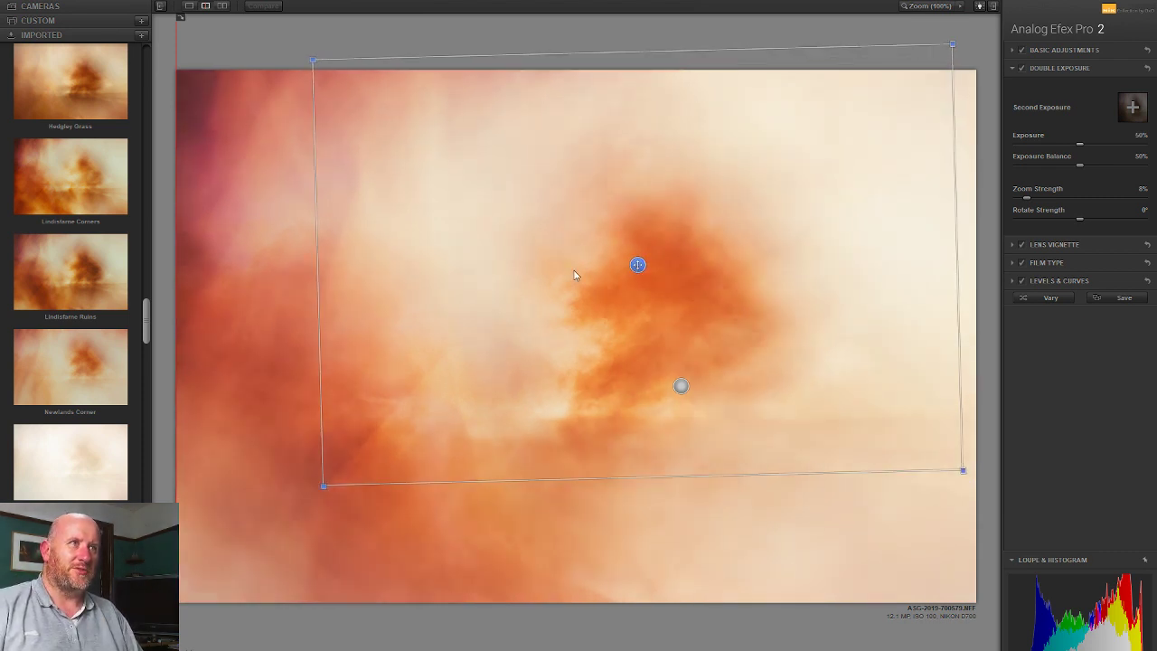
drag(299, 184, 767, 294)
drag(637, 264, 540, 167)
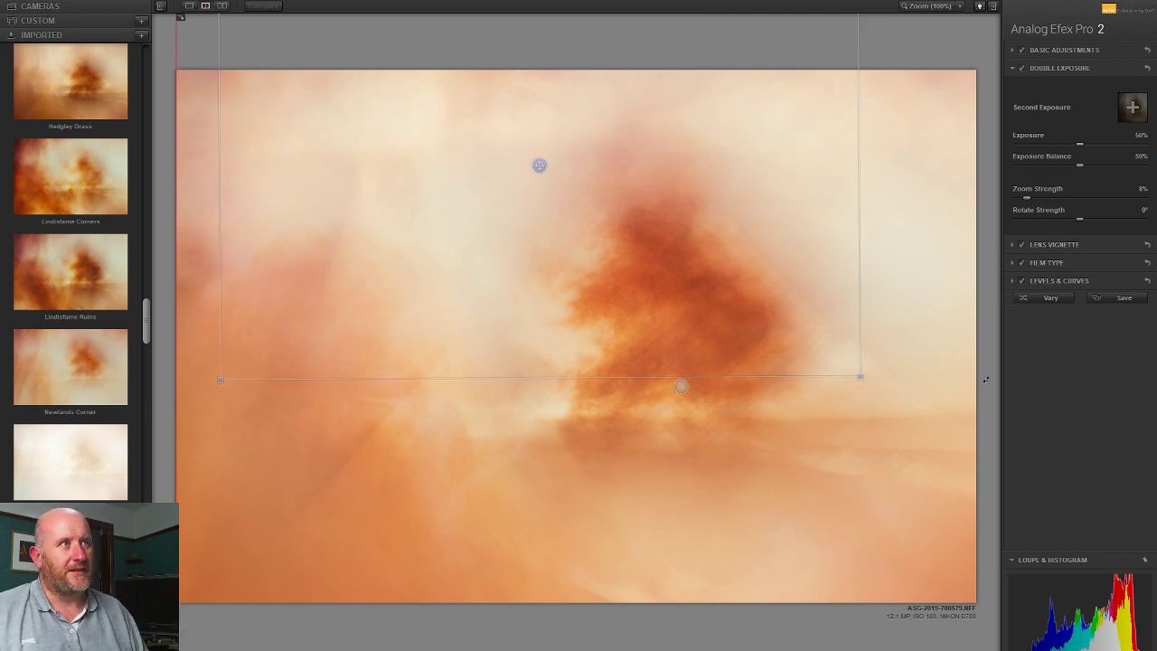
drag(909, 362, 375, 70)
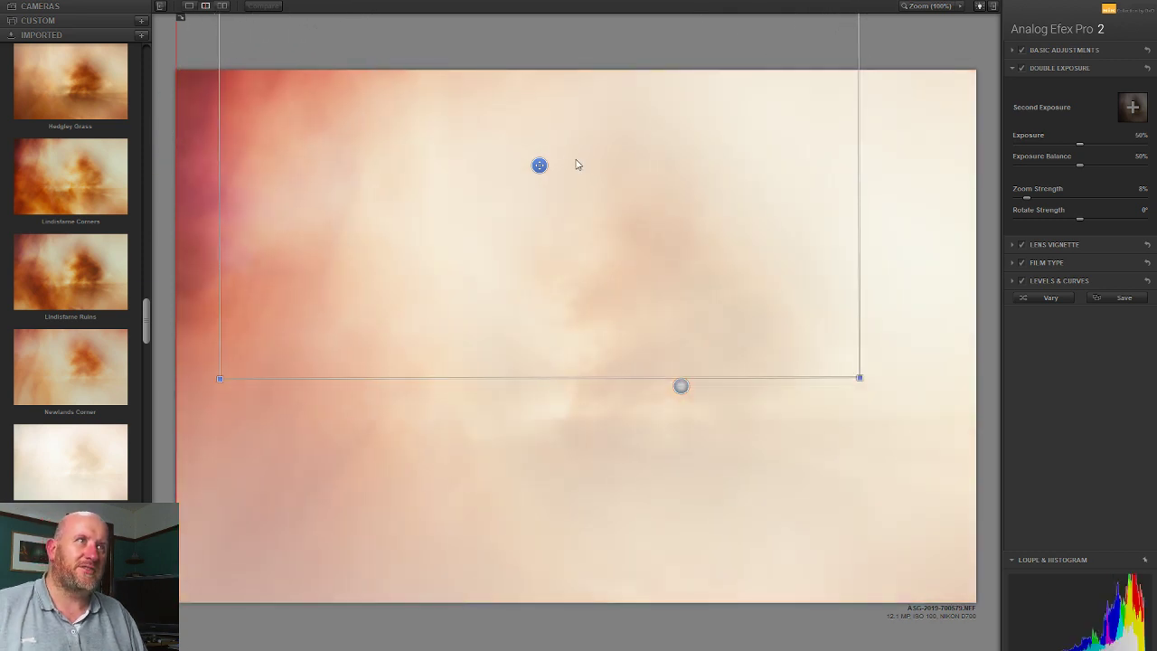
drag(540, 165, 776, 276)
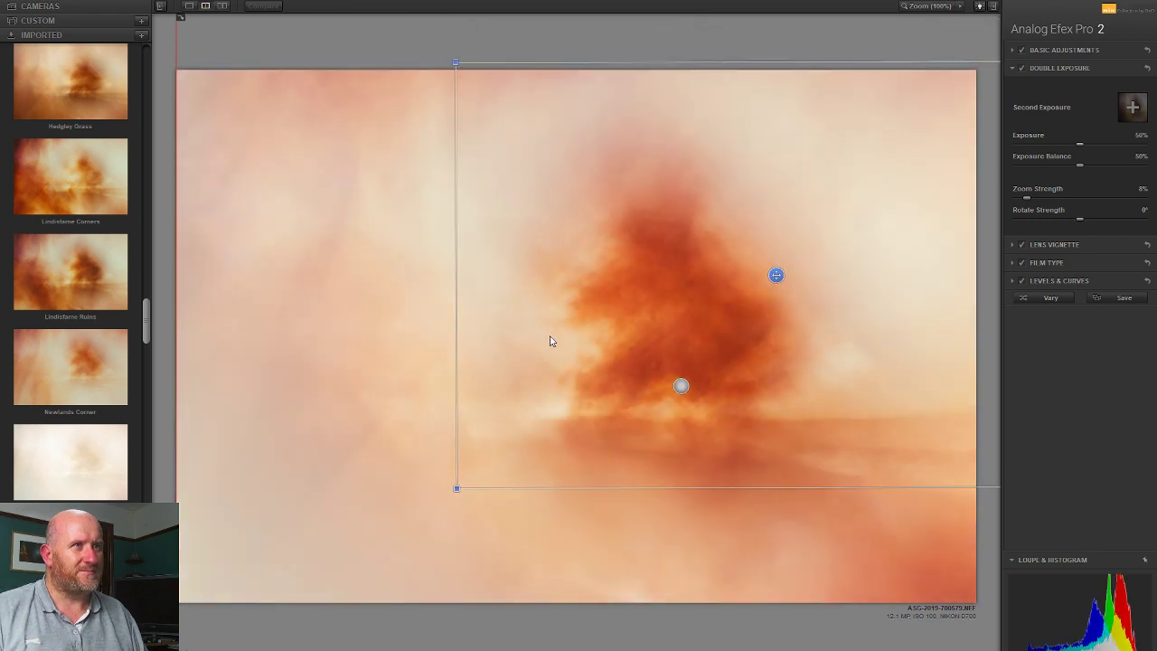
drag(380, 477, 480, 537)
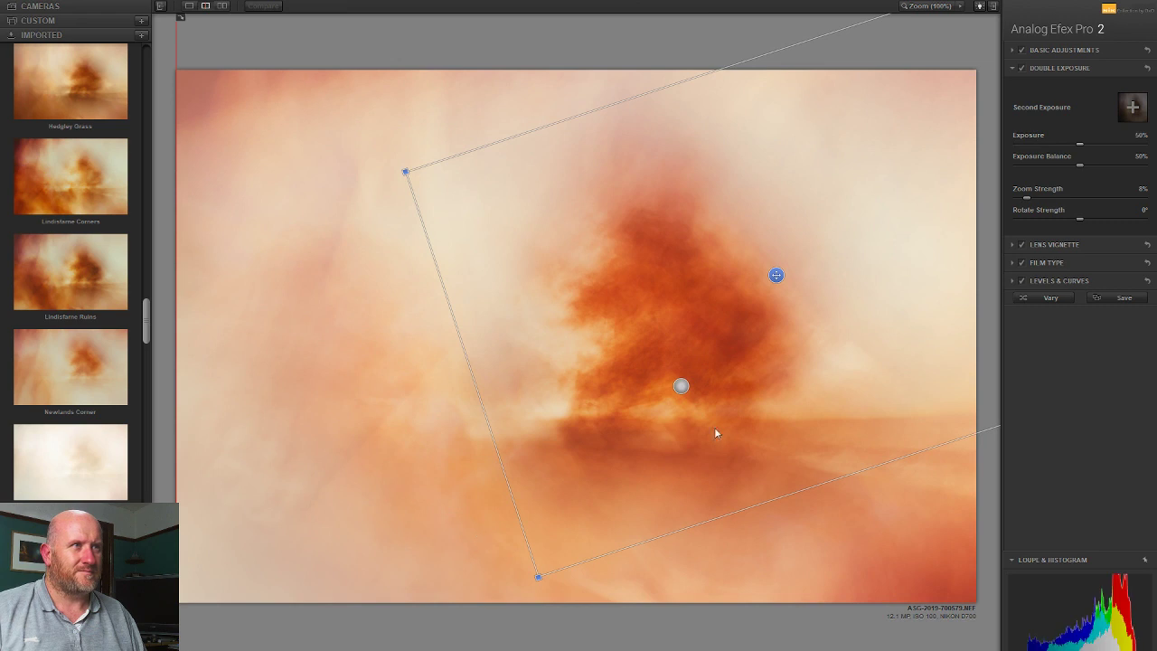
drag(777, 276, 712, 222)
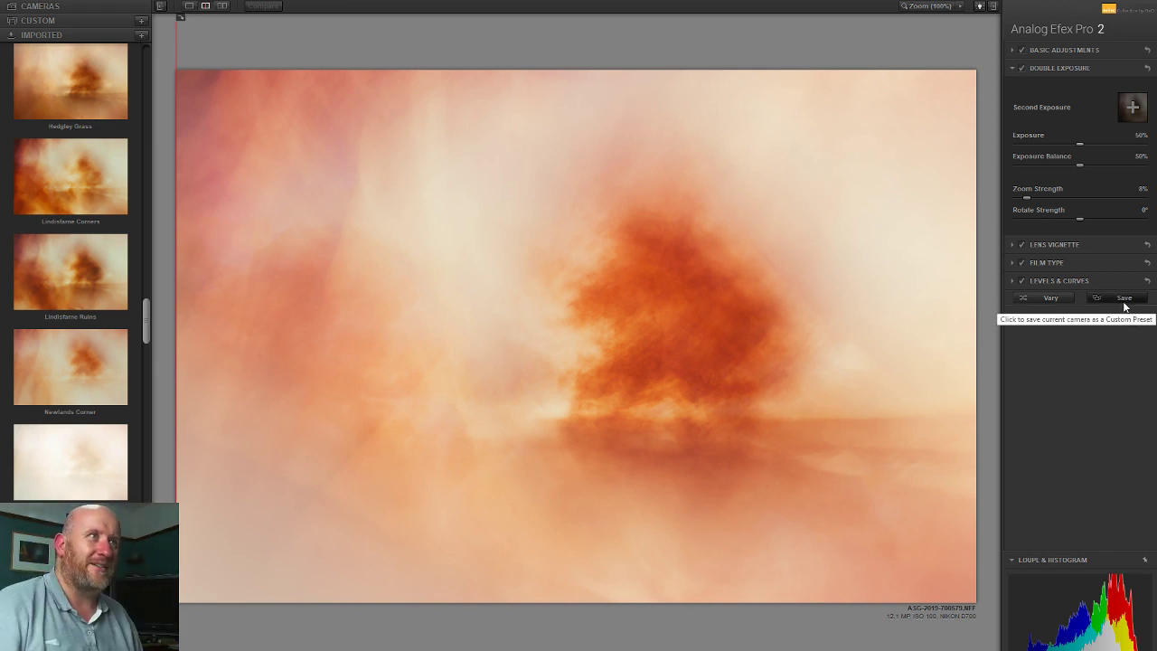
Nudge the highlight point of the RGB curve in Levels & Curves.
mouse_move(948, 391)
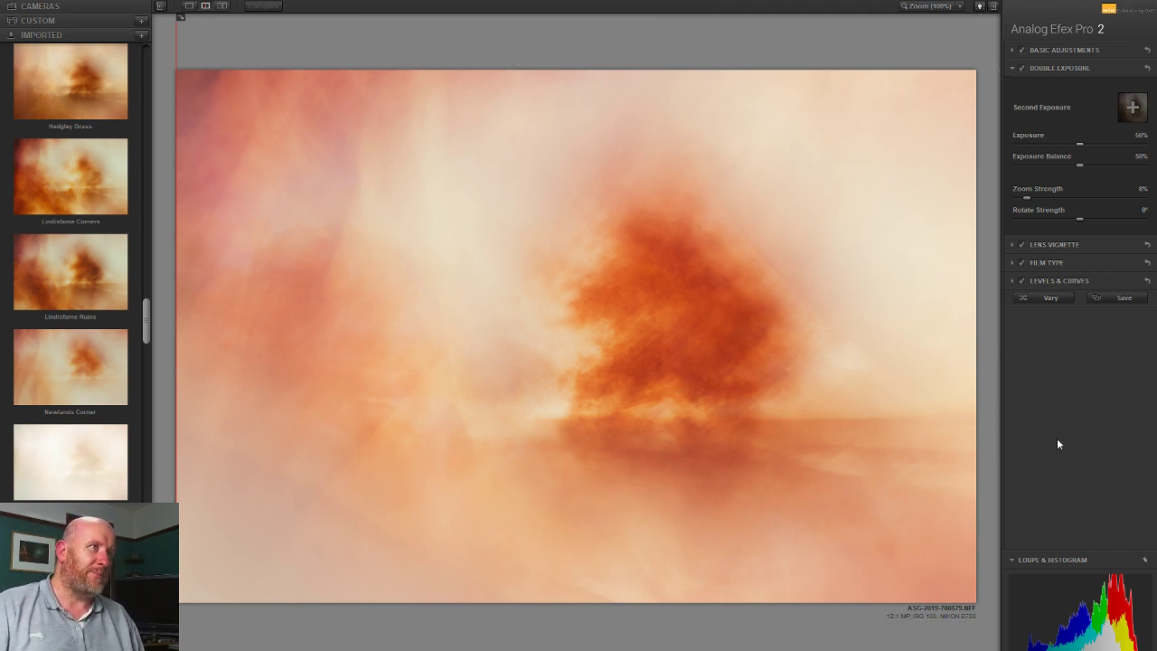
click(1084, 281)
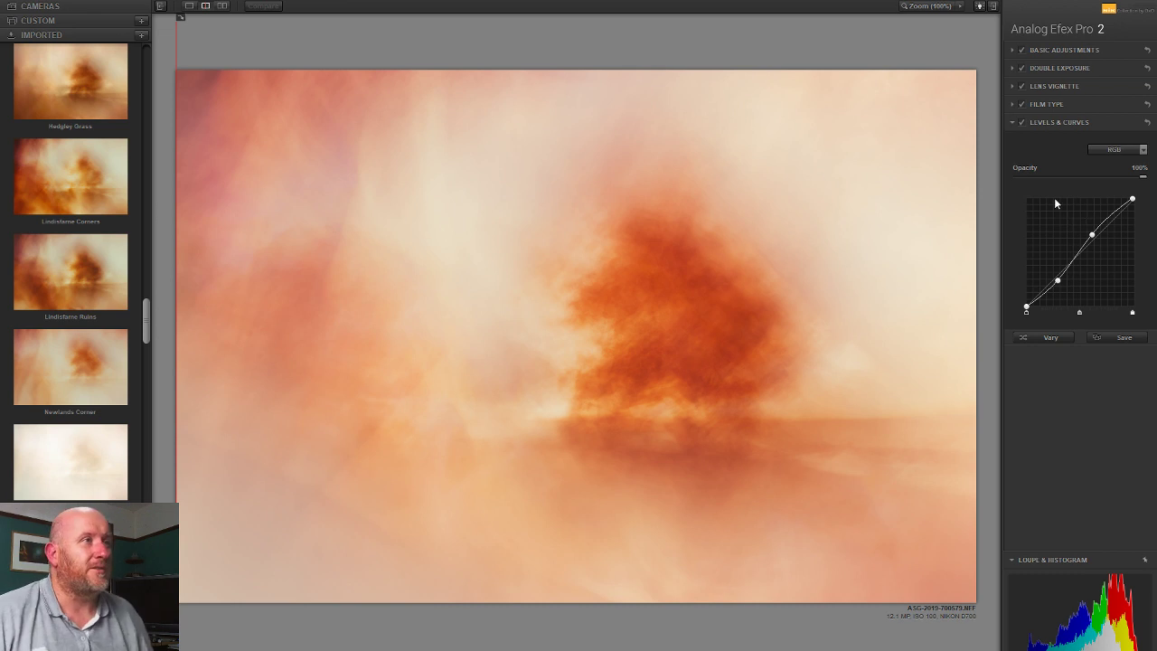
drag(1093, 234, 1093, 235)
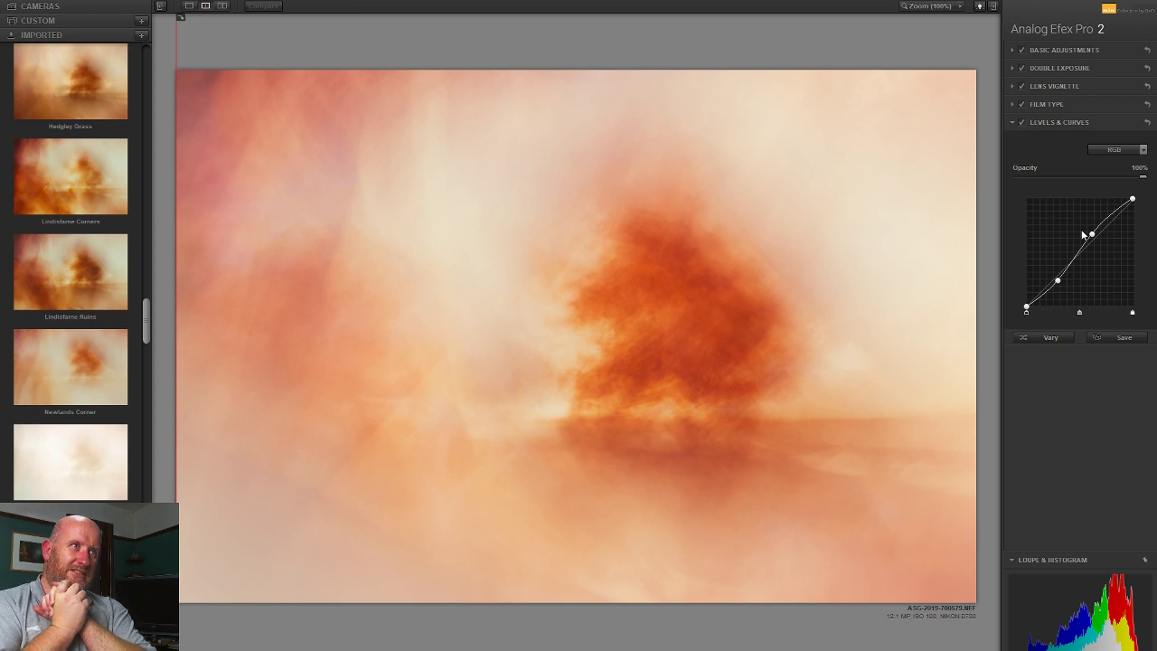
Compare the image with the lens vignette off and on, and move the vignette's centre inward from the lower-left corner towards the tree's base.
click(1023, 86)
click(1022, 85)
click(1023, 85)
click(1022, 86)
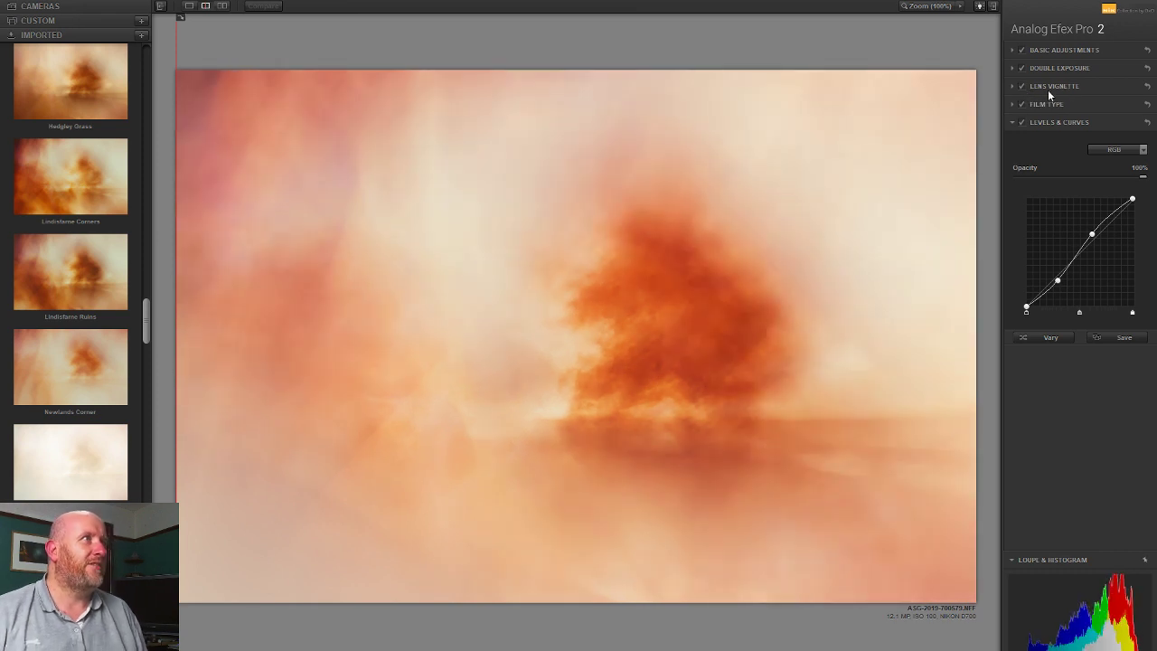
click(1048, 86)
drag(308, 567, 396, 526)
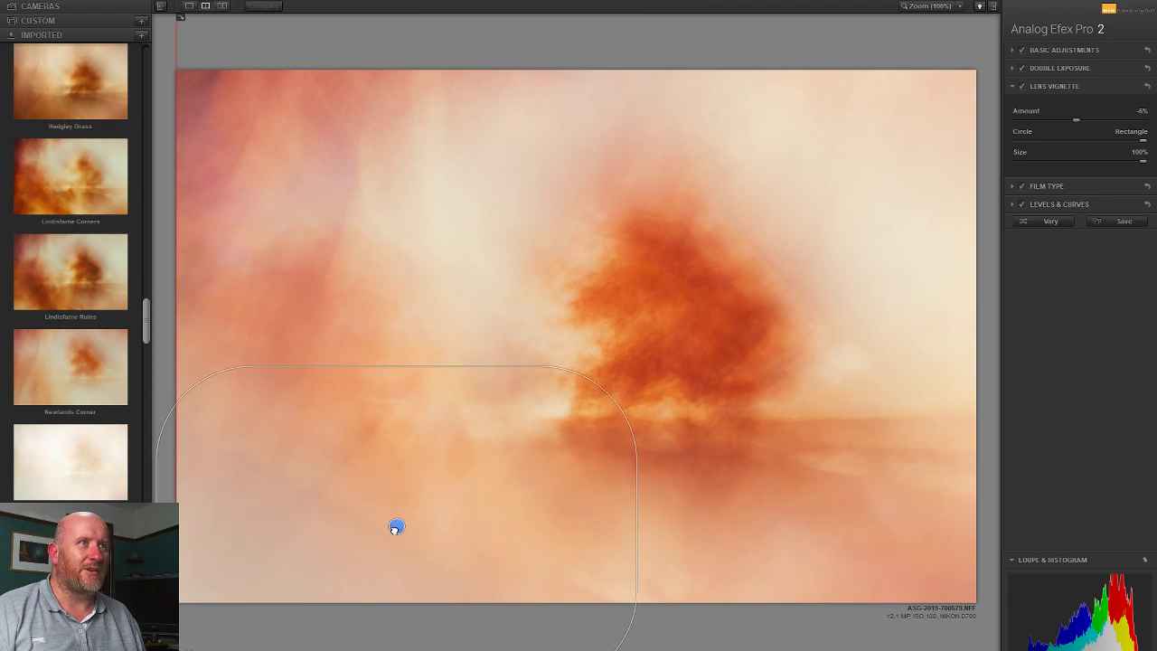
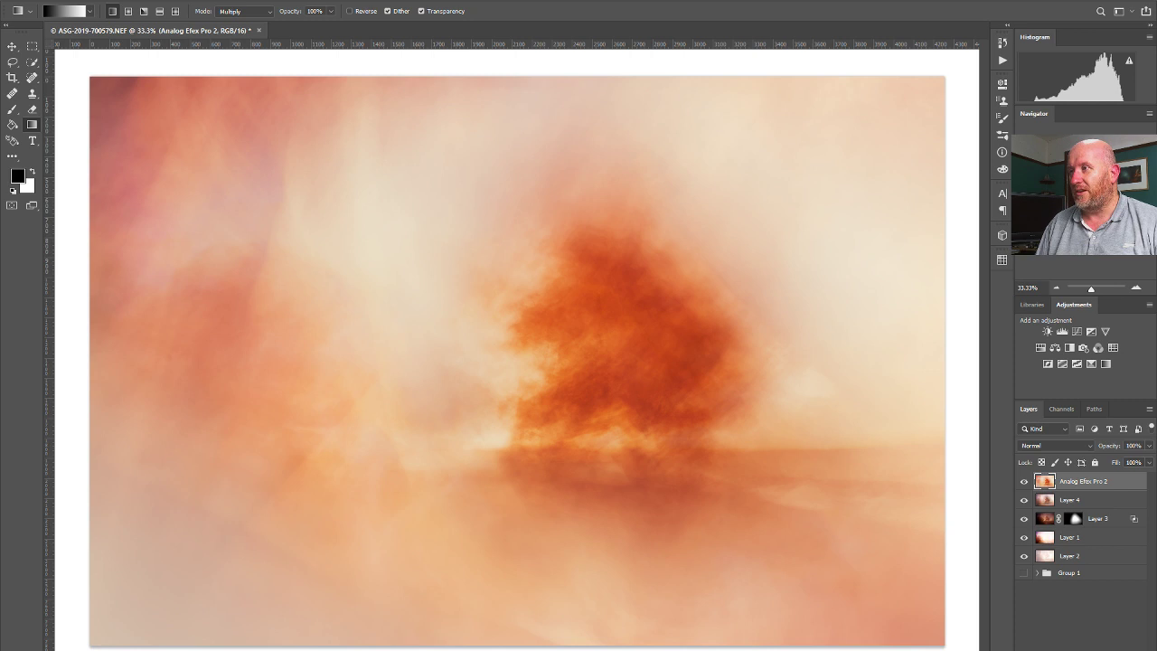
Add a blank layer above the Analog Efex Pro 2 layer and set the Brush size to 3000 px.
click(1102, 647)
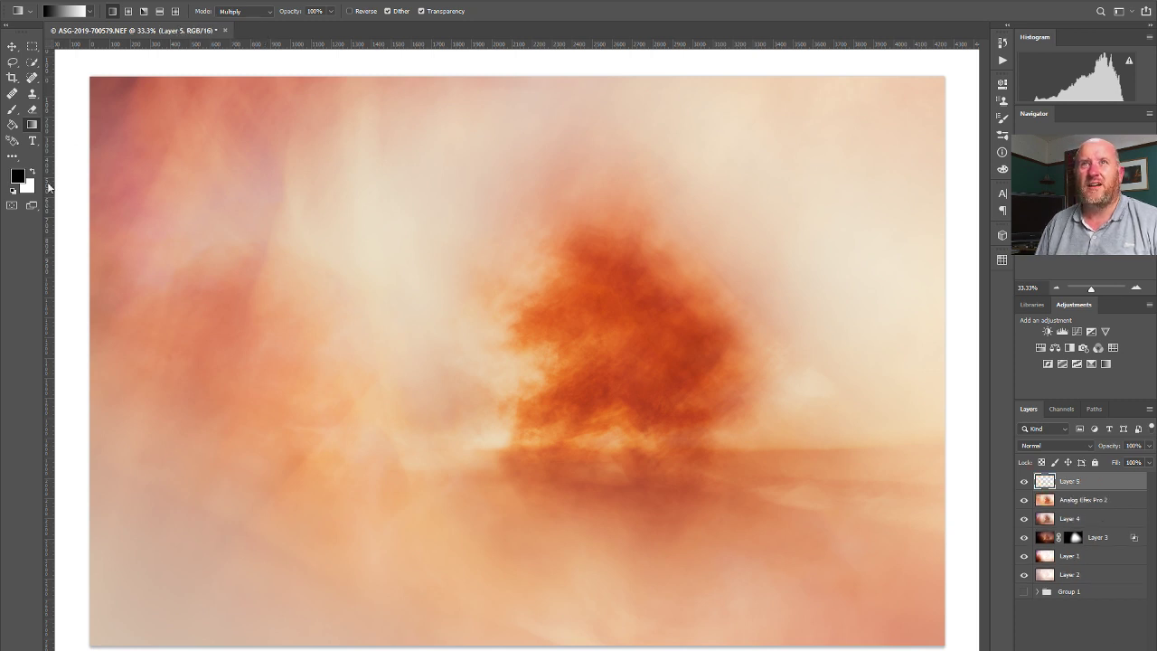
click(12, 109)
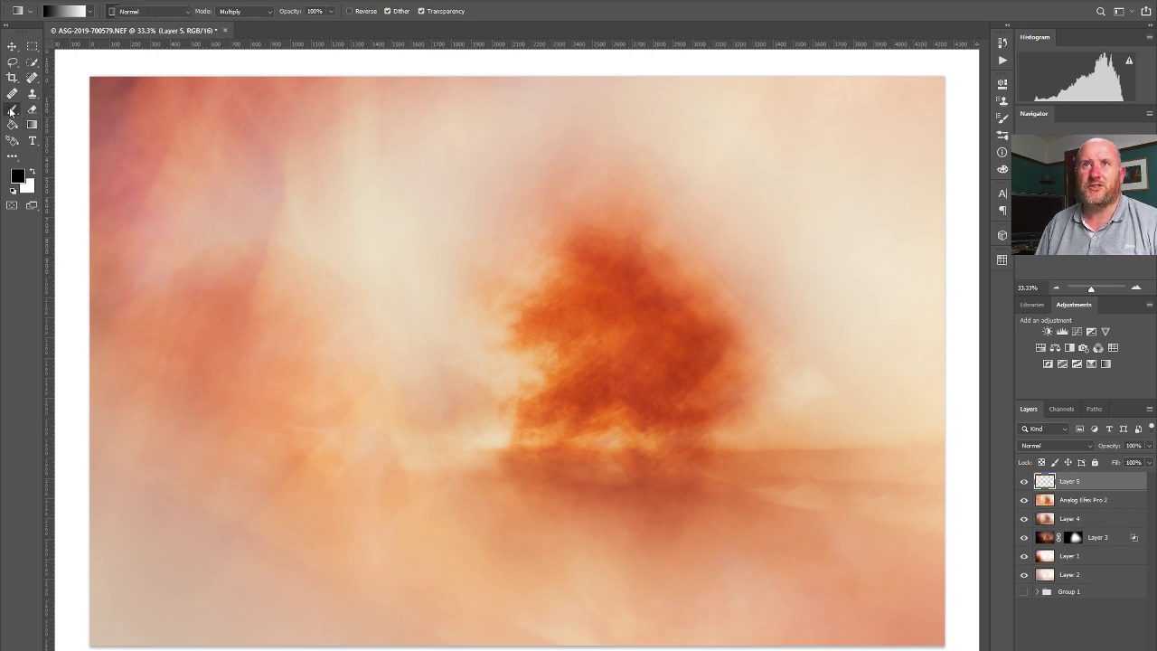
key(bracketright)
key(bracketright)
key(bracketright)
key(bracketright)
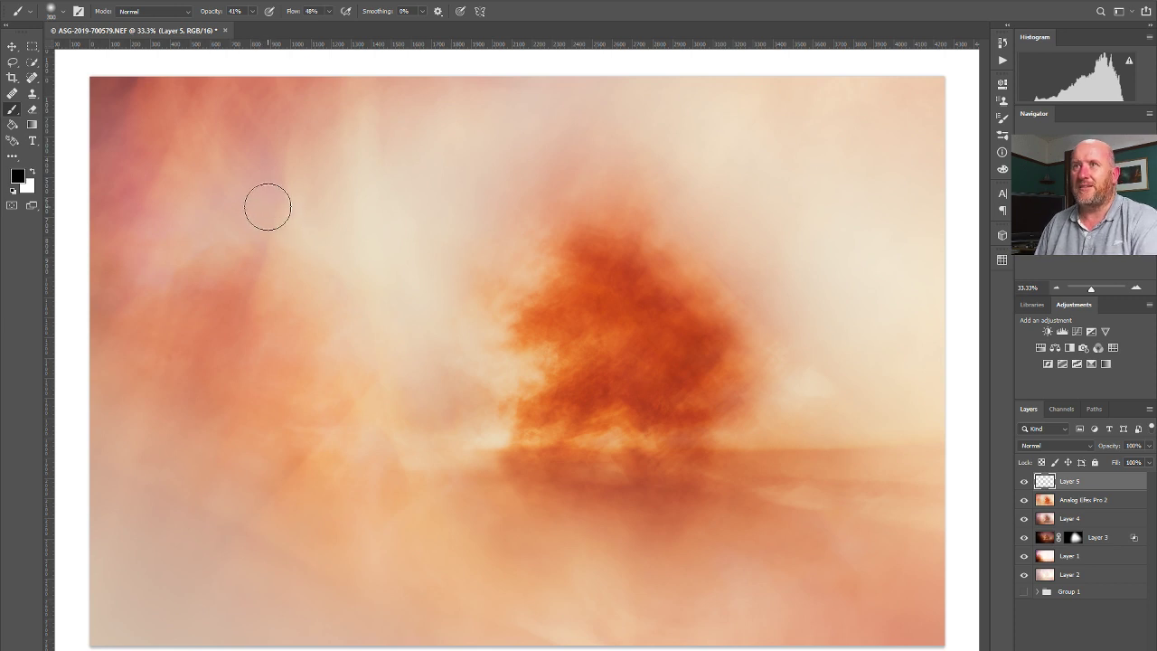
key(bracketright)
key(bracketright)
key(bracketright)
key(bracketright)
key(bracketright)
key(bracketright)
key(bracketright)
key(bracketright)
key(bracketright)
key(bracketright)
key(bracketright)
key(bracketright)
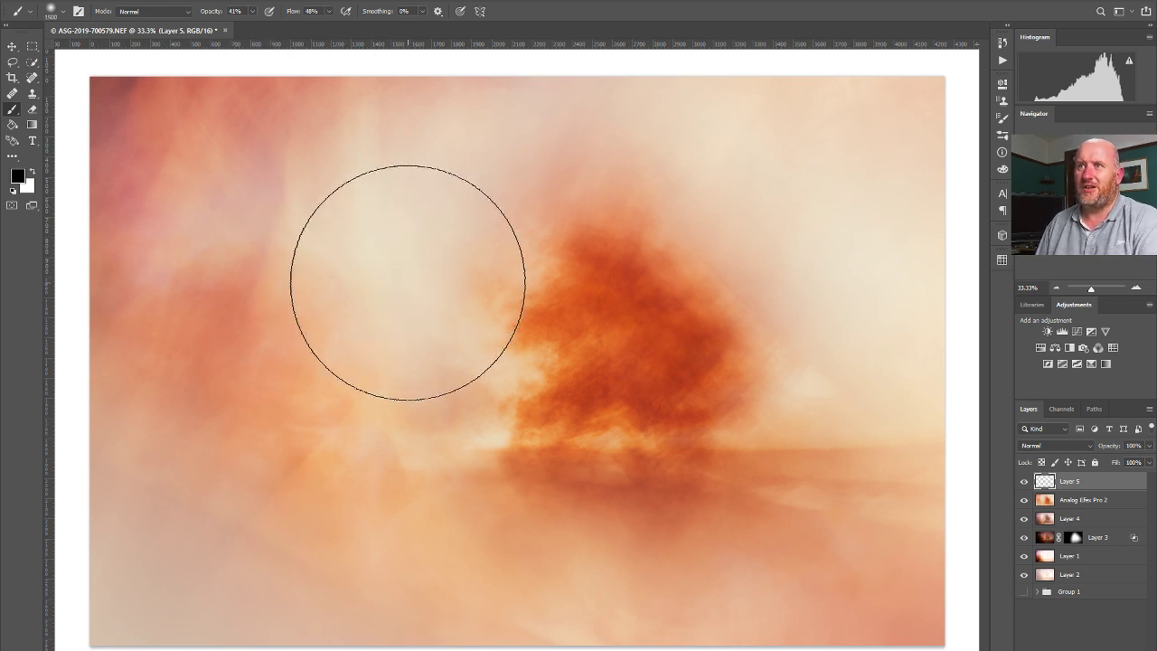
key(bracketright)
key(bracketright)
key(bracketright)
key(bracketright)
key(bracketright)
key(bracketright)
key(bracketright)
key(bracketright)
key(bracketright)
key(bracketright)
key(bracketright)
key(bracketright)
key(bracketright)
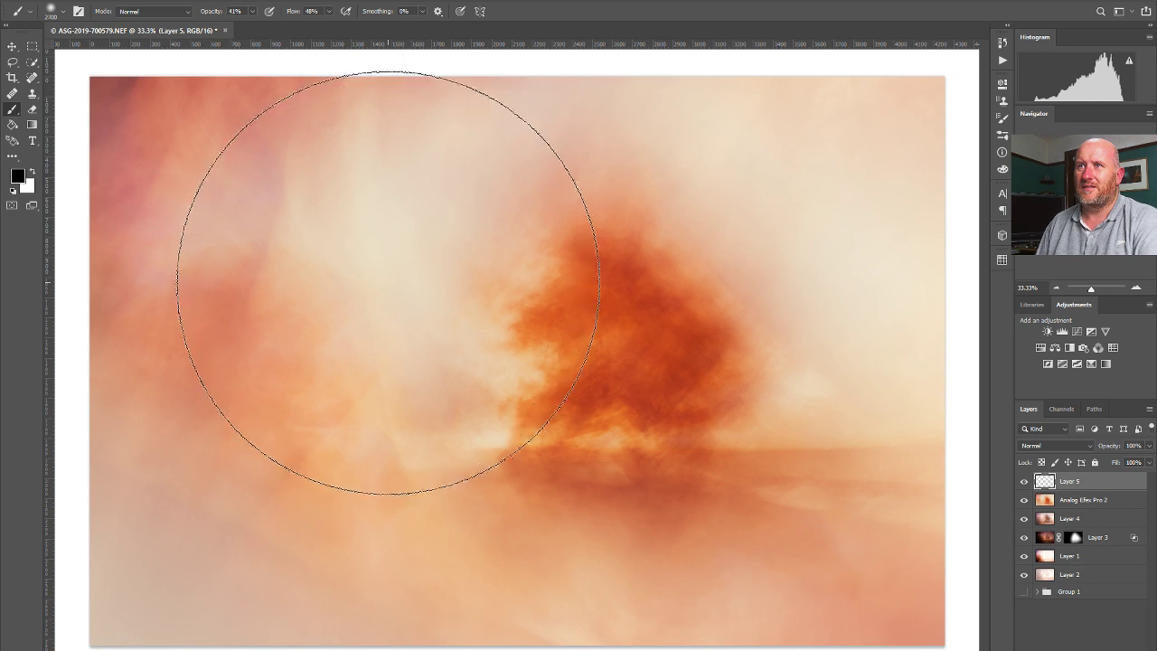
key(bracketright)
key(bracketright)
key(bracketright)
key(bracketright)
key(bracketright)
key(bracketright)
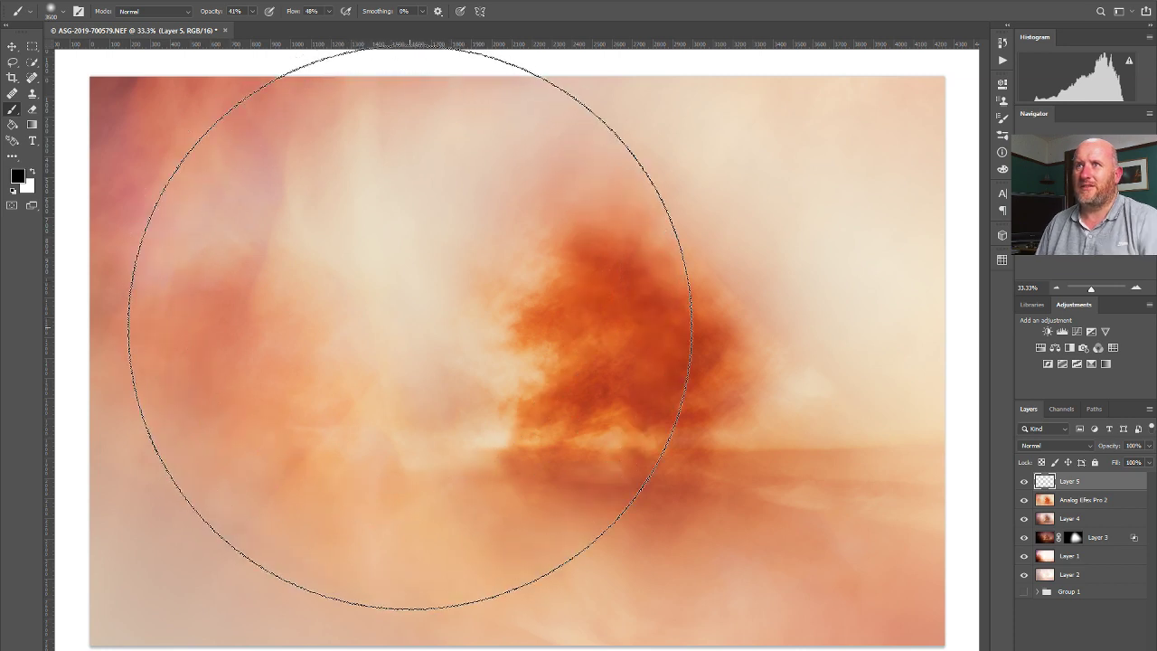
key(bracketleft)
key(bracketleft)
key(bracketleft)
key(bracketleft)
key(bracketleft)
key(bracketleft)
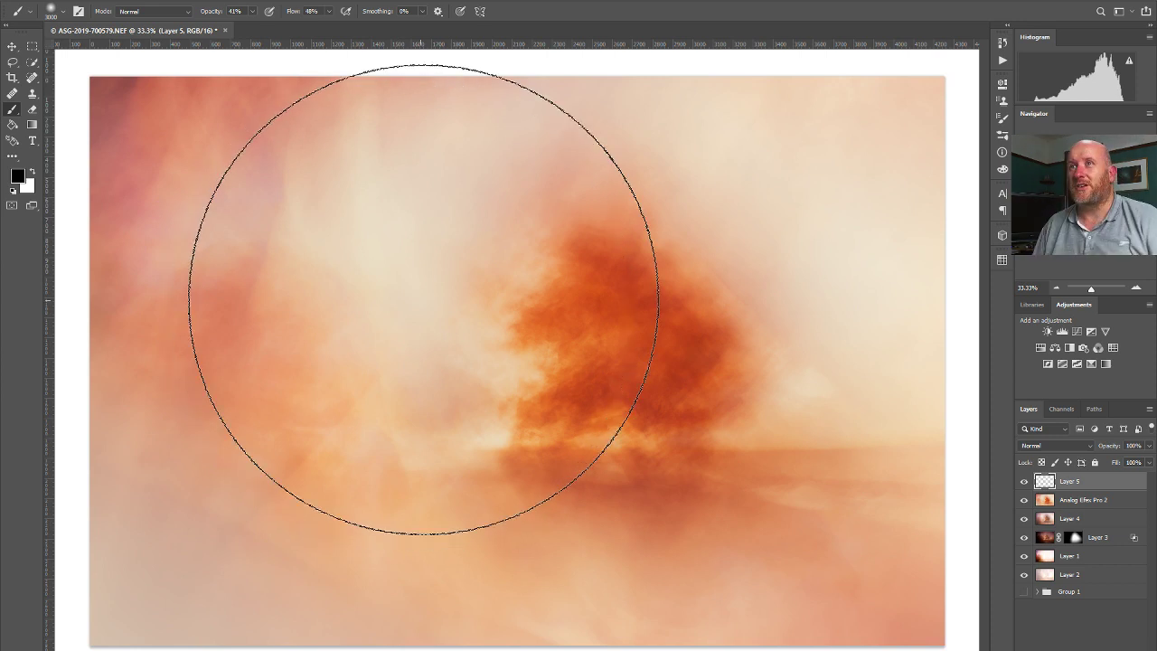
Choose the amber-yellow colour from the saved swatches as the Brush foreground colour.
click(12, 45)
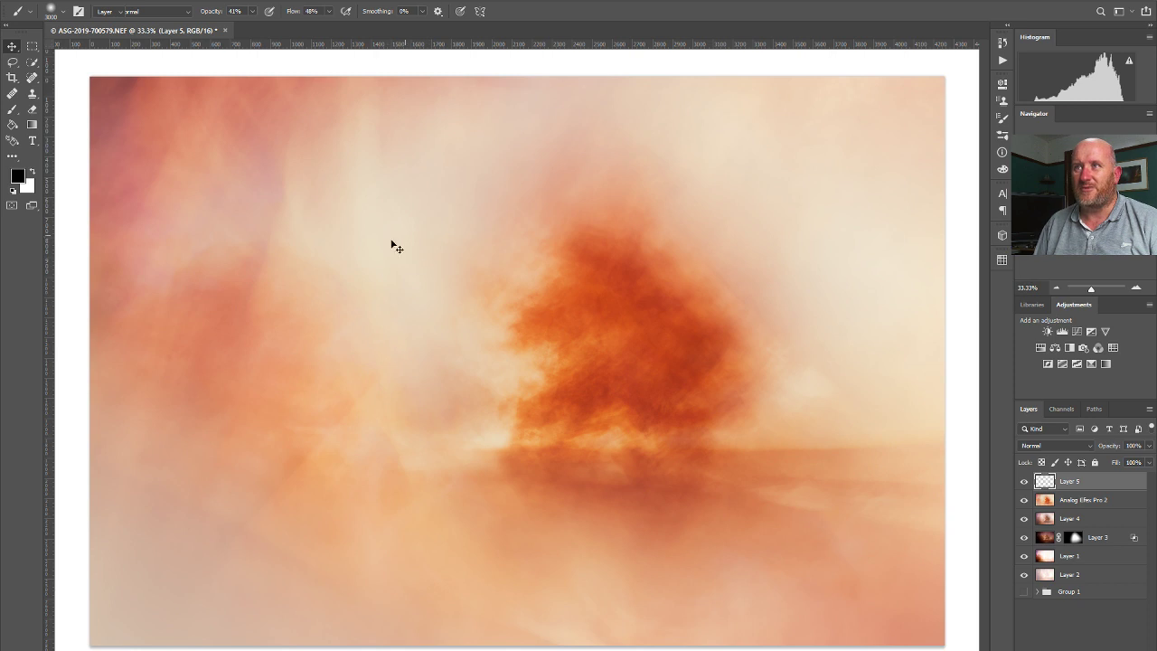
click(11, 108)
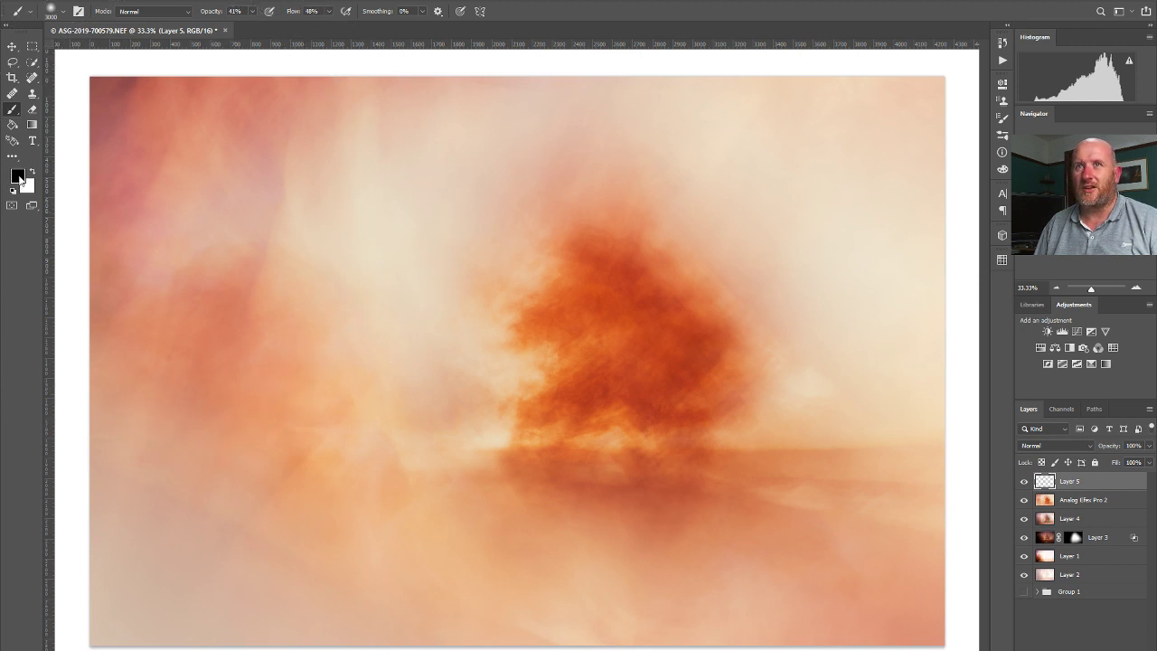
click(18, 176)
click(383, 230)
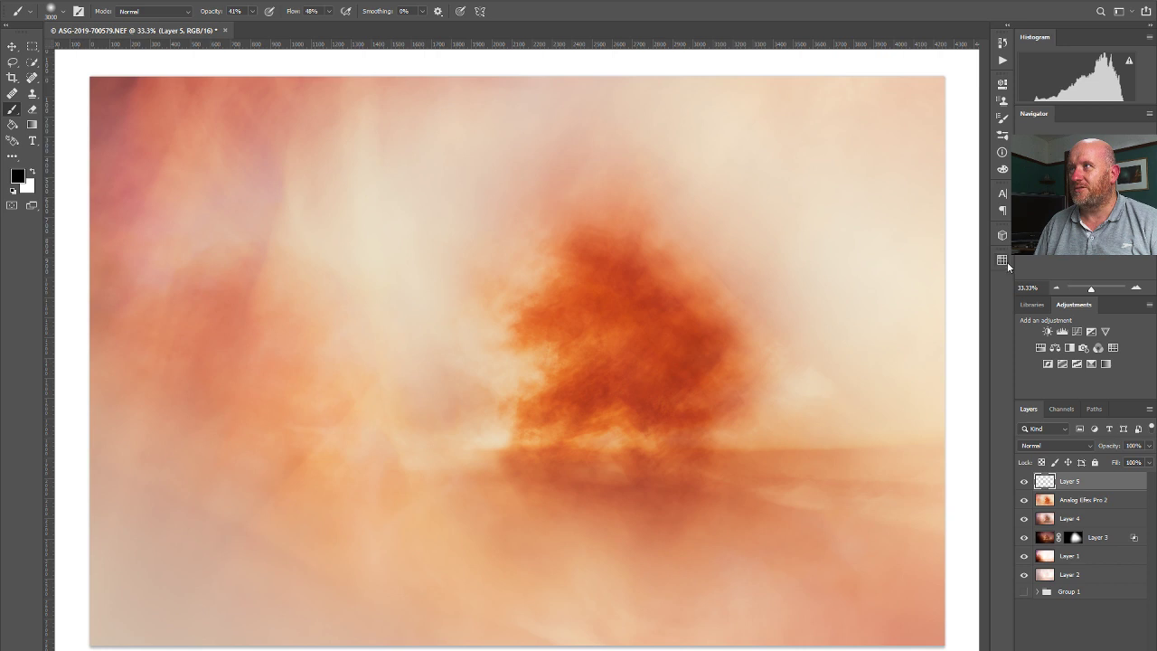
click(1005, 261)
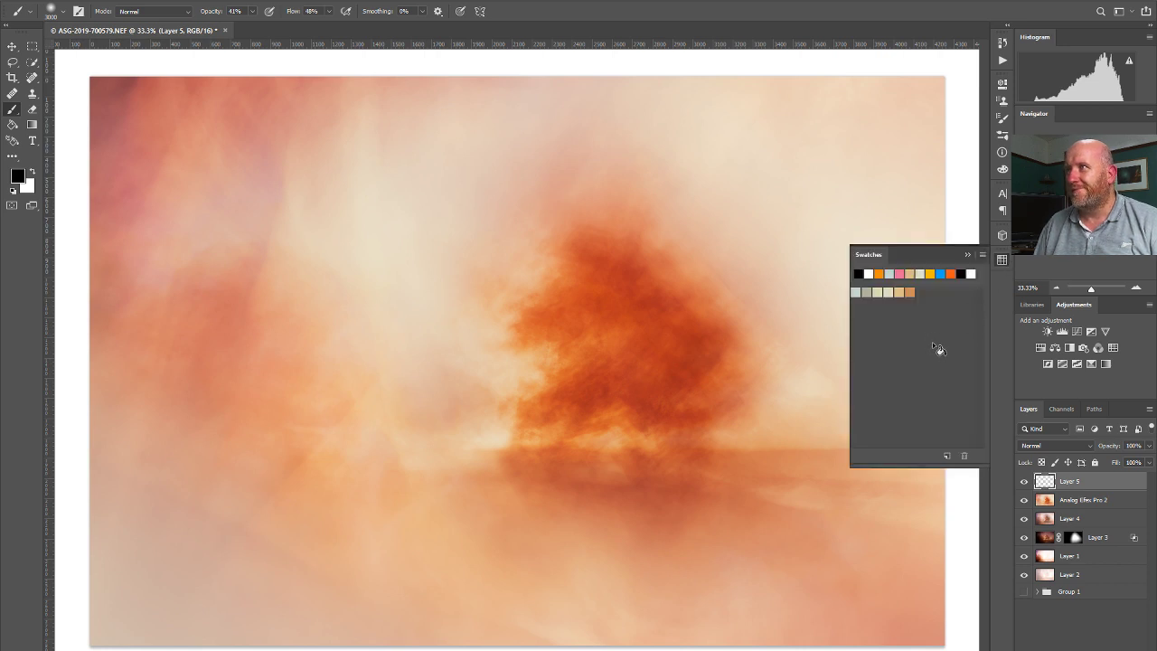
click(931, 273)
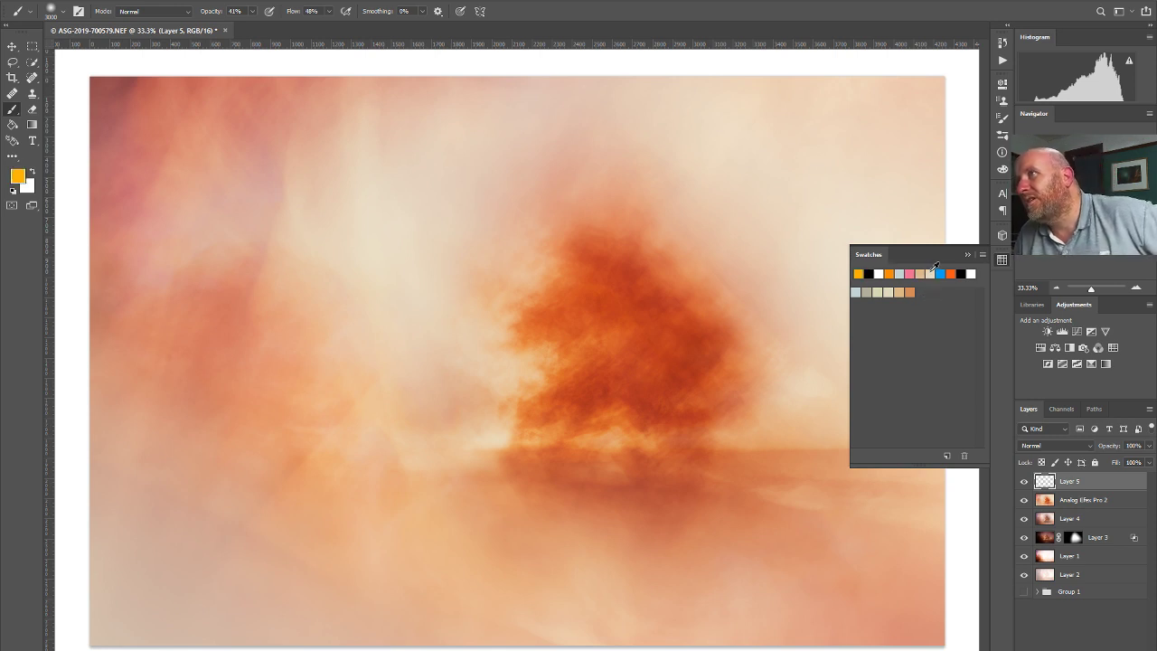
Raise the foreground colour's brightness to 98% for a brighter yellow (#f9c923) and resume the Brush.
click(17, 175)
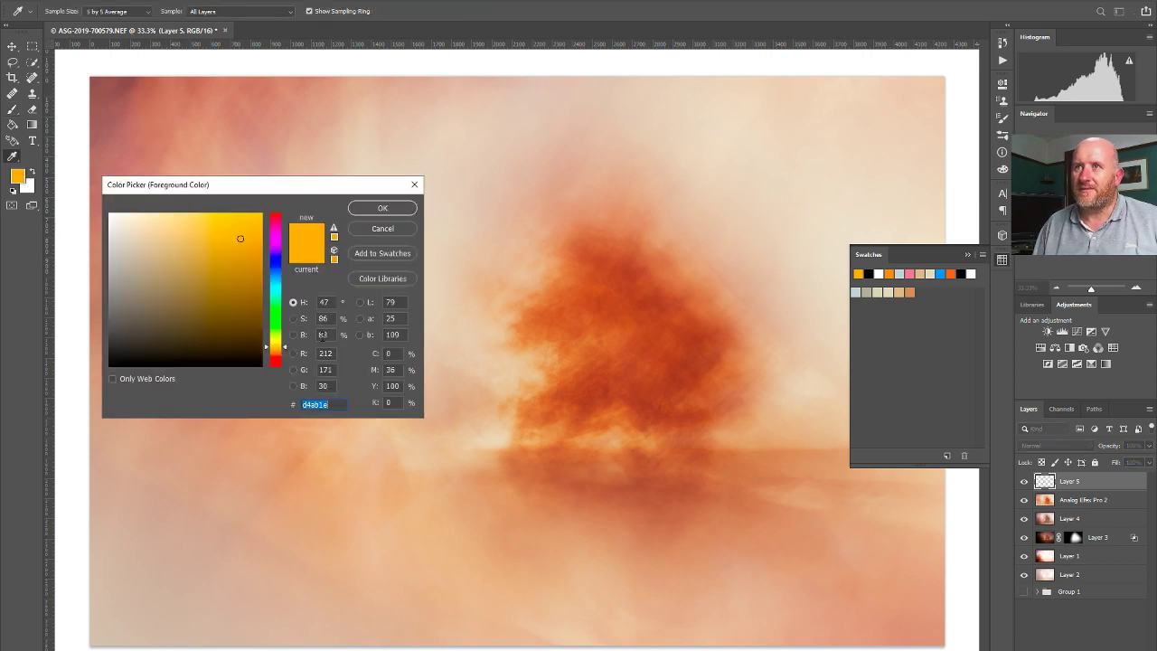
click(294, 336)
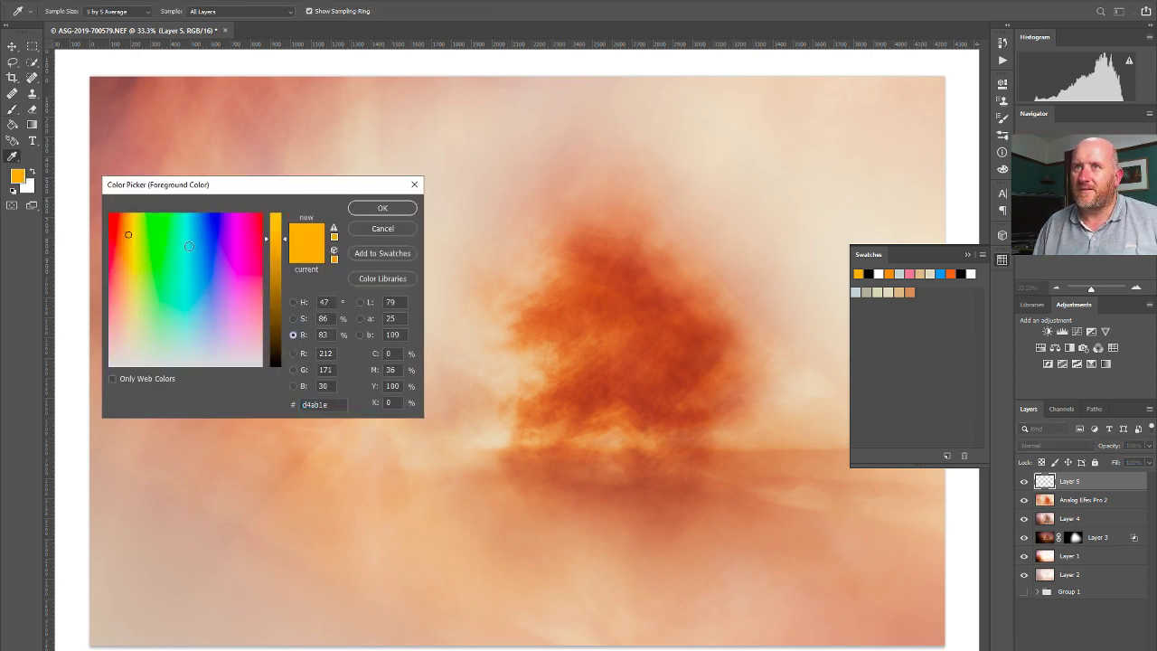
drag(285, 240, 289, 222)
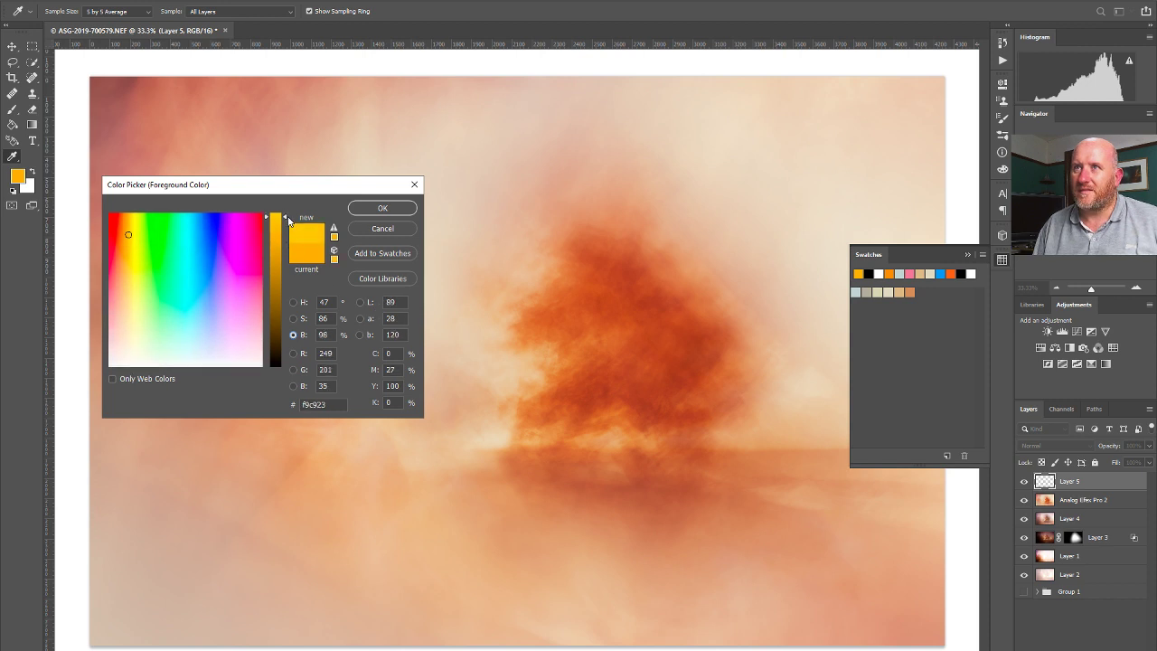
click(380, 208)
key(b)
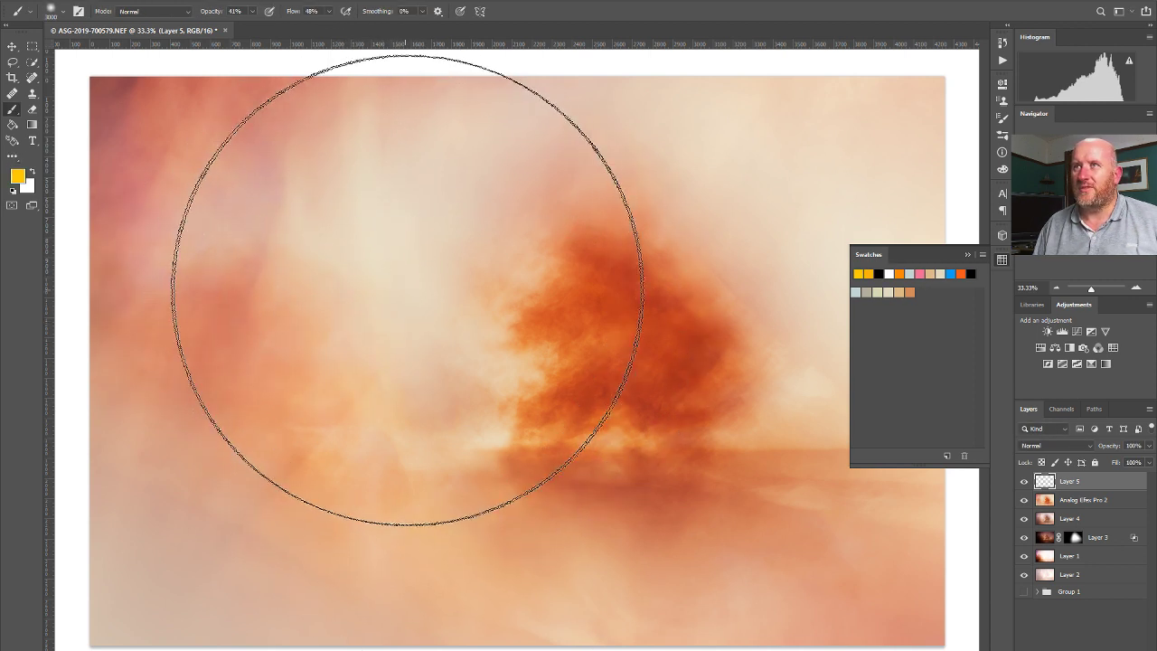
Paint a soft yellow glow beside the tree's left side, lowering the brush opacity to 12% after the first dab, and compare the layer on and off.
click(413, 291)
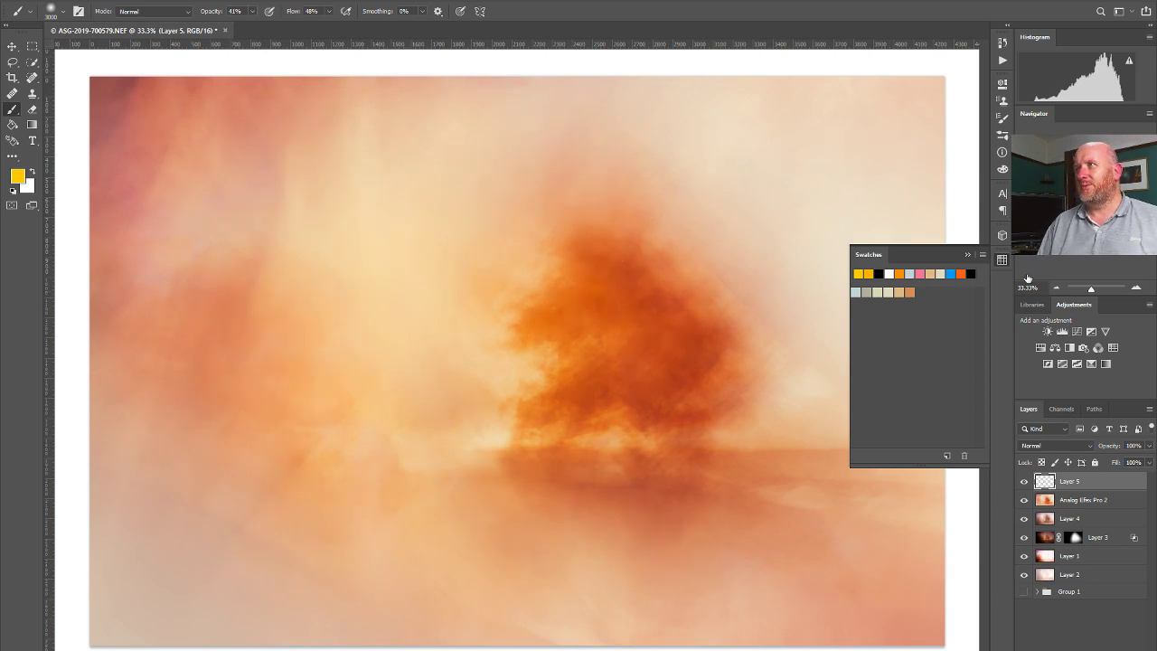
click(1001, 261)
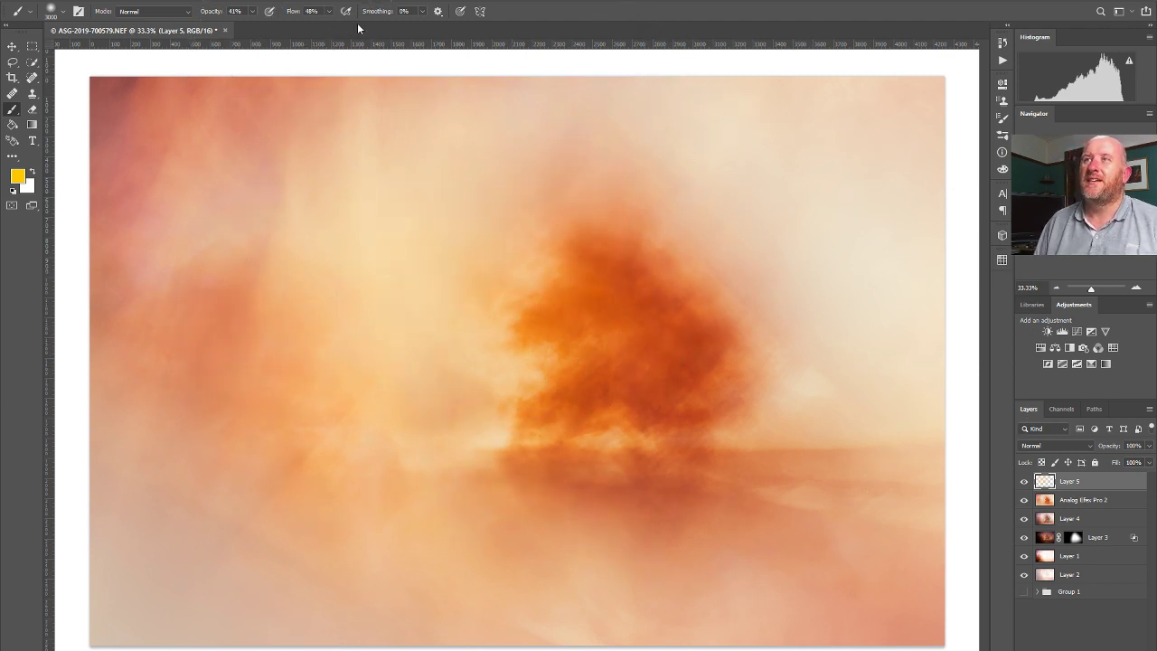
click(253, 11)
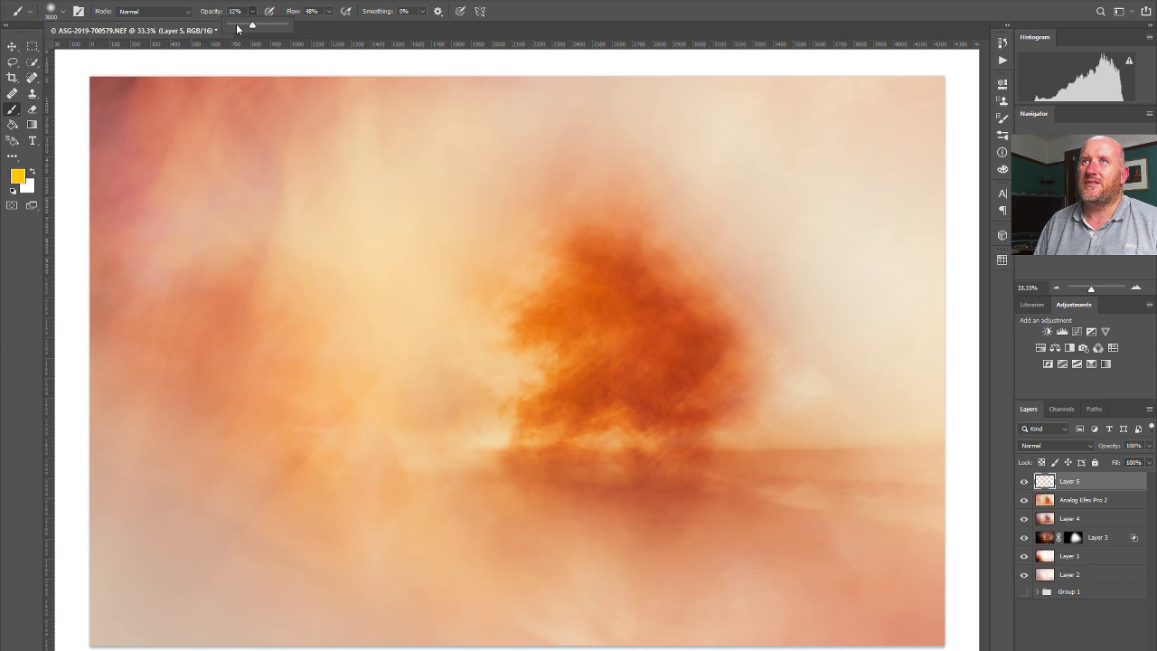
click(357, 2)
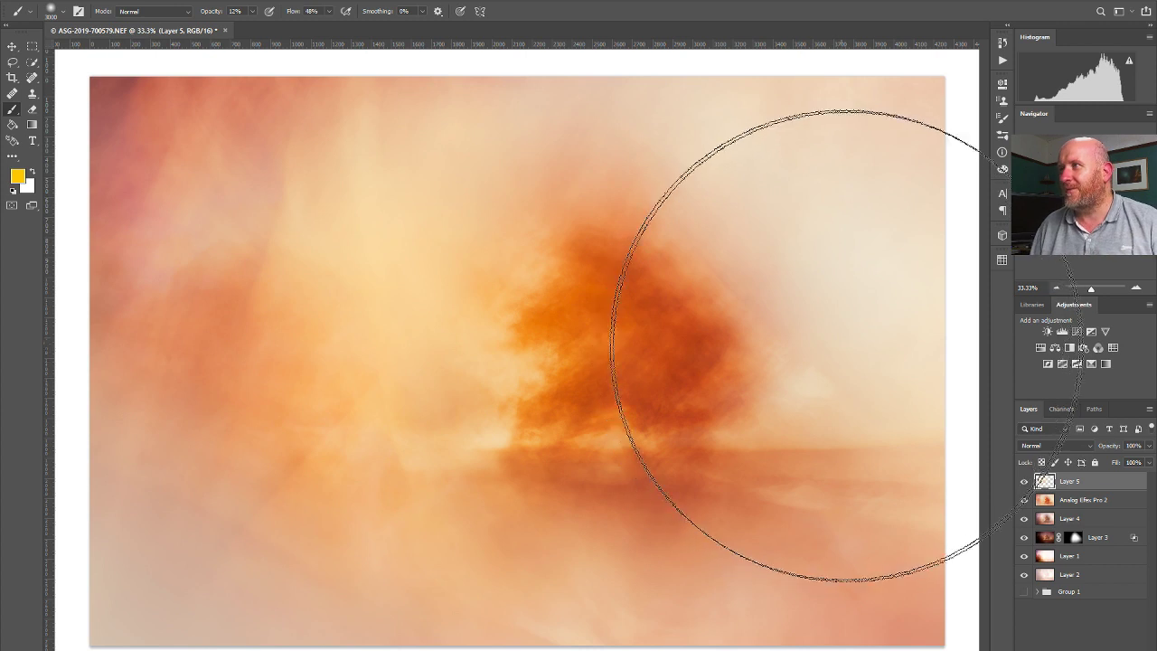
click(1024, 482)
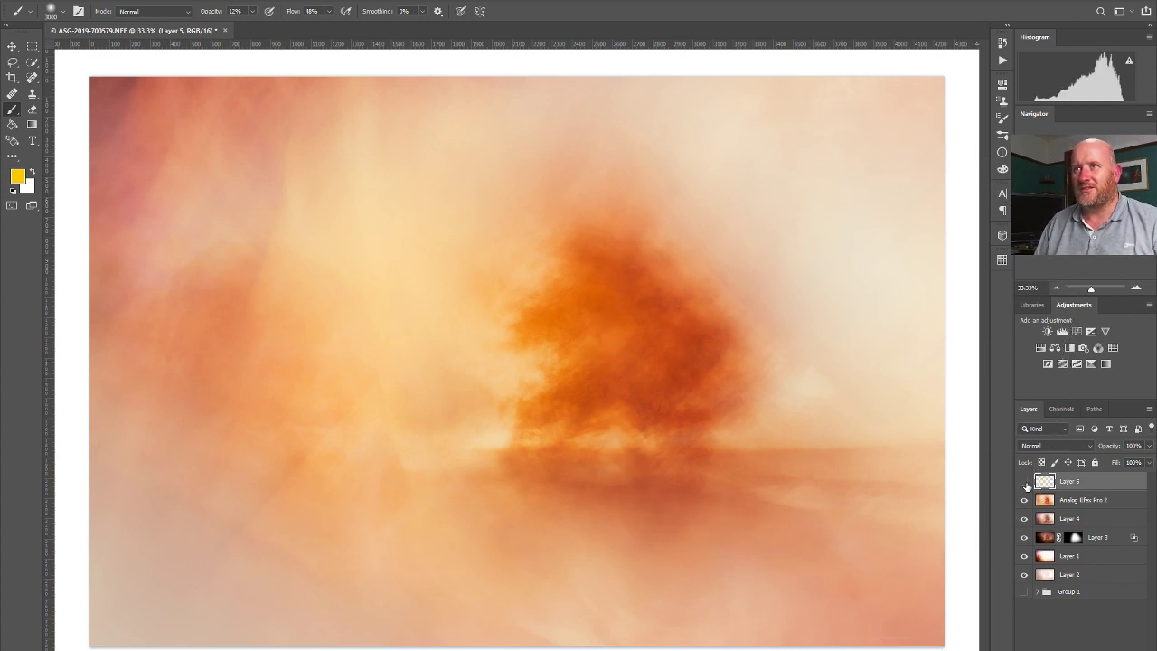
click(1024, 481)
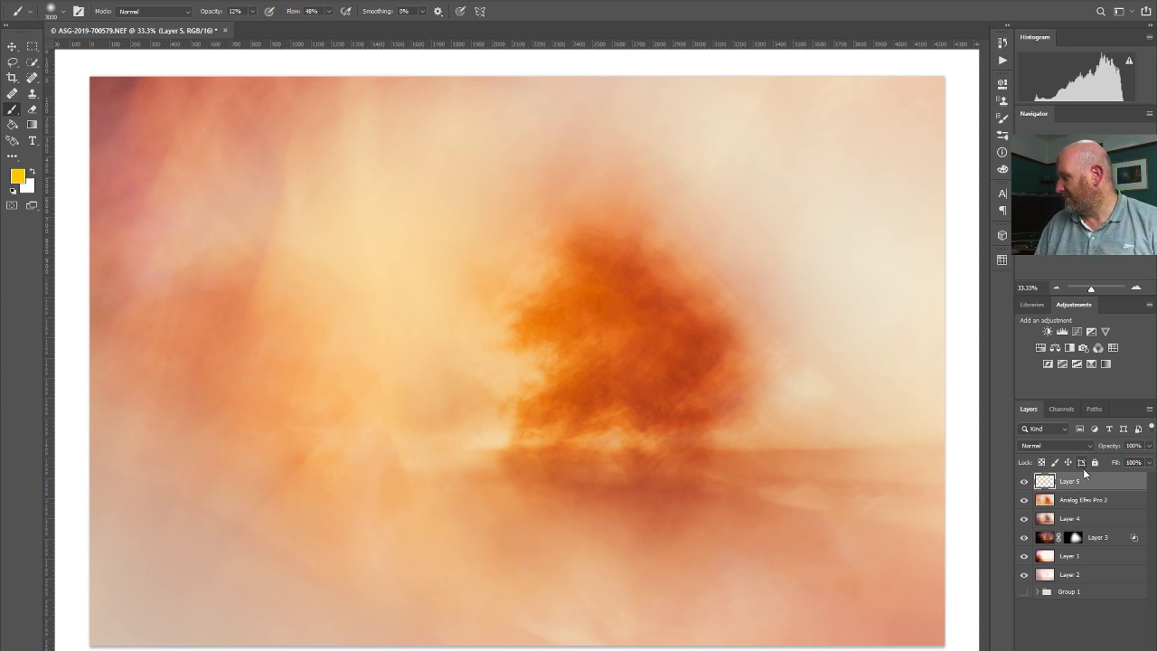
Try the Soft Light blend mode on the yellow glow layer, compare it on and off, and return to Normal.
click(1055, 444)
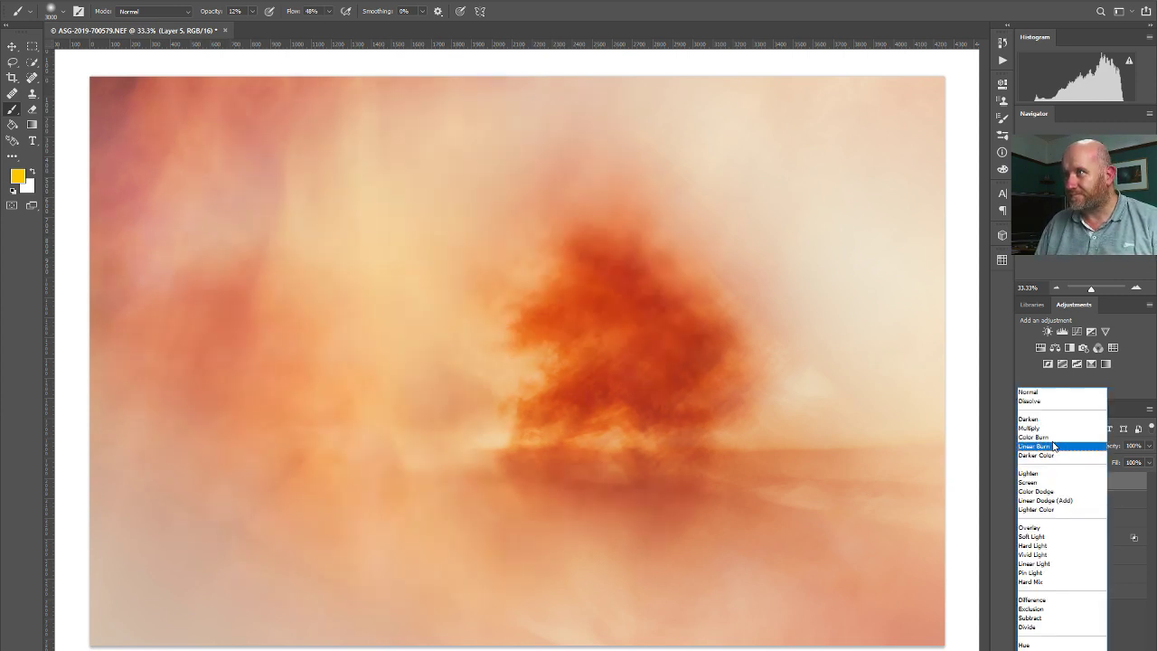
key(Up)
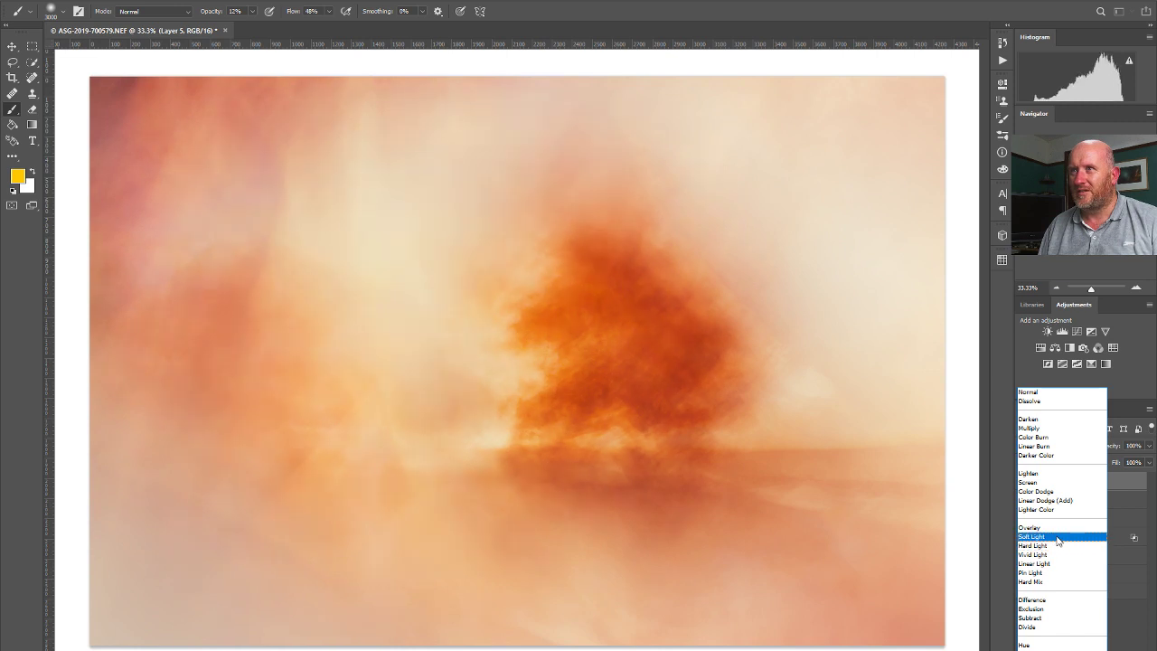
click(1057, 537)
click(1025, 486)
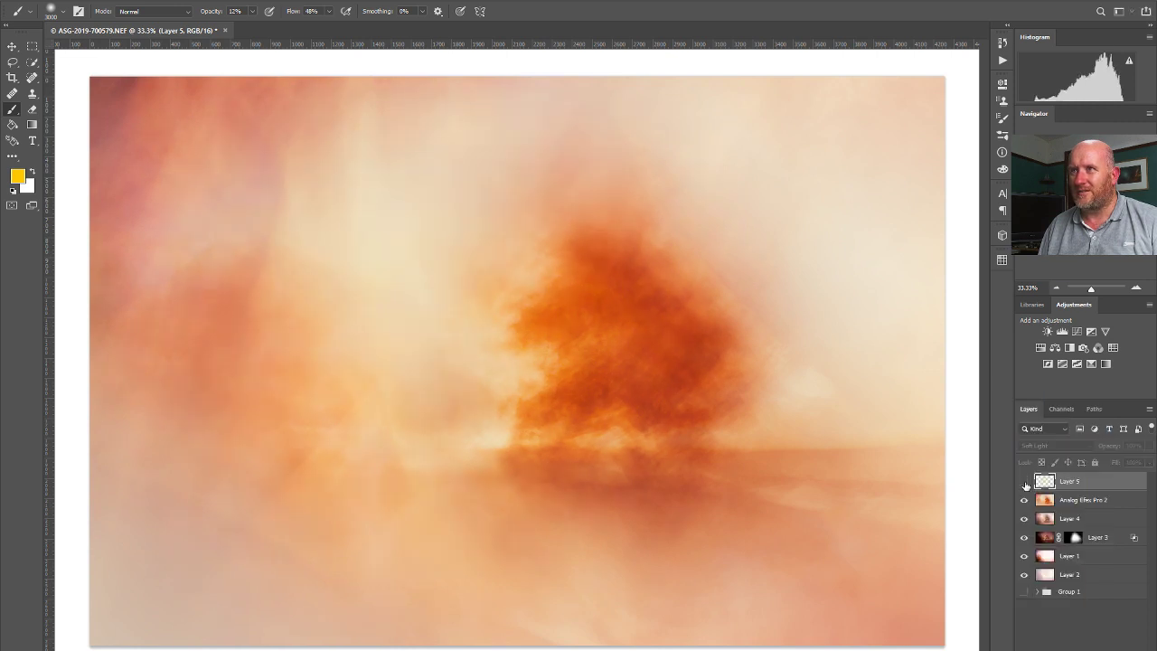
click(1025, 484)
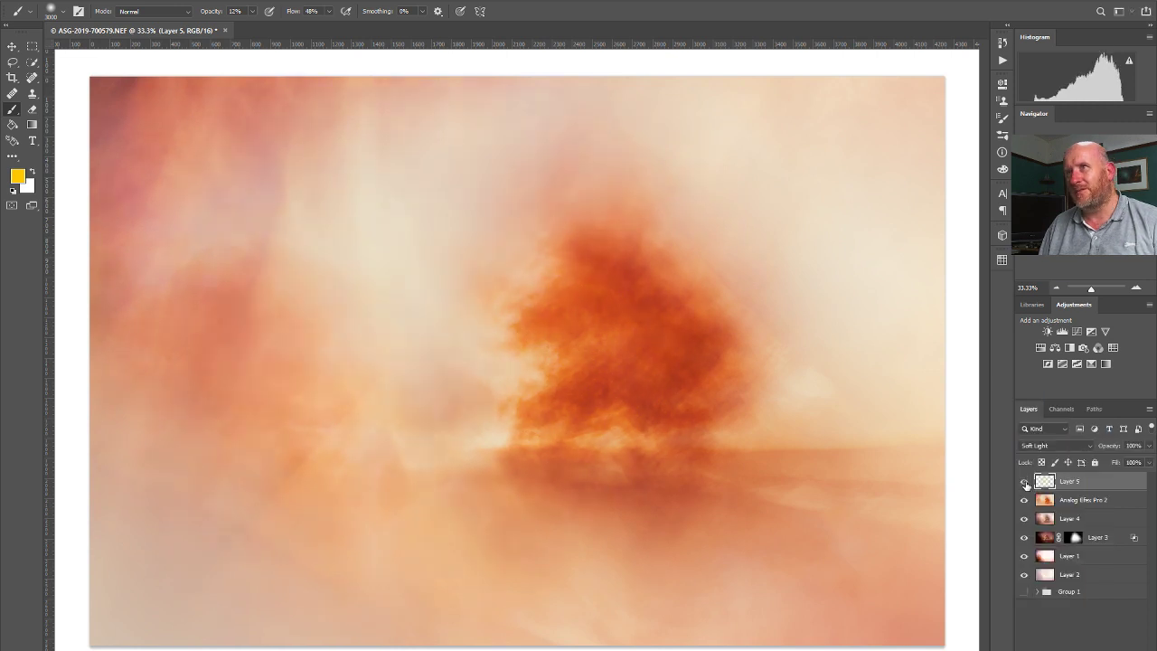
click(1062, 447)
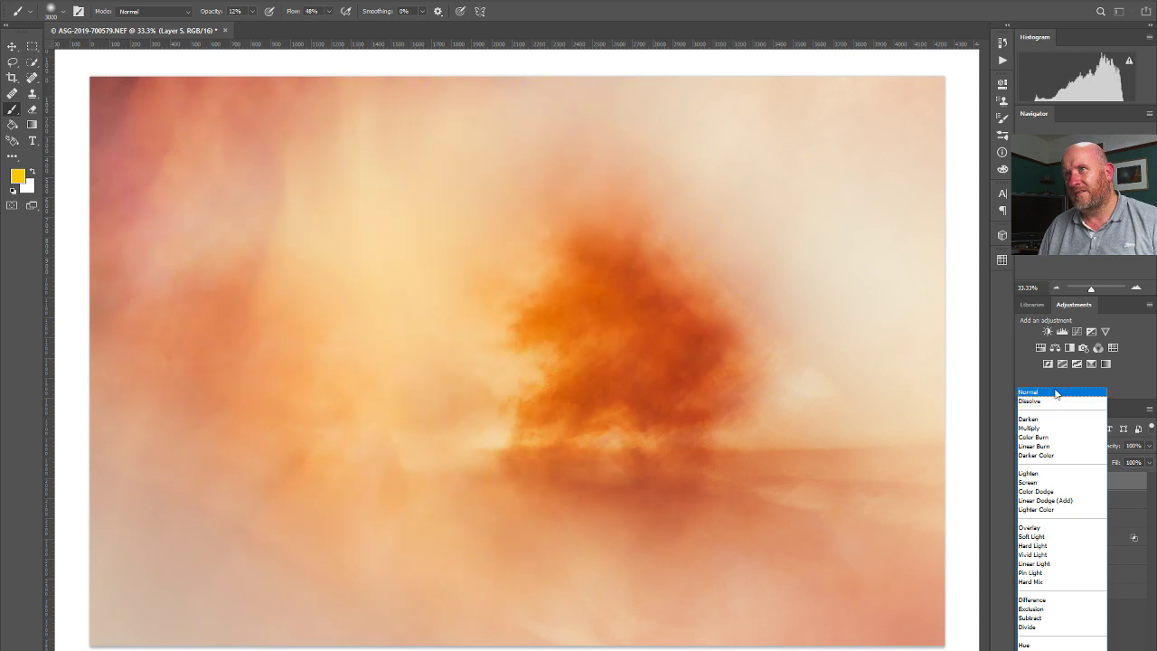
click(1055, 392)
Compare the image with and without the yellow glow layer and reduce that layer's opacity to 82%.
click(1025, 484)
click(1024, 483)
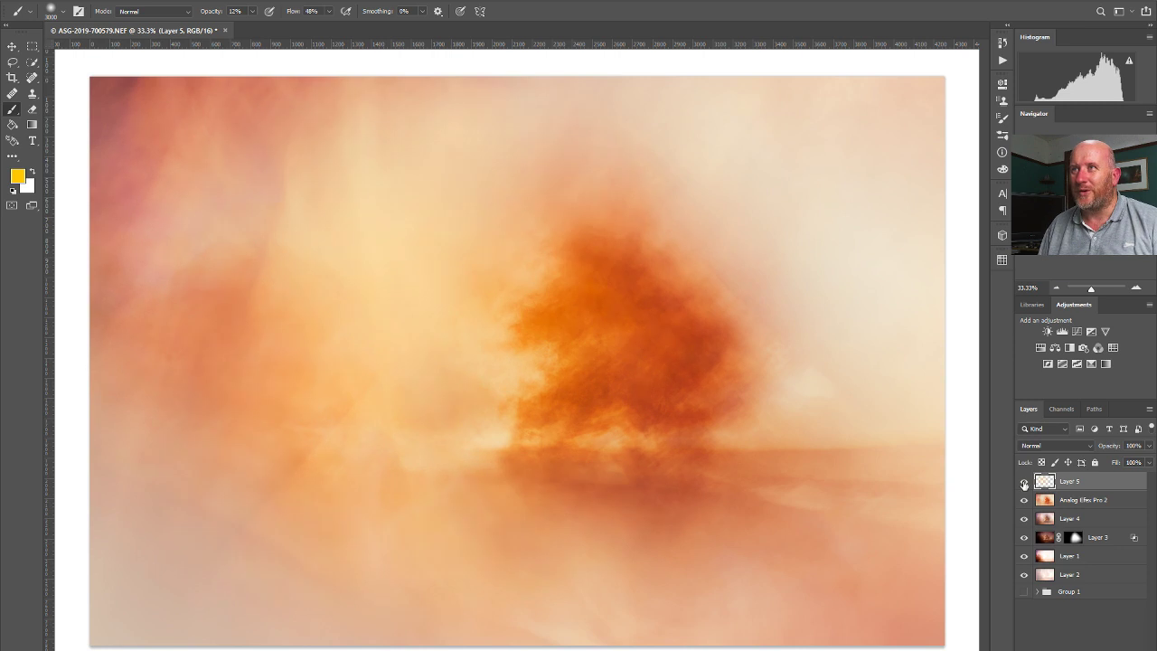
click(1151, 451)
drag(1149, 462, 1133, 464)
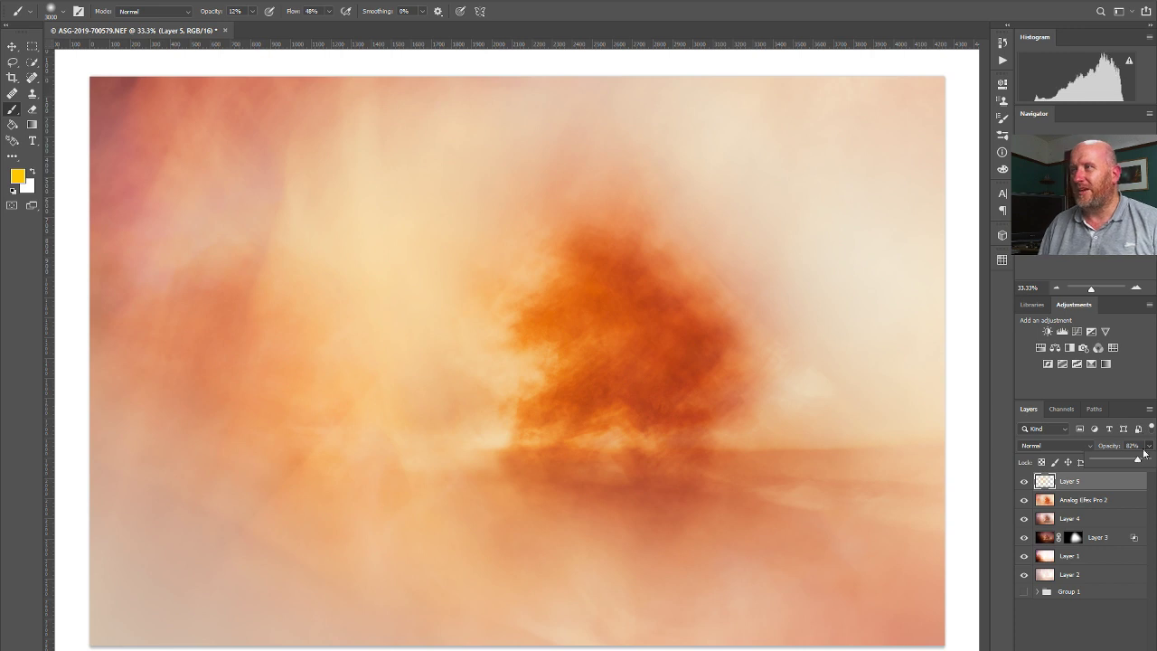
Add a Curves adjustment layer that brightens the image, raising input 163 to output 188 and input 69 to output 84.
click(1078, 337)
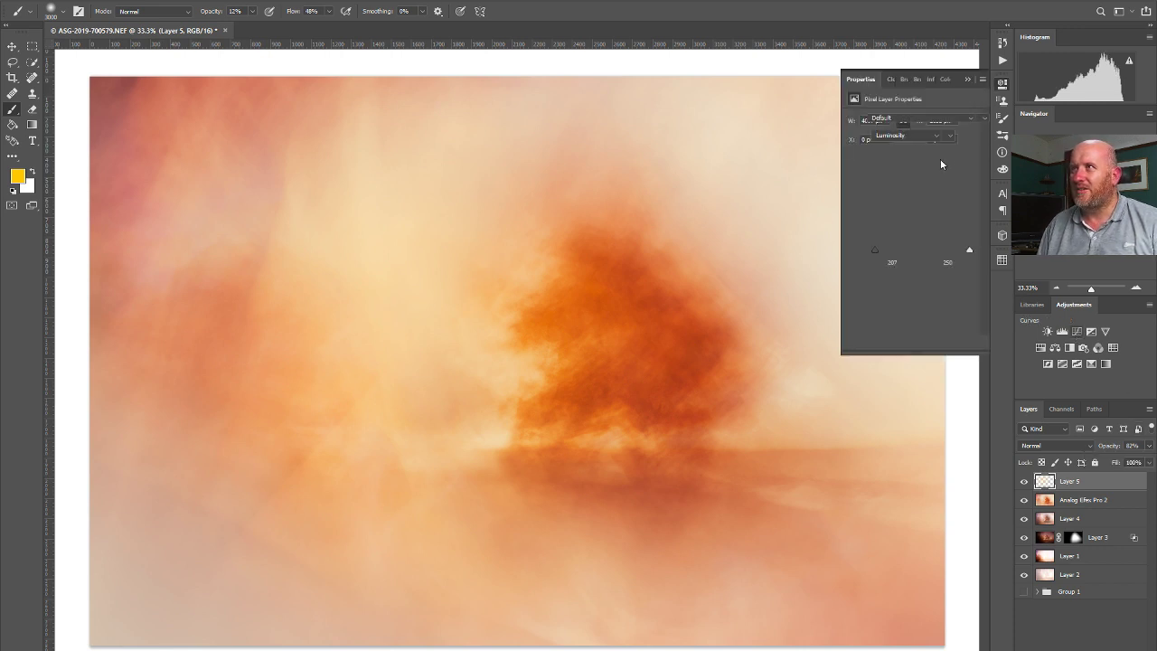
drag(940, 178, 935, 172)
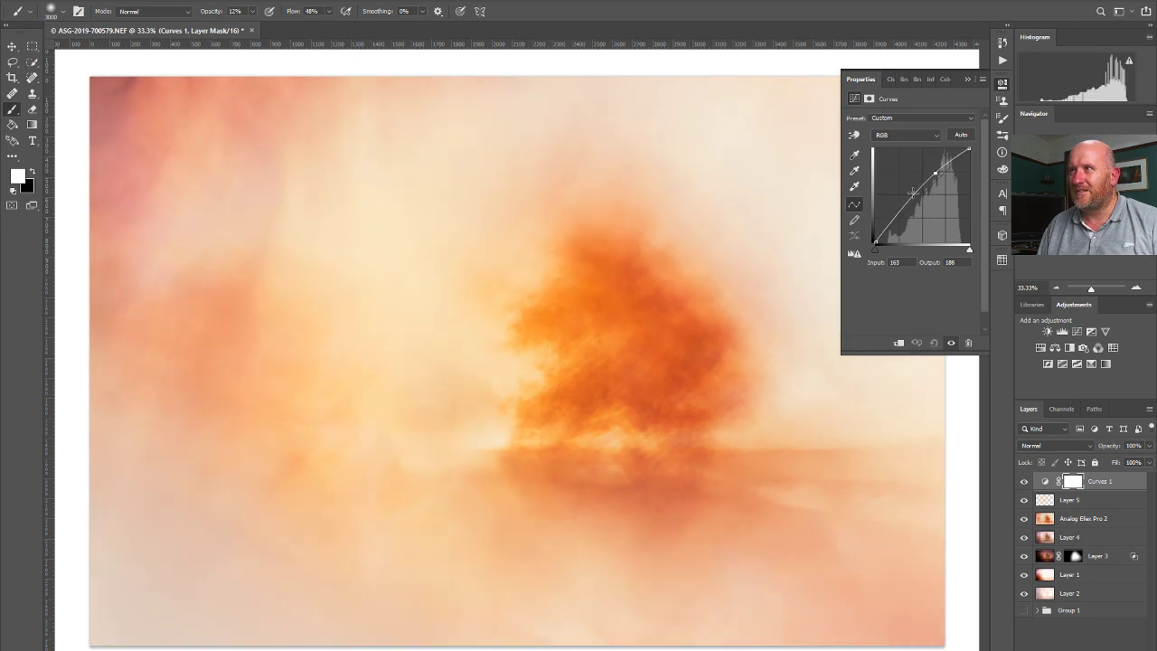
drag(901, 215, 901, 211)
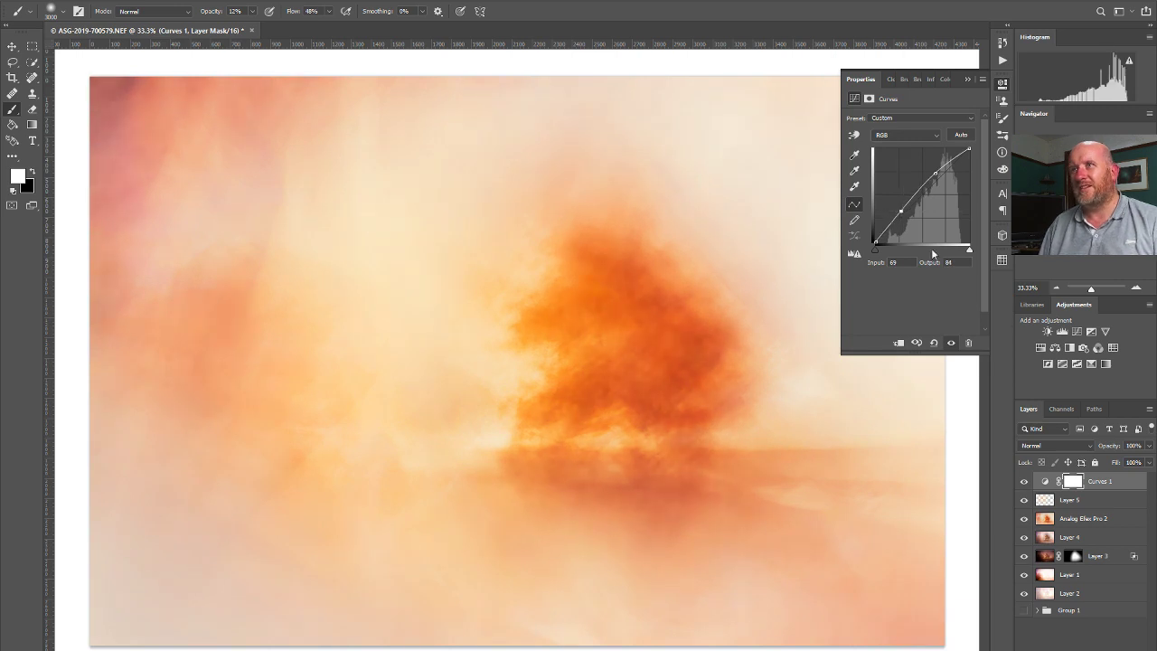
click(1001, 83)
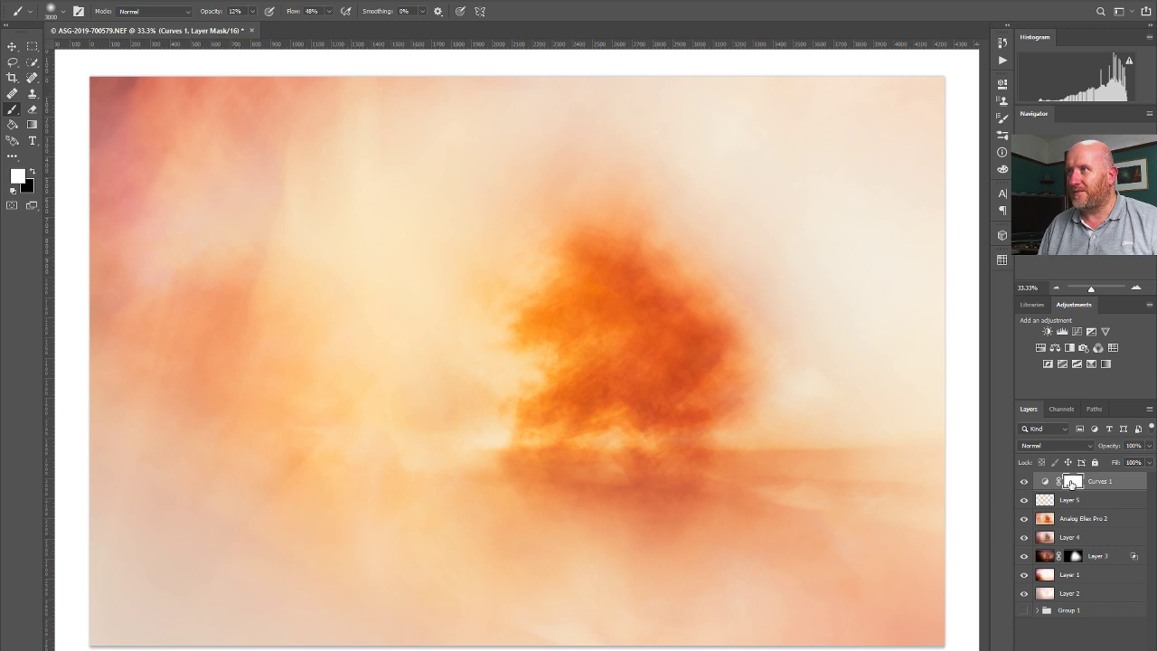
Invert the Curves adjustment layer's mask to solid black.
key(alt+ctrl+r)
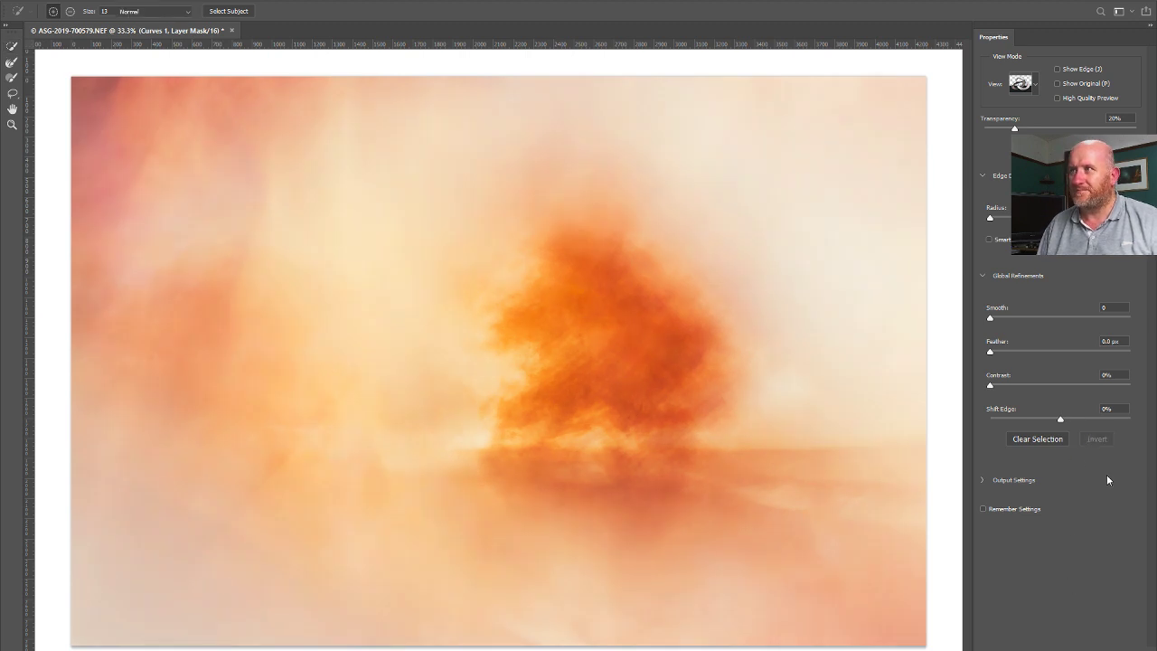
key(Escape)
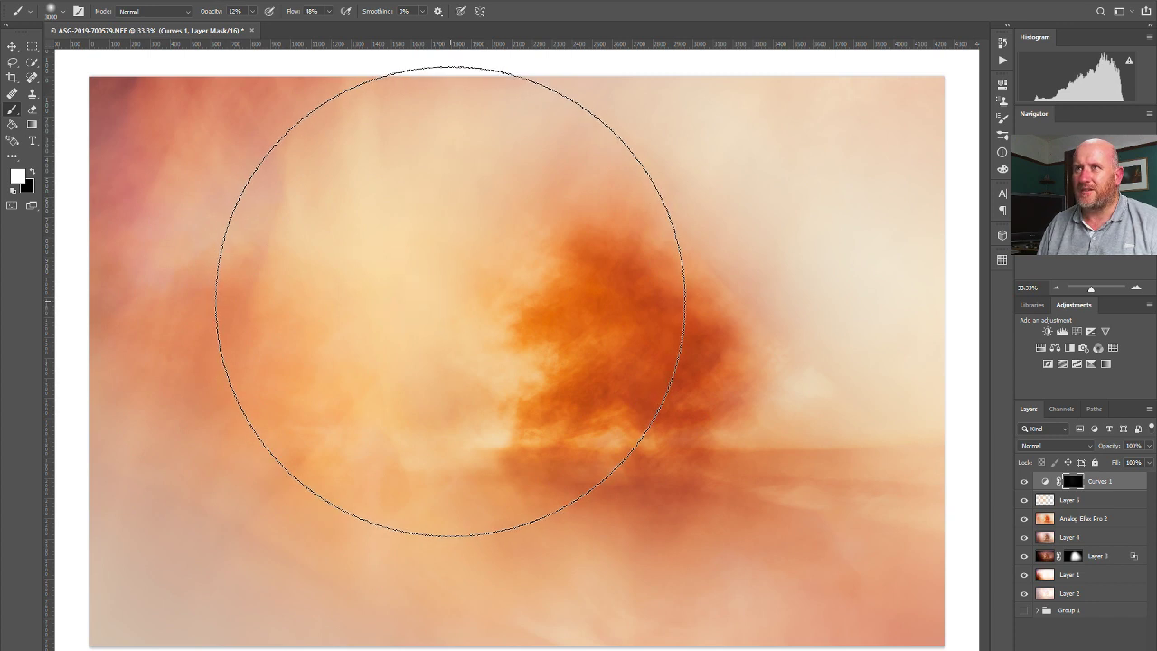
Paint white at 100% brush opacity on the Curves mask over the glow and tree, and compare the adjustment on and off.
drag(251, 13, 251, 34)
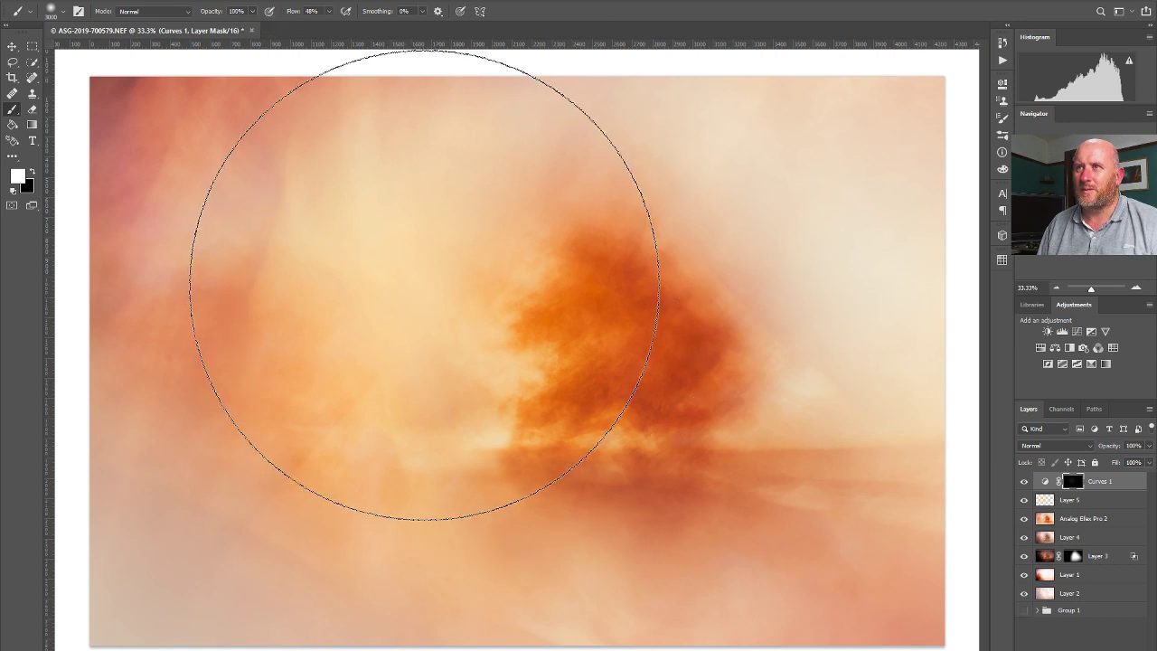
mouse_move(426, 284)
mouse_down()
mouse_move(464, 312)
mouse_move(349, 349)
mouse_move(305, 322)
mouse_up()
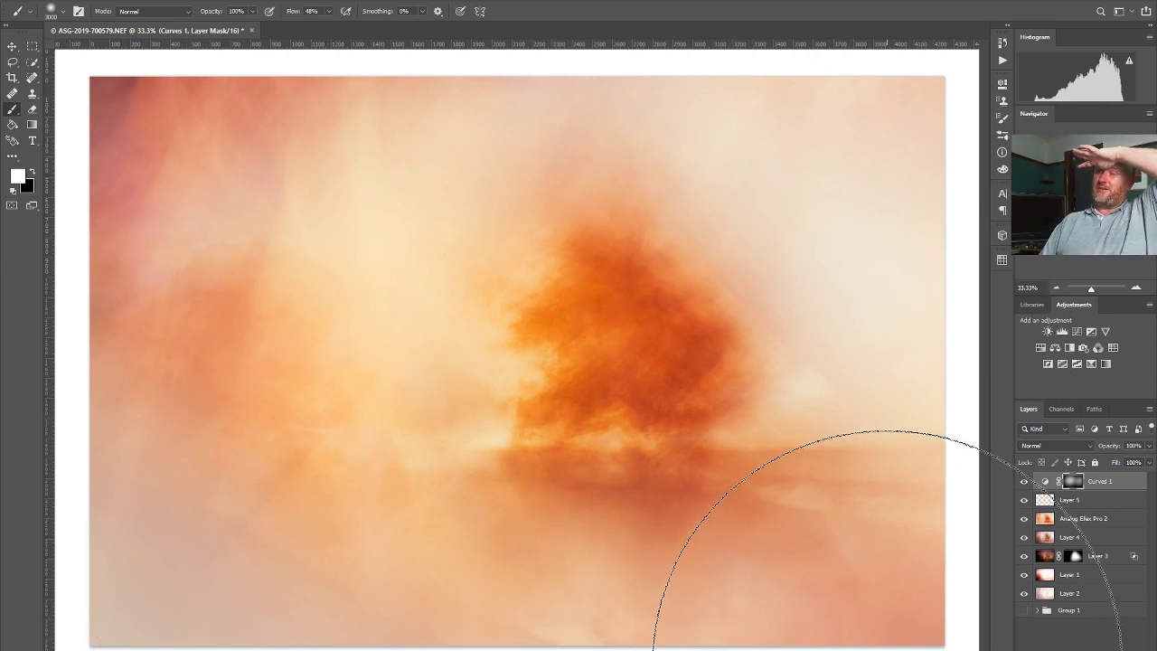
click(1025, 482)
click(1025, 482)
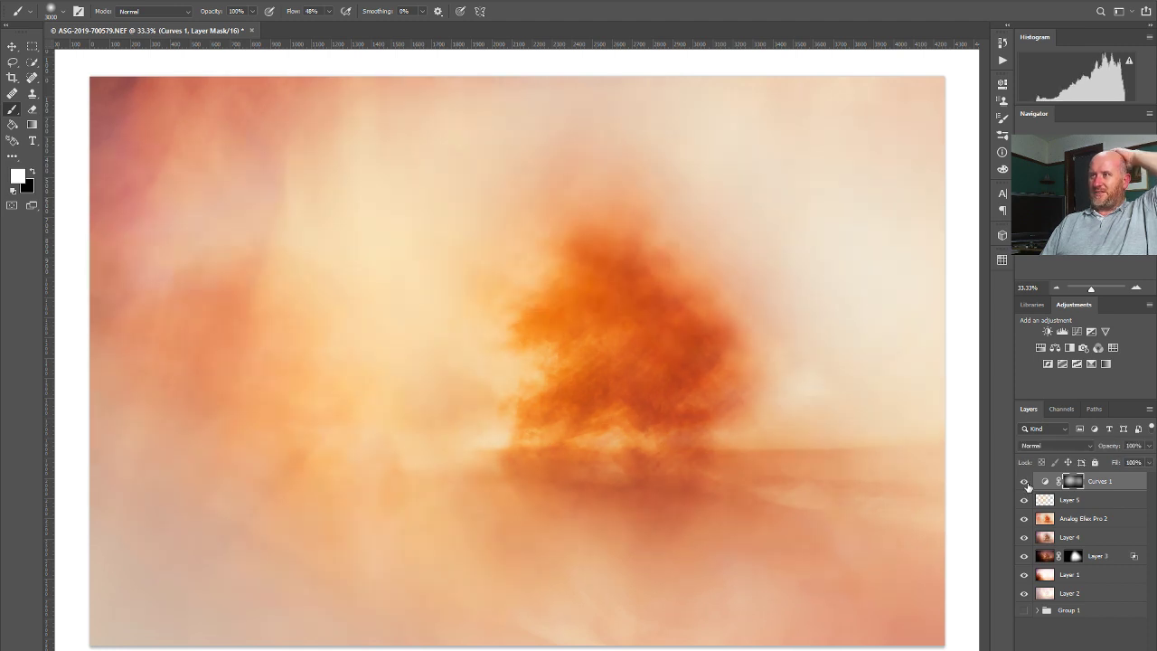
click(1025, 482)
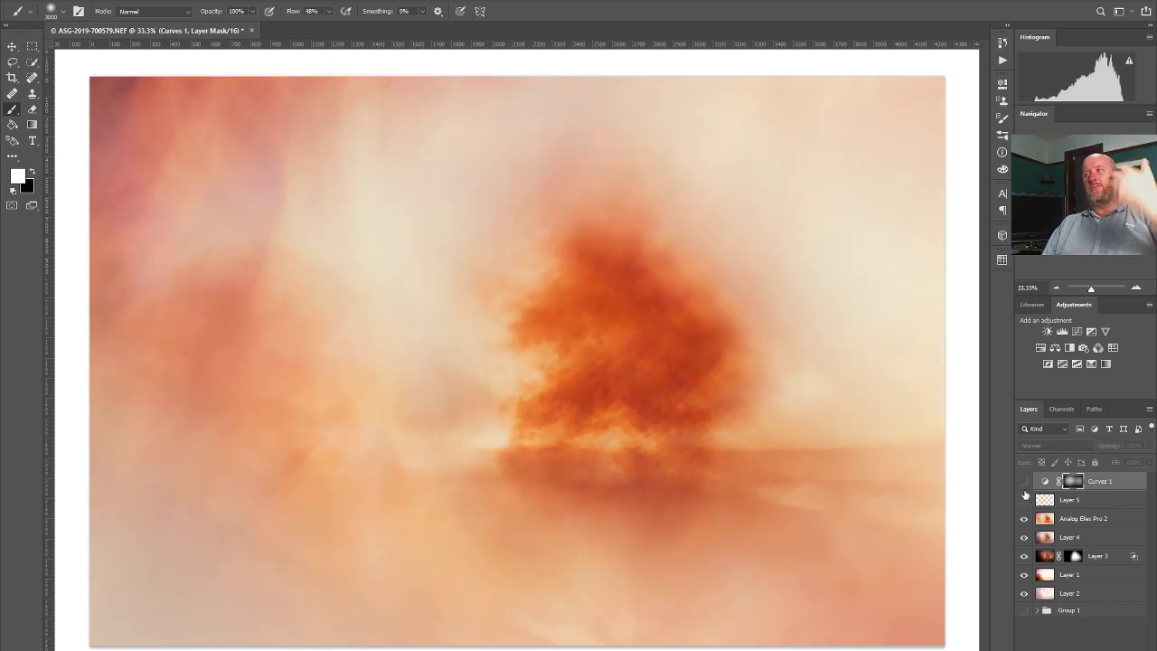
click(1024, 482)
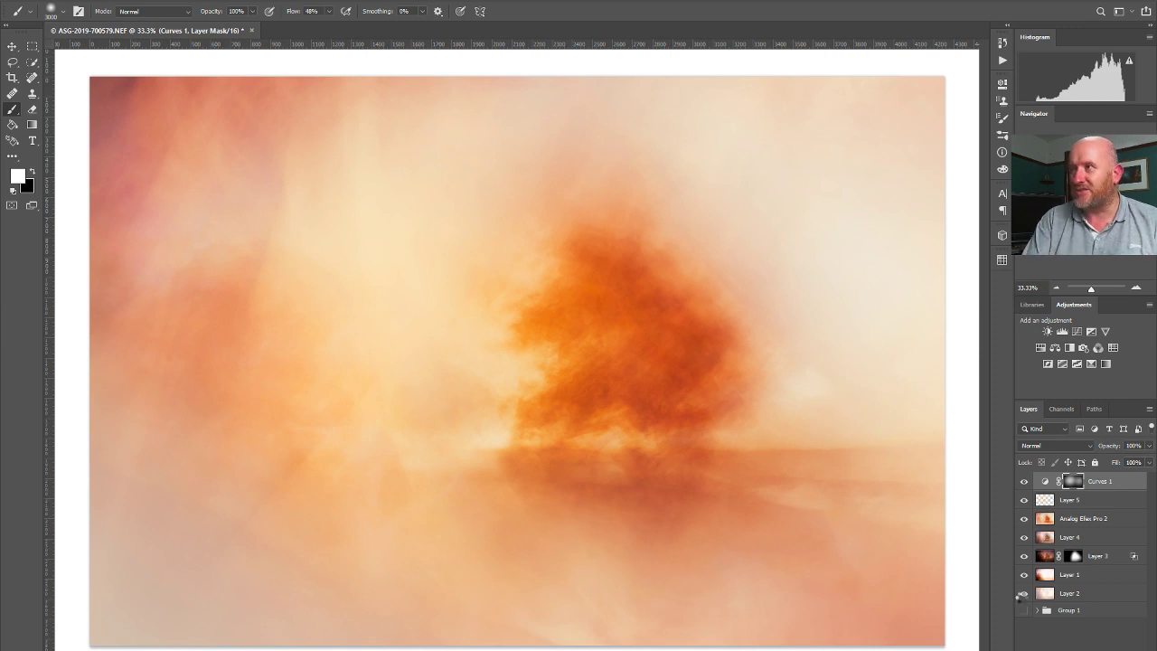
Stamp all visible layers onto a new layer and open it in the Viveza 2 filter.
key(ctrl+shift+alt+e)
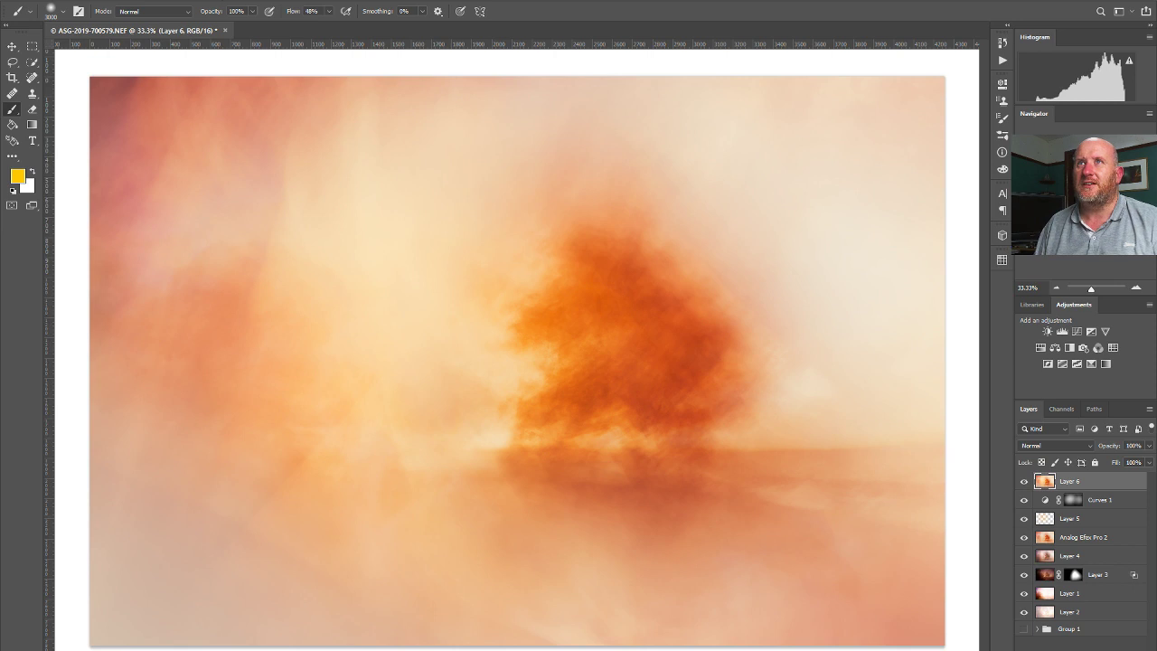
click(180, 1)
mouse_move(206, 253)
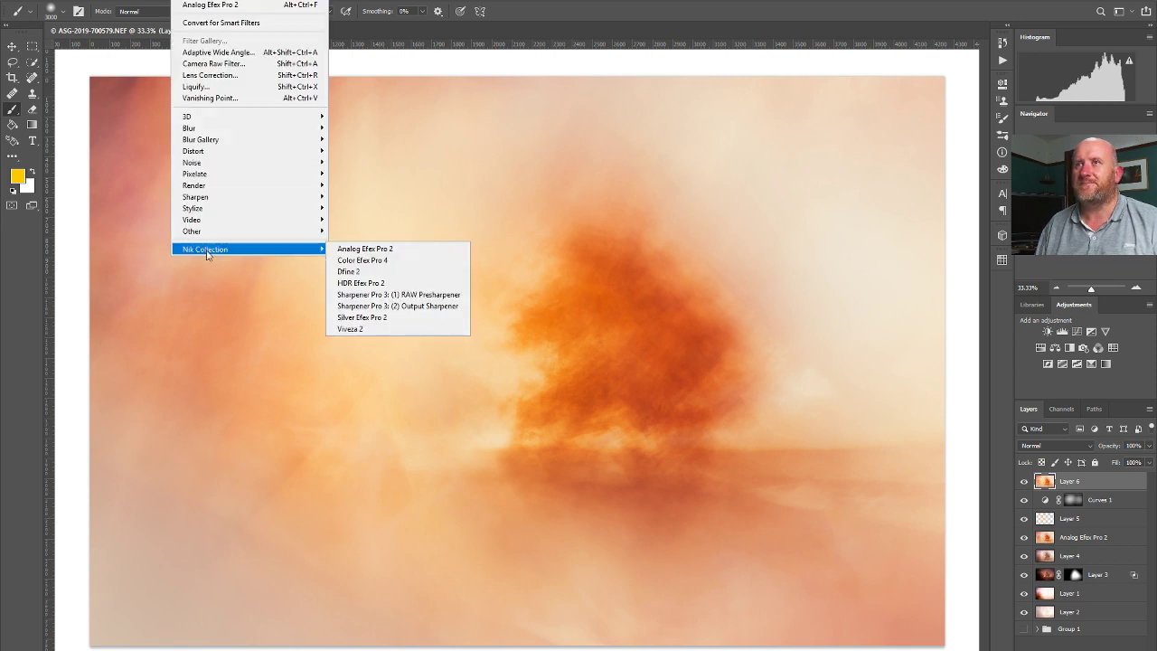
click(381, 329)
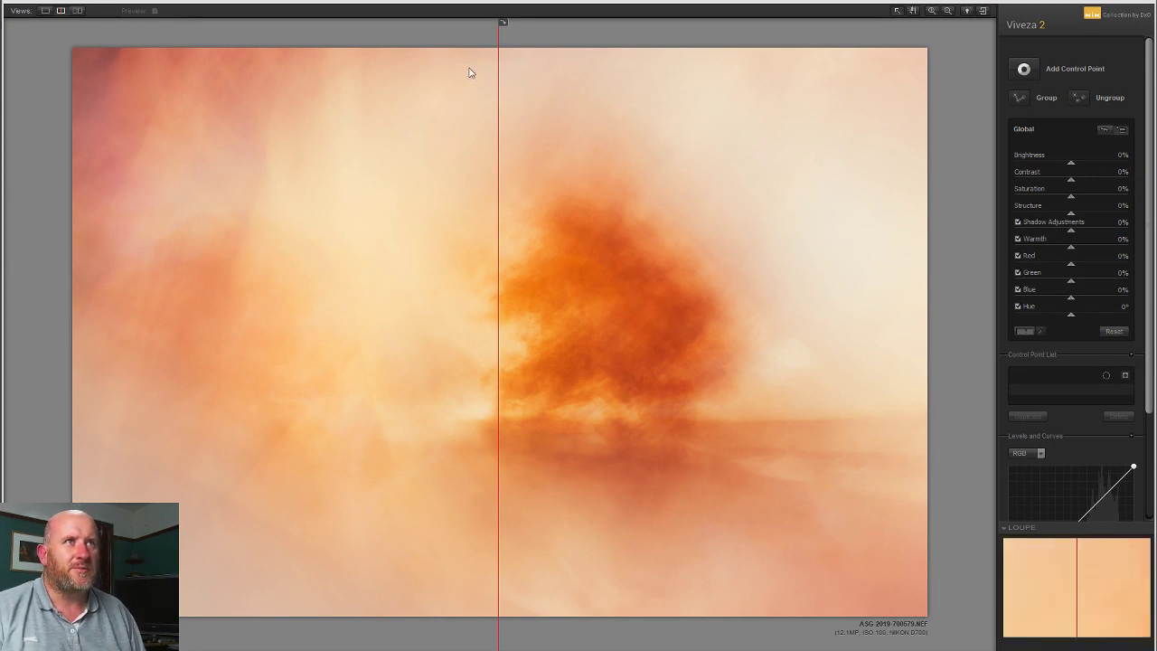
Fit the whole image in the Viveza preview and shift the before/after divider to the image's left edge.
click(500, 82)
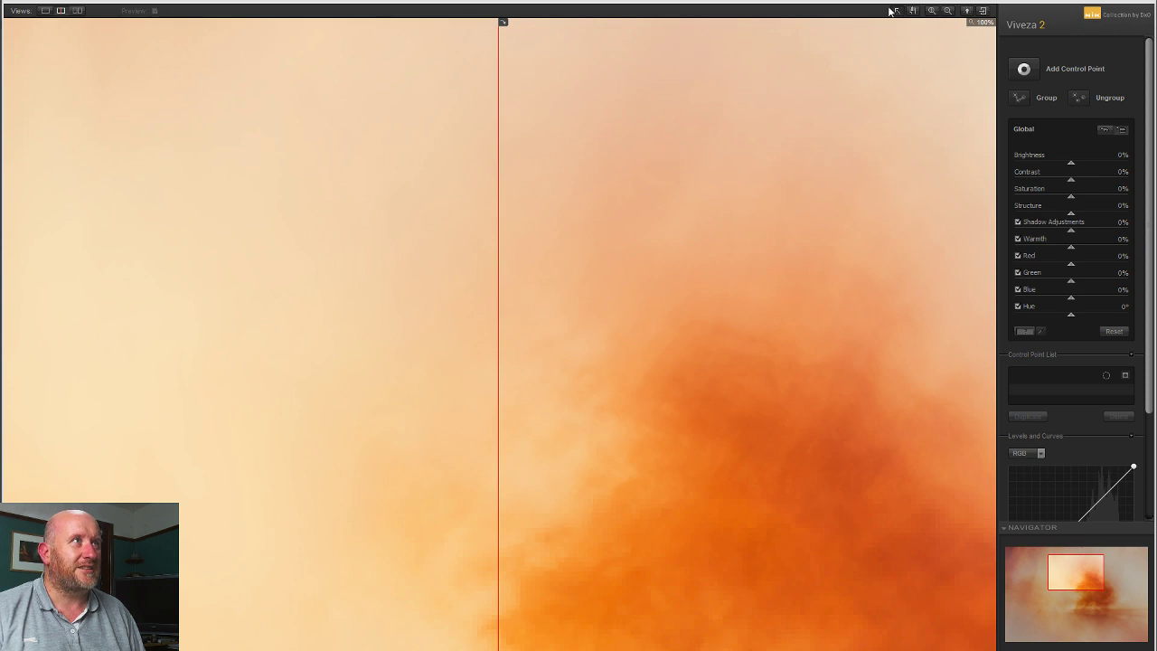
click(942, 18)
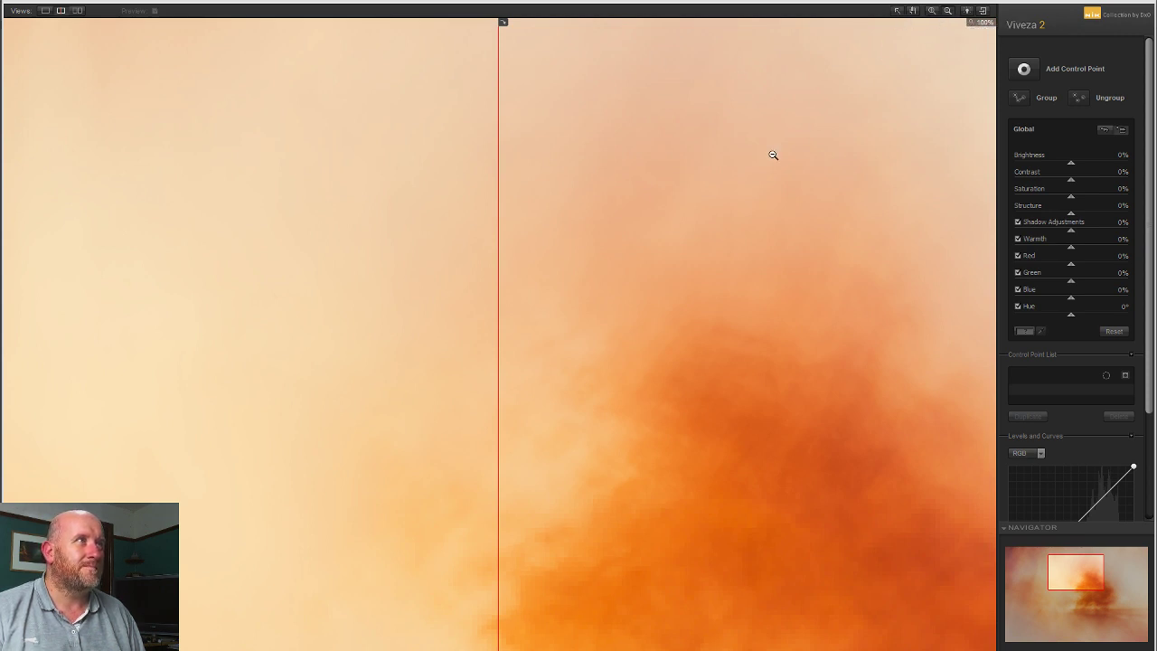
click(720, 170)
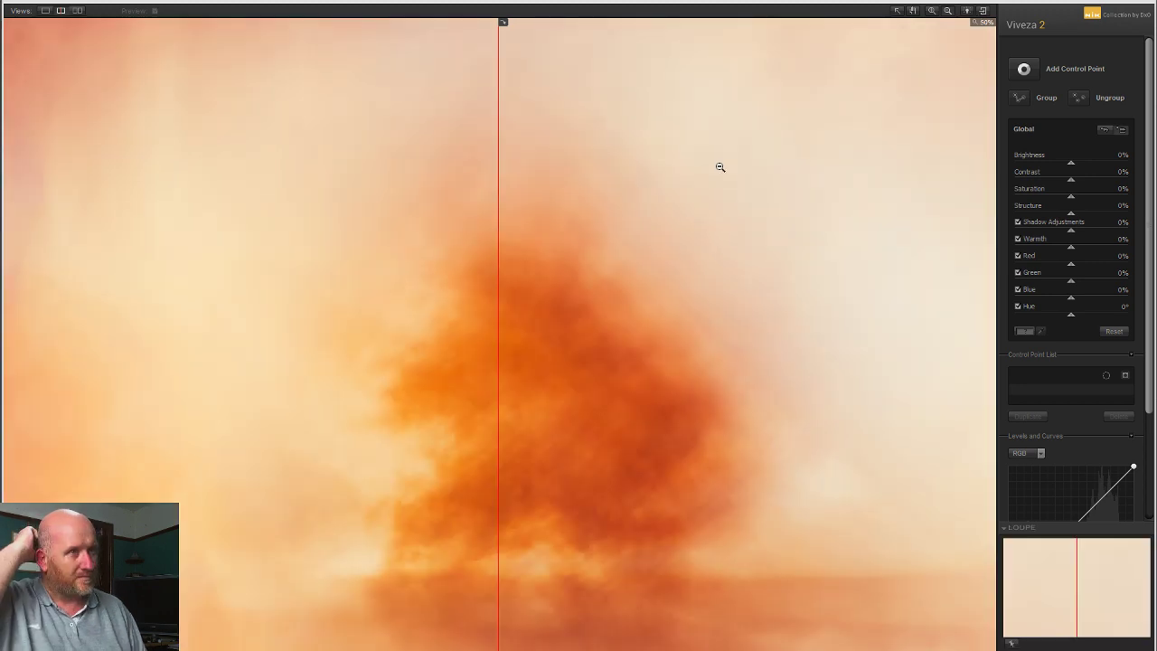
click(358, 276)
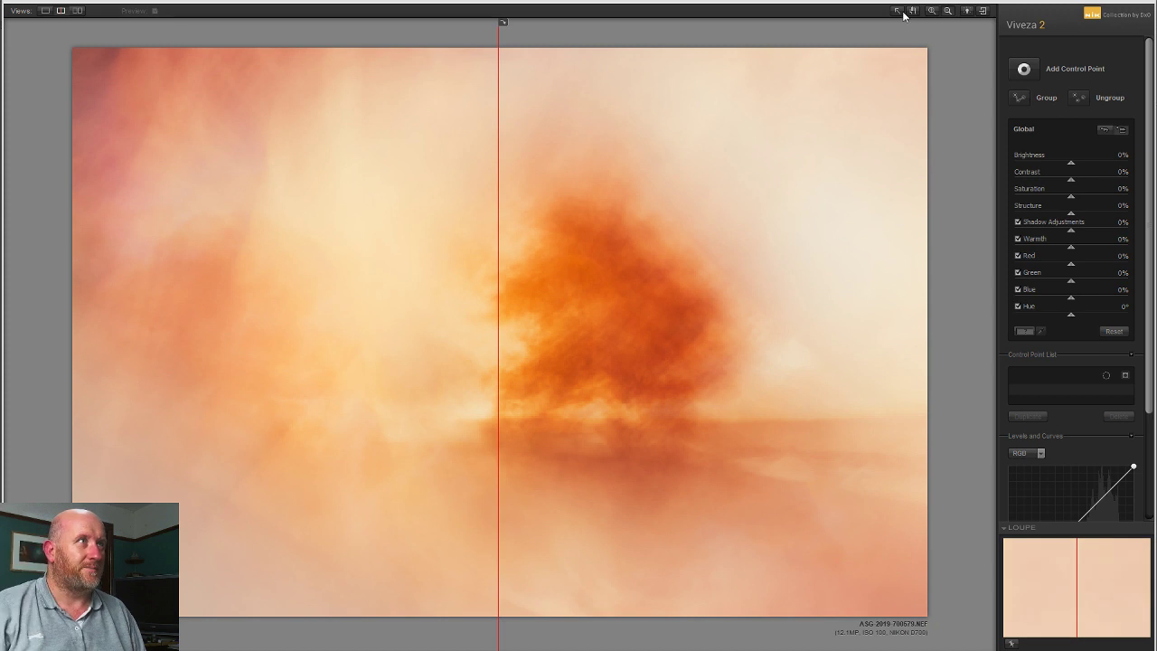
drag(499, 34, 87, 25)
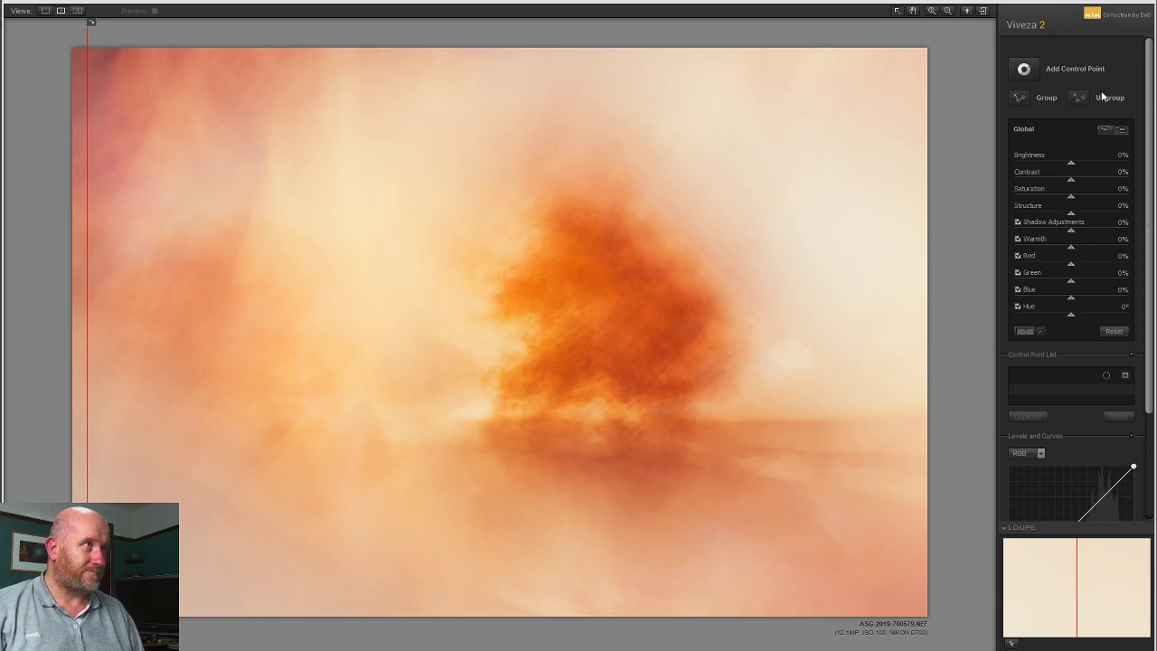
Add a control point in the glow beside the tree with a size of 11% and brightness of 42%.
click(1030, 69)
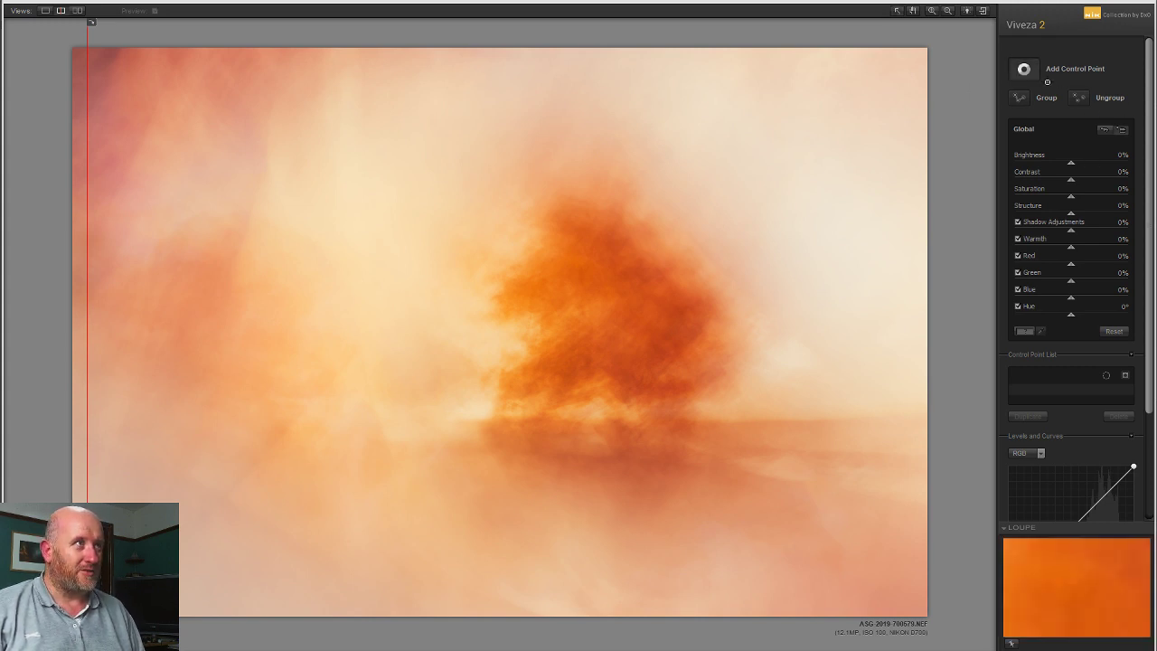
click(410, 297)
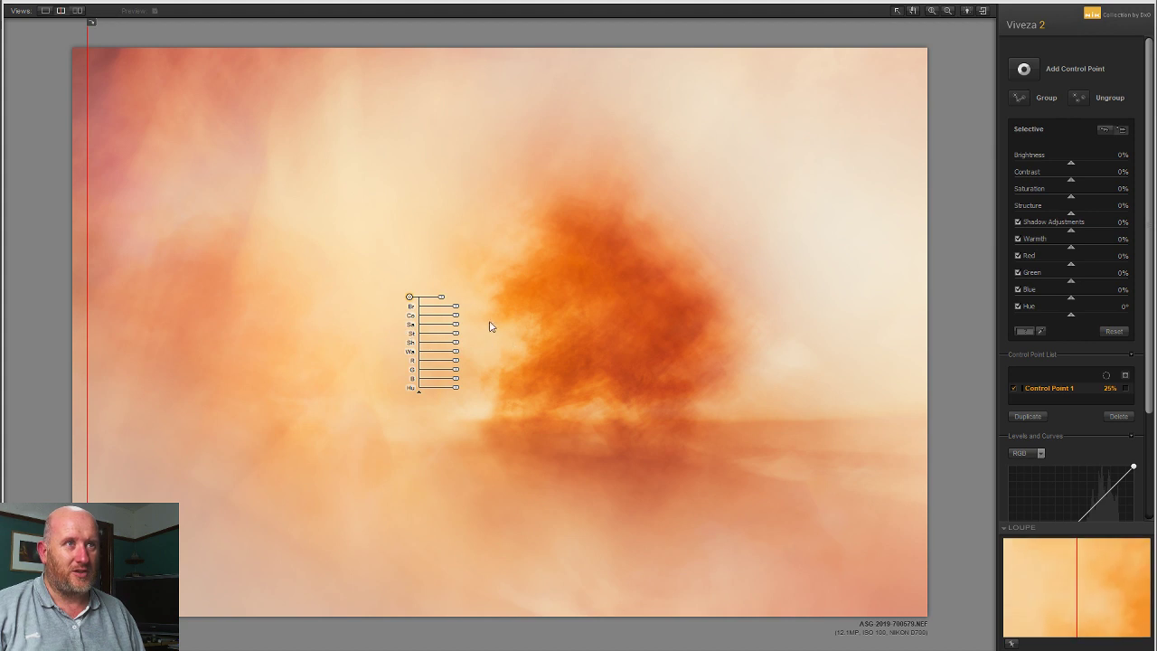
drag(442, 301, 472, 310)
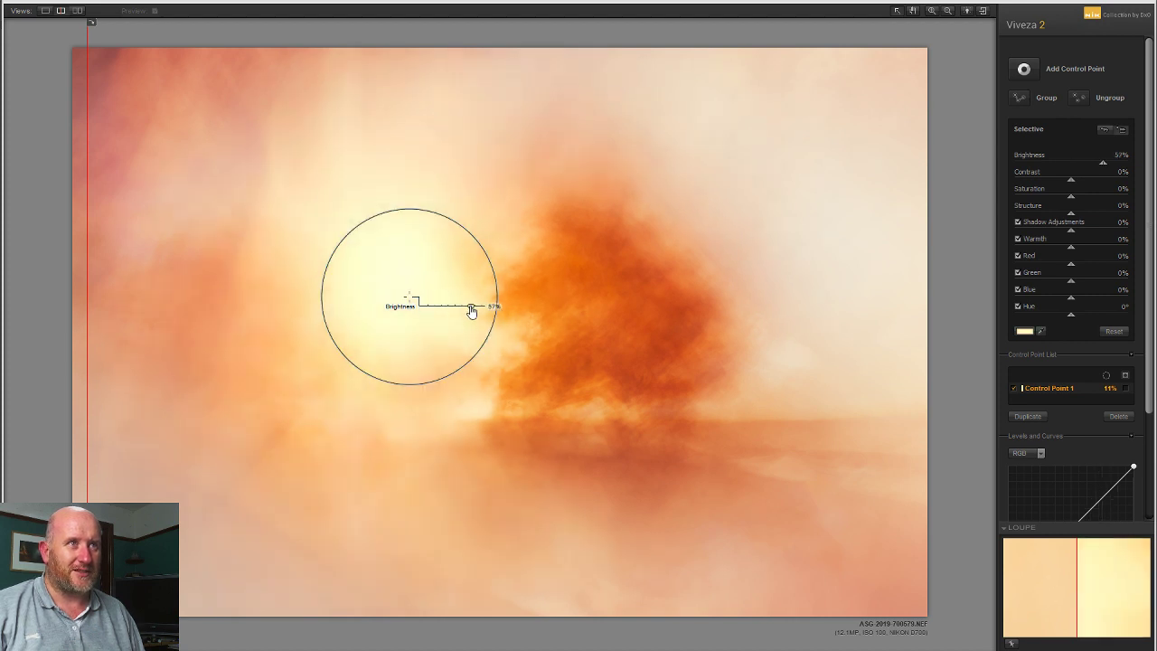
drag(475, 312, 471, 312)
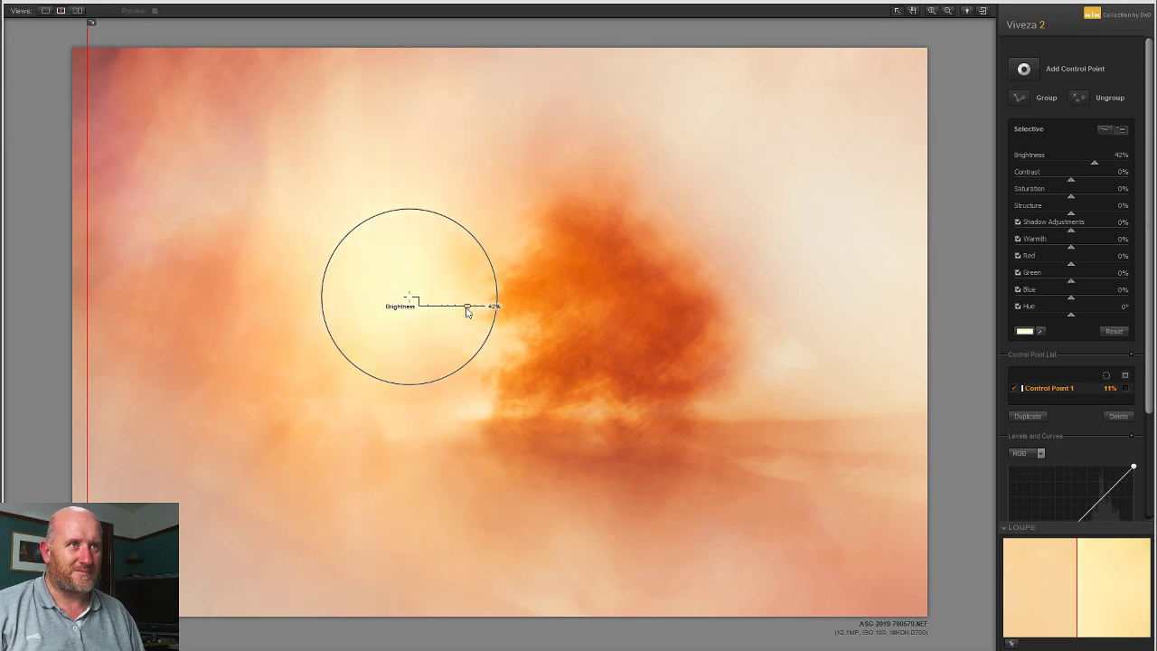
click(419, 312)
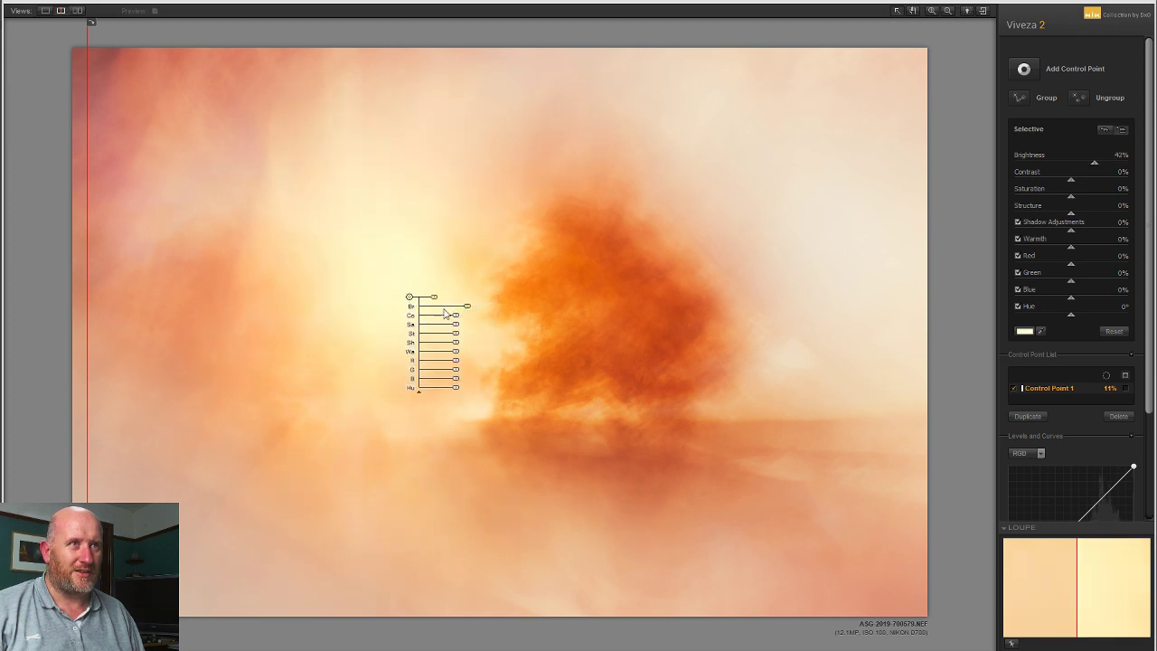
Set the glow control point's contrast to 9% and shift the point slightly up and closer to the tree.
drag(449, 321, 429, 290)
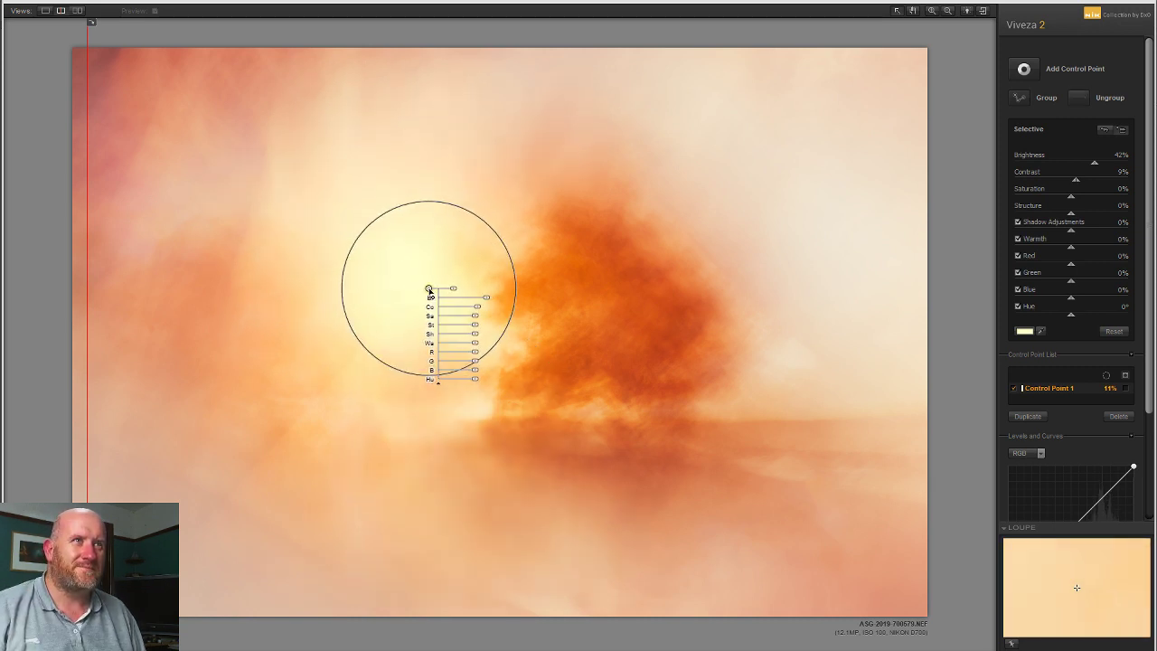
click(949, 343)
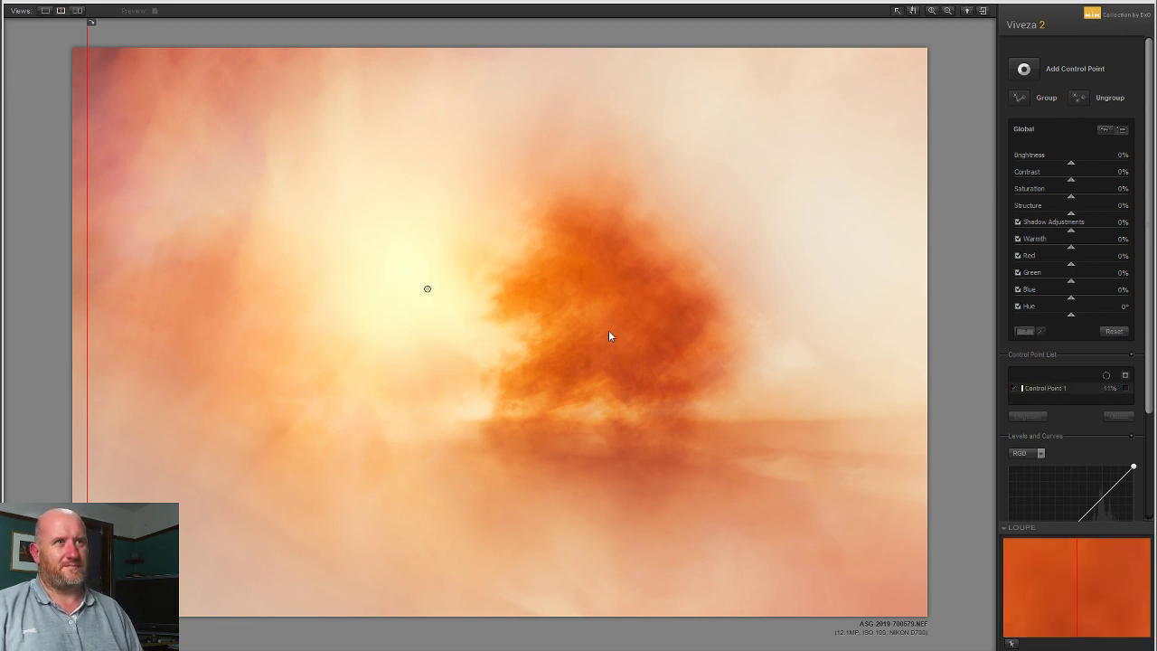
click(427, 289)
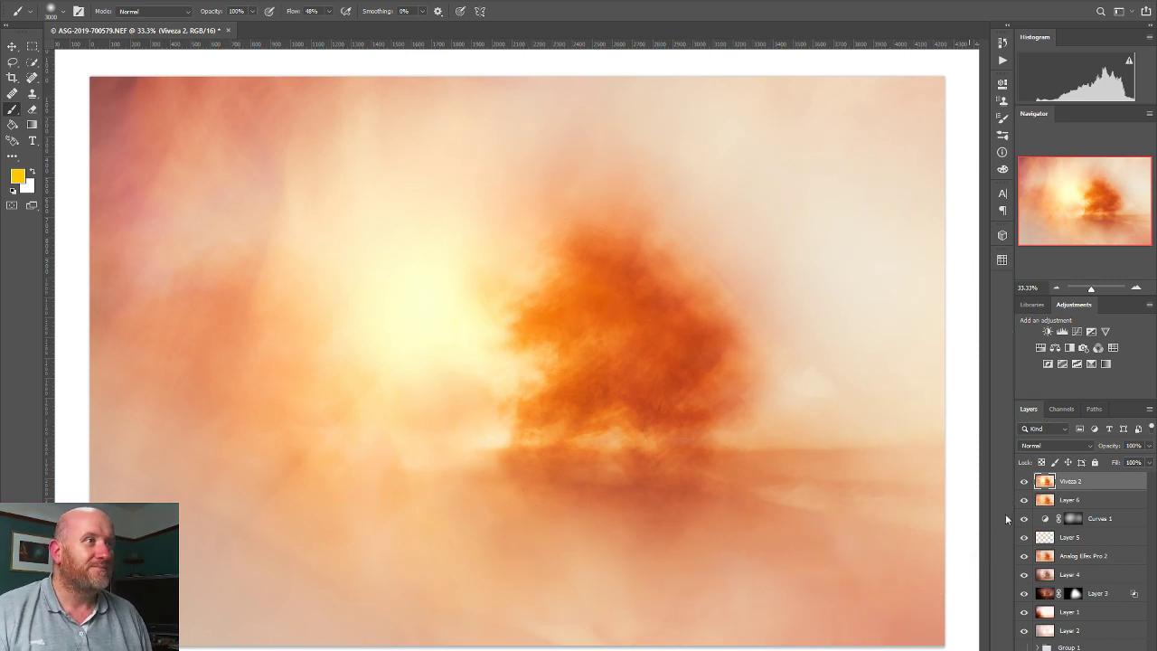
Group the layers from Viveza 2 down to Layer 5 and compare the image with and without the group.
shift+click(1079, 539)
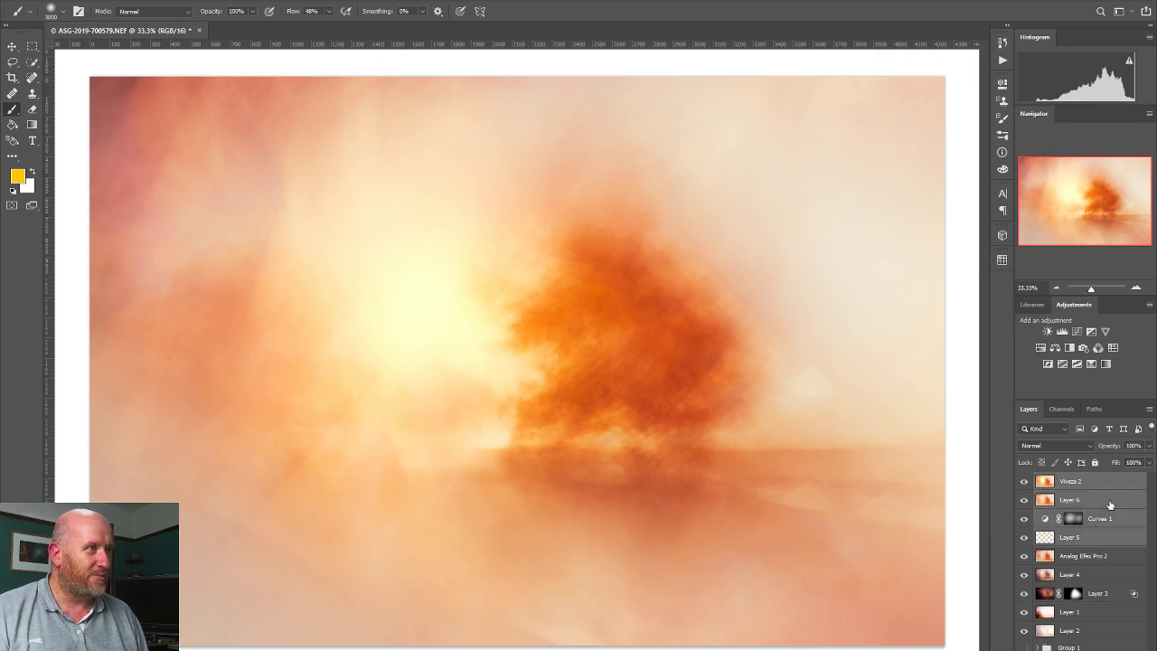
drag(1110, 485, 1110, 648)
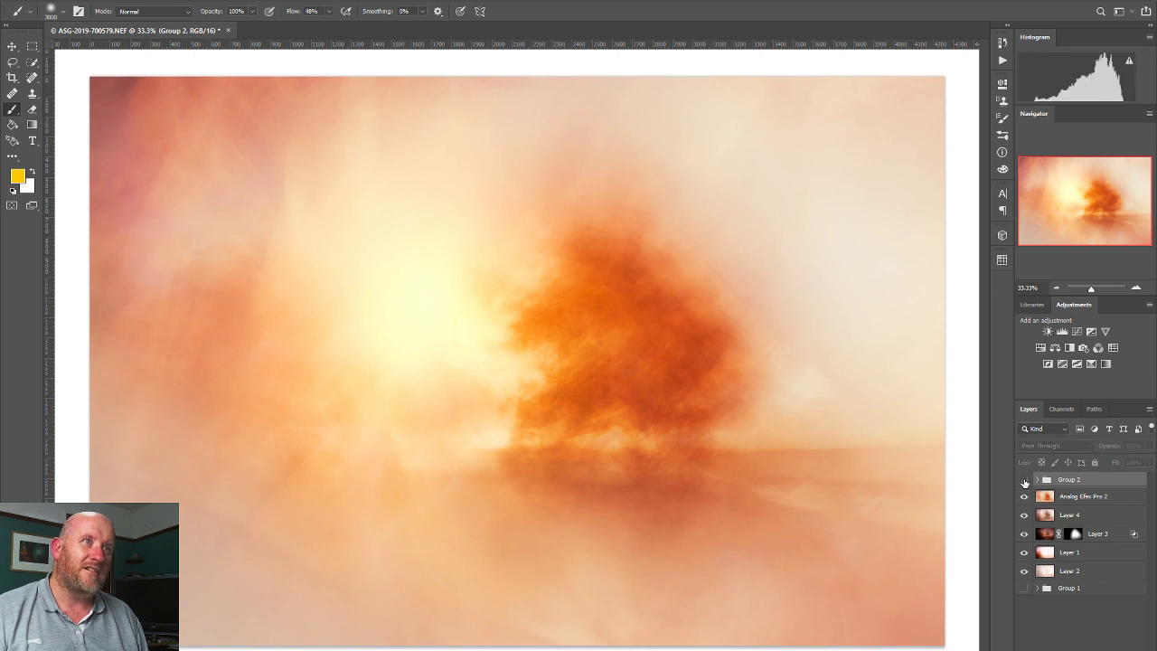
click(1024, 480)
click(1024, 483)
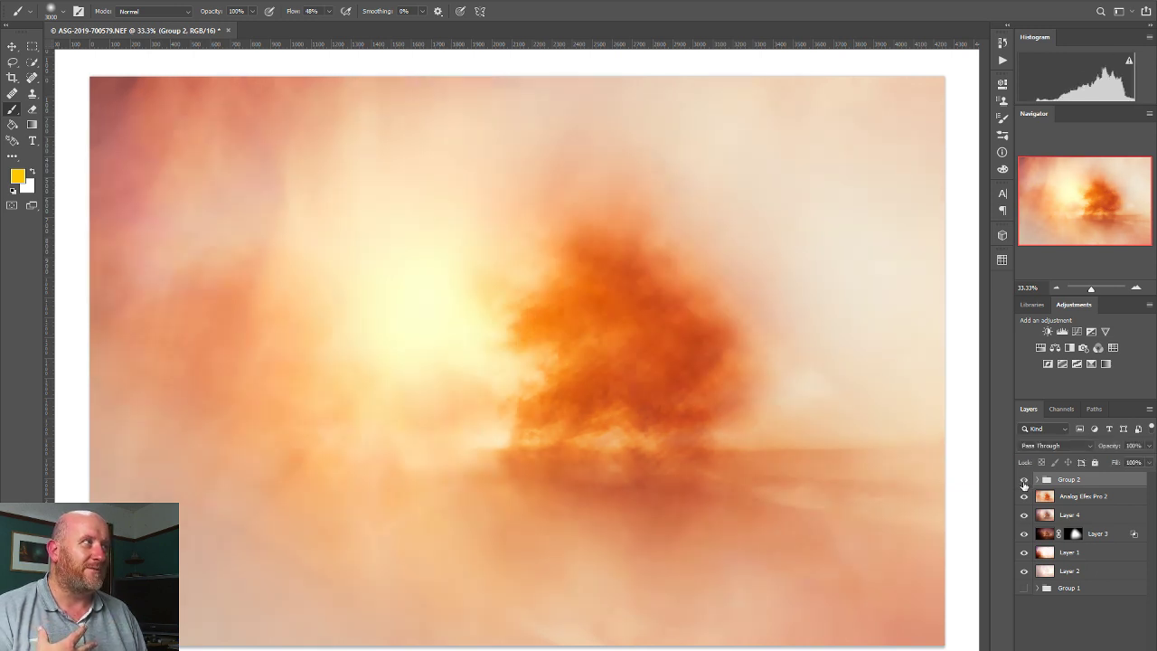
click(1024, 480)
click(1025, 480)
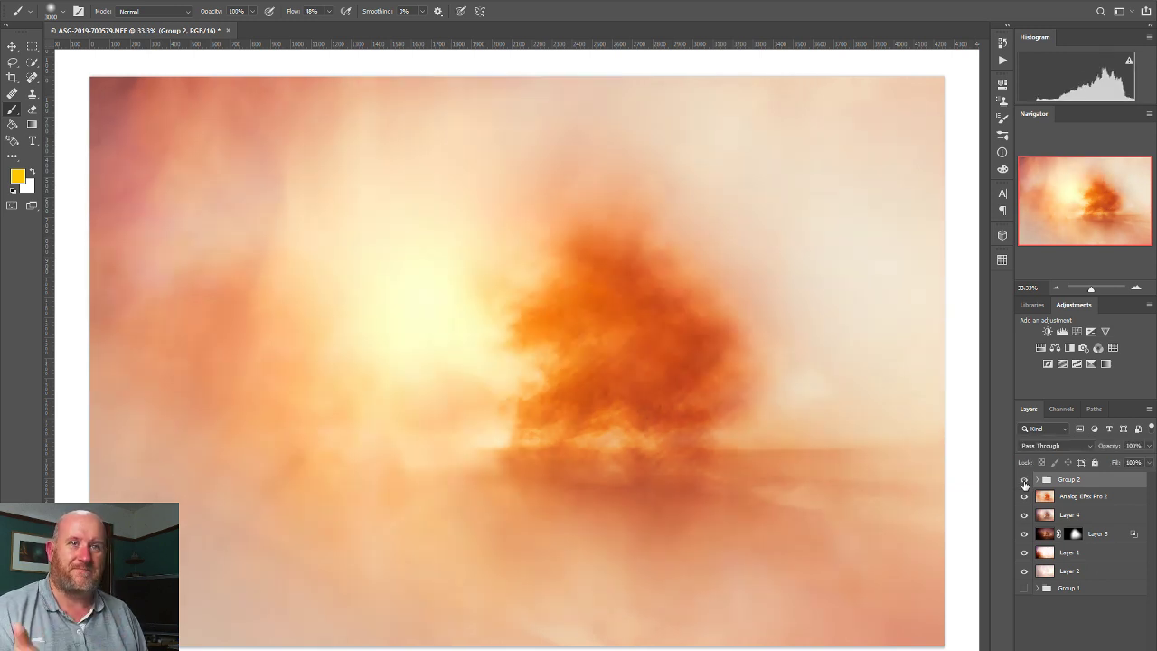
click(1025, 480)
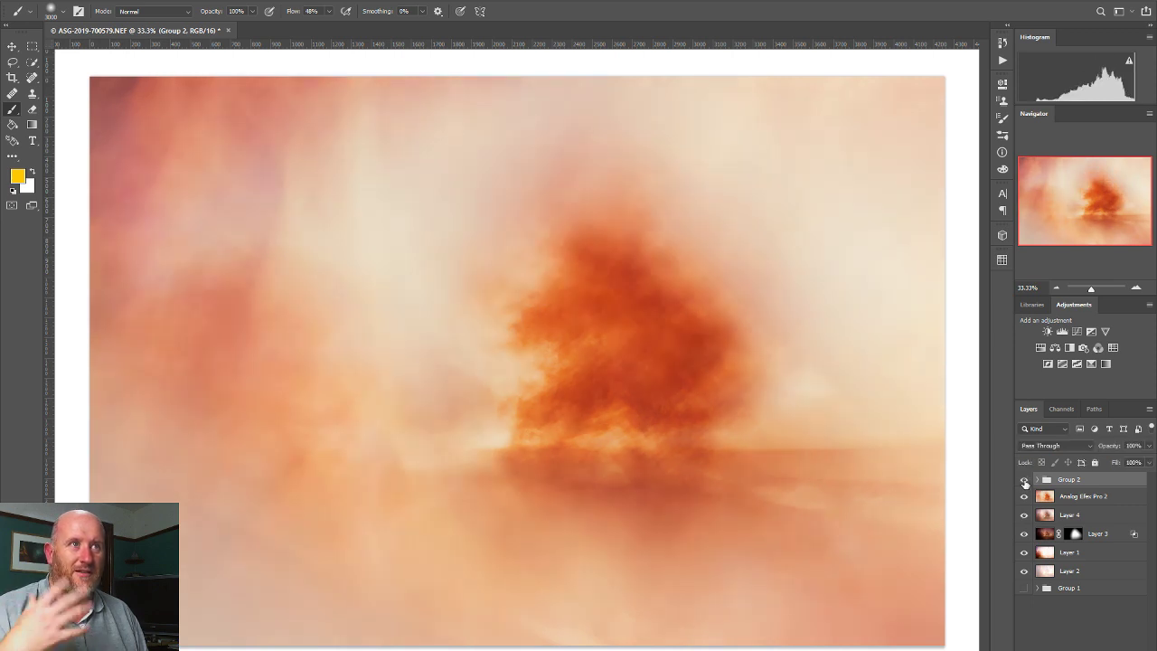
click(1024, 480)
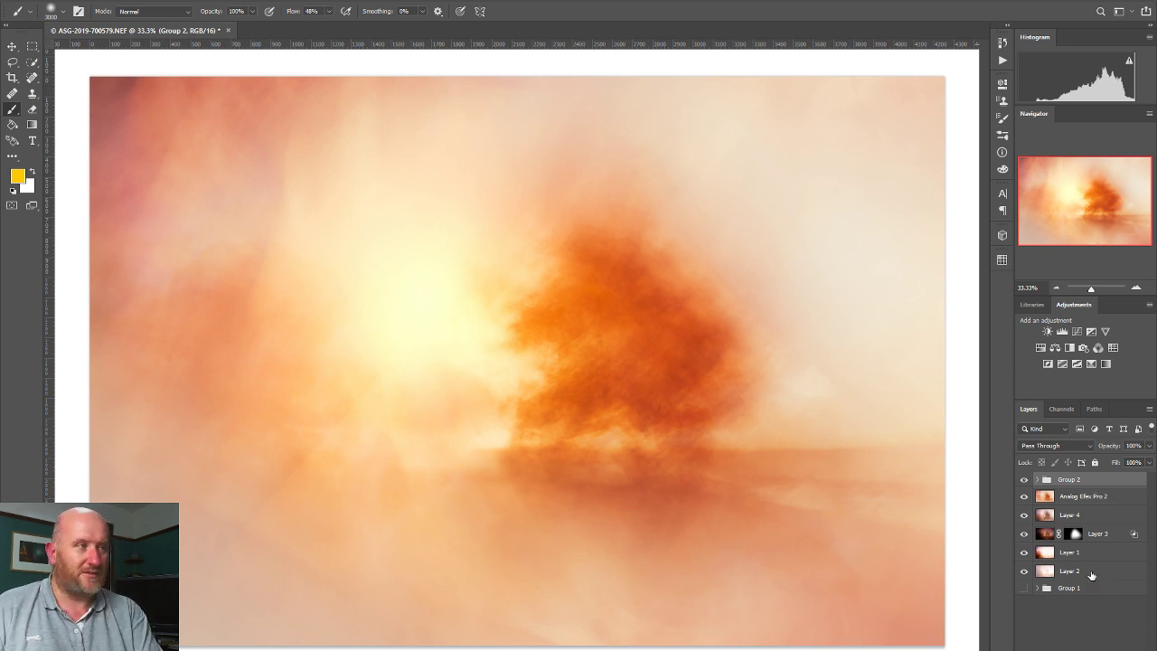
Stamp all visible layers onto a new layer and flip that layer vertically.
key(ctrl+alt+shift+e)
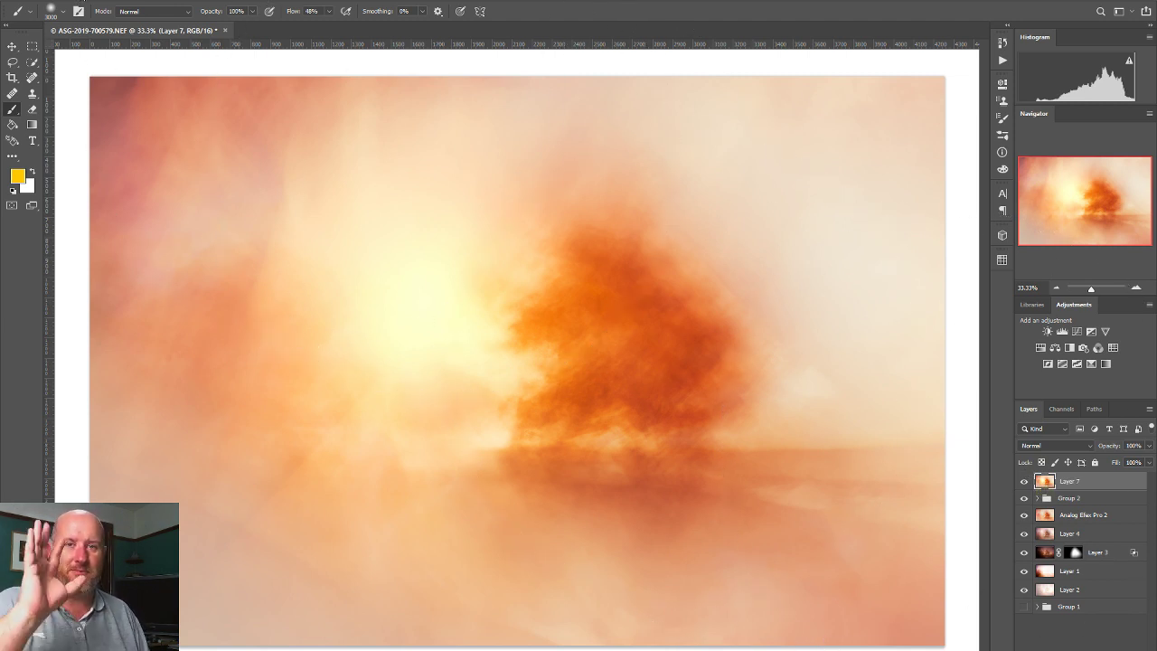
key(alt+i)
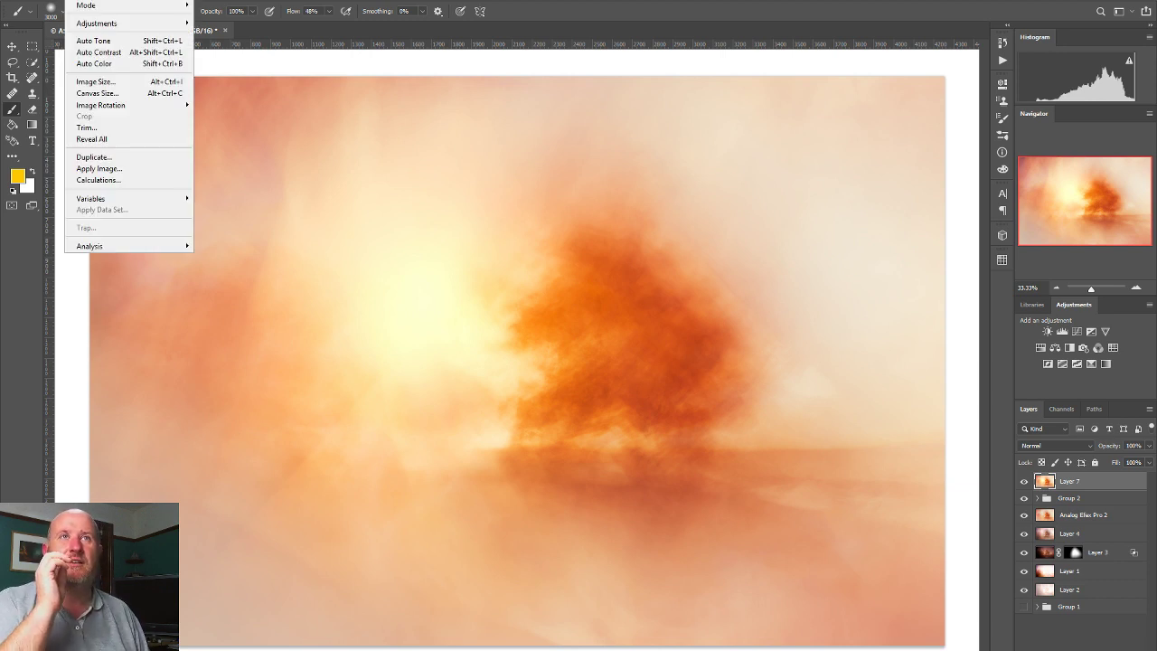
key(Right)
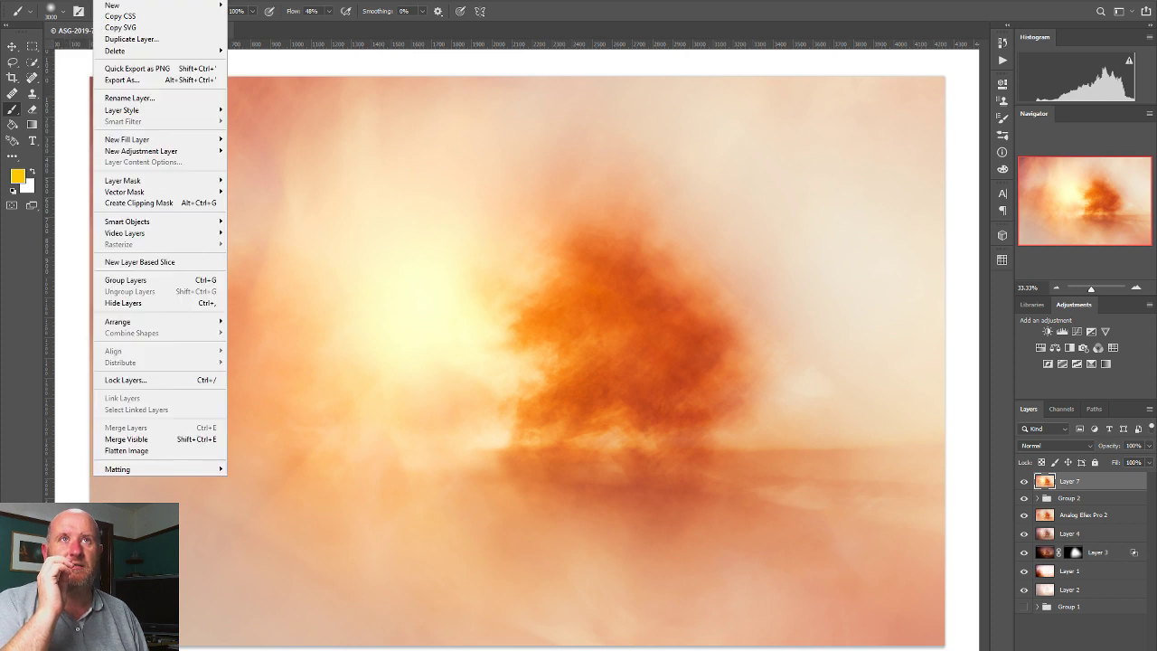
key(Left)
key(Left)
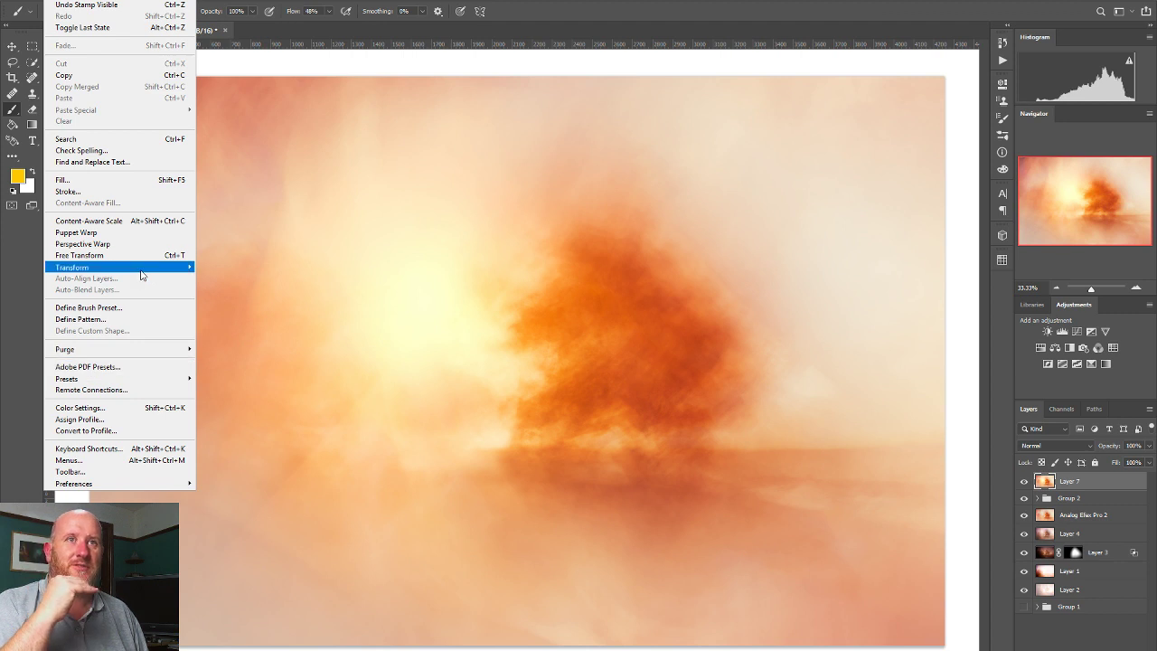
mouse_move(142, 272)
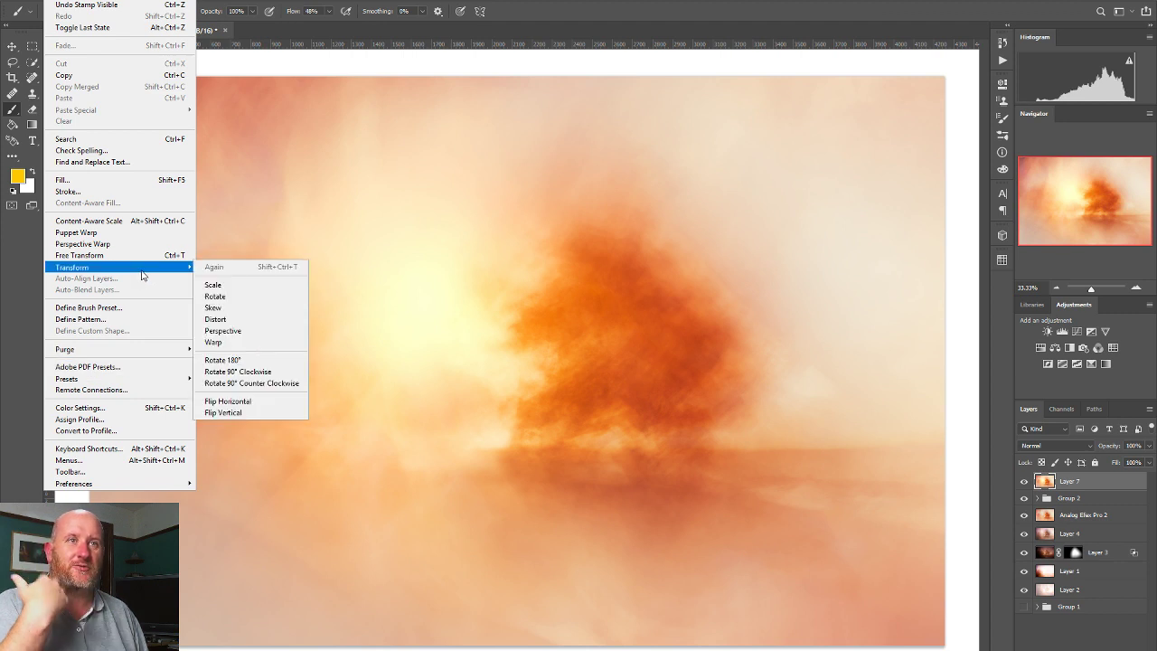
click(242, 418)
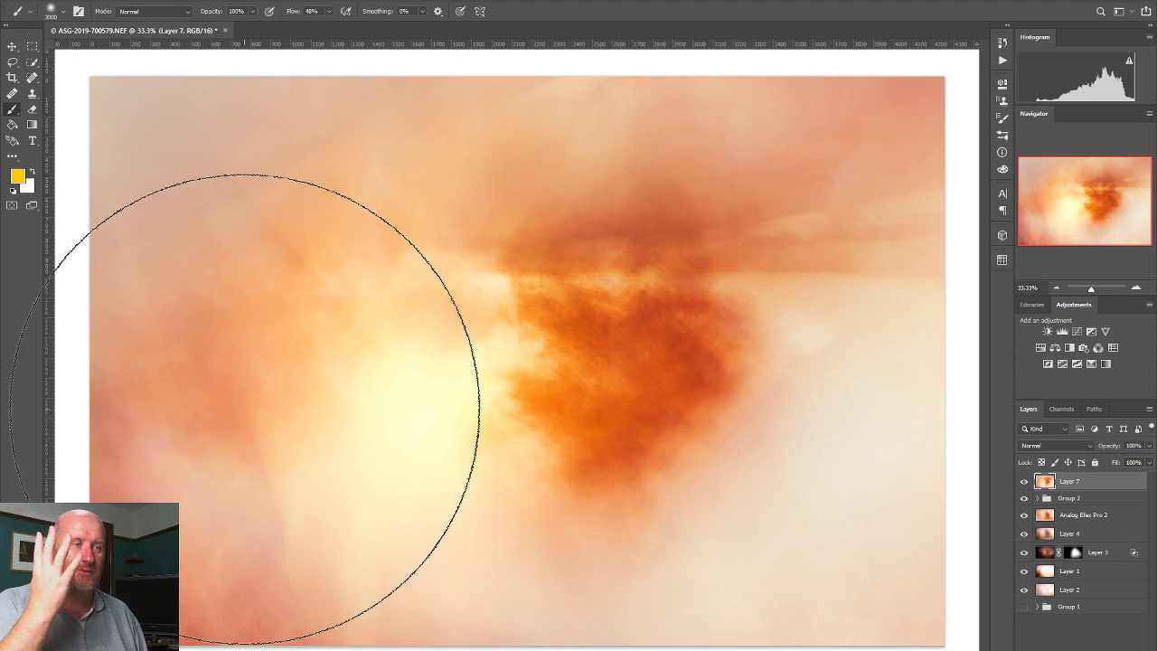
Set the flipped layer's blend mode to Lighten and position it lower so it mirrors the tree about the horizon.
key(v)
drag(368, 245, 380, 492)
click(1044, 445)
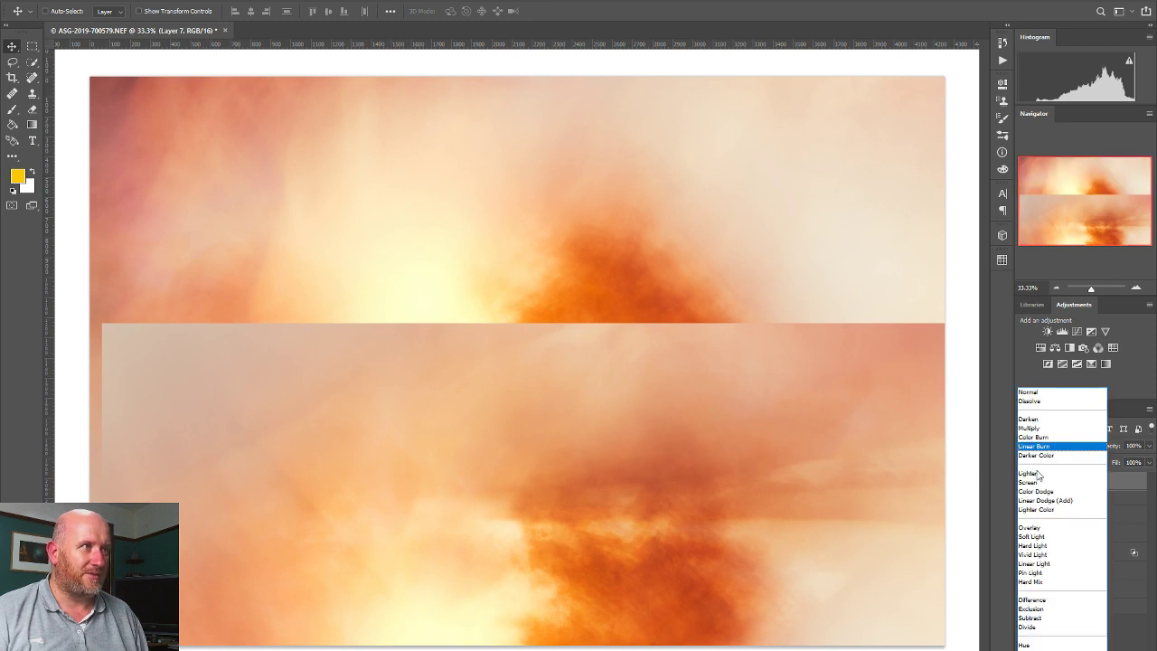
click(1031, 473)
drag(721, 468, 705, 351)
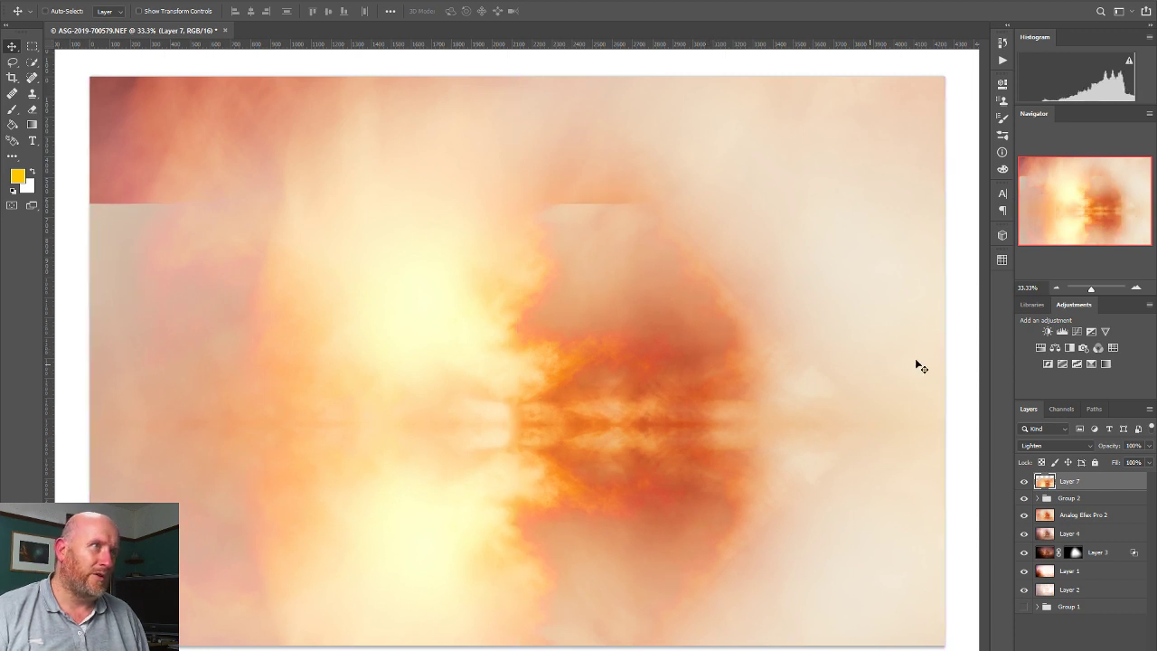
Lower Layer 7's opacity to 58% and add a mask with a vertical gradient hiding the flipped copy above the horizon.
click(1148, 462)
drag(1145, 462, 1113, 466)
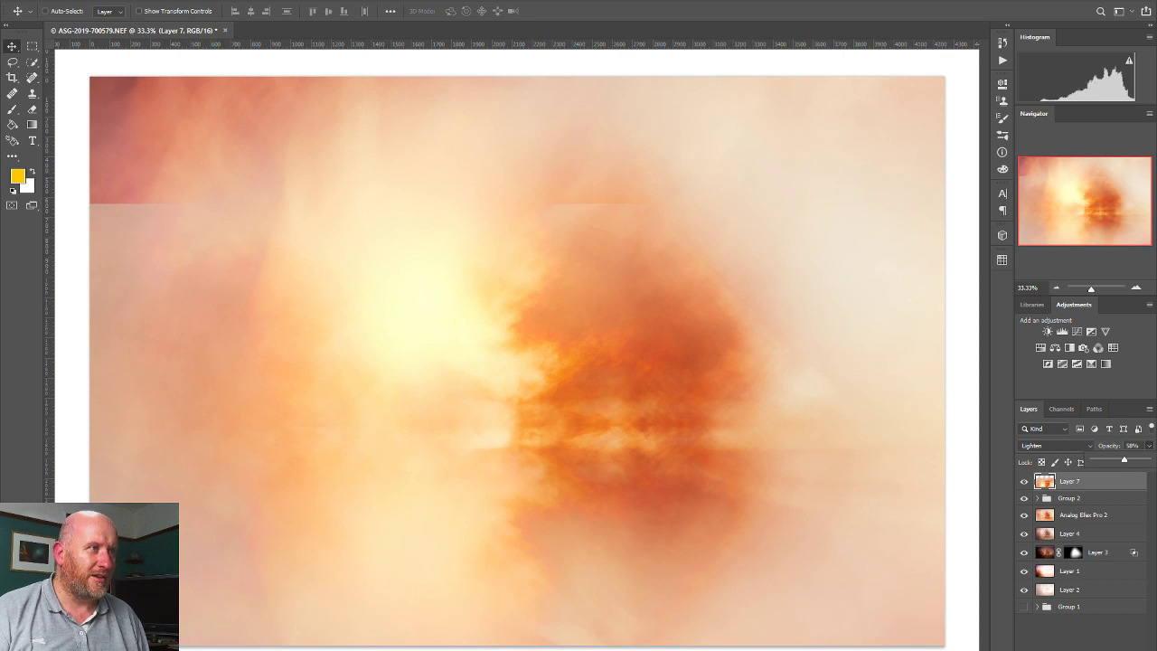
click(1076, 650)
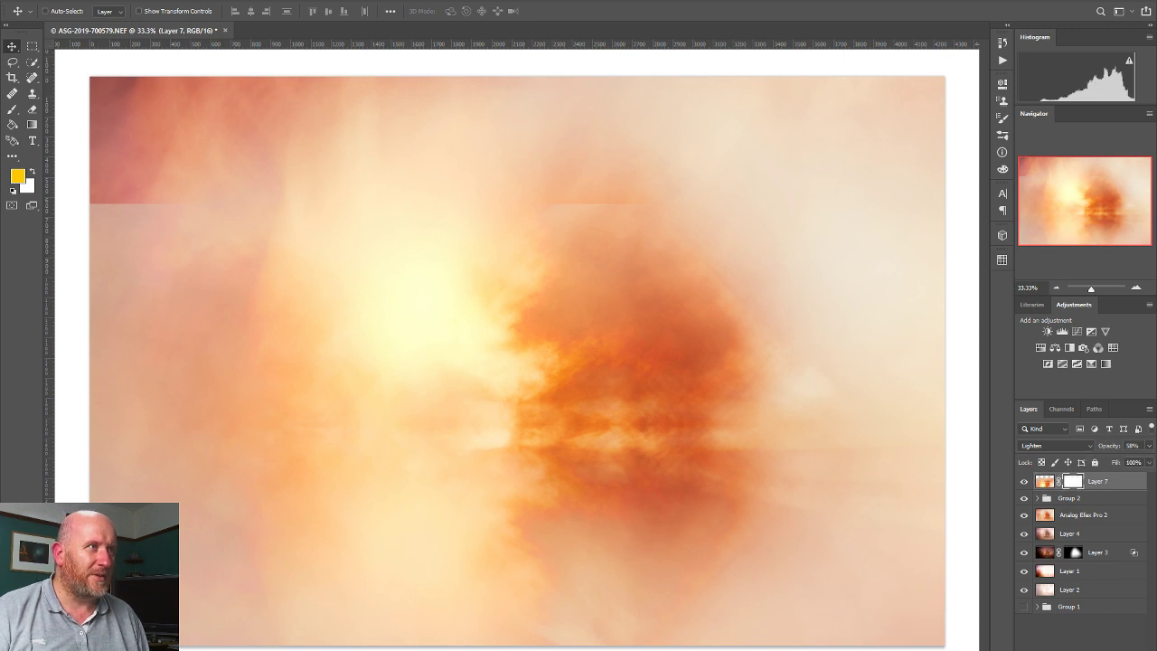
click(32, 126)
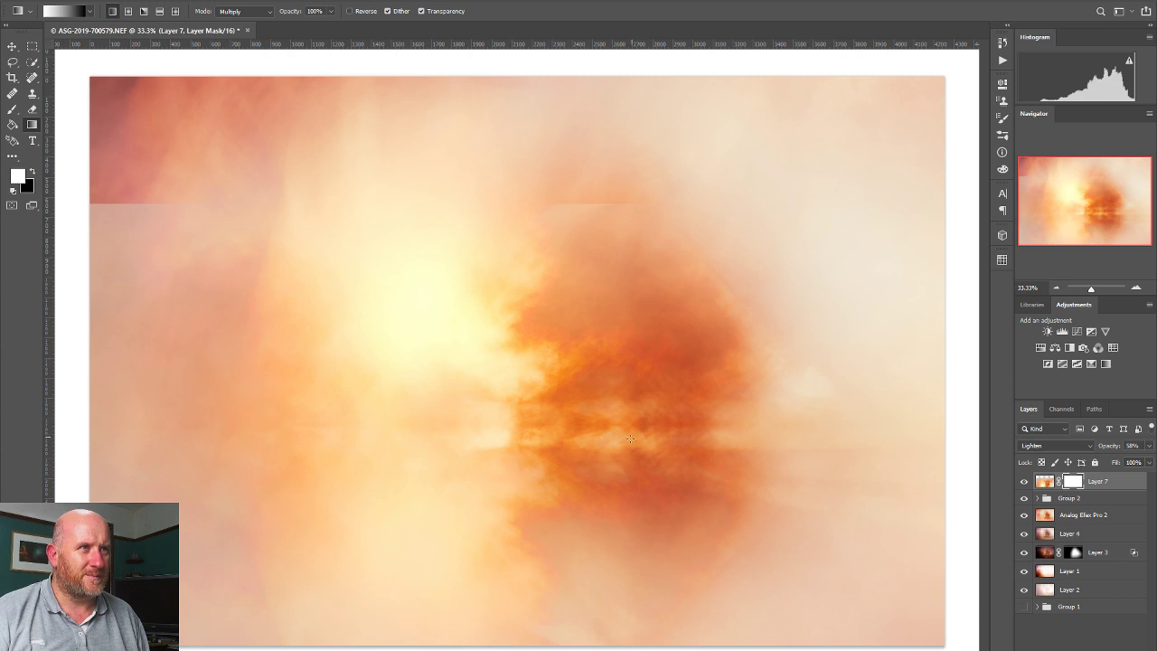
drag(627, 451, 629, 351)
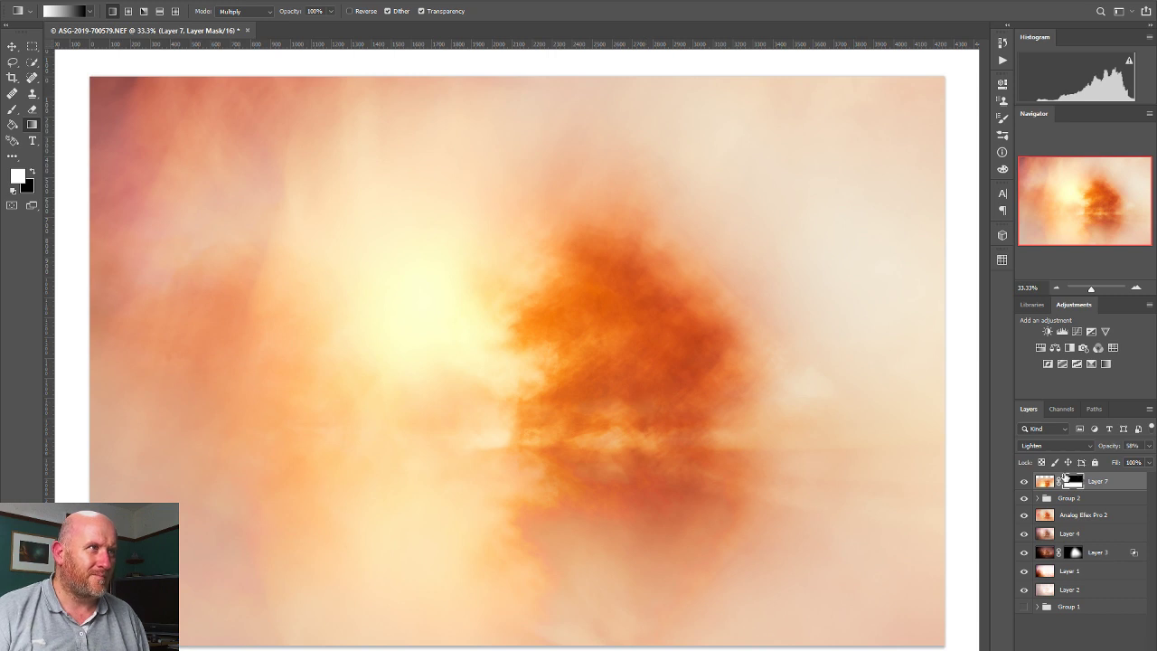
Change Layer 7's blend mode to Normal and compare the image with and without the layer.
click(1049, 444)
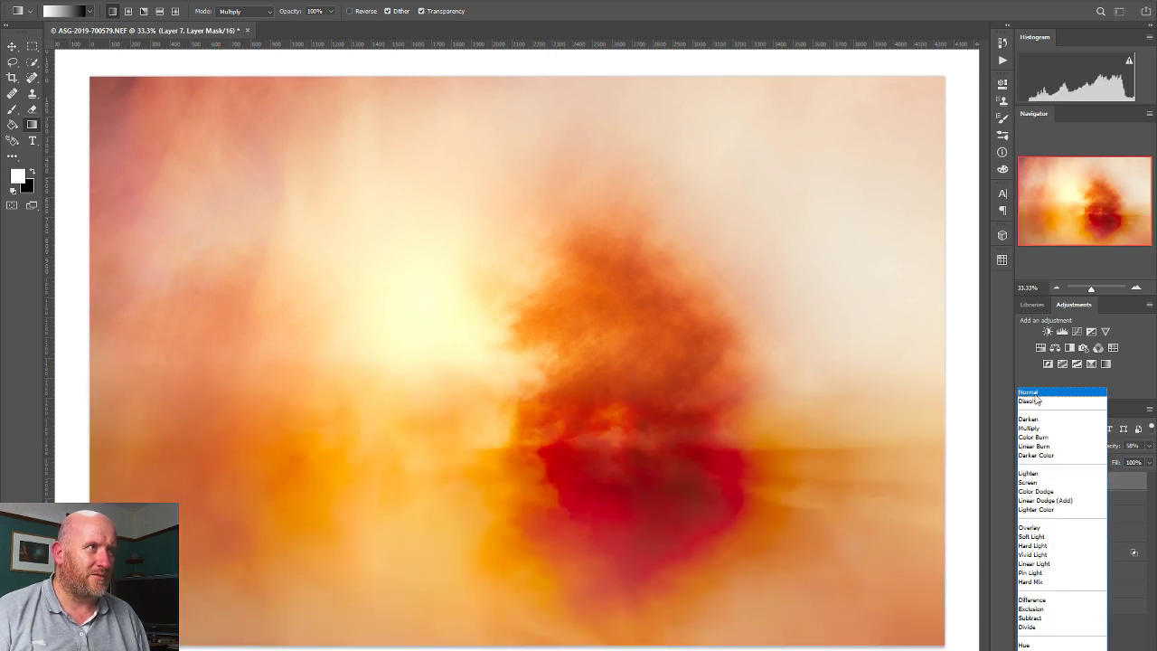
click(1035, 394)
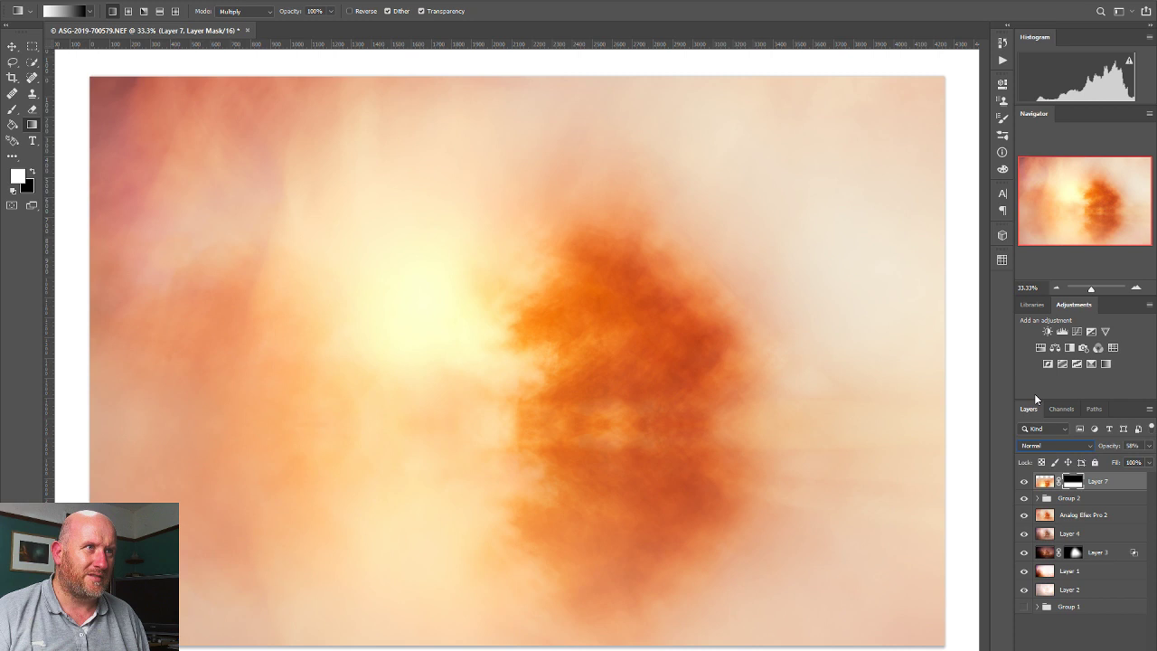
click(1024, 484)
click(1025, 485)
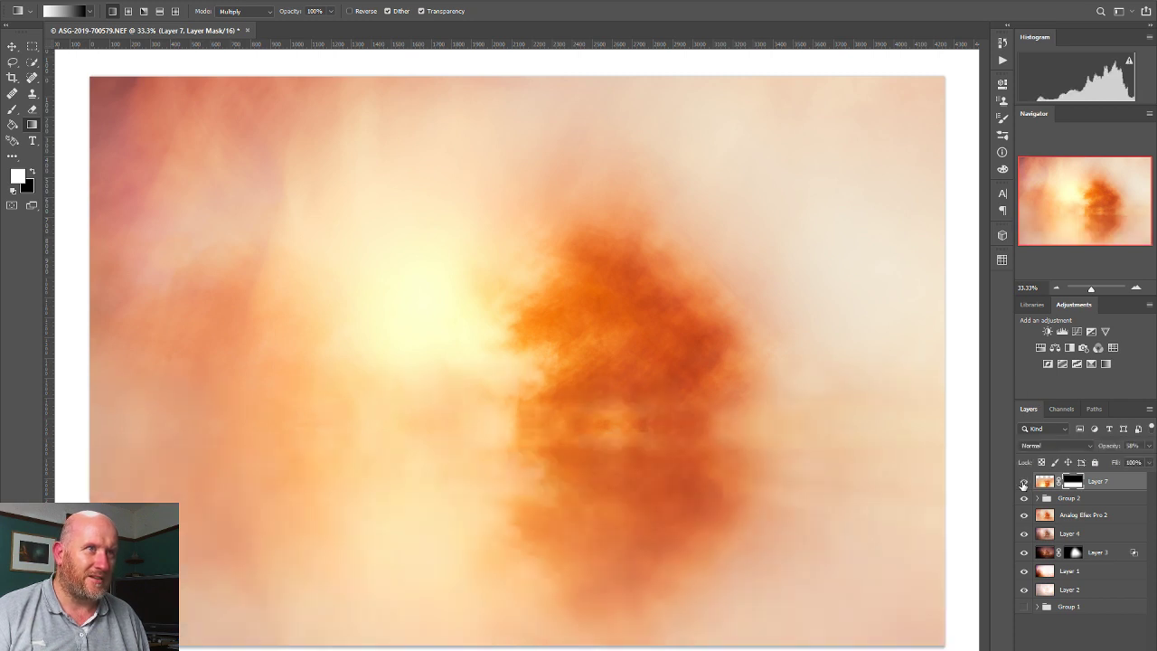
Extend the gradient on Layer 7's mask down to the horizon so the flipped copy no longer covers the tree's base.
click(1044, 481)
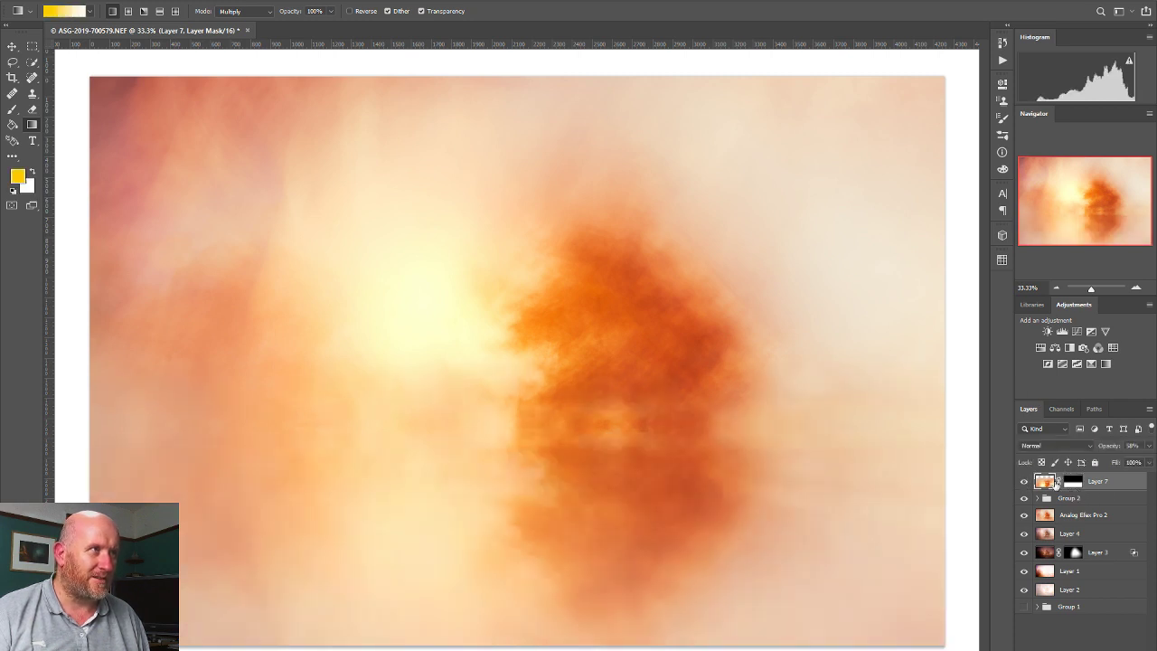
click(1073, 481)
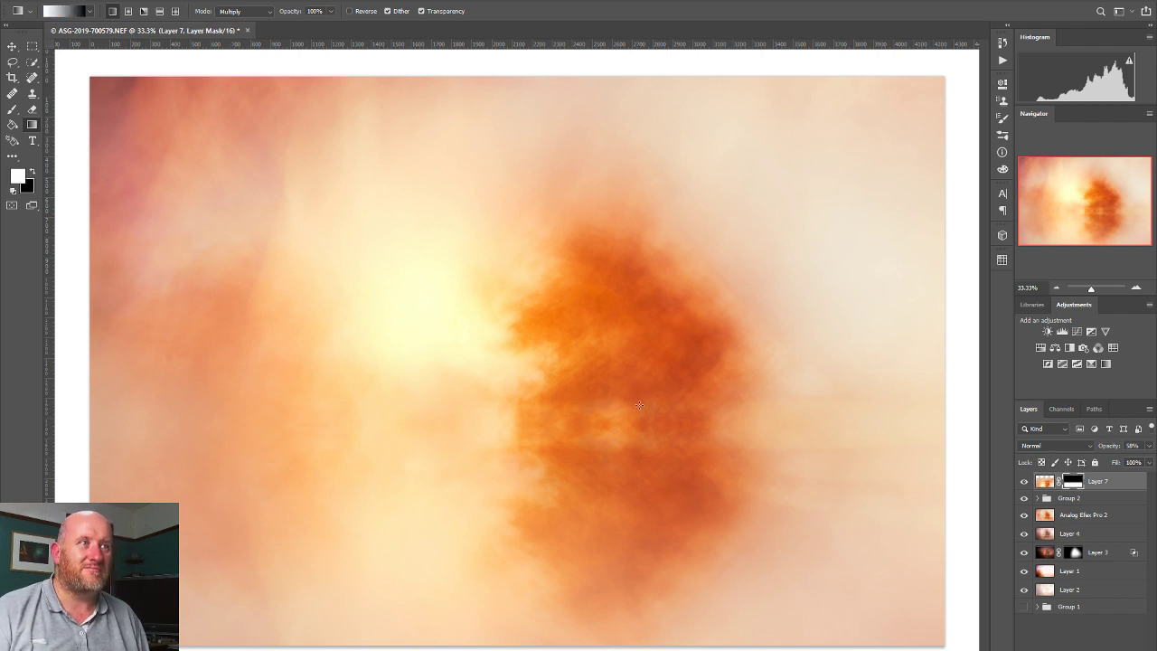
drag(607, 465, 606, 477)
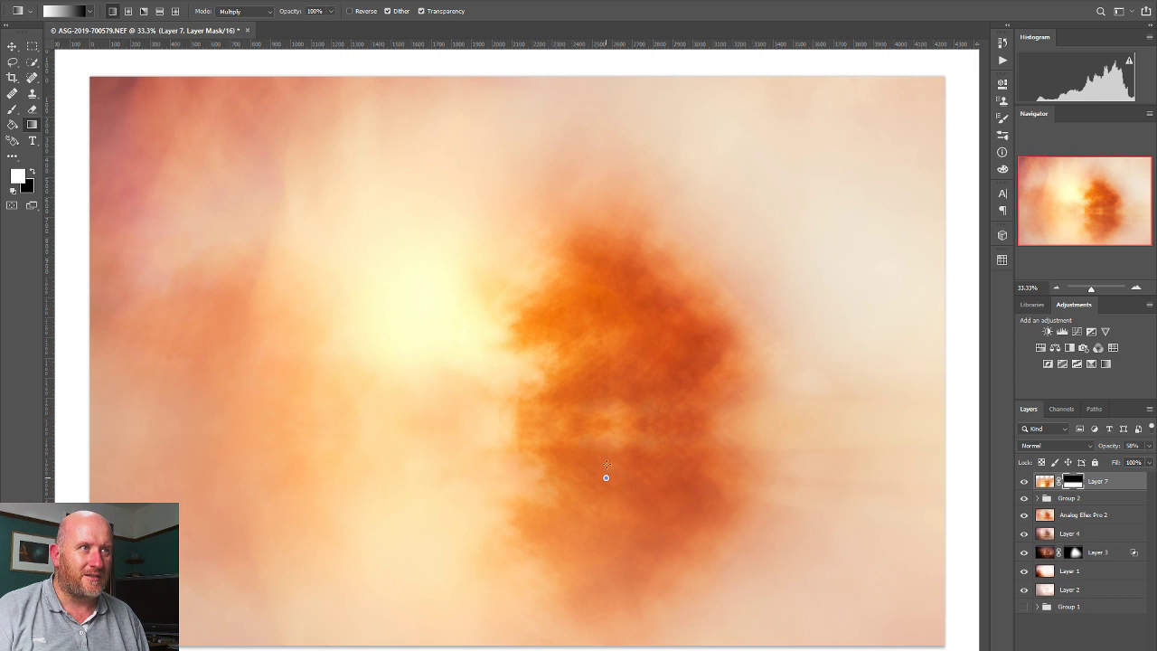
drag(607, 422, 606, 424)
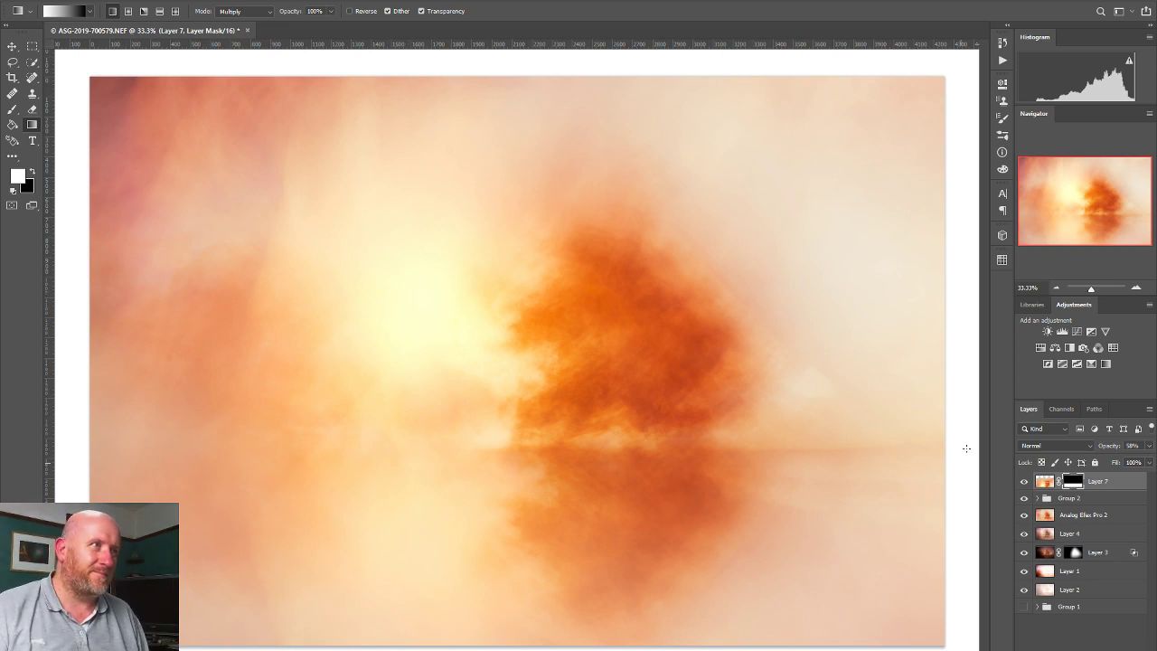
Apply a Motion Blur to Layer 7's image with an angle of 0° and a distance of 201 pixels.
click(1043, 482)
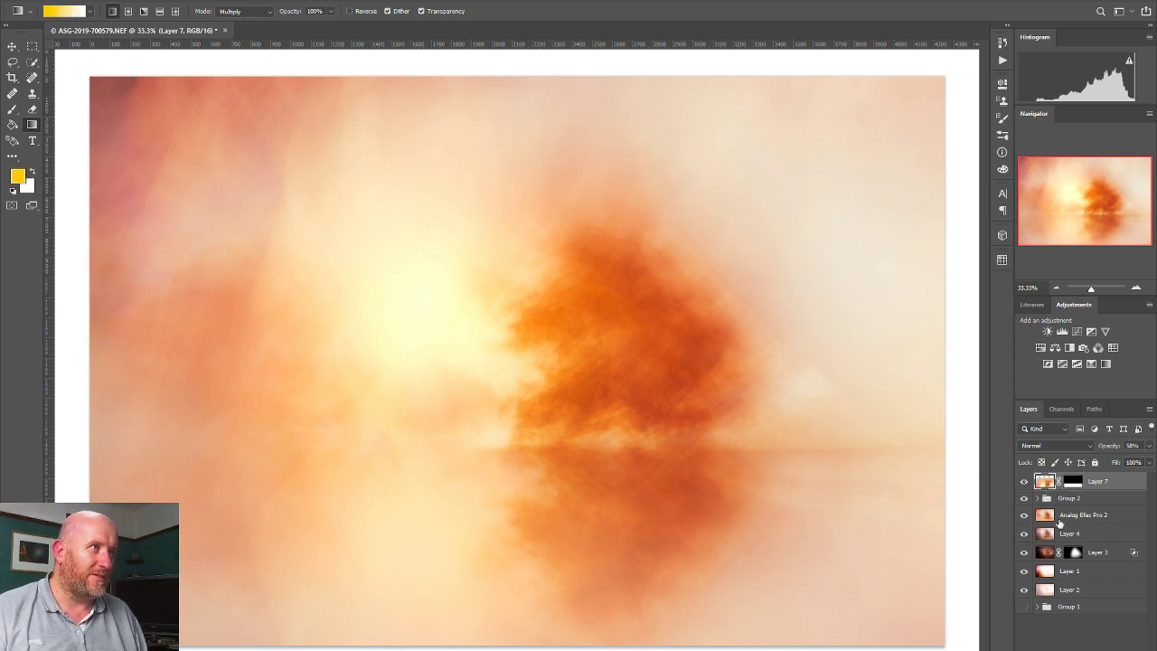
click(183, 1)
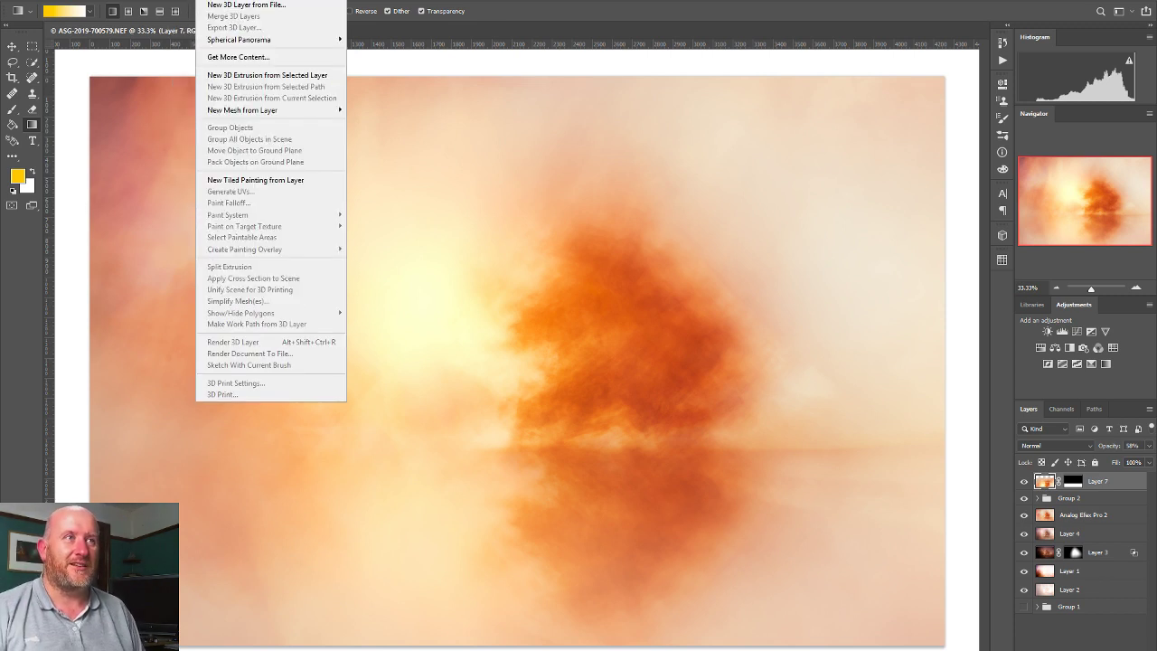
mouse_move(166, 3)
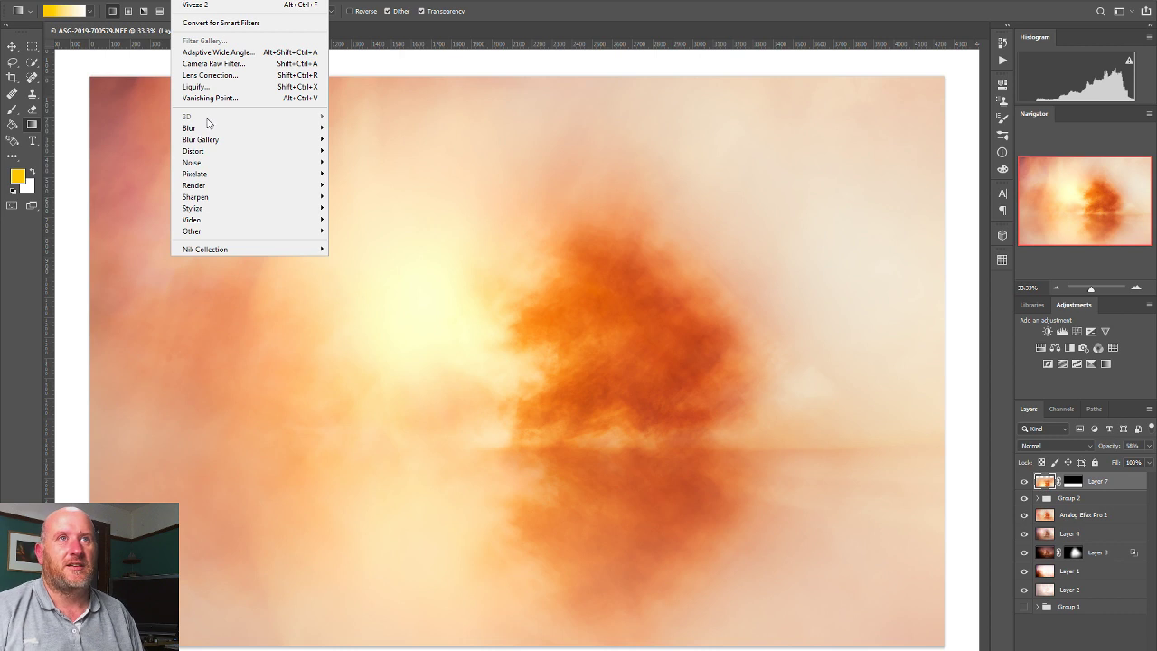
mouse_move(213, 140)
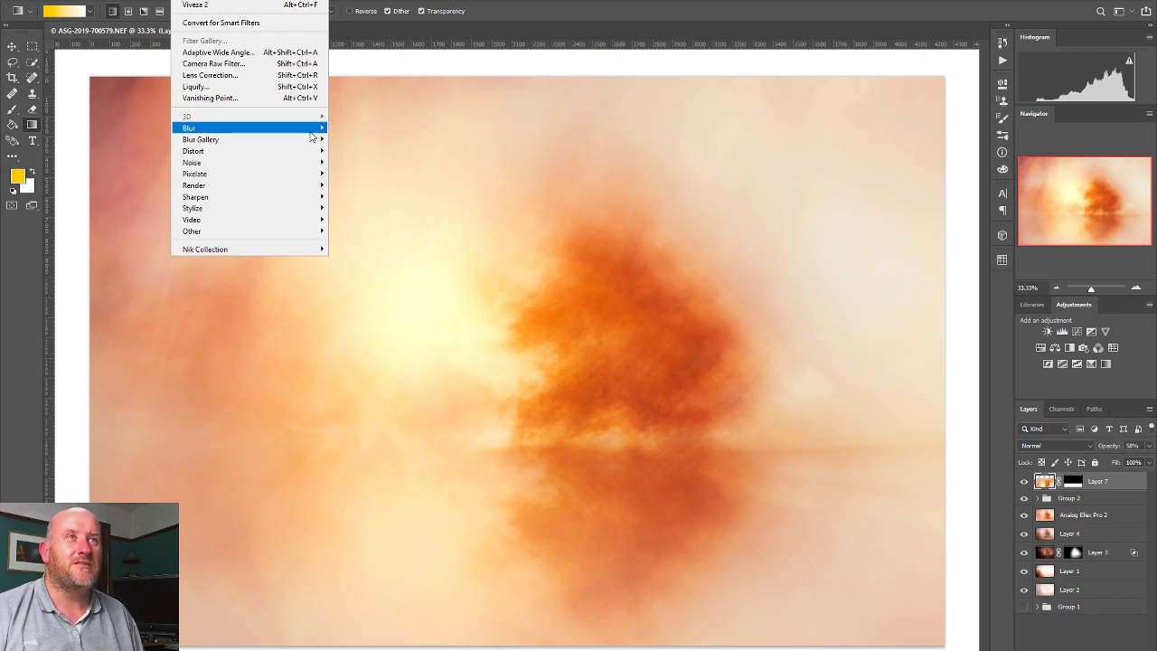
mouse_move(313, 134)
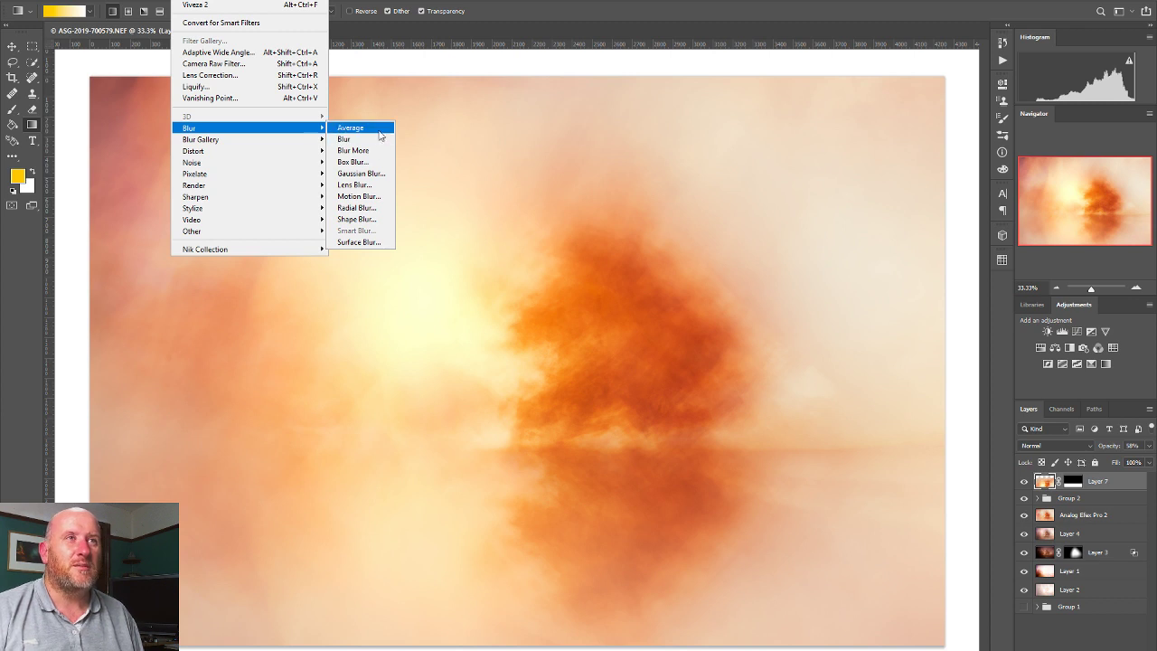
click(361, 196)
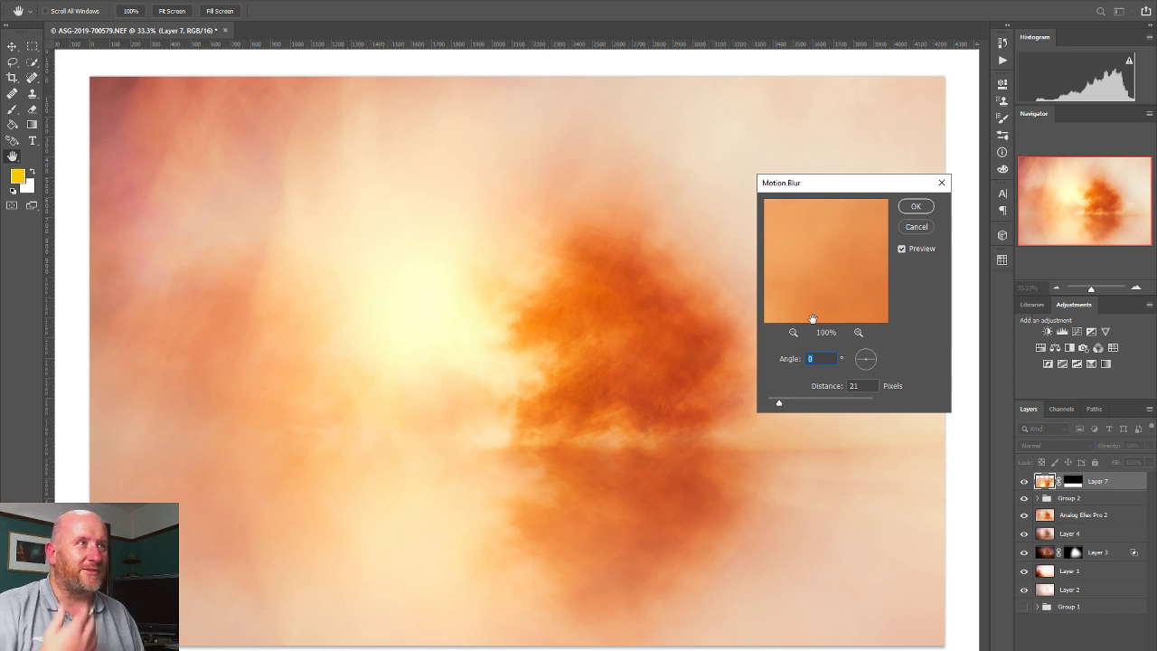
drag(776, 403, 806, 412)
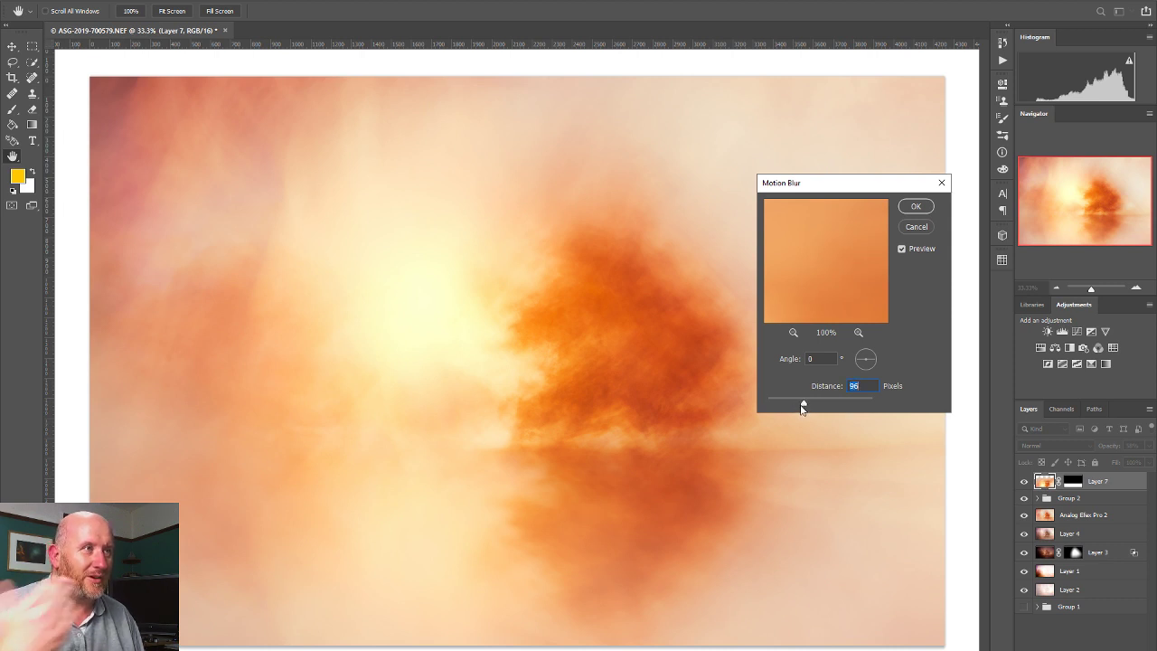
drag(807, 405, 821, 405)
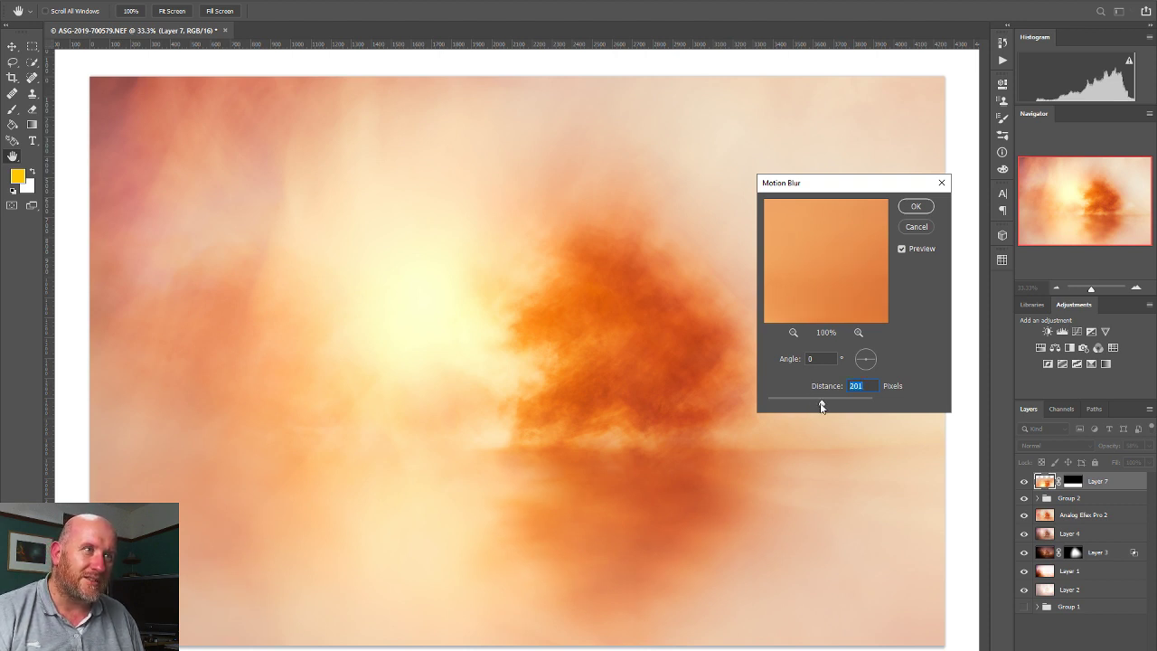
click(919, 206)
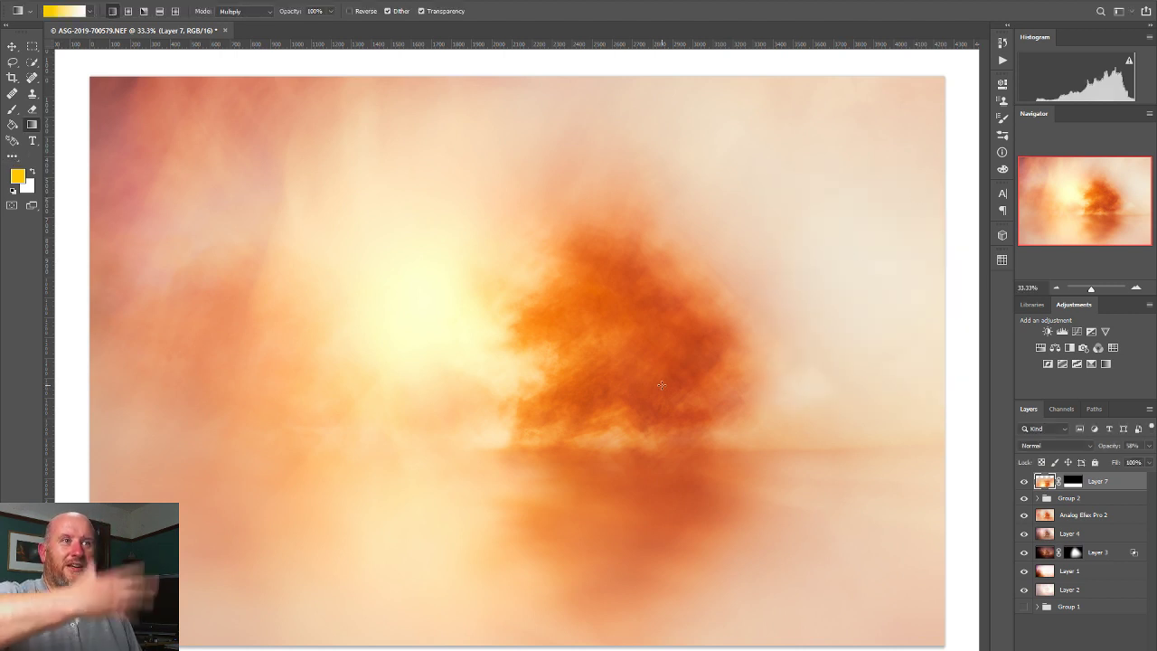
Set Layer 7's opacity to 43% and its blend mode to Soft Light, comparing the image with and without it.
click(1149, 445)
mouse_move(1126, 461)
mouse_down()
mouse_move(1148, 461)
mouse_move(1117, 473)
mouse_up()
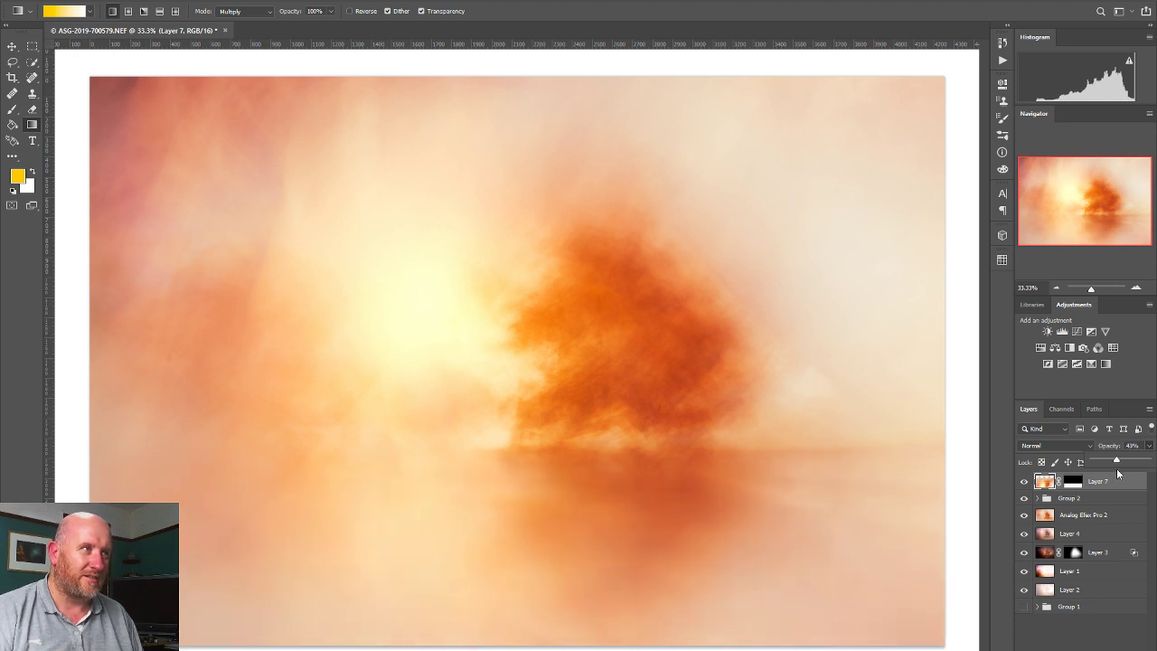
click(1053, 445)
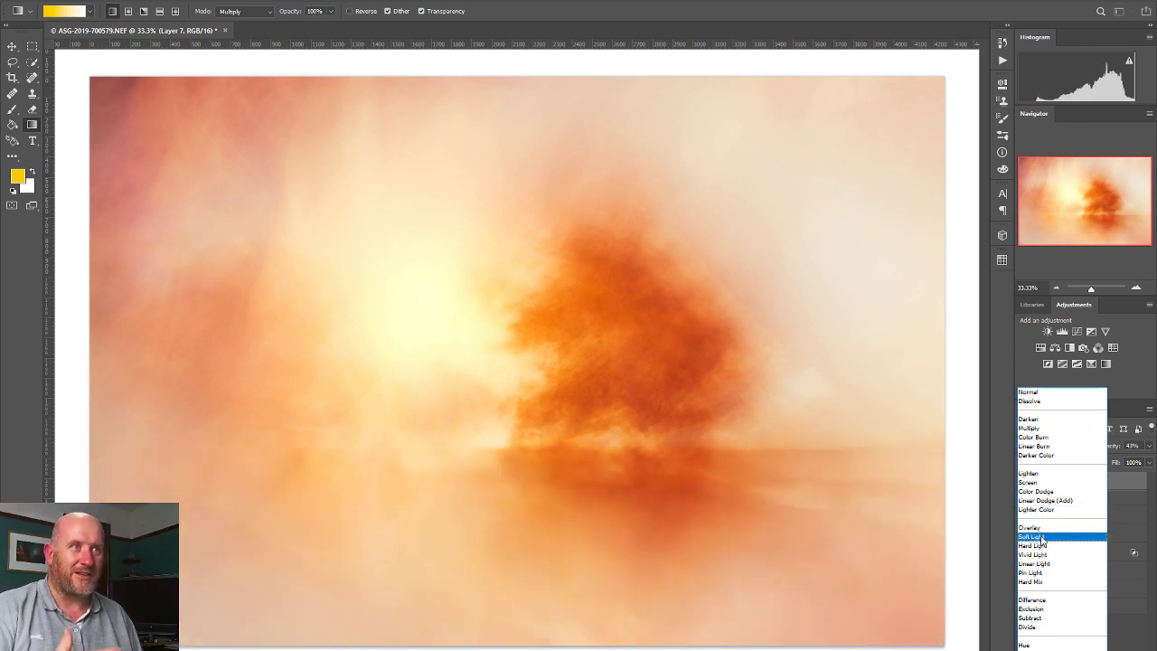
click(1041, 538)
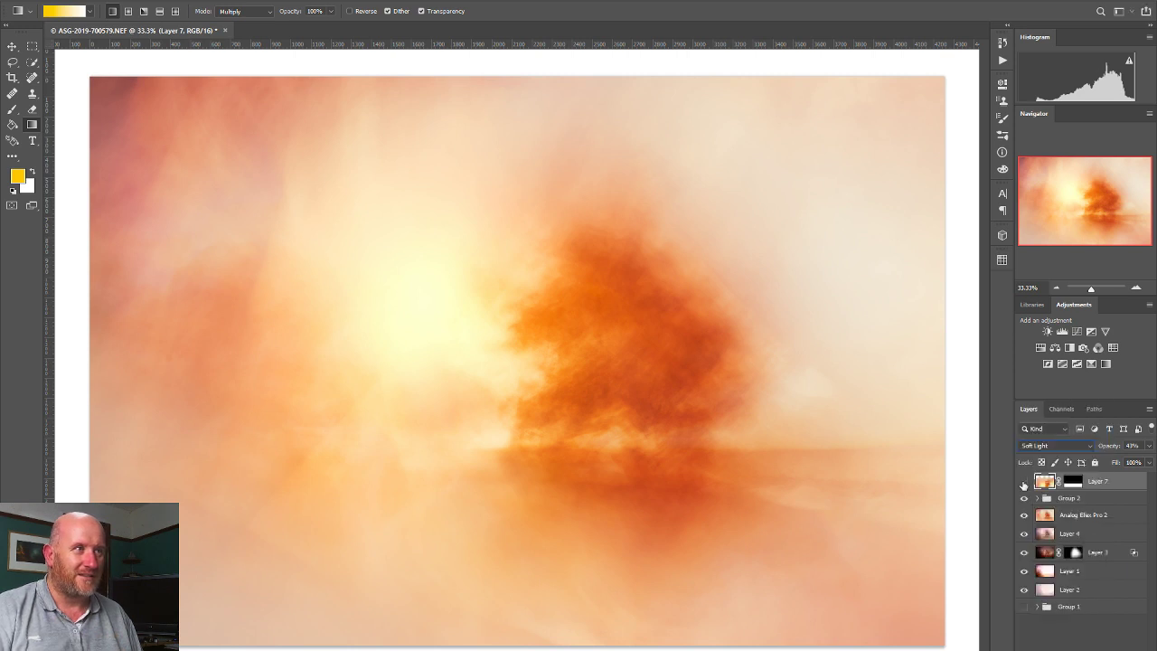
click(1024, 482)
click(1025, 482)
click(1024, 484)
click(1024, 483)
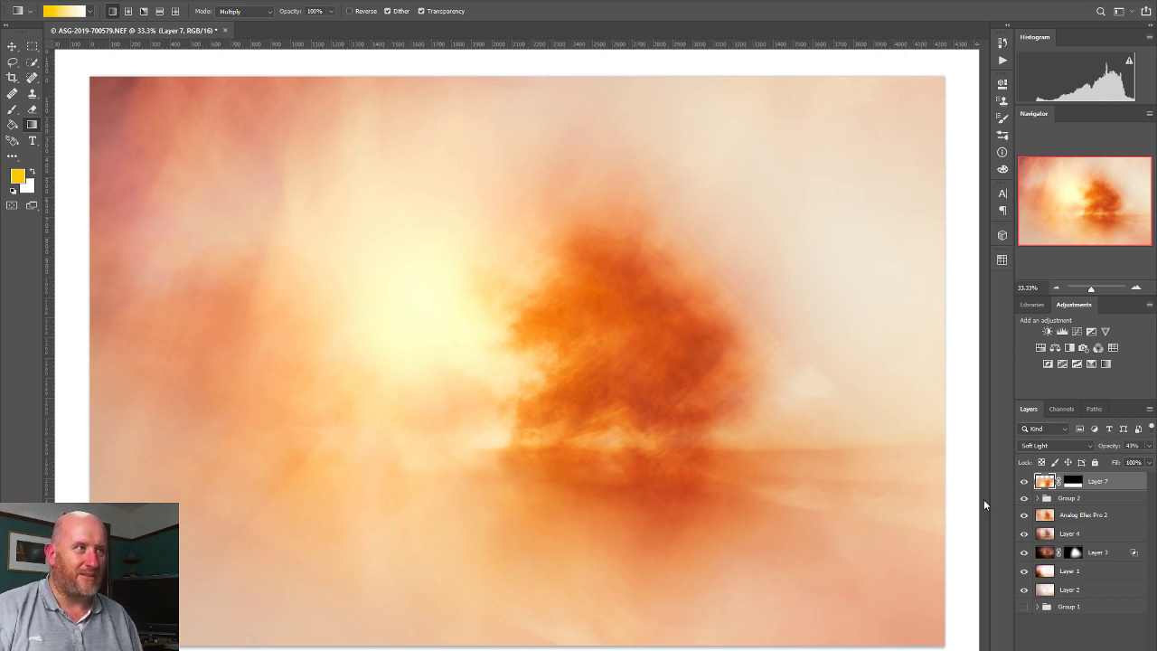
Target Layer 7's mask with default colours and reduce the brush size to 1600 px.
click(1073, 485)
key(d)
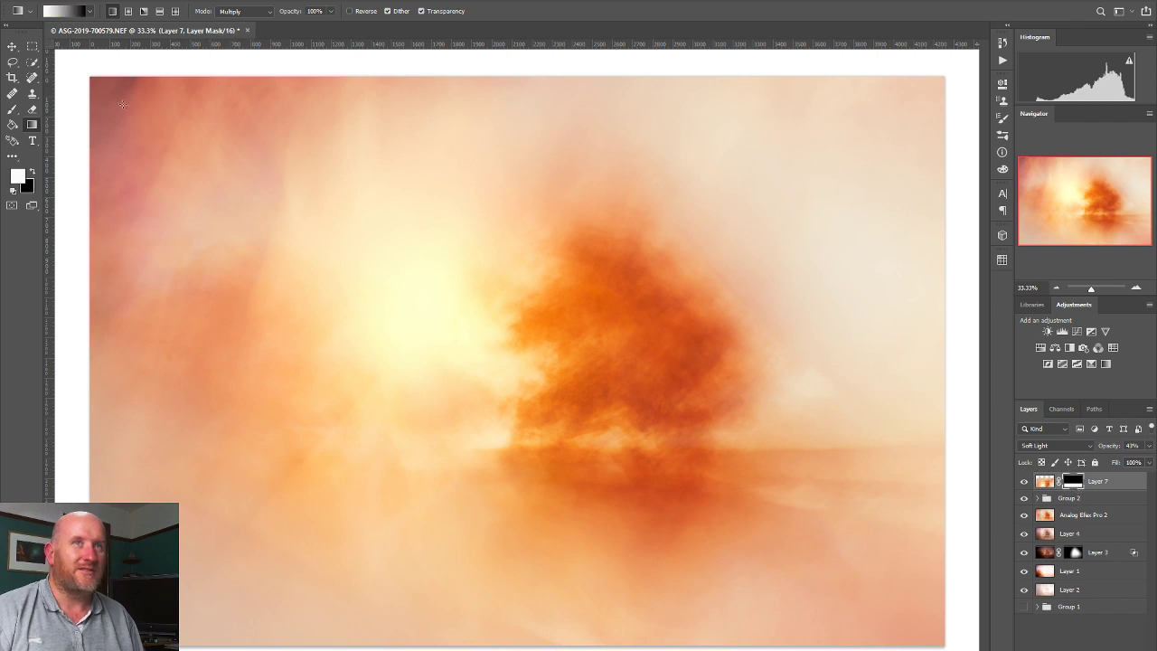
click(11, 111)
click(11, 110)
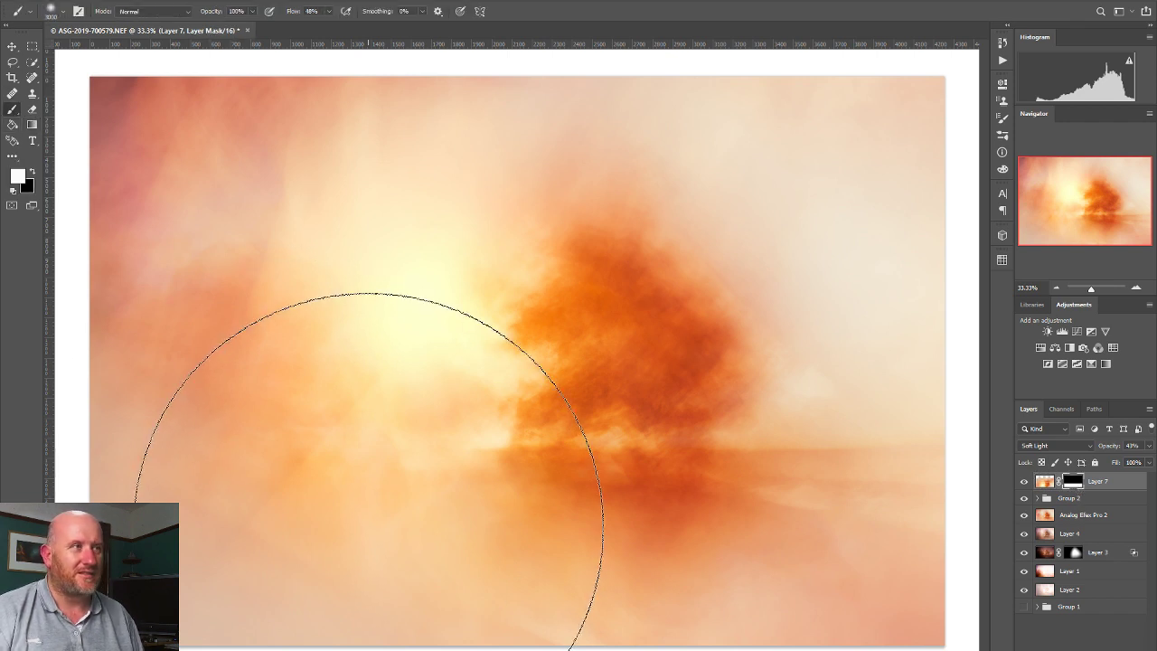
click(32, 111)
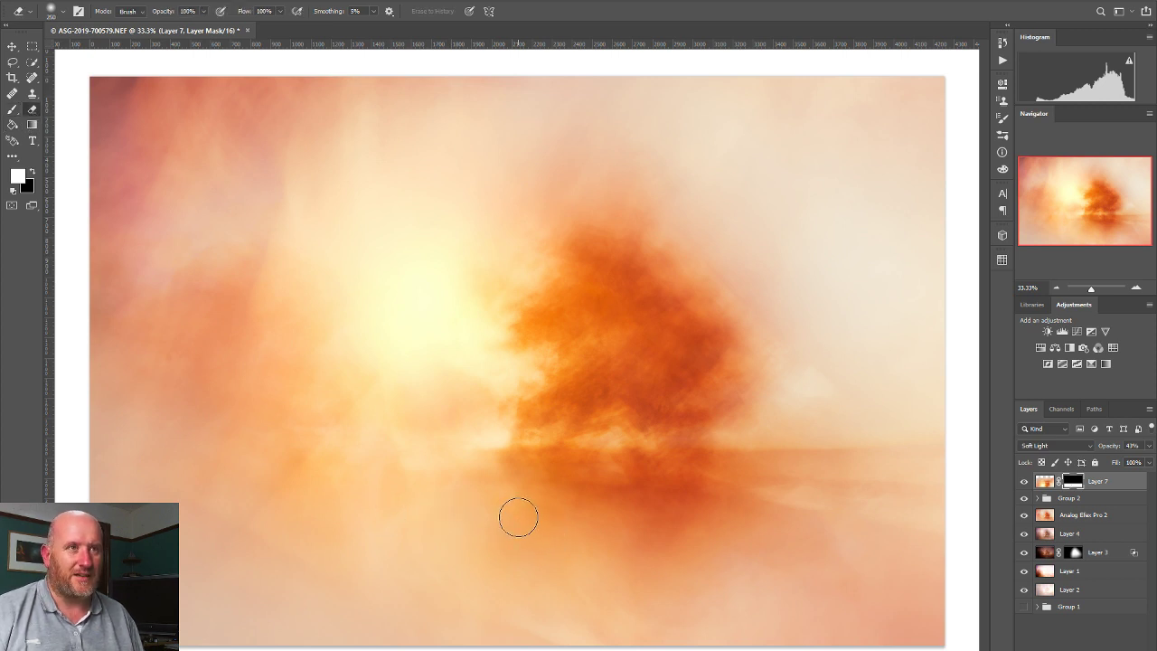
click(12, 109)
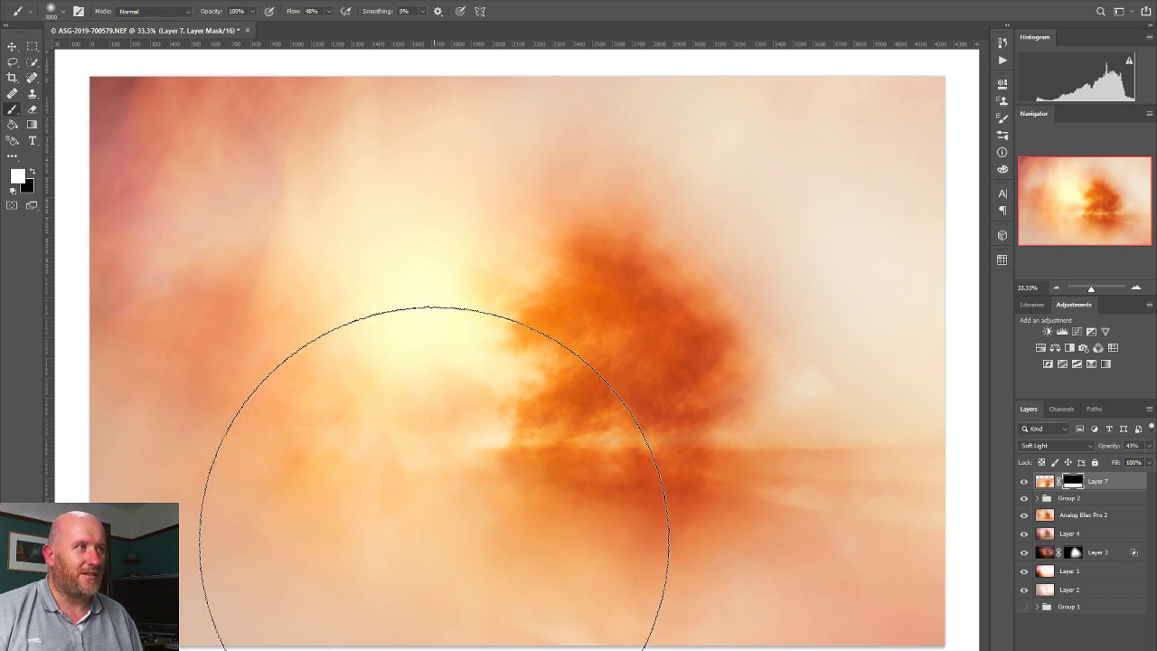
key(bracketleft)
key(bracketleft)
key(bracketleft)
key(bracketleft)
key(bracketleft)
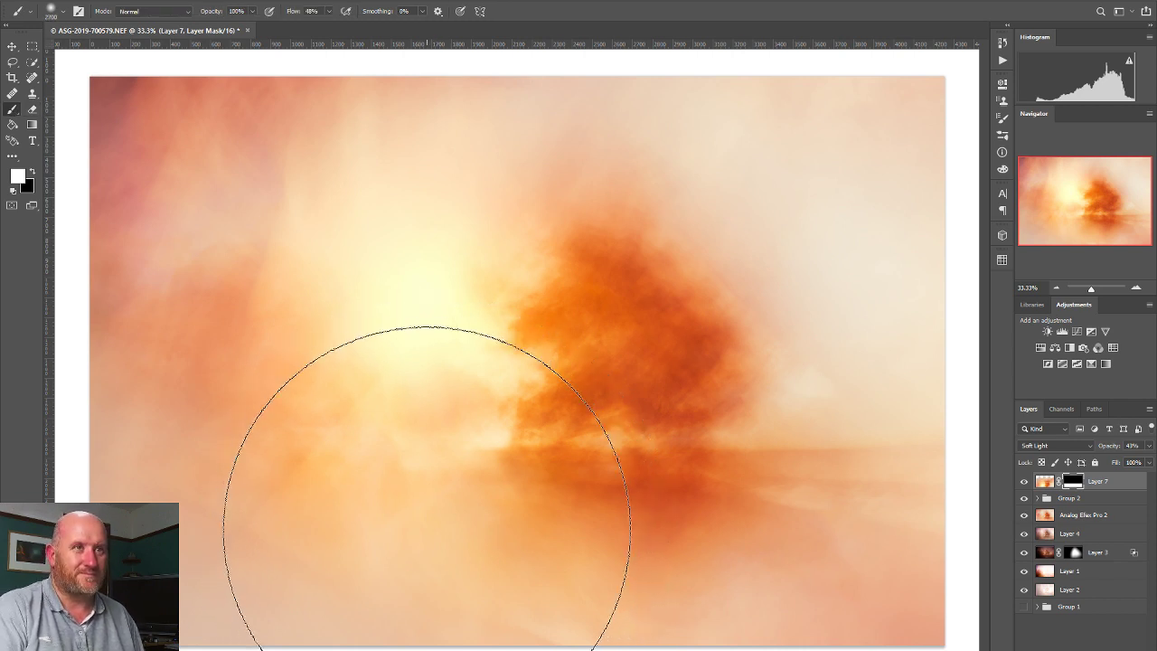
key(bracketleft)
key(bracketleft)
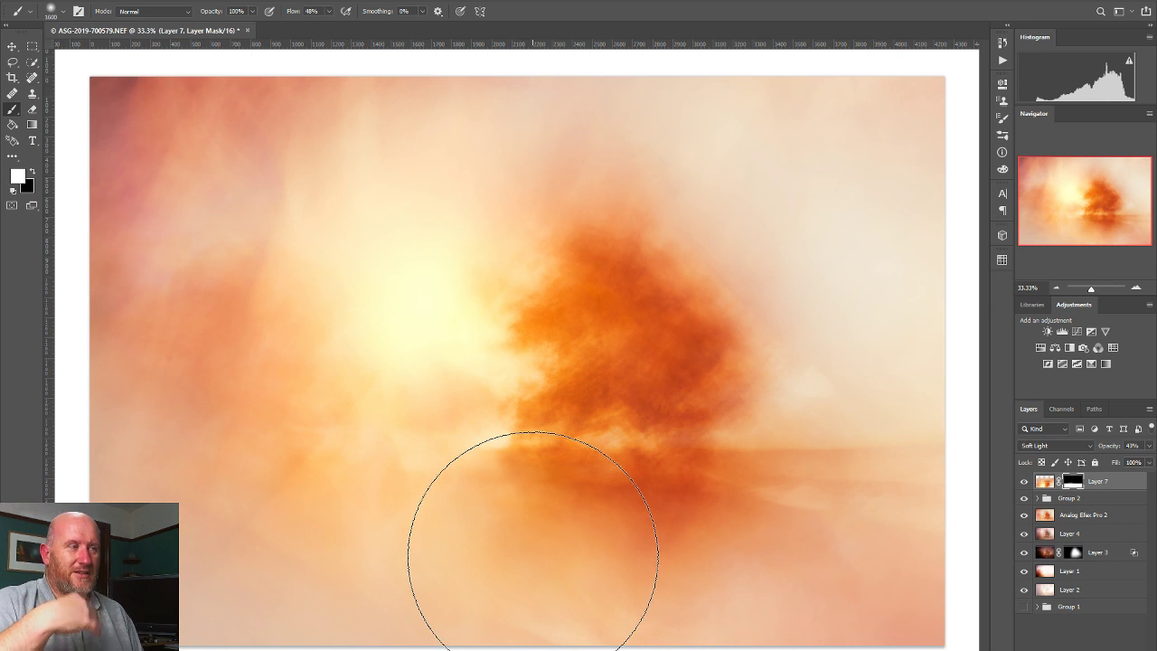
Raise Layer 7's opacity to 91% and set up a large, soft Eraser at 19% opacity.
mouse_move(1150, 447)
mouse_down()
mouse_move(1127, 463)
mouse_move(1152, 463)
mouse_move(1143, 465)
mouse_up()
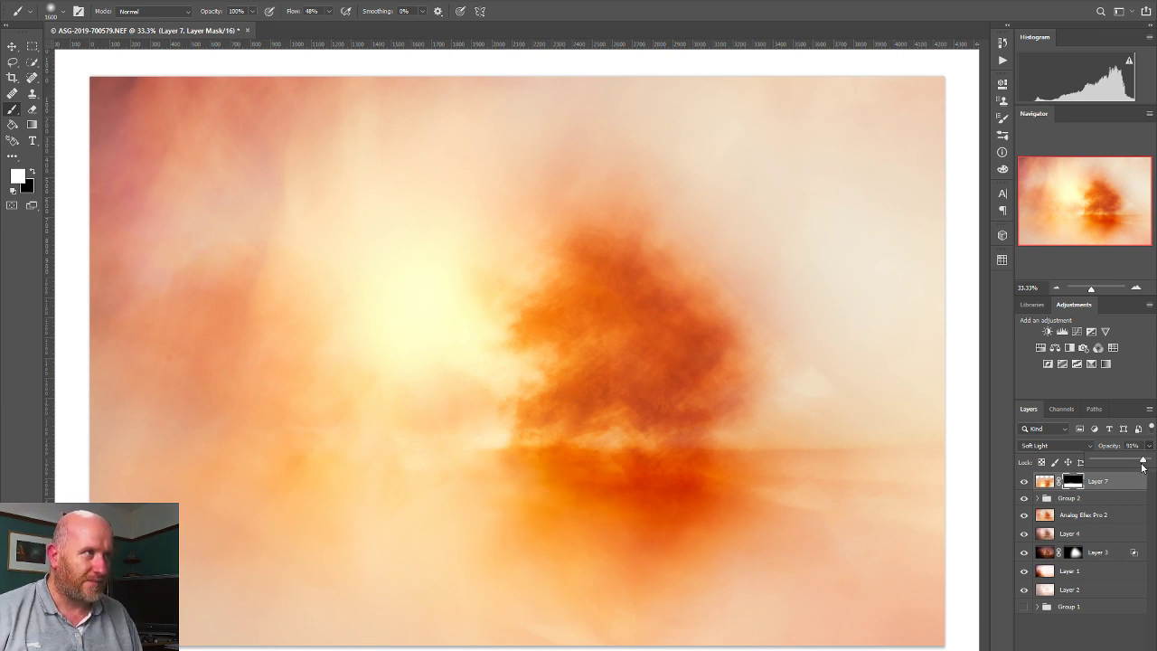
click(33, 109)
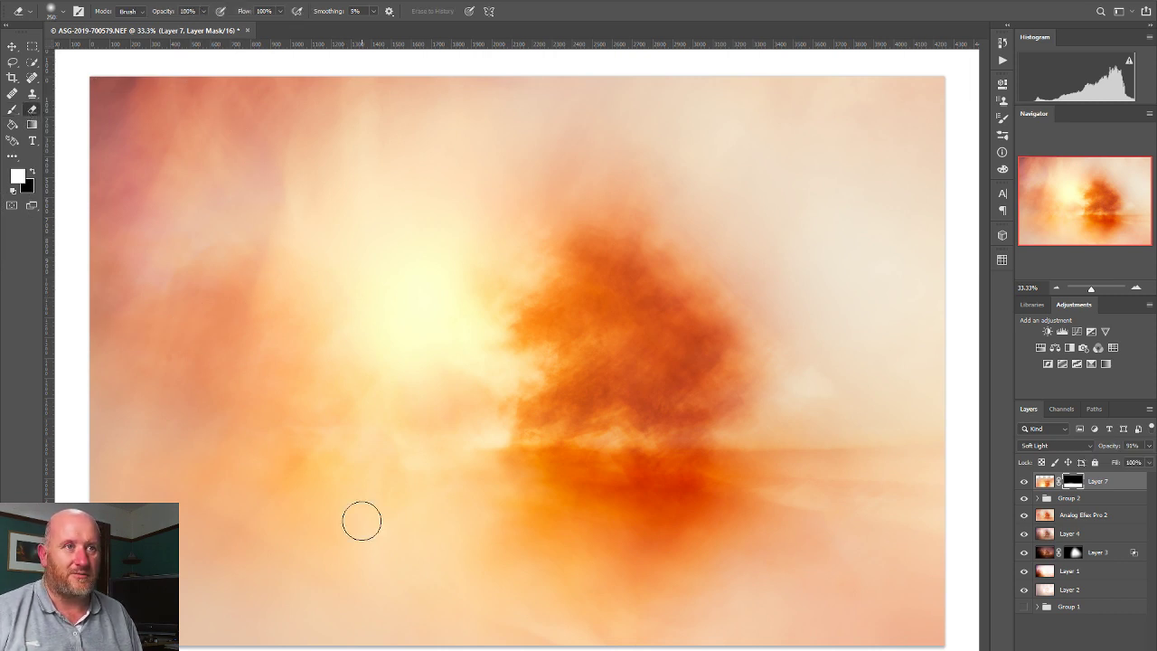
key(bracketright)
key(bracketright)
key(bracketright)
key(bracketright)
key(bracketright)
key(bracketright)
key(bracketright)
key(bracketright)
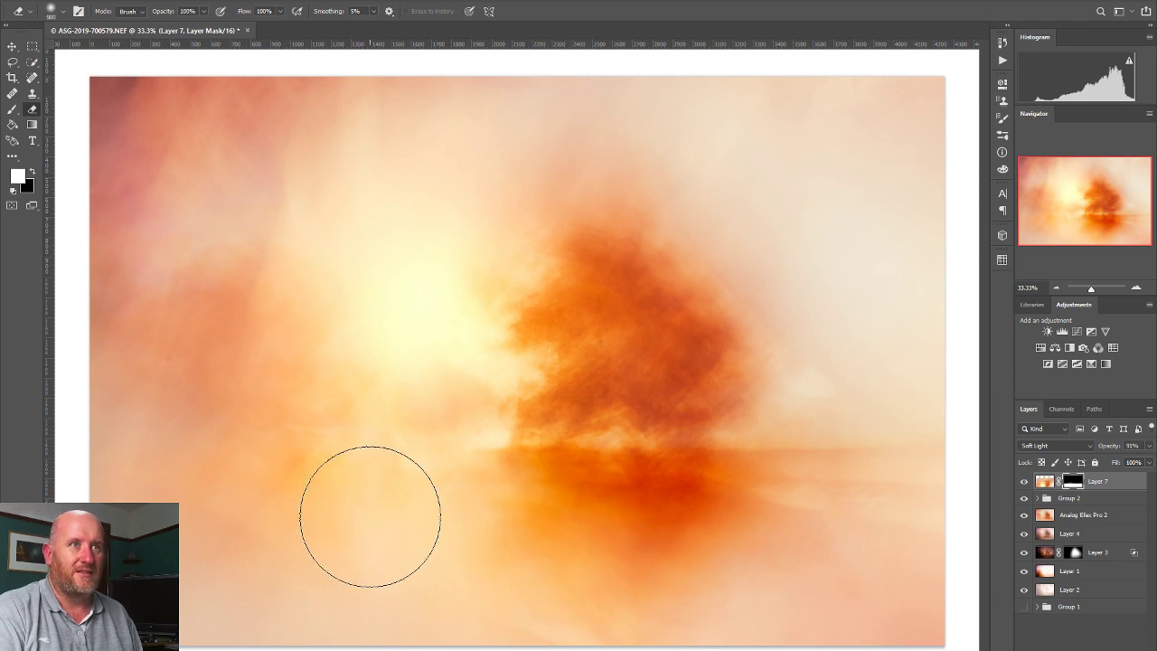
click(204, 14)
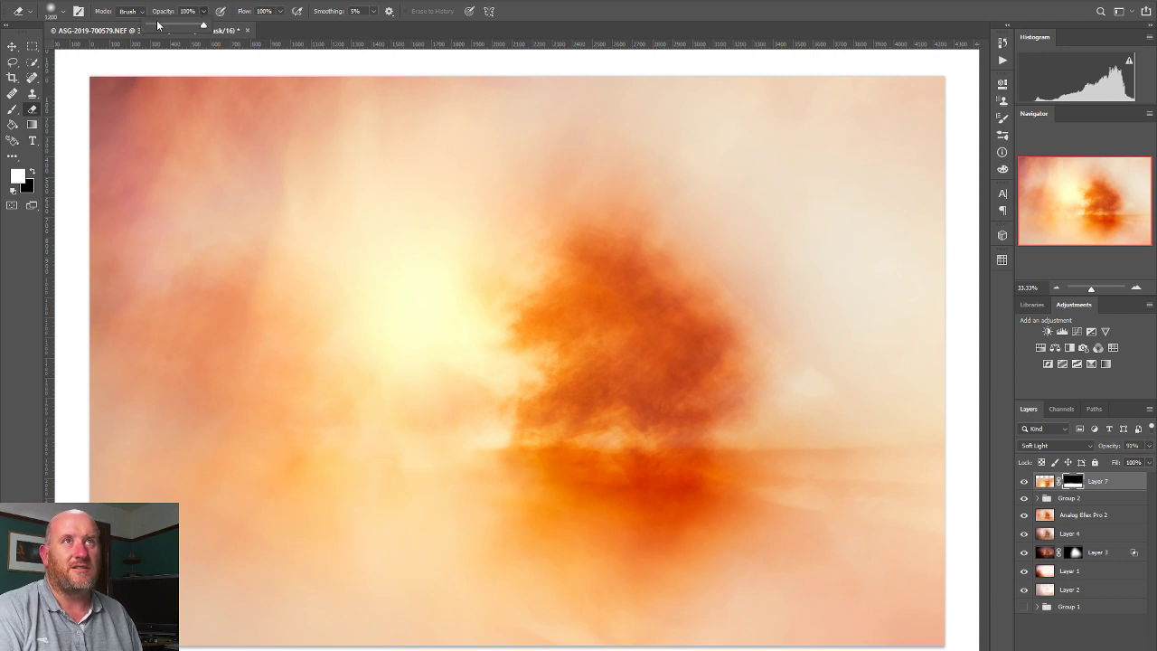
key(Return)
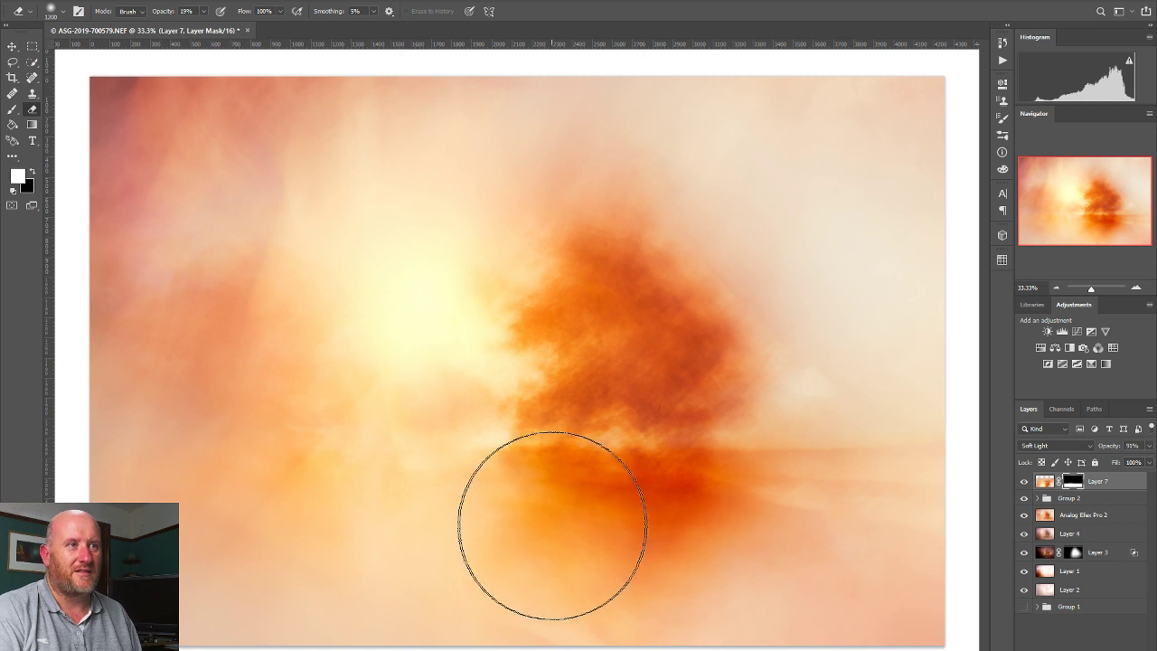
Soften the reflection on Layer 7's mask with the Eraser enlarged to 2400 px, comparing the image with and without the layer.
key(bracketright)
key(bracketright)
key(bracketright)
key(bracketright)
key(bracketright)
key(bracketright)
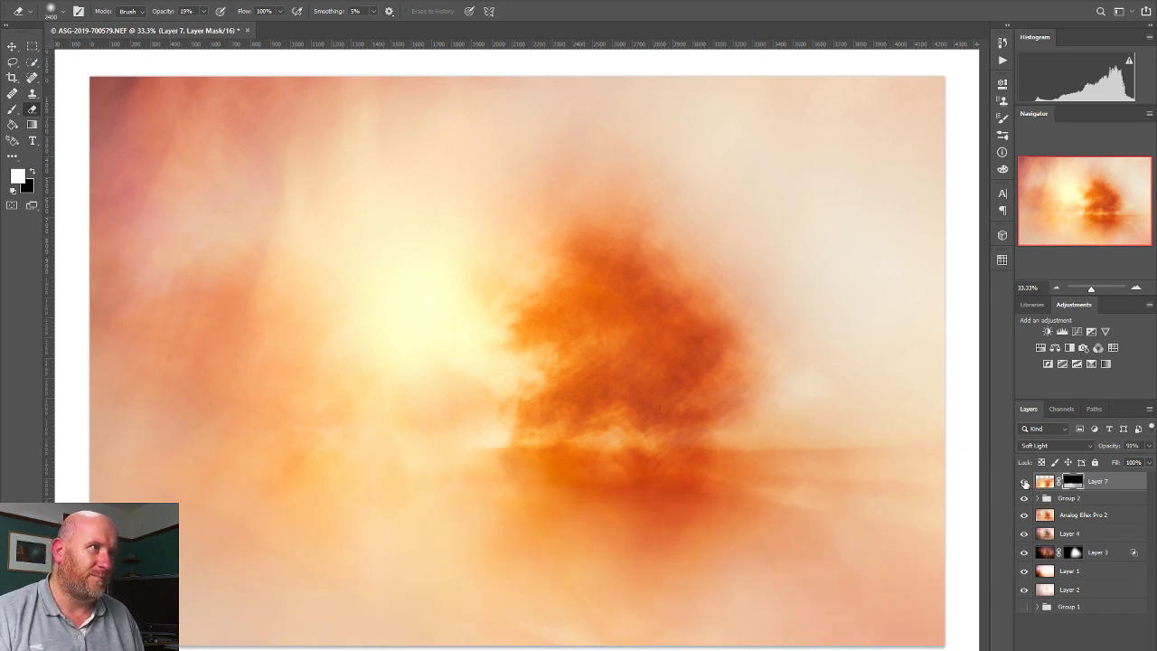
click(1024, 483)
click(1024, 482)
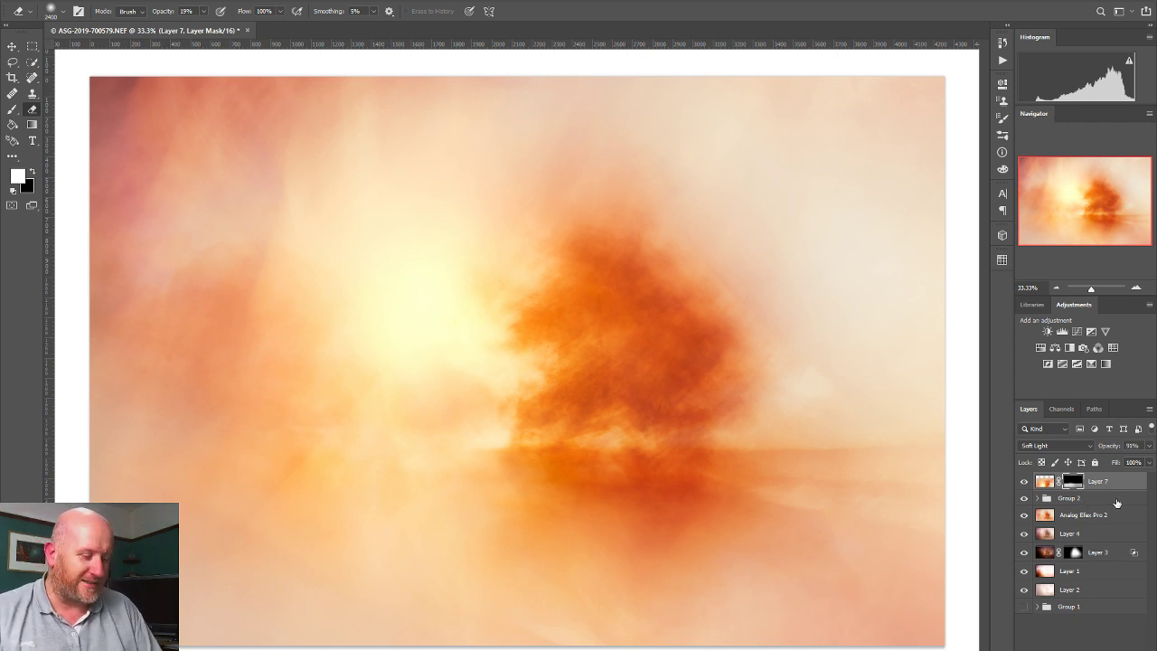
key(ctrl+shift+d)
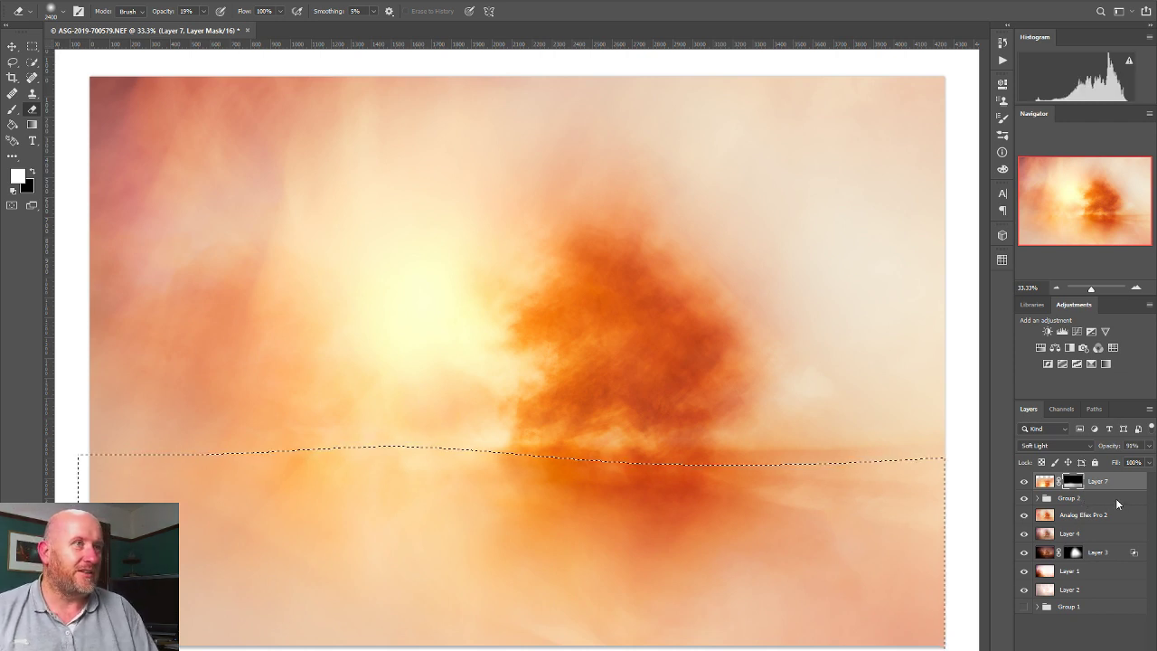
click(12, 46)
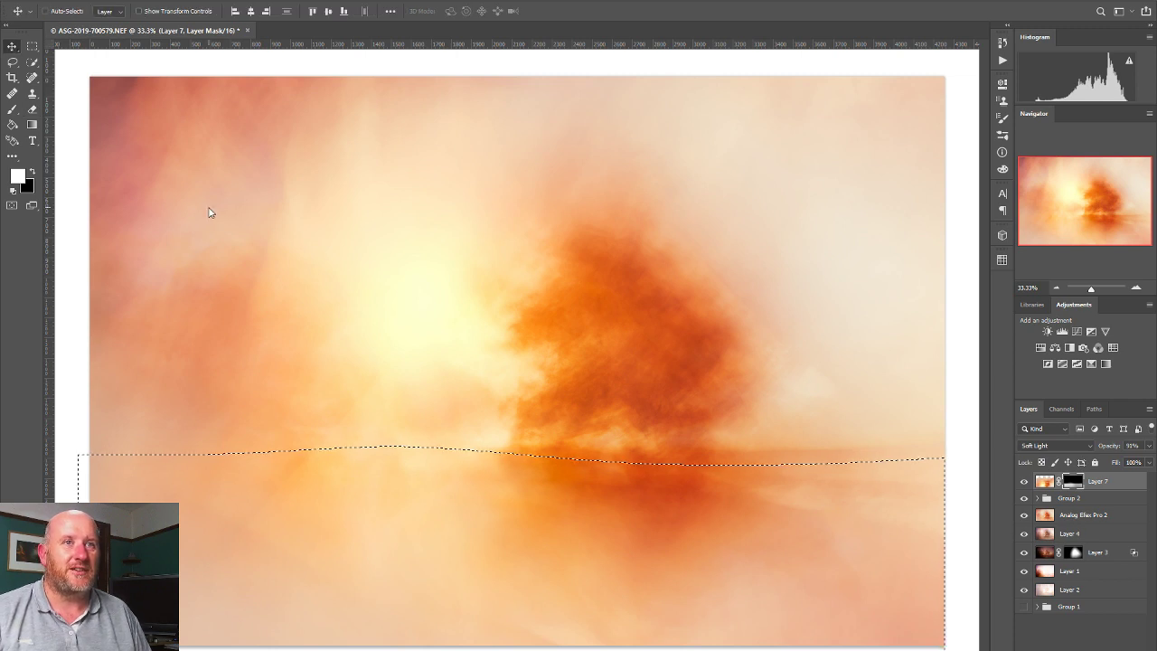
click(32, 46)
click(320, 279)
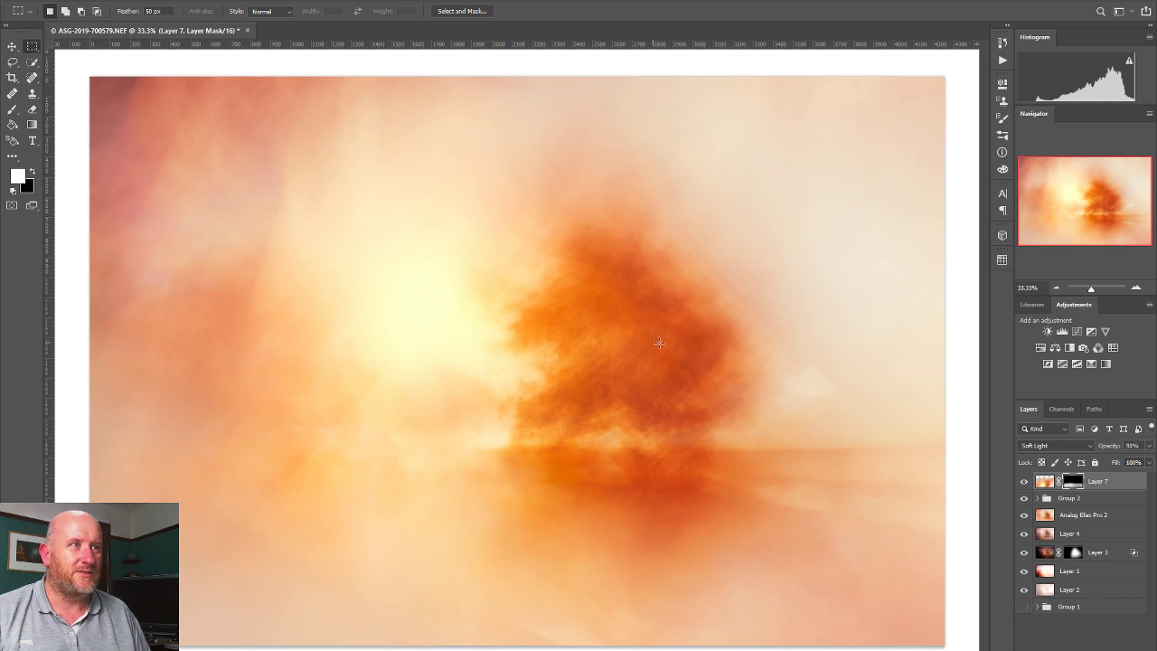
Stamp all visible layers into a new merged layer above Layer 7 and open it in Analog Efex Pro 2.
click(1122, 487)
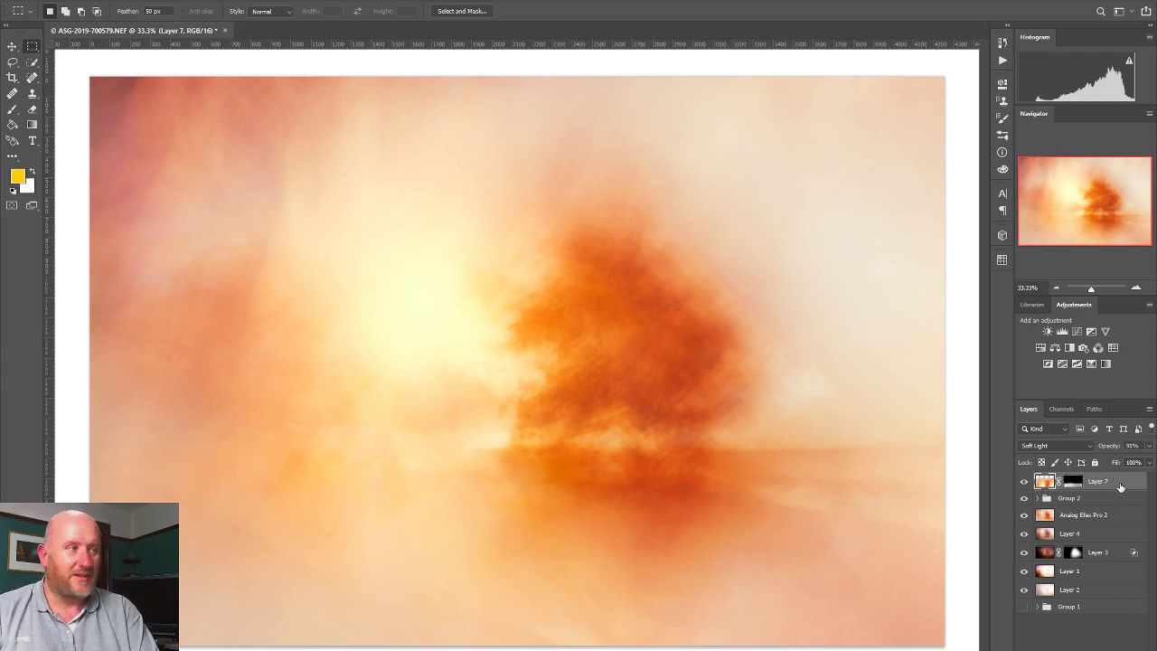
key(ctrl+shift+alt+e)
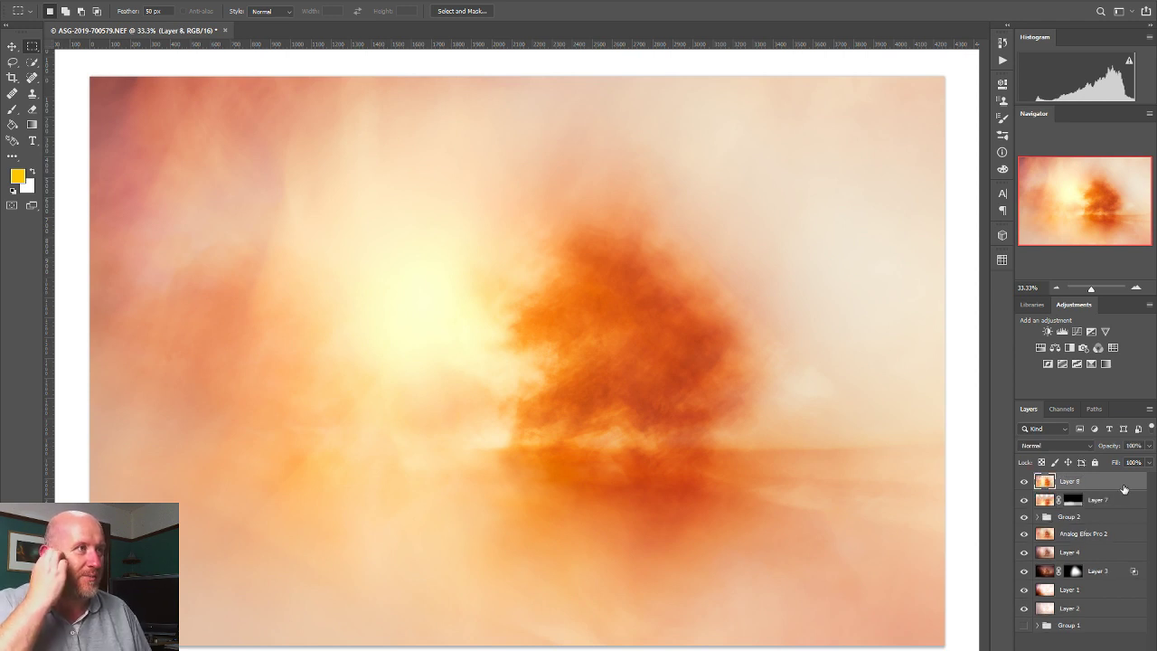
key(alt+t)
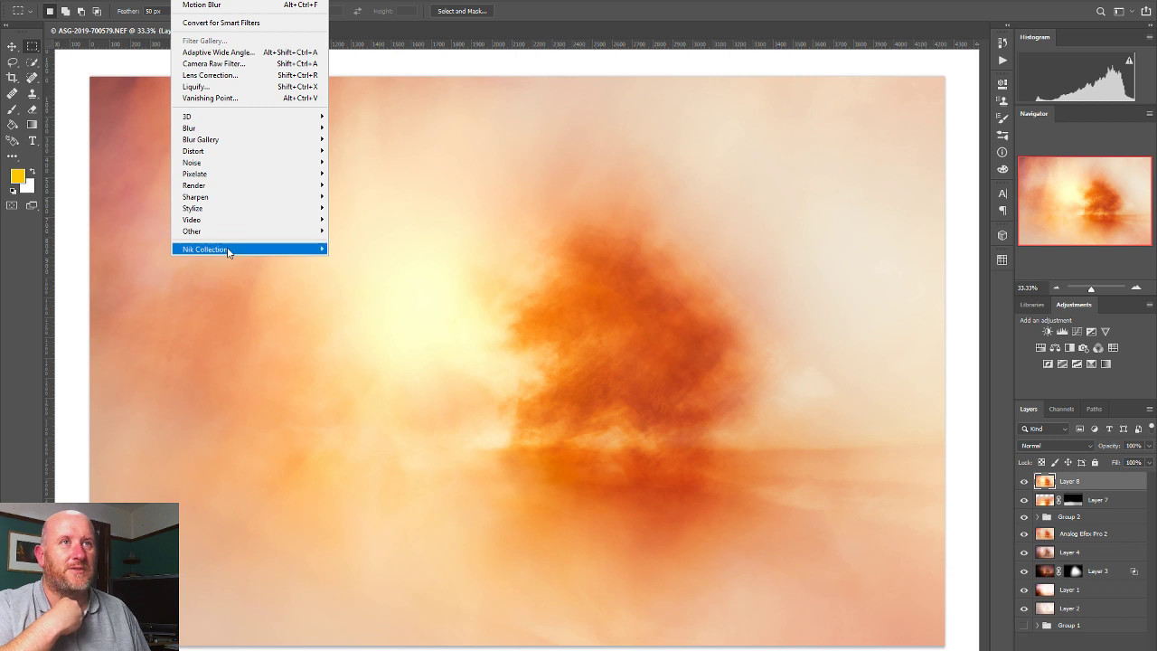
mouse_move(227, 250)
click(435, 250)
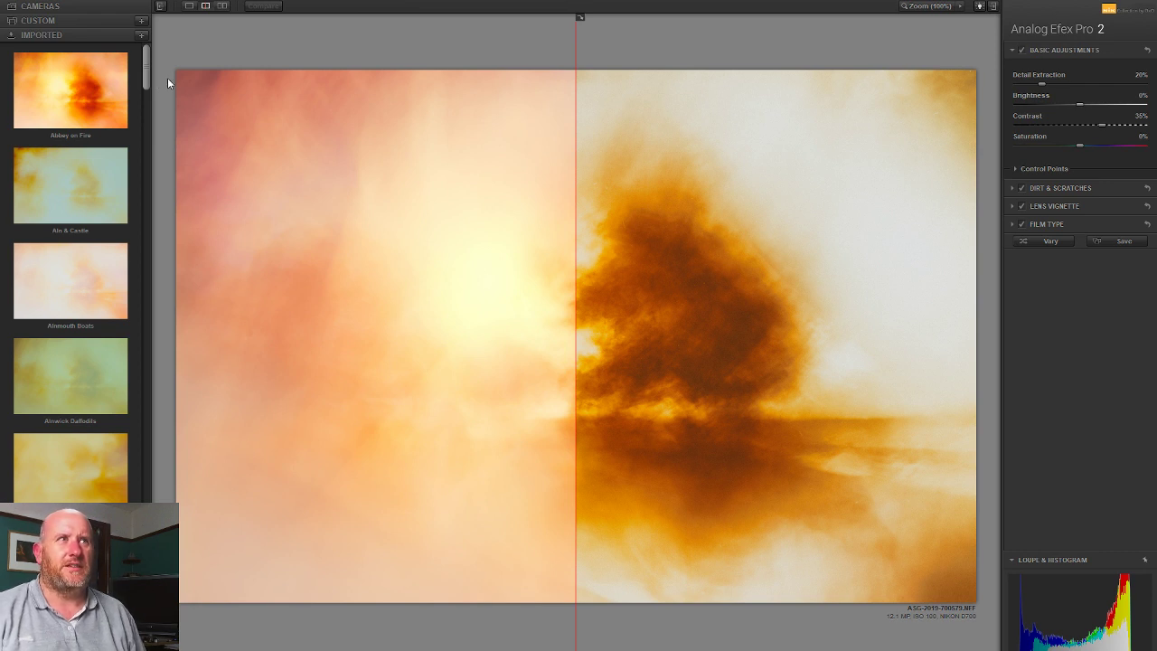
Browse the custom and imported presets and apply the imported Evening Fields preset.
drag(147, 78, 139, 264)
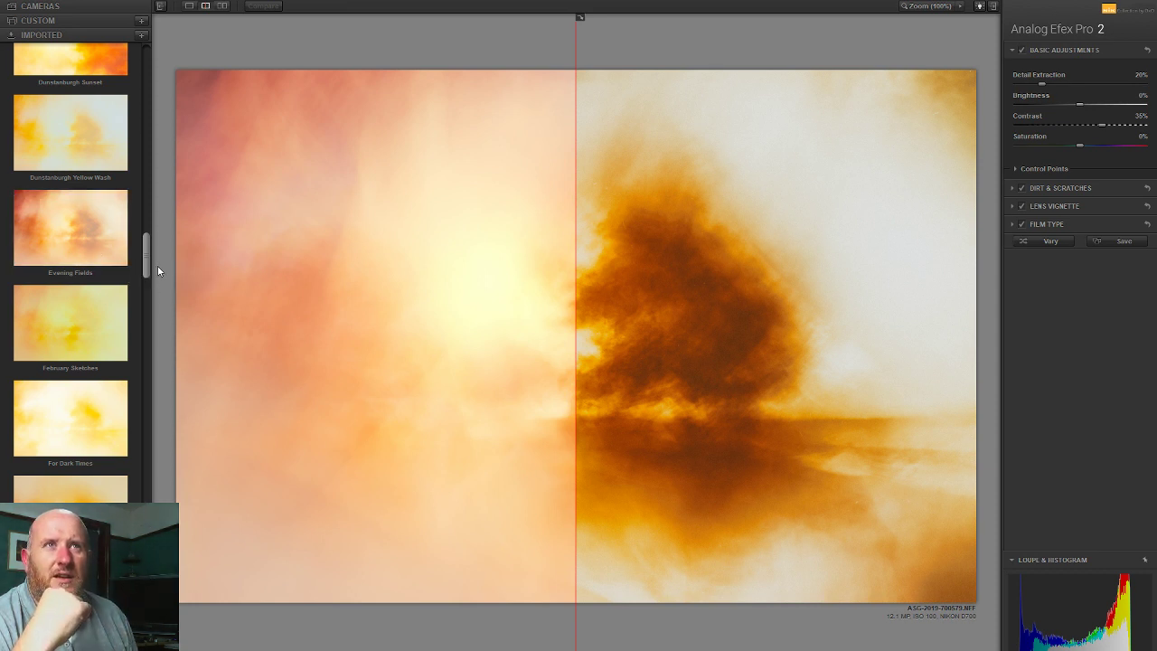
drag(148, 263, 154, 28)
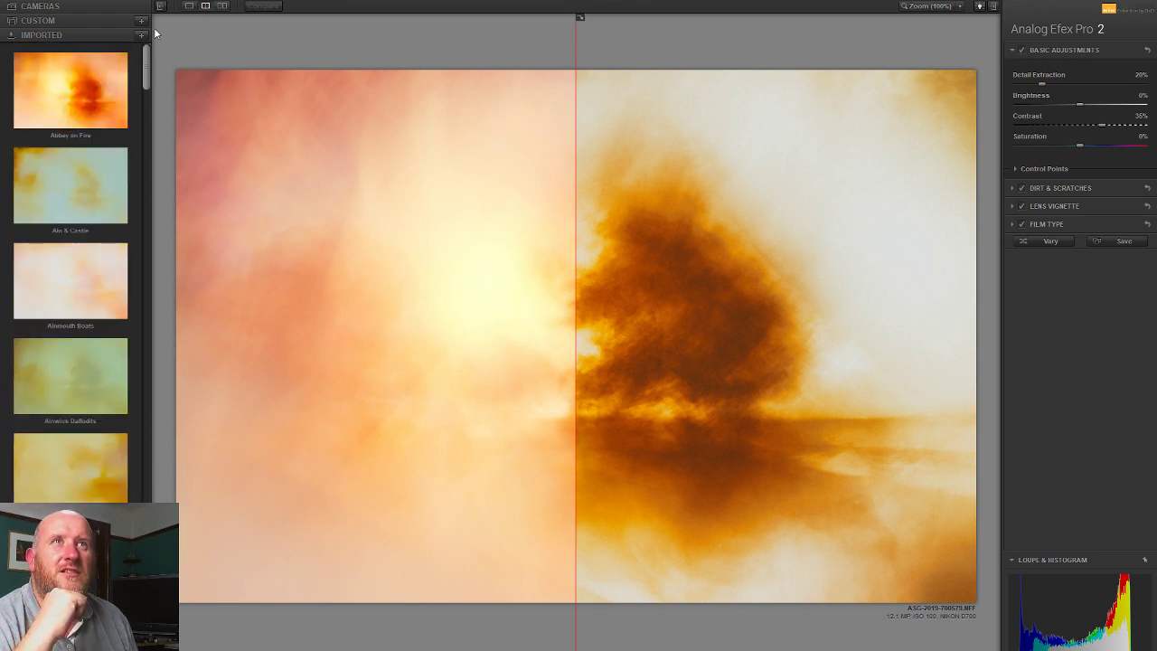
click(93, 22)
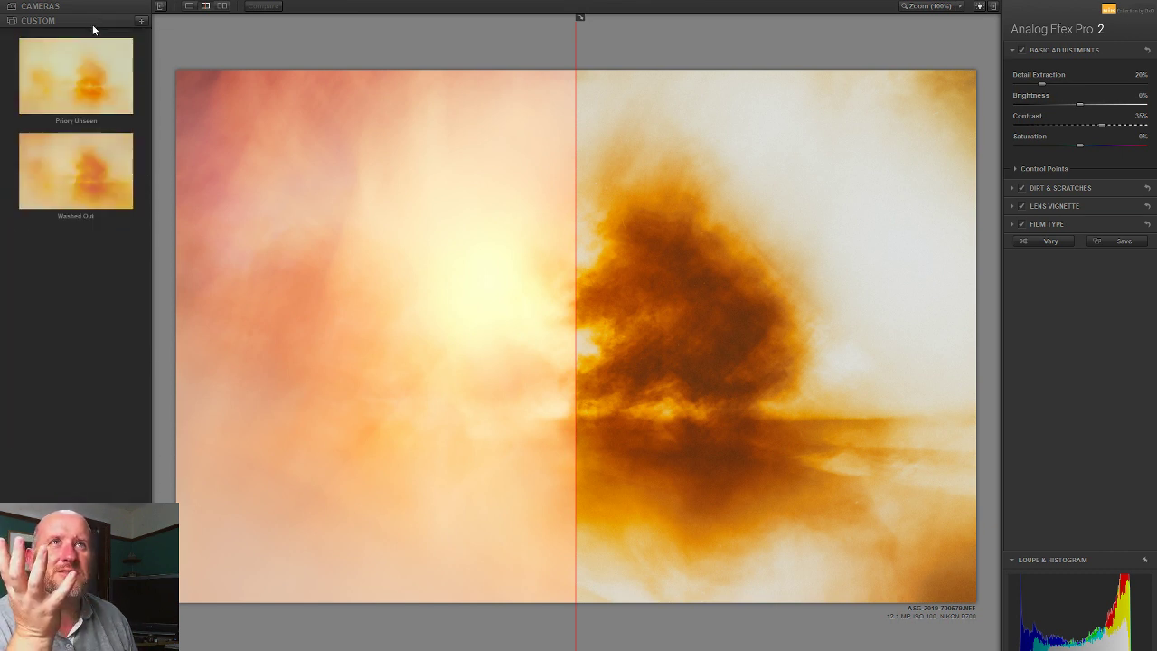
click(73, 512)
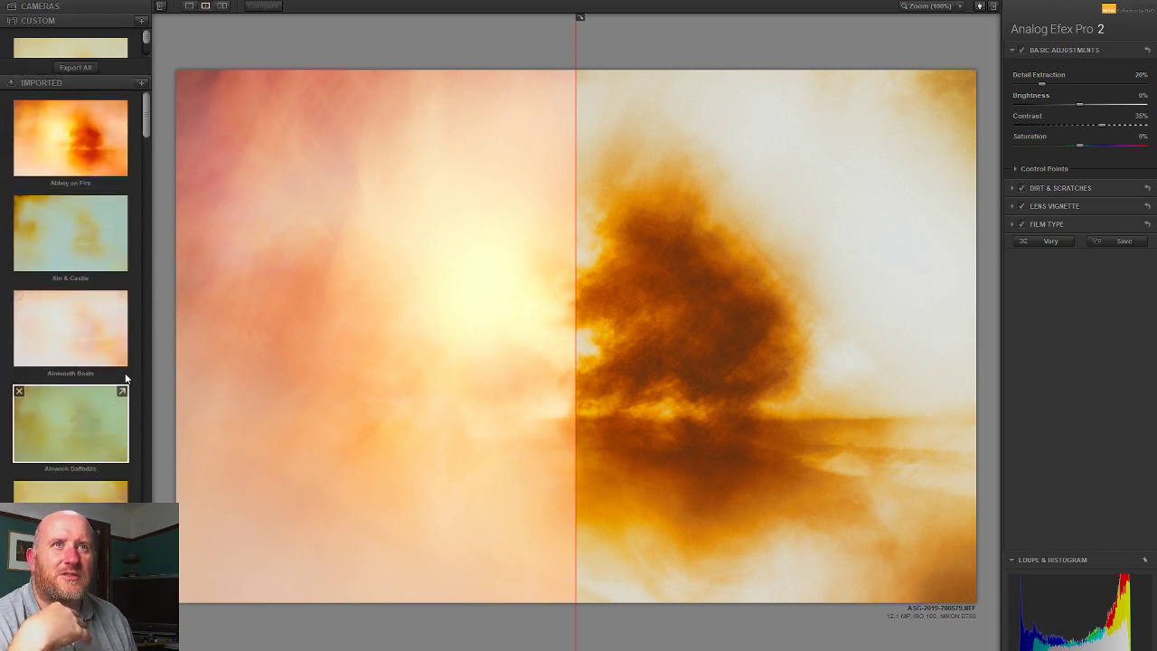
drag(146, 67, 142, 149)
scroll(141, 136, down, 1)
drag(142, 158, 137, 258)
click(72, 380)
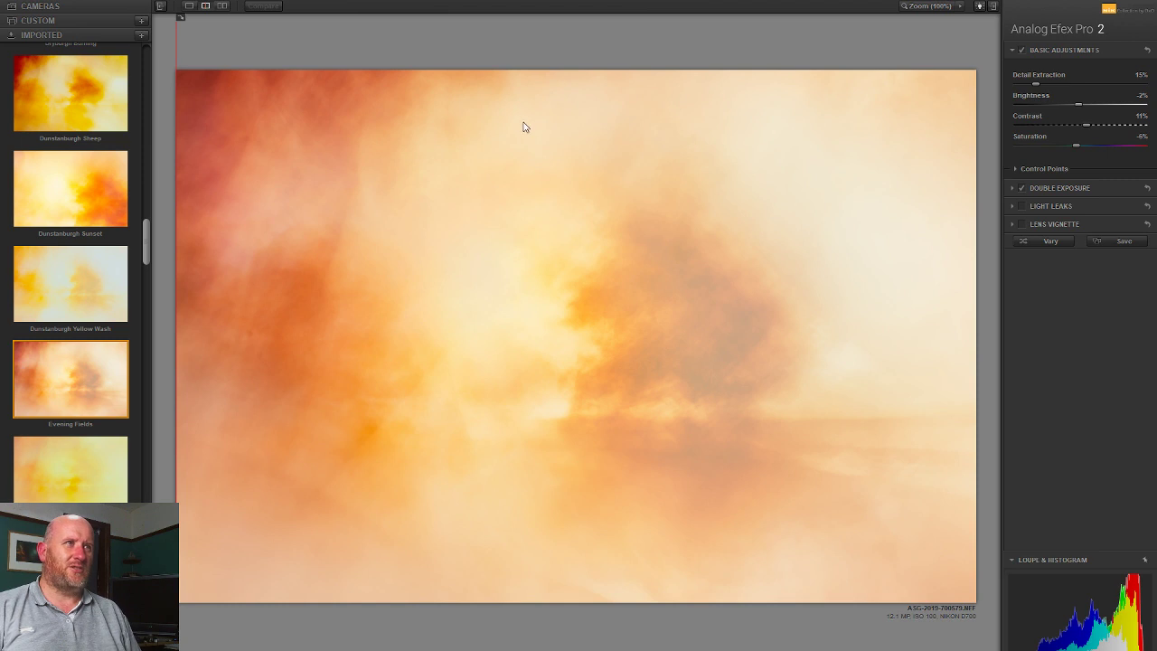
Compare the image with and without the Double Exposure and Basic Adjustments effects, leaving both enabled.
click(1022, 188)
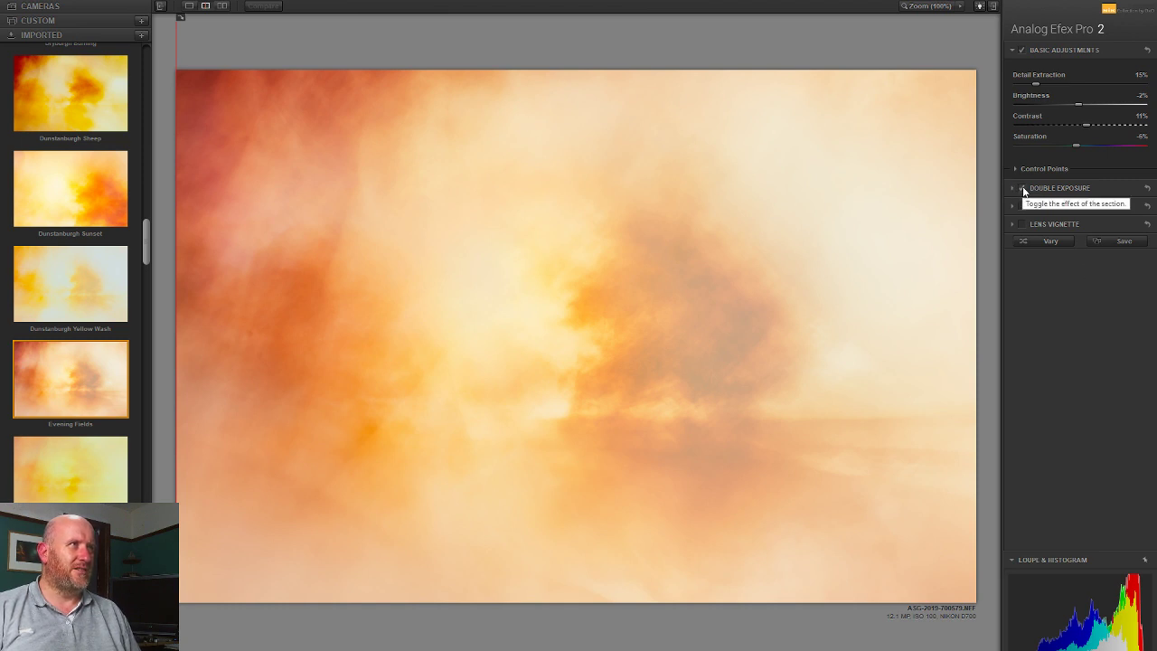
click(1023, 188)
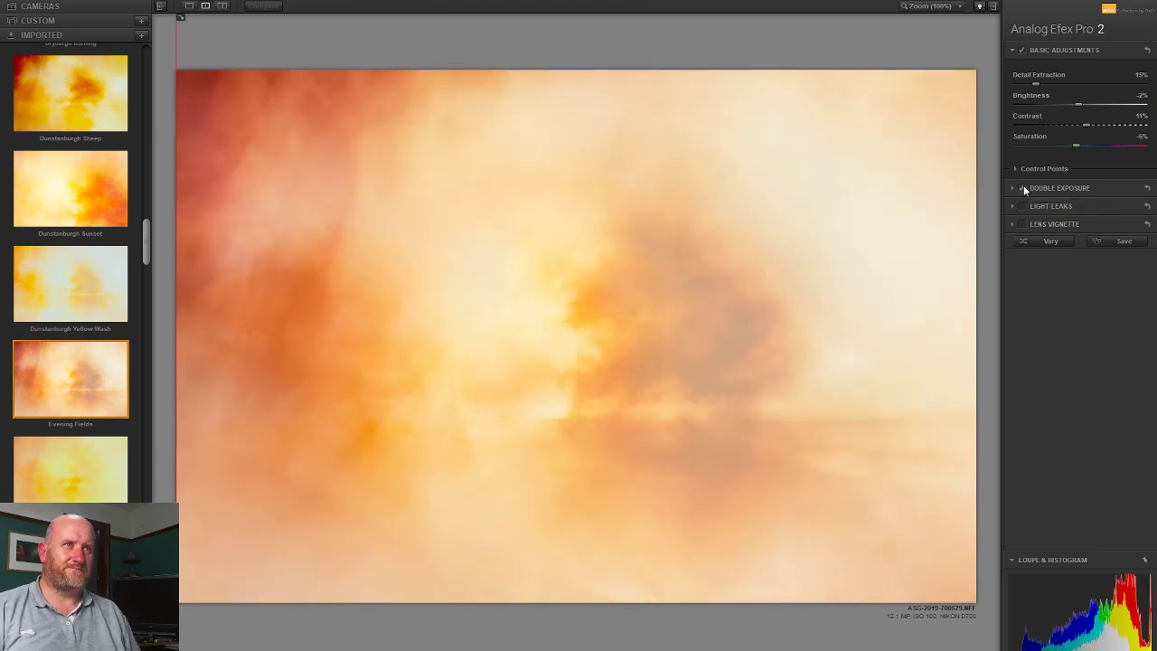
click(1023, 188)
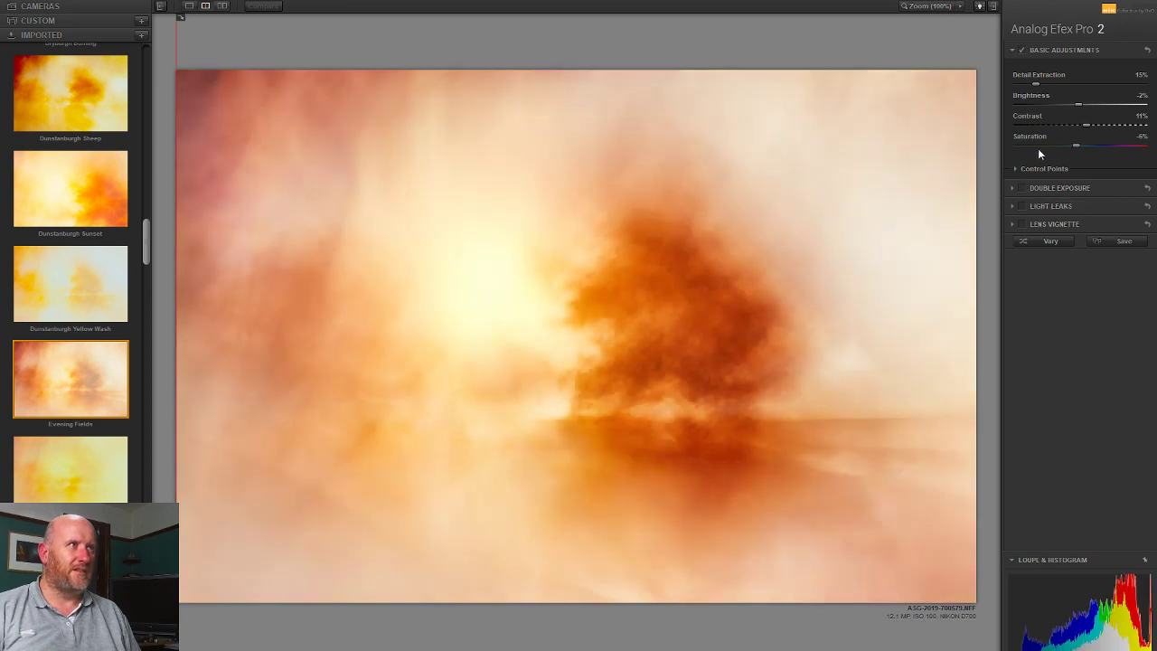
click(1023, 51)
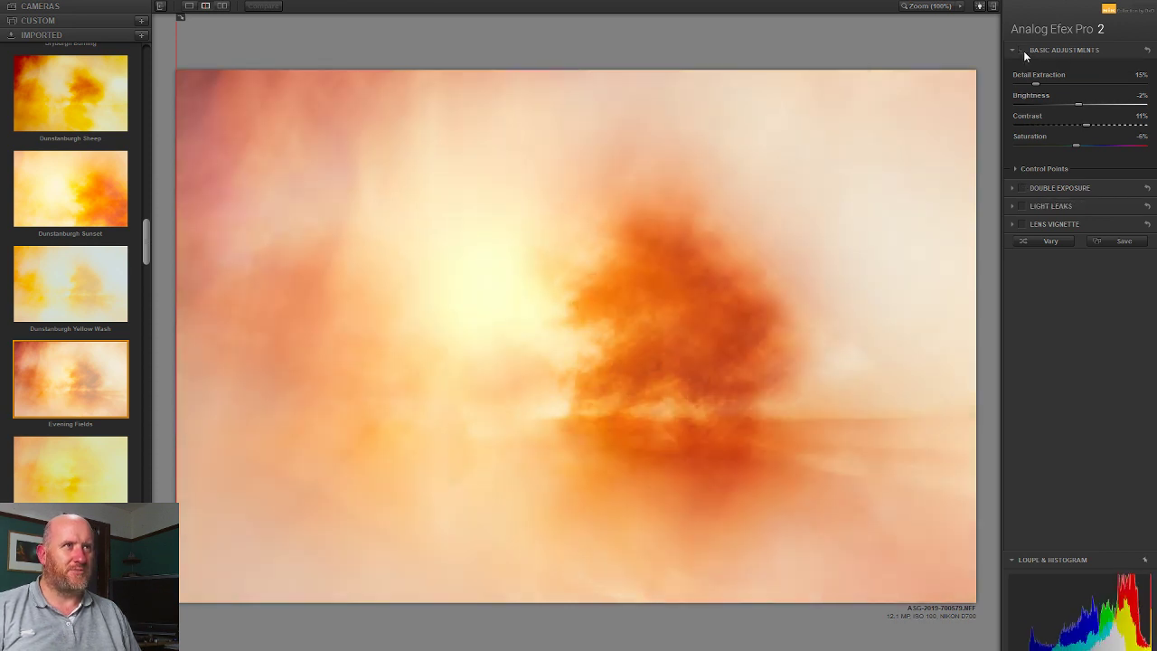
click(1021, 187)
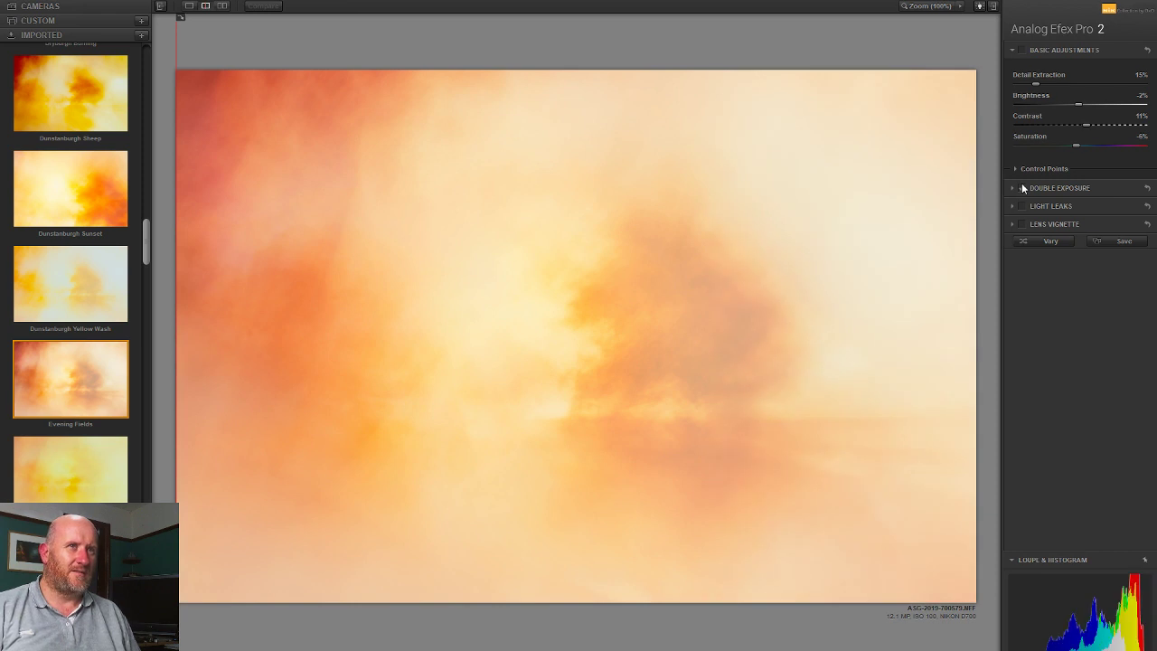
click(1022, 187)
click(1022, 187)
click(1022, 187)
click(1022, 188)
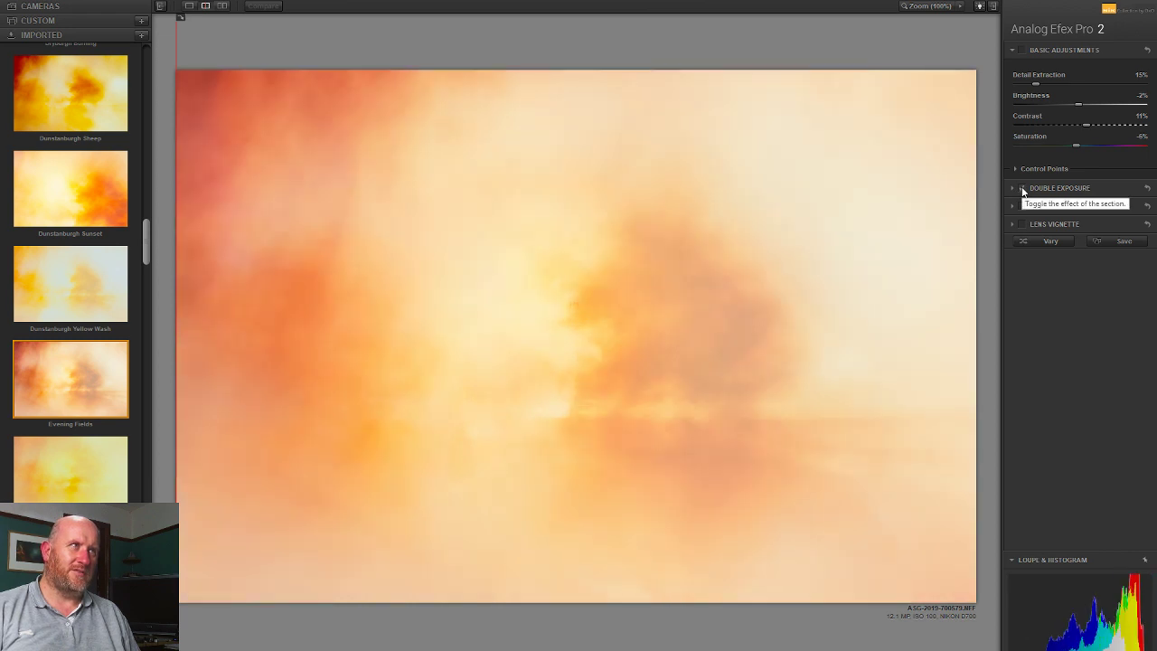
click(1023, 51)
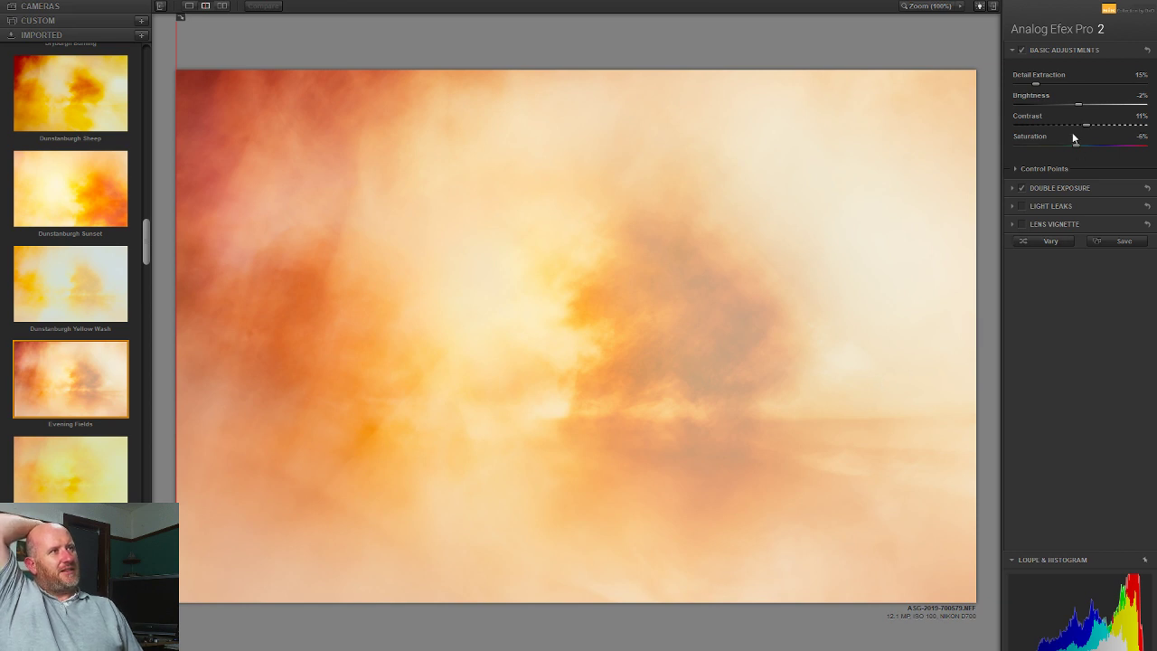
Try repositioning the second exposure of the Double Exposure effect, and reapply the Evening Fields preset to reset it.
click(1049, 189)
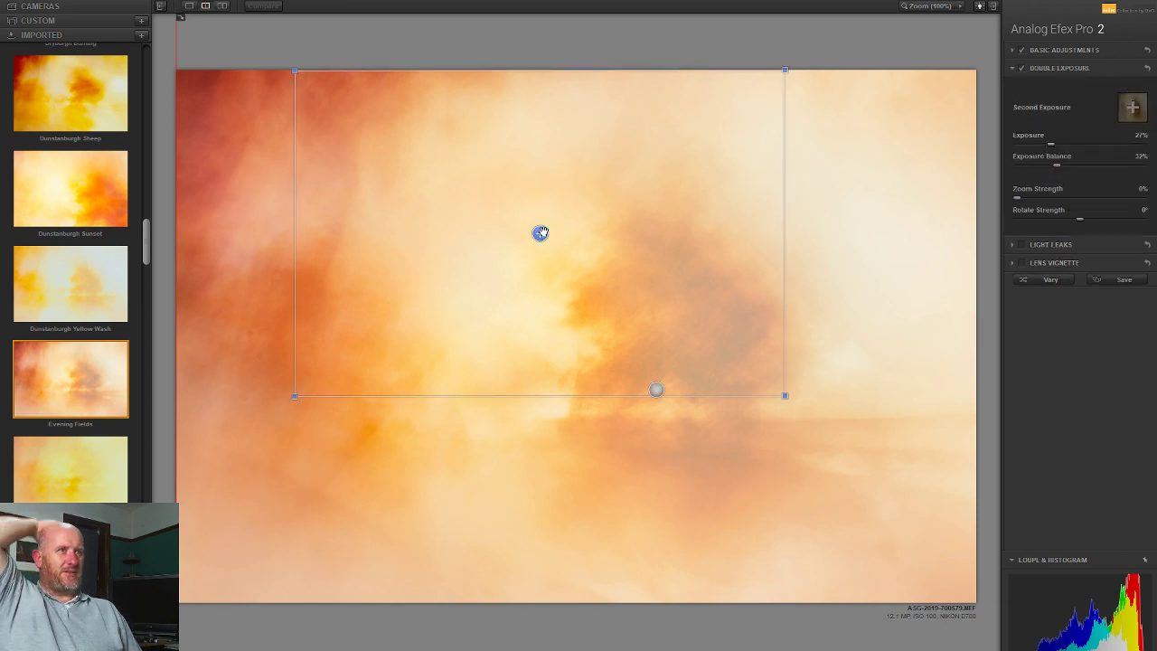
drag(540, 233, 583, 231)
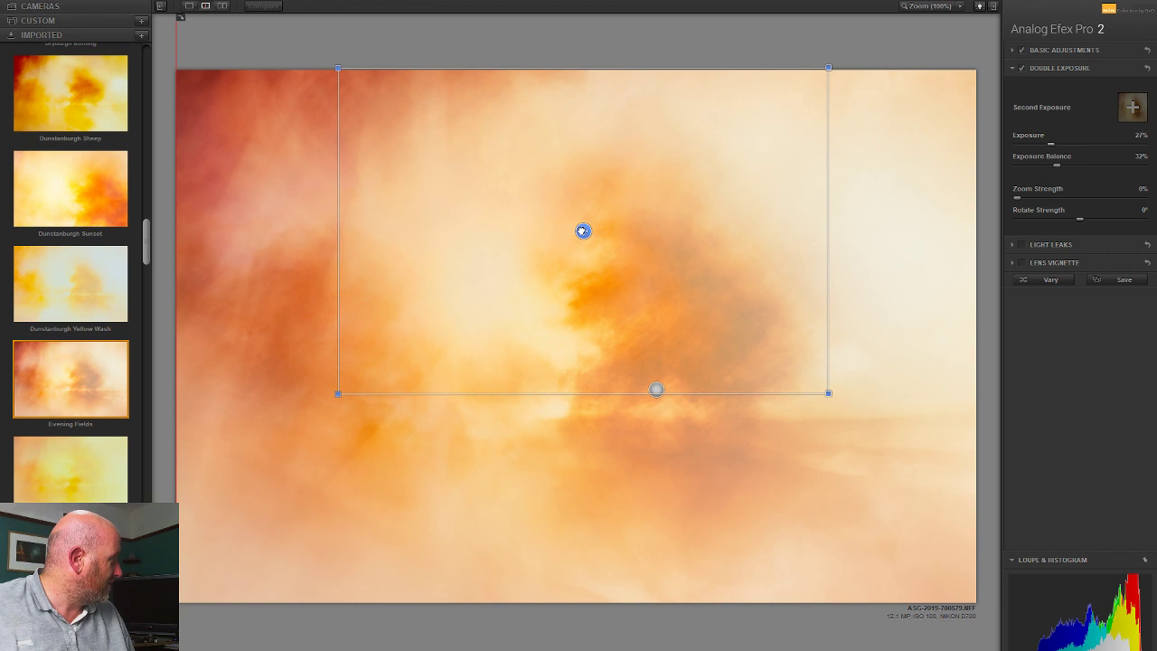
drag(584, 231, 563, 292)
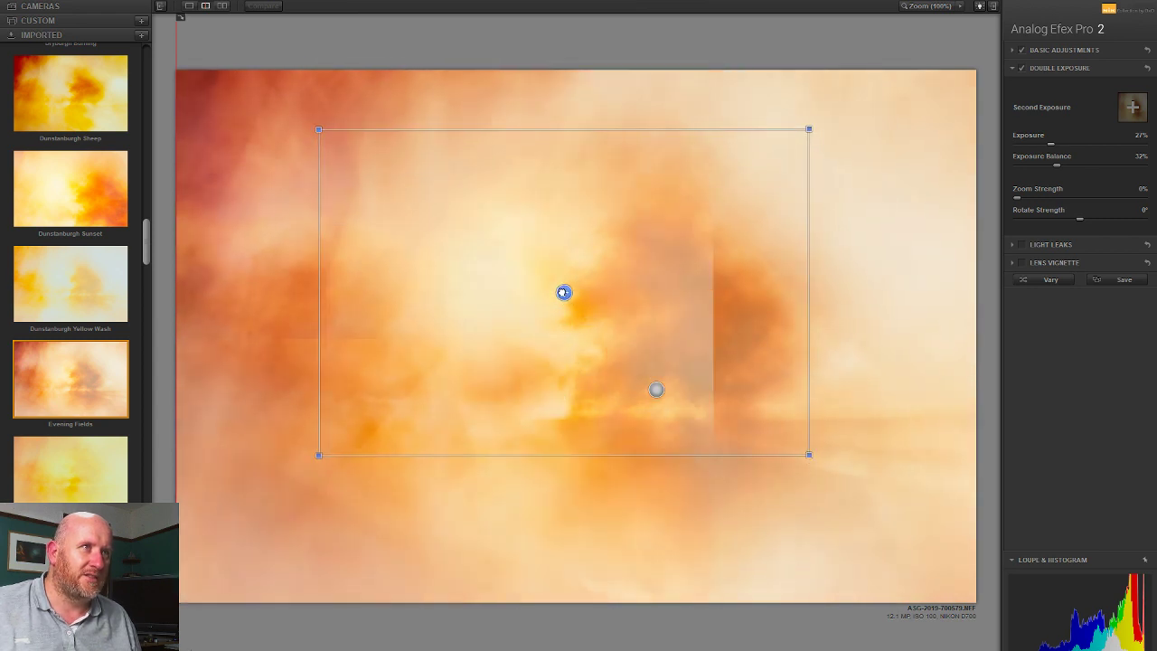
click(79, 366)
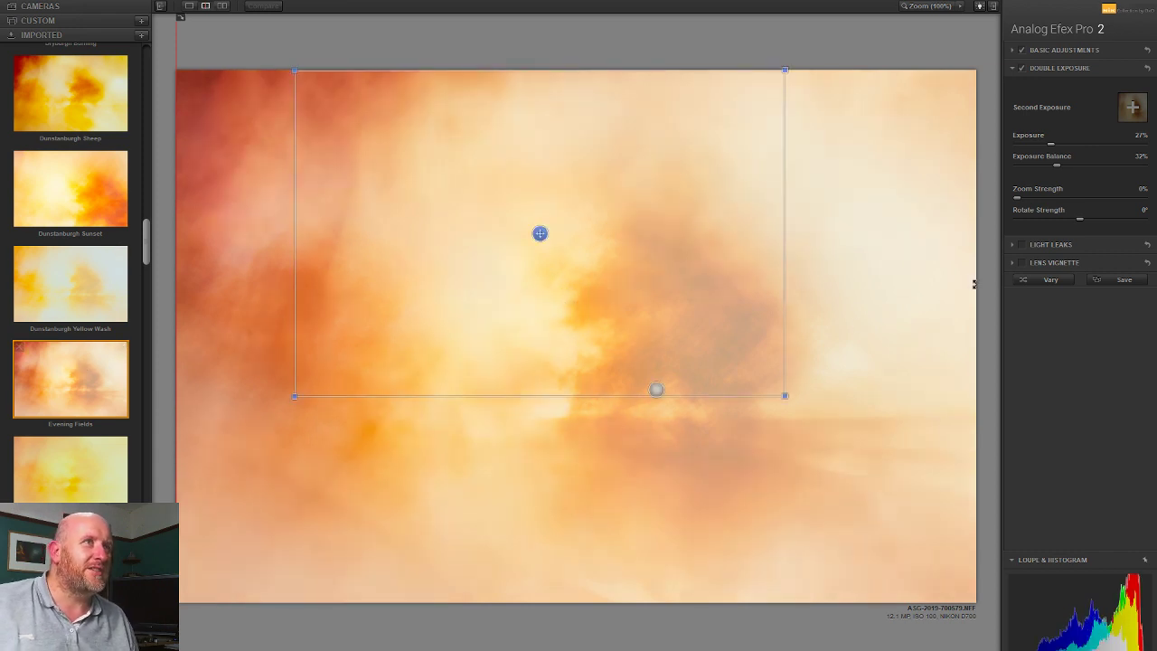
Set the double exposure's Exposure to 26% and Exposure Balance to 37%, preview the Lens Vignette, and apply the filter.
mouse_move(1059, 166)
mouse_down()
mouse_move(1009, 166)
mouse_move(1123, 170)
mouse_move(1074, 176)
mouse_move(1095, 171)
mouse_move(1072, 174)
mouse_move(1050, 144)
mouse_move(1063, 166)
mouse_up()
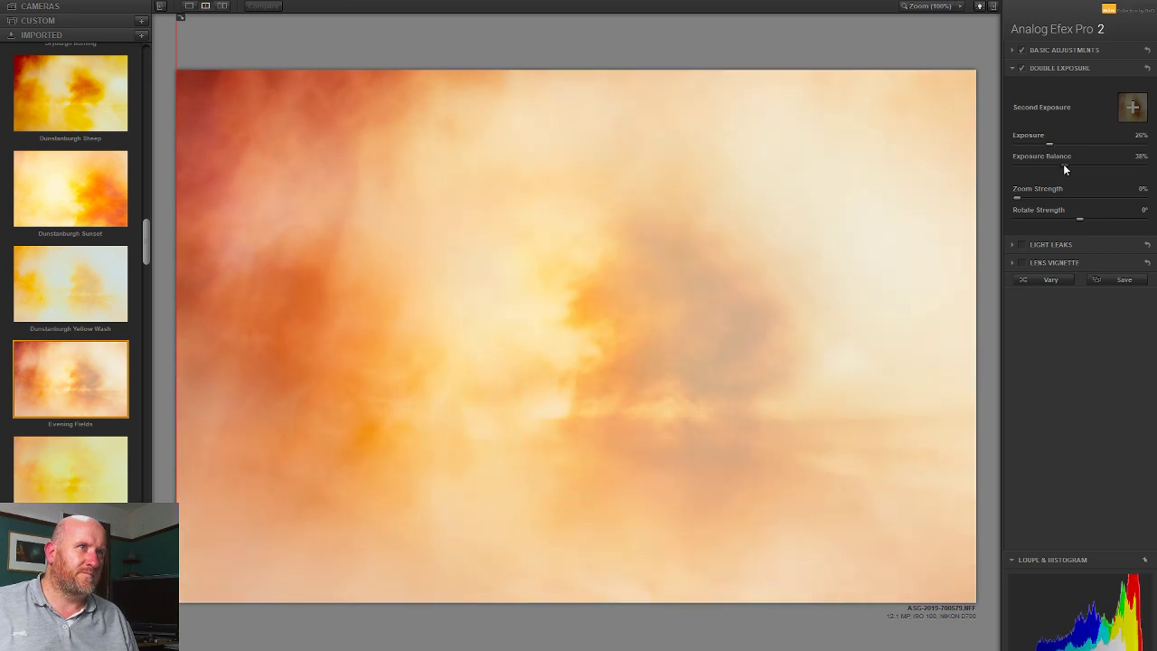
mouse_move(429, 325)
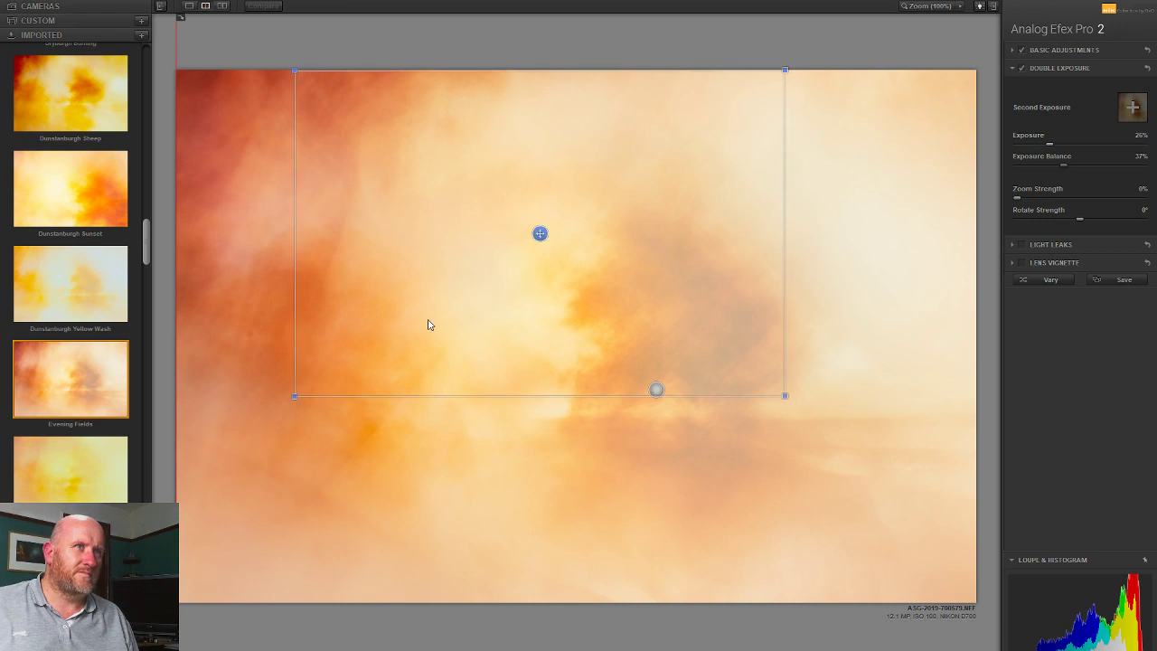
click(1023, 263)
click(1023, 263)
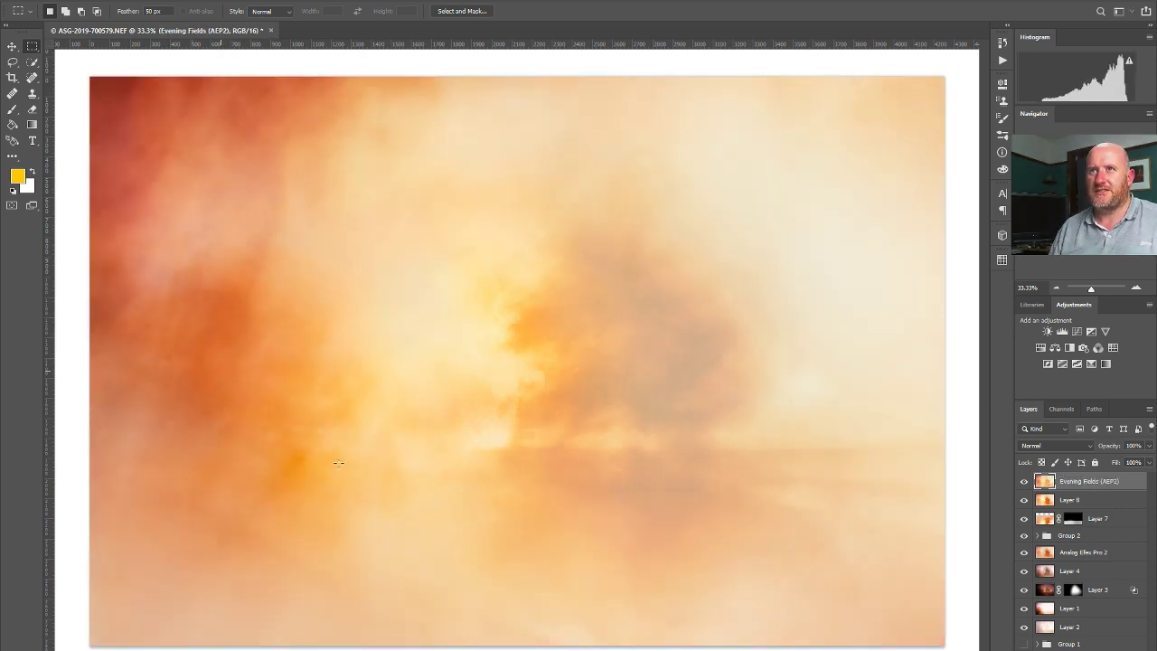
Compare the image with and without the Evening Fields layer, and lower that layer's opacity to 25%.
click(1025, 481)
click(1024, 481)
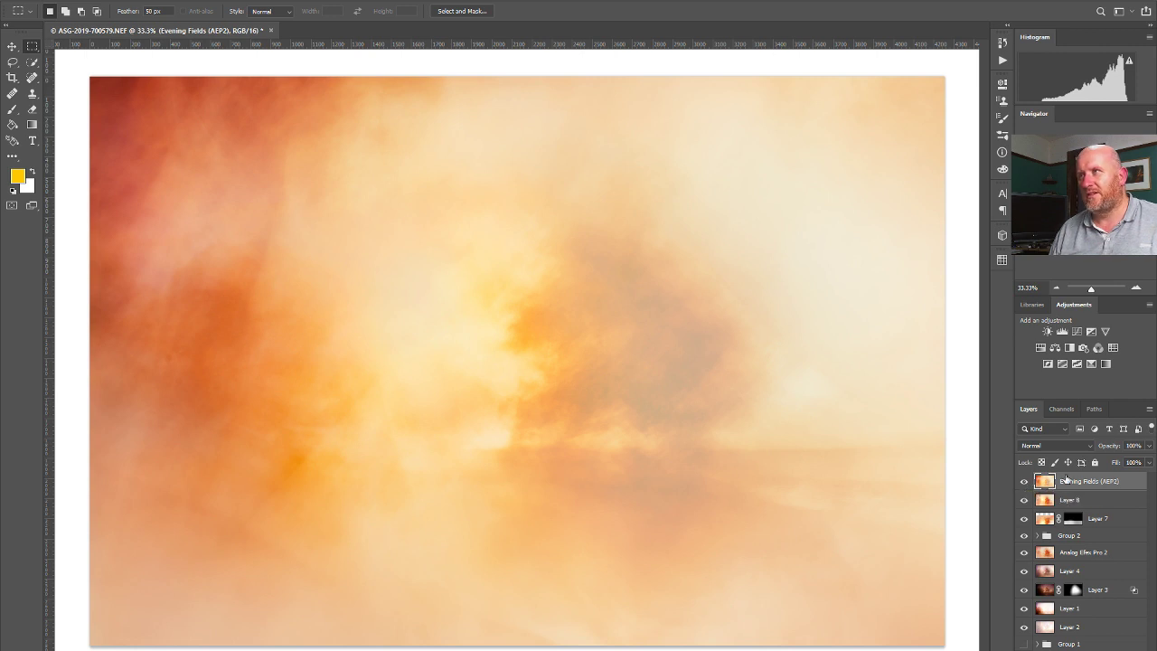
click(1148, 446)
drag(1147, 461, 1118, 466)
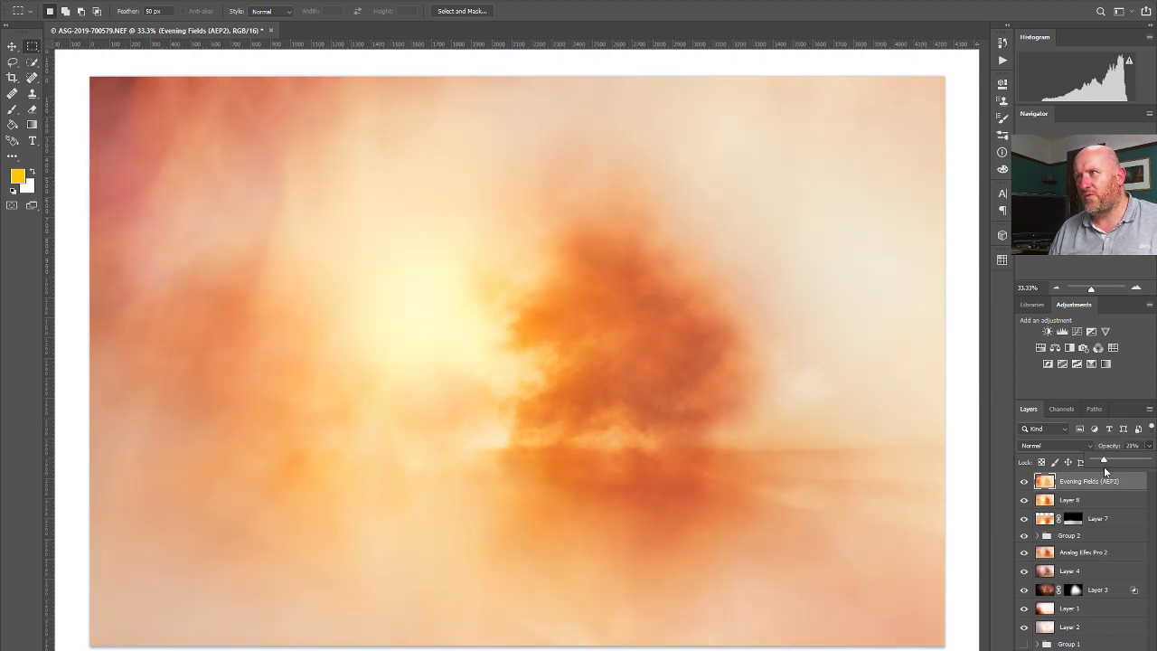
drag(1104, 467, 1028, 467)
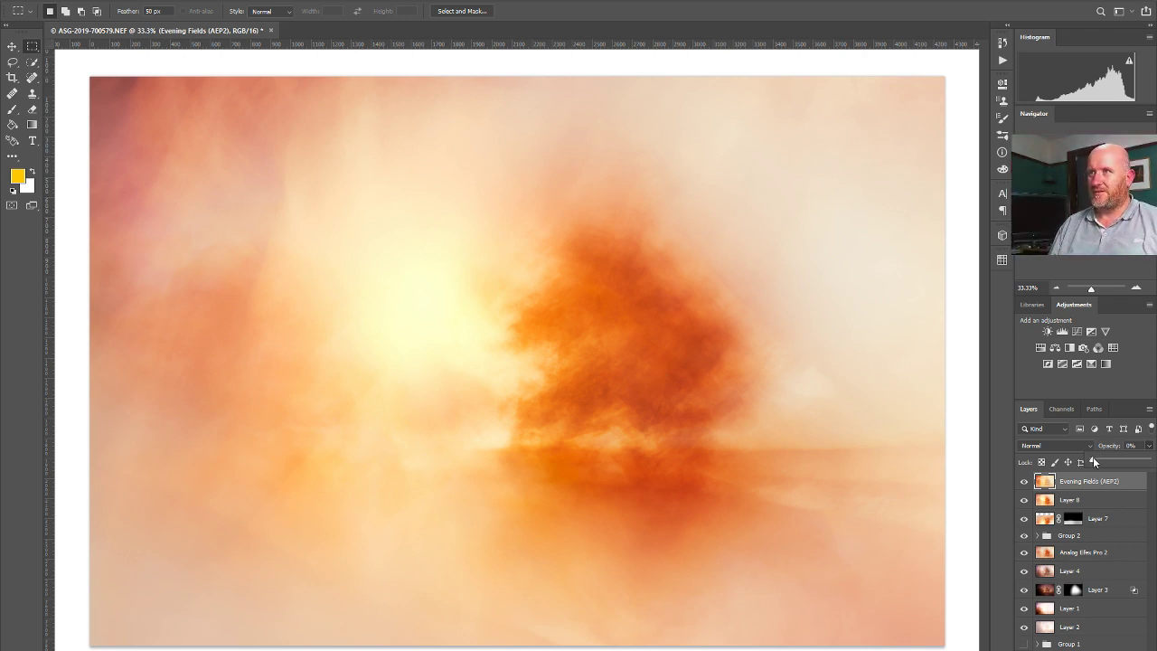
drag(1094, 458, 1096, 462)
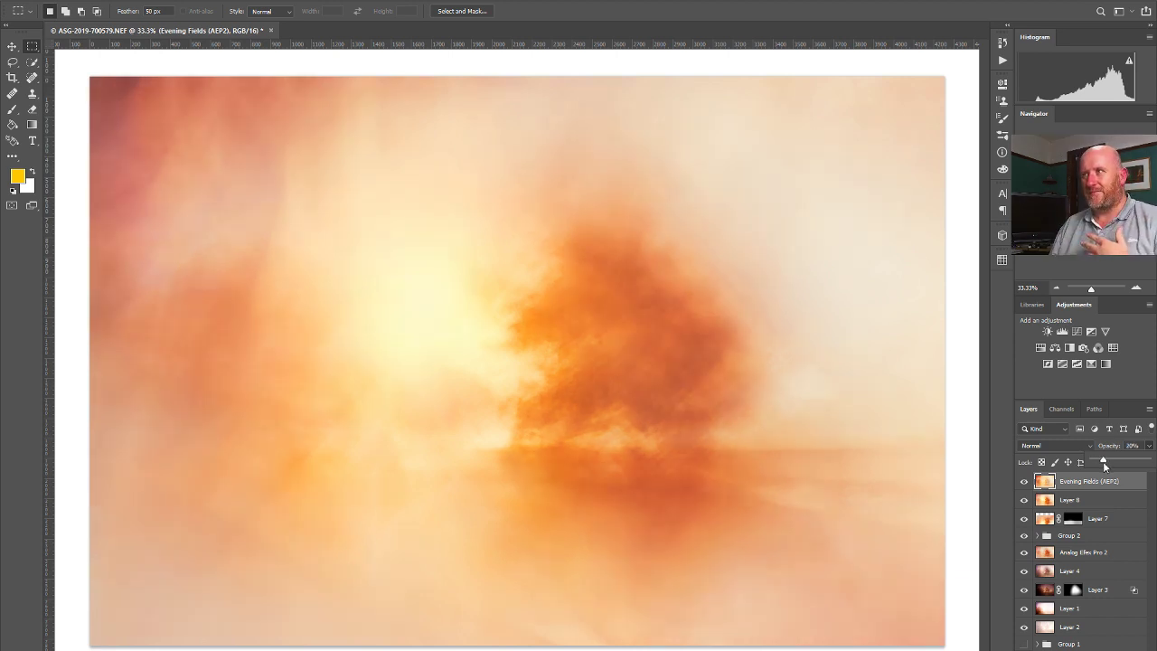
drag(1107, 461, 1106, 463)
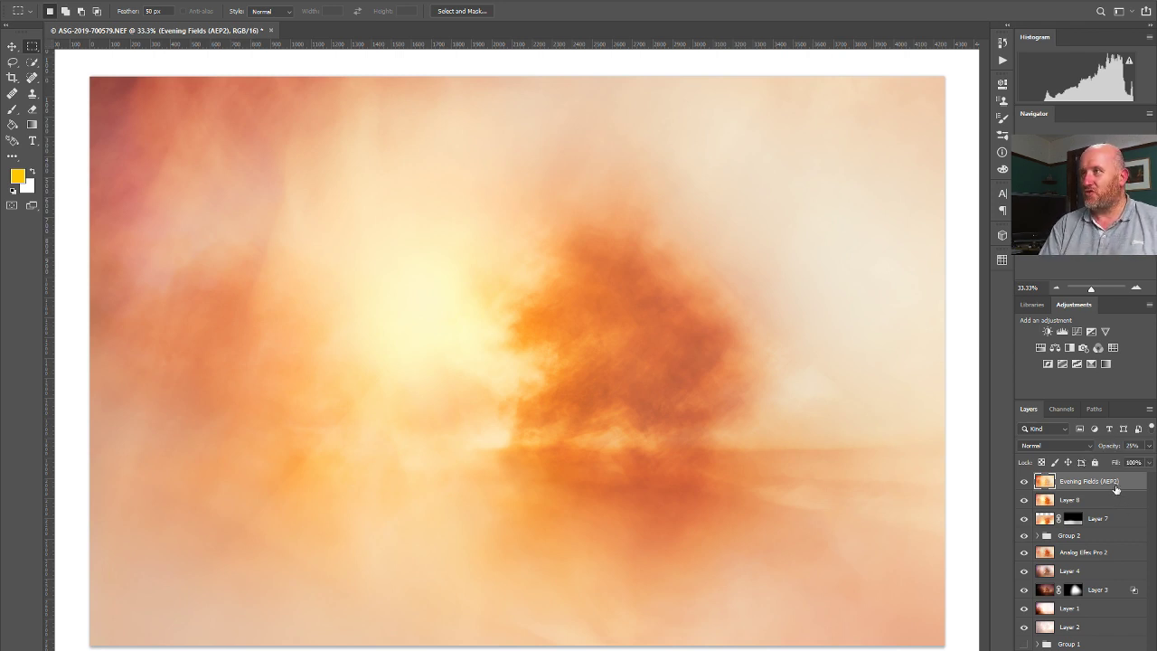
Duplicate the Evening Fields layer at 100% opacity and mask the copy with gradients hiding the tree's side and fading the image's lower edge.
key(ctrl+j)
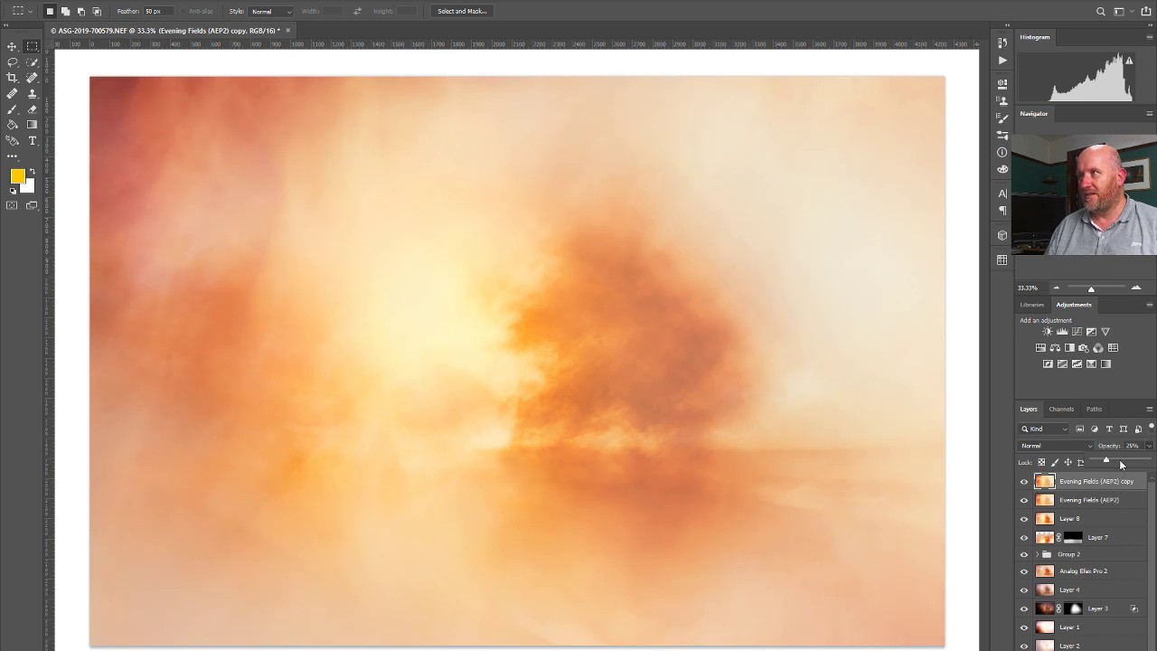
drag(1108, 465, 1148, 462)
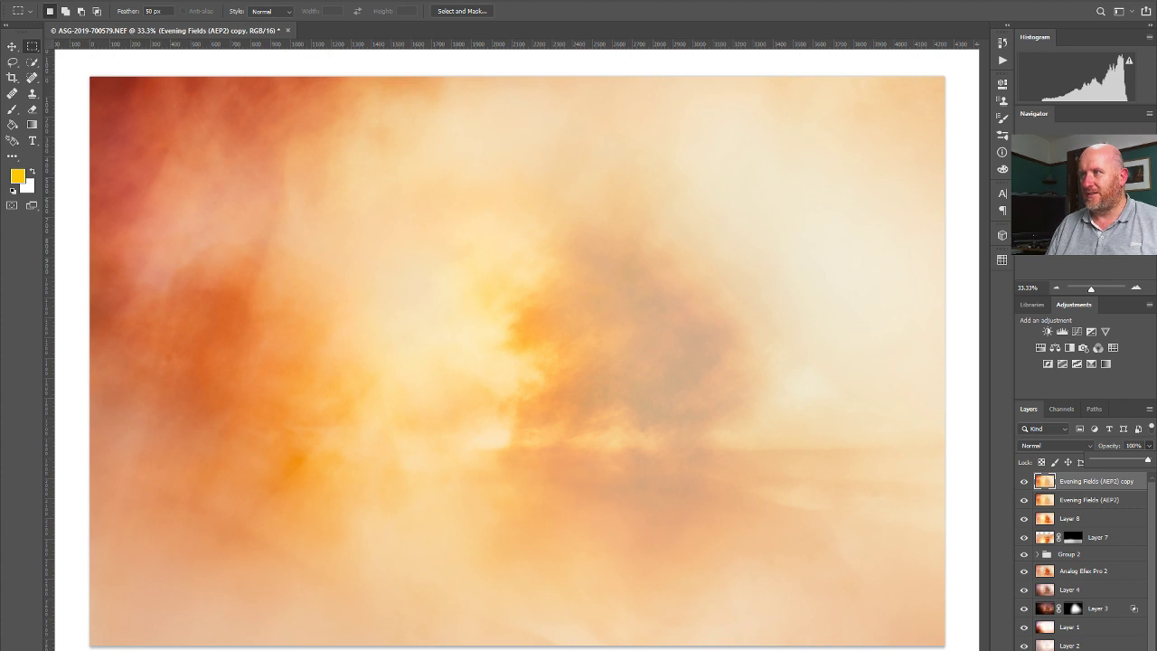
click(1067, 647)
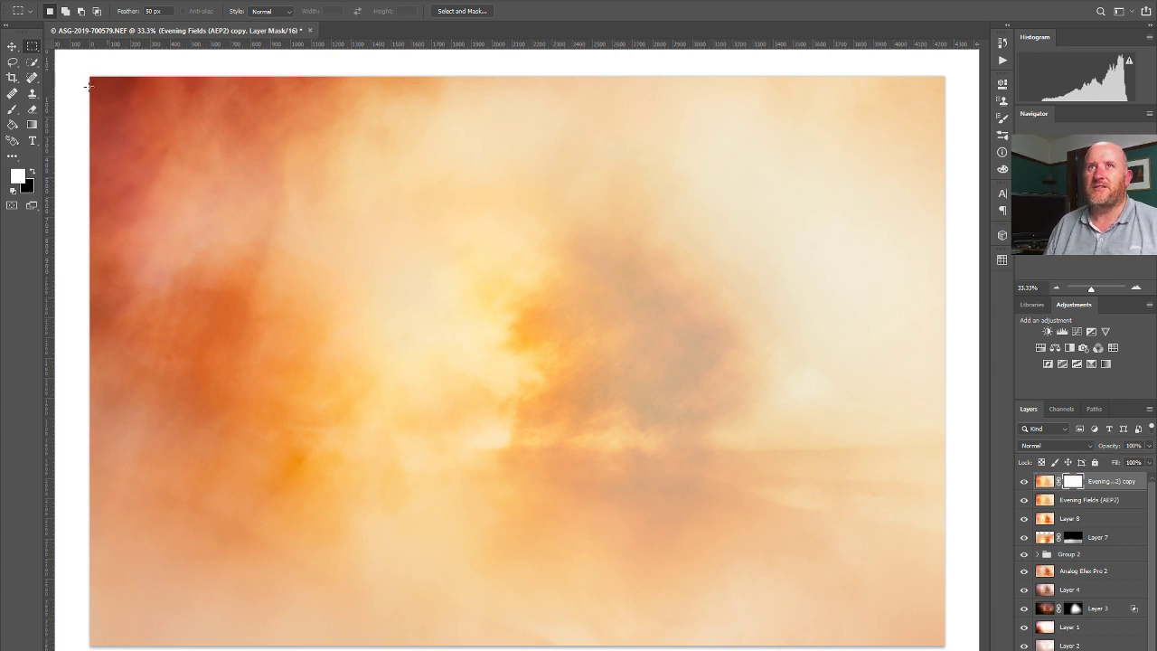
click(31, 126)
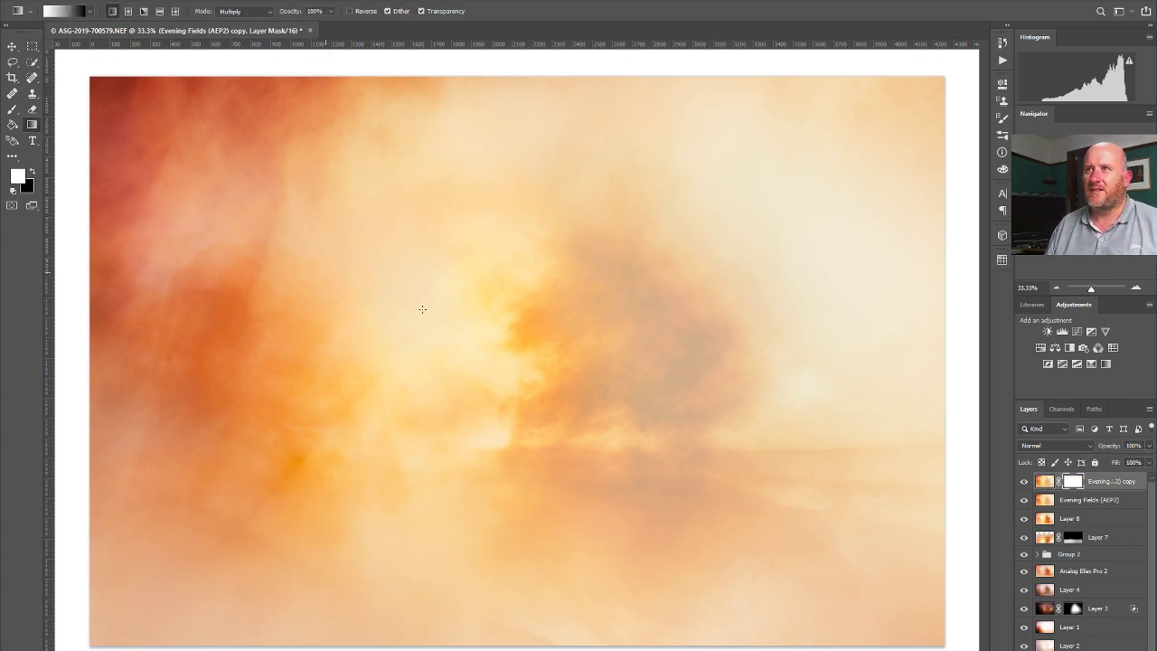
drag(579, 347, 419, 400)
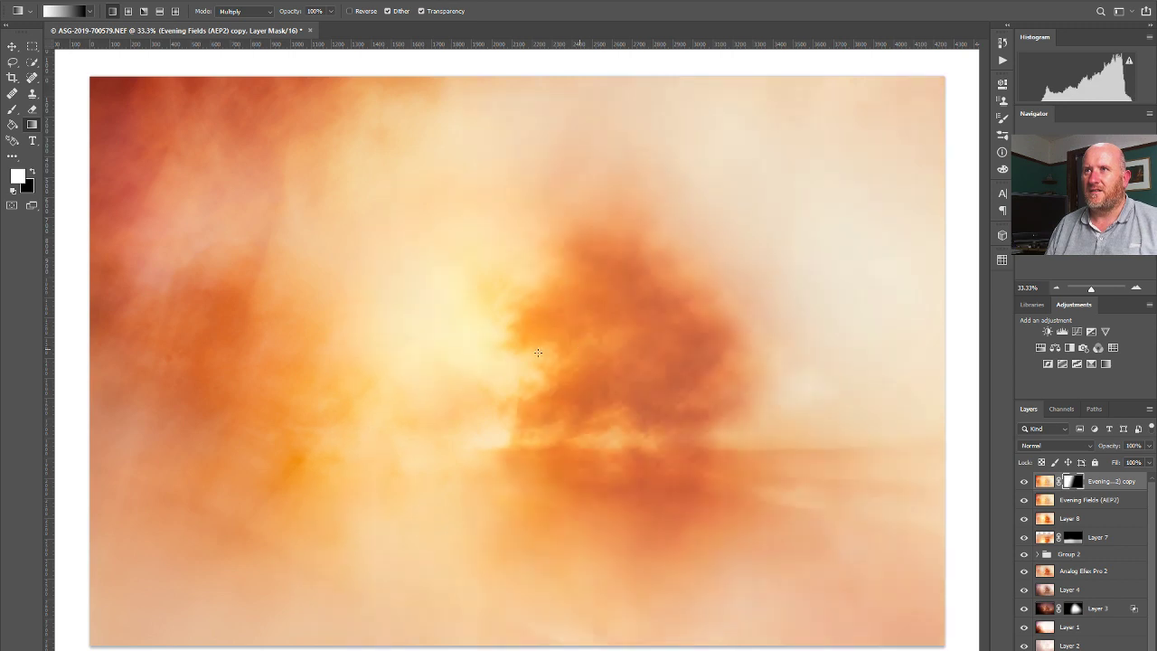
drag(236, 450, 236, 650)
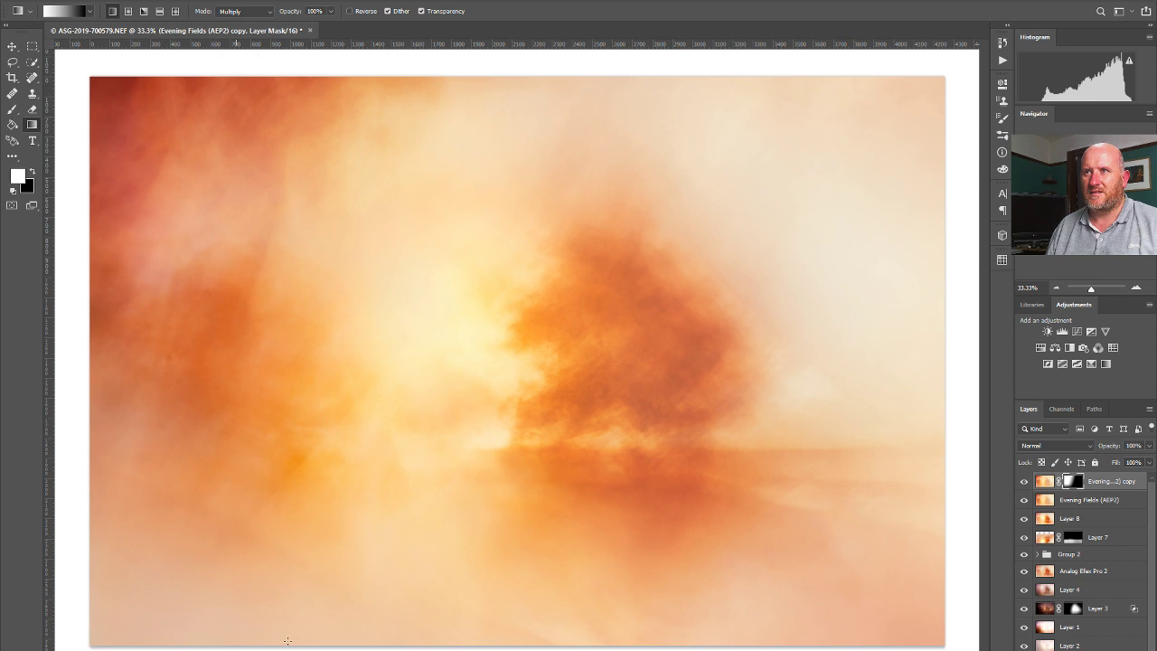
drag(347, 120, 345, 245)
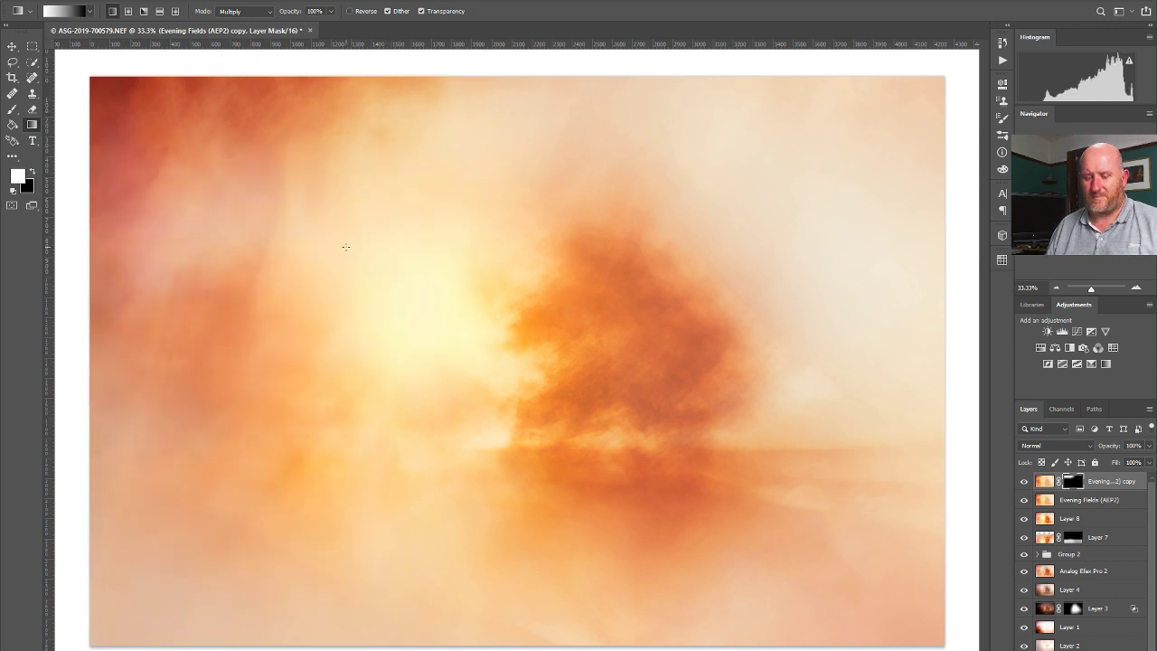
key(ctrl+z)
drag(361, 242, 365, 81)
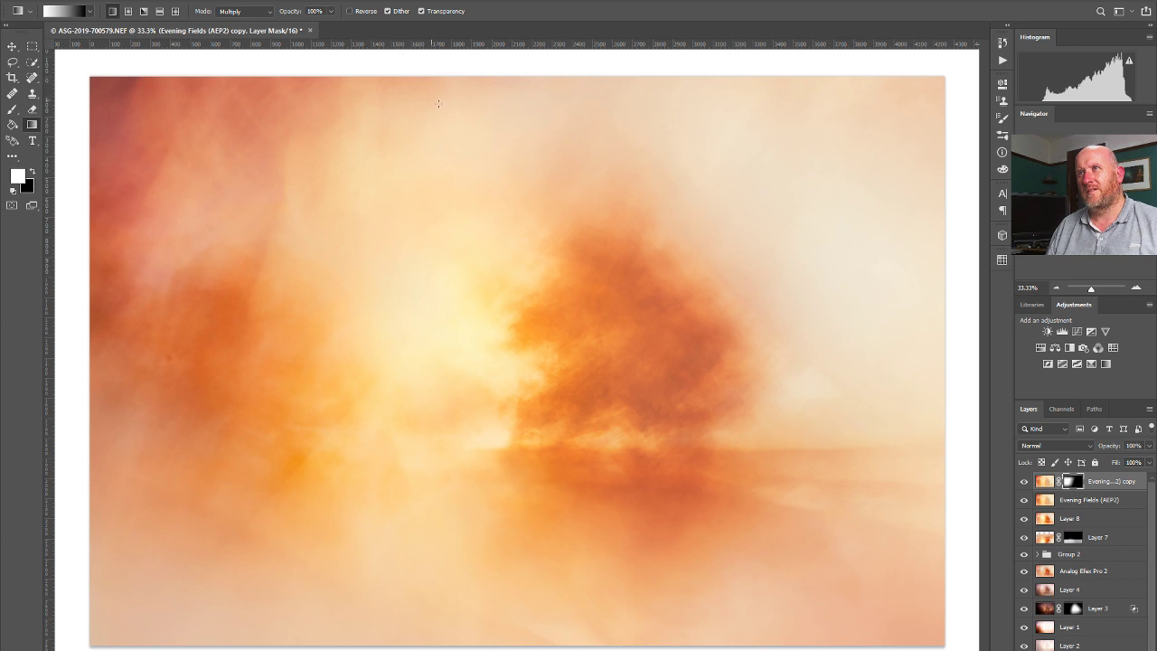
key(ctrl+z)
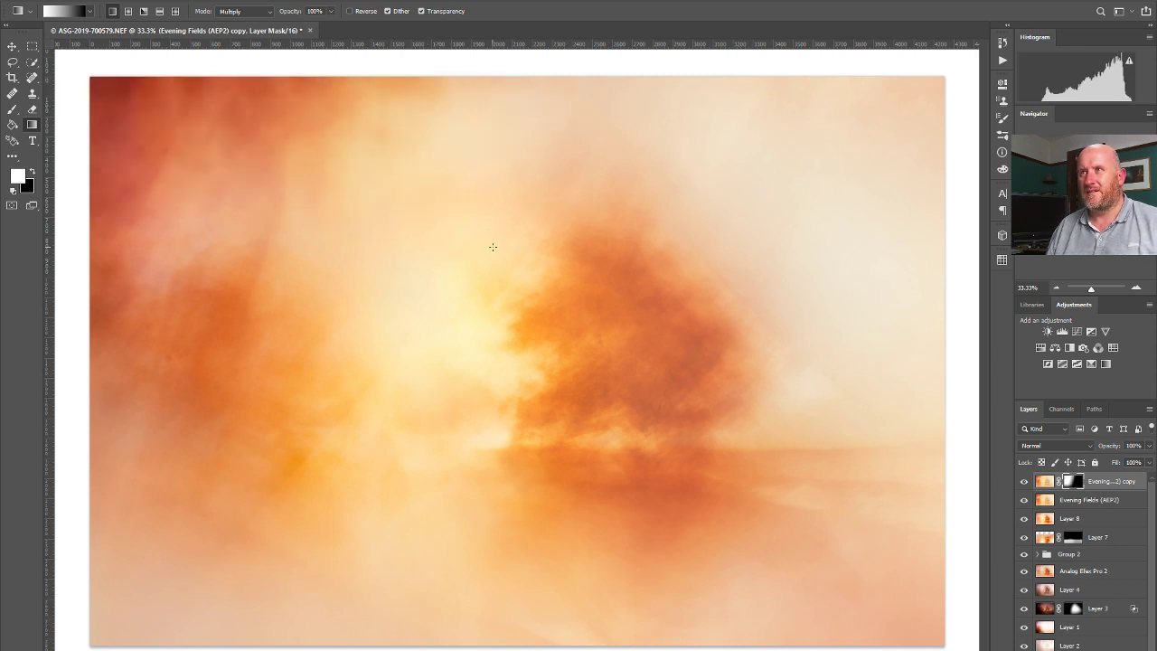
Compare the image with and without the masked Evening Fields copy, and reduce its opacity to 18%.
click(1025, 483)
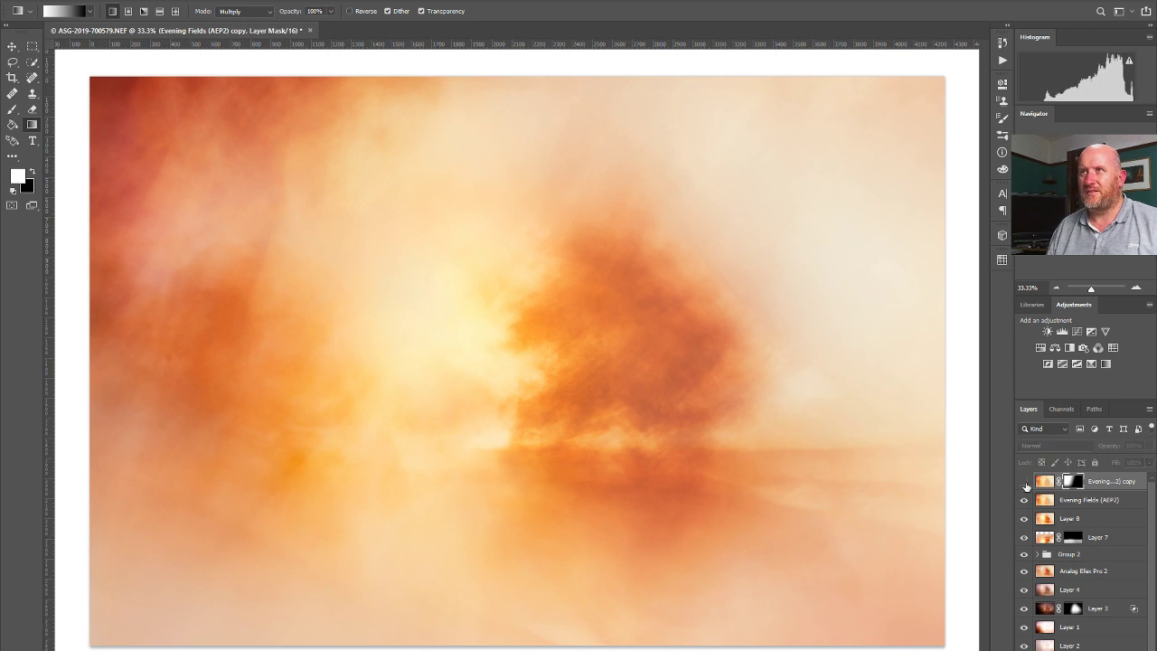
click(1025, 483)
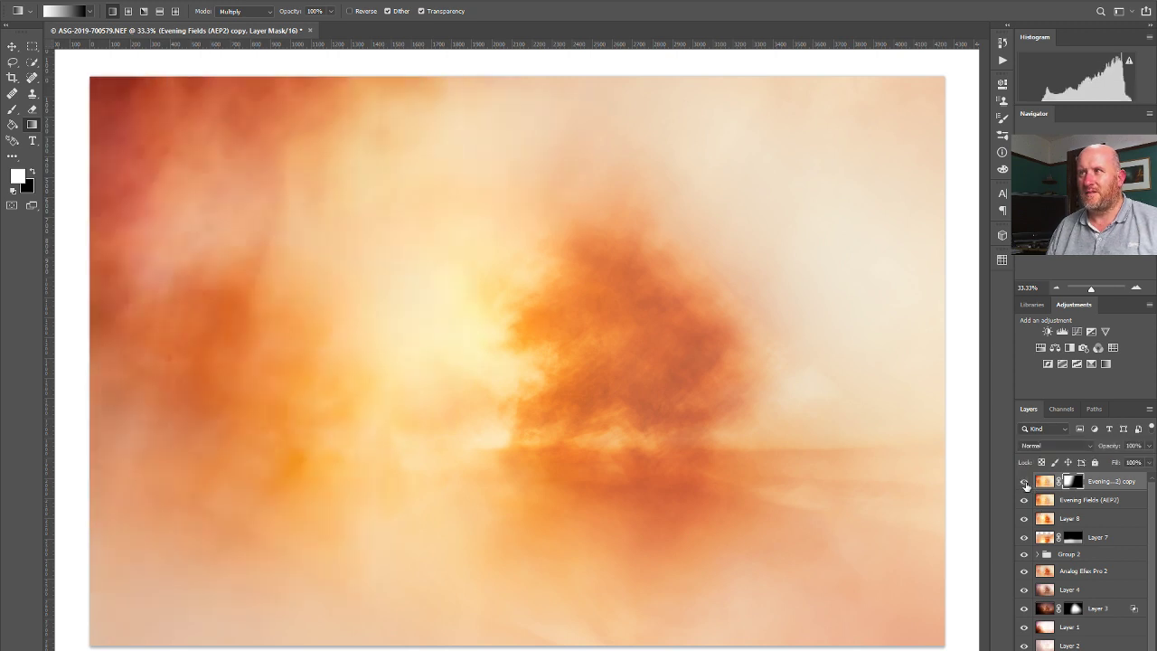
click(1149, 445)
drag(1148, 463, 1098, 477)
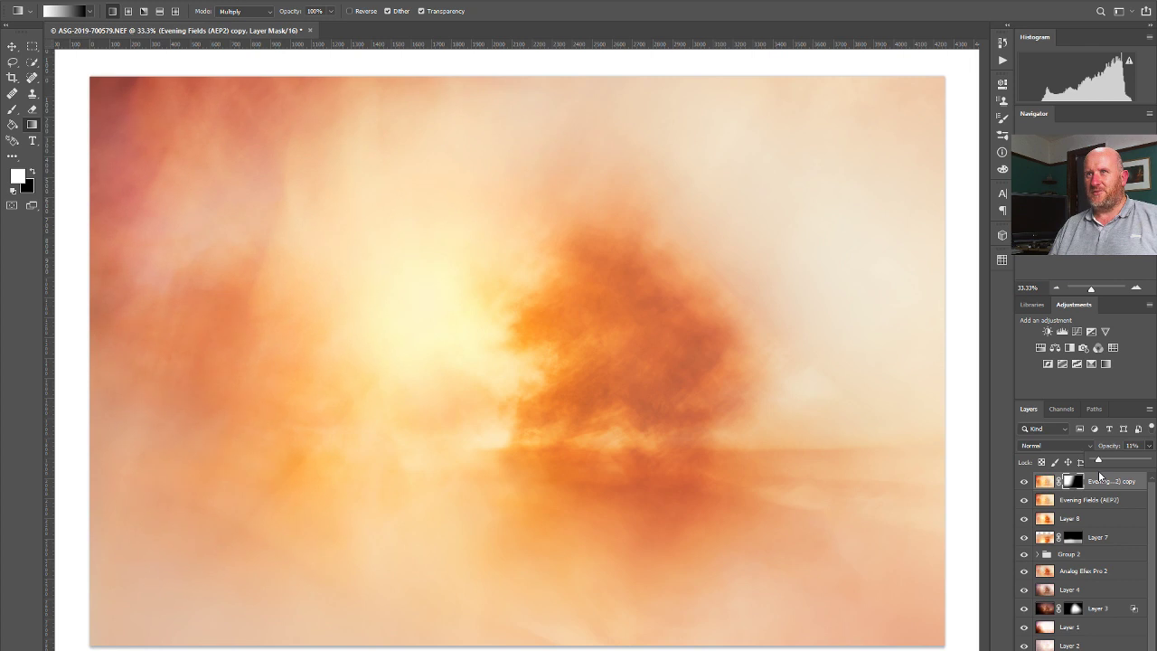
drag(1117, 469, 1101, 462)
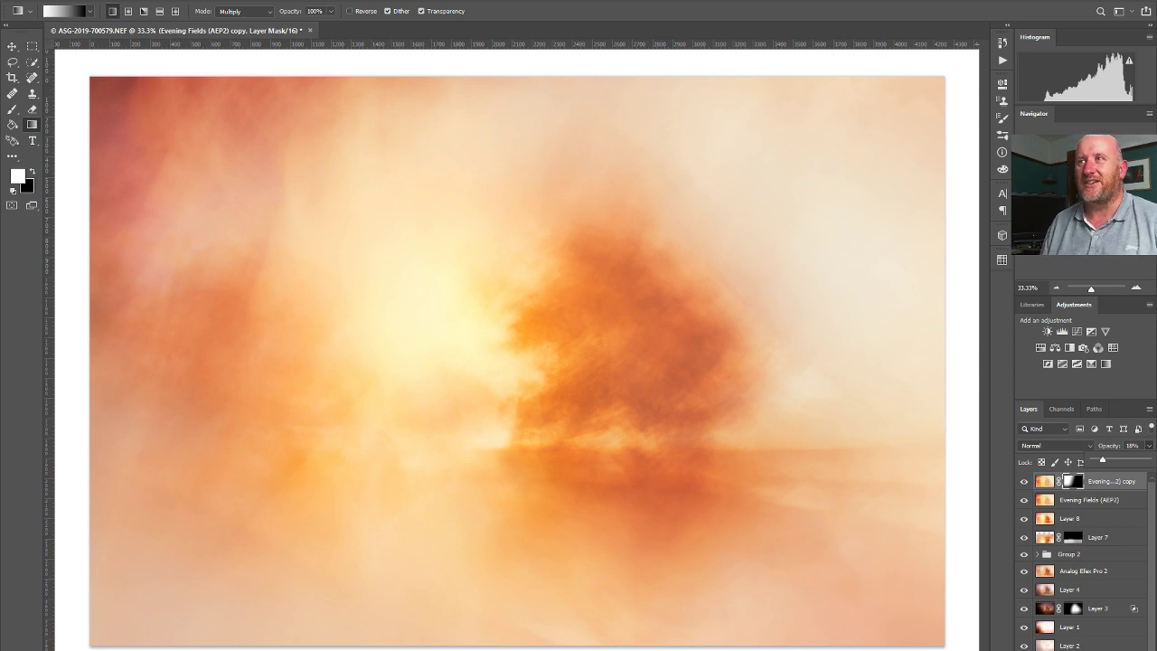
Compare the image with the two Evening Fields layers hidden and shown, leaving both visible.
click(1023, 488)
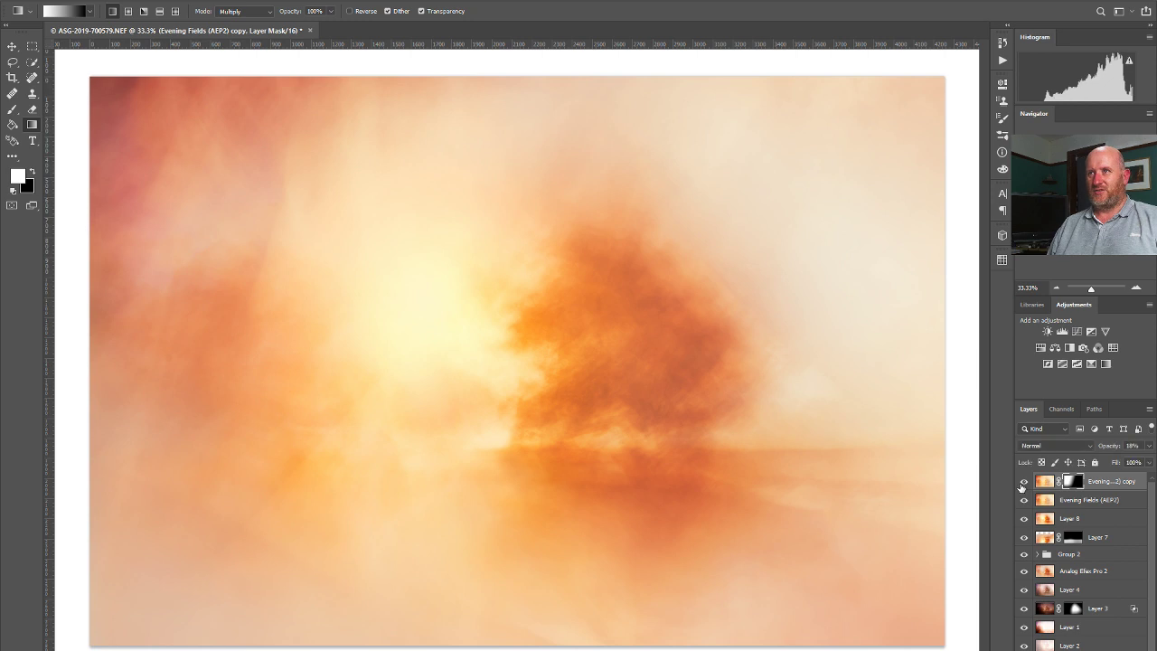
click(1023, 483)
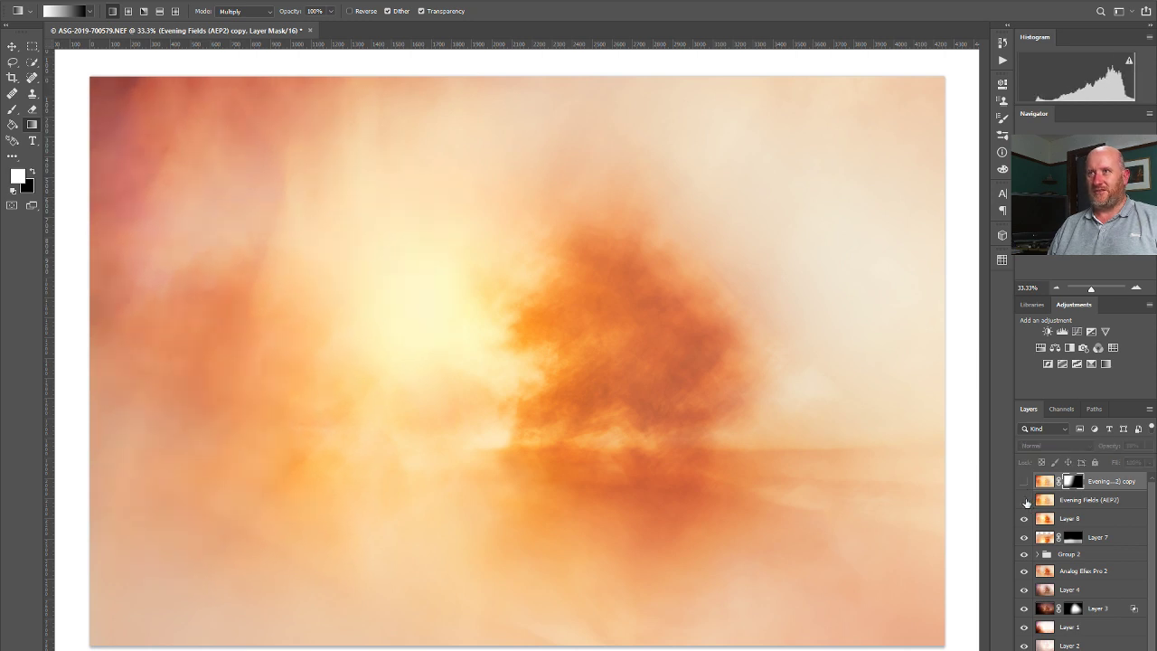
click(1024, 484)
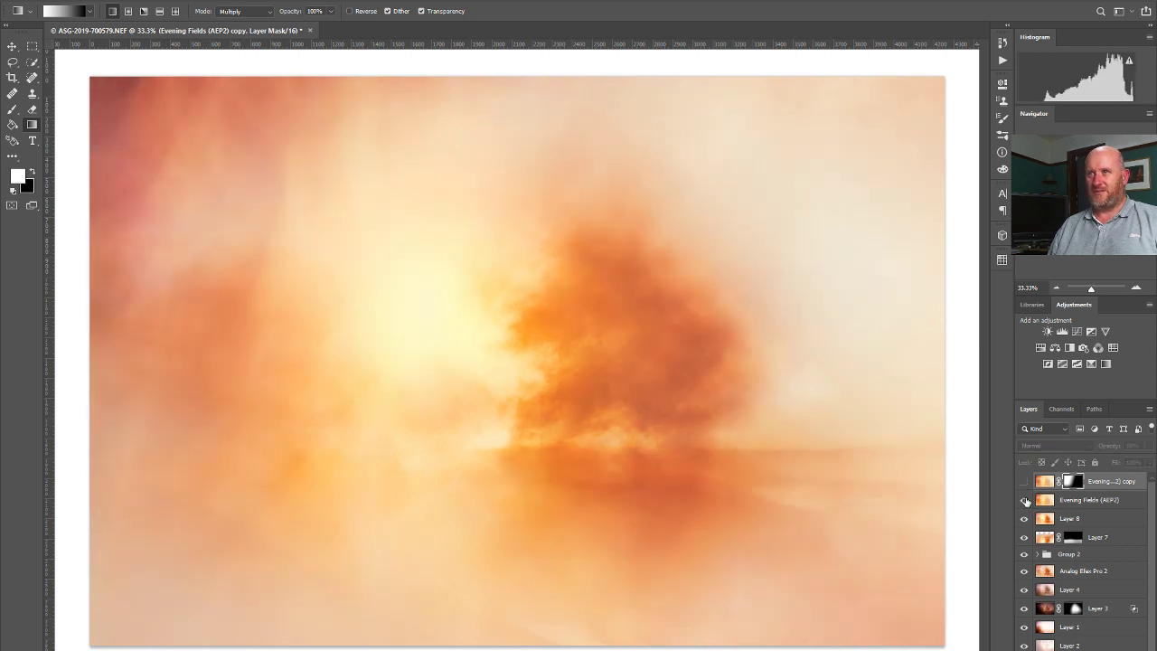
click(1024, 484)
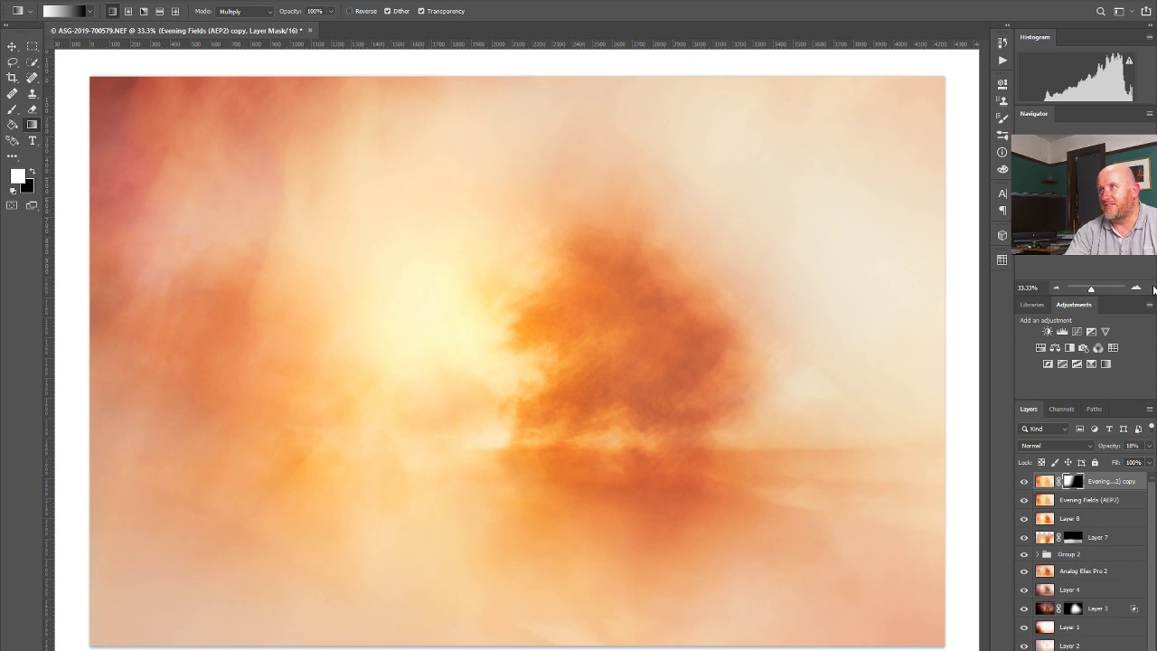
Stamp all visible layers into a new merged layer on top and flip it horizontally.
key(ctrl+minus)
key(ctrl+minus)
key(ctrl+minus)
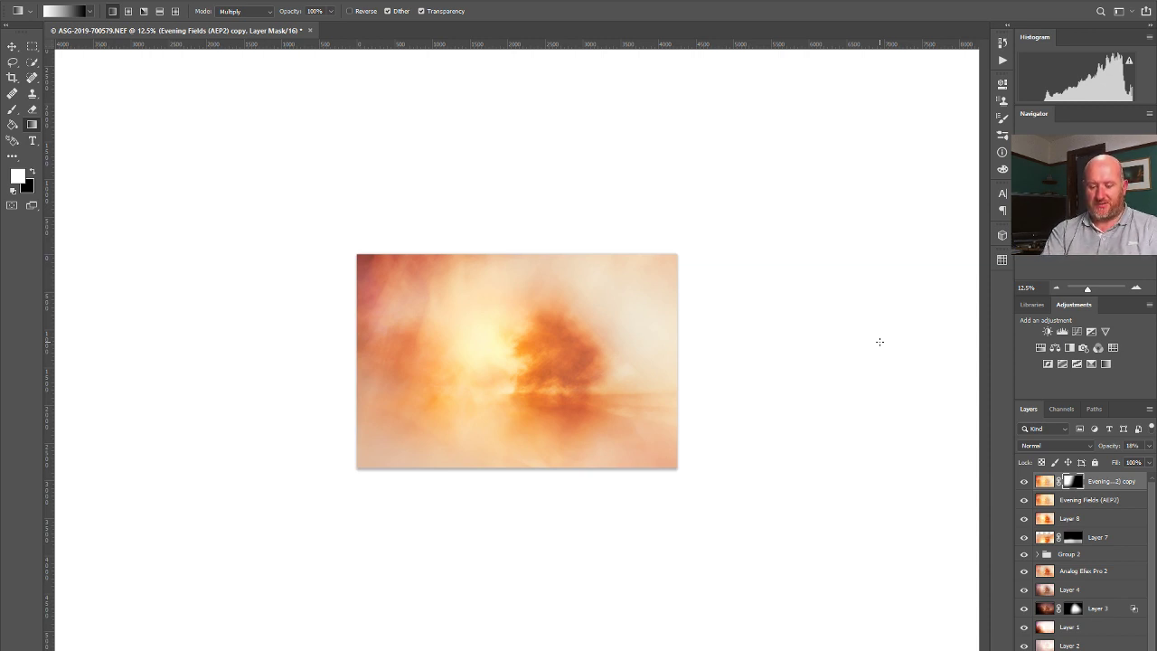
key(ctrl+j)
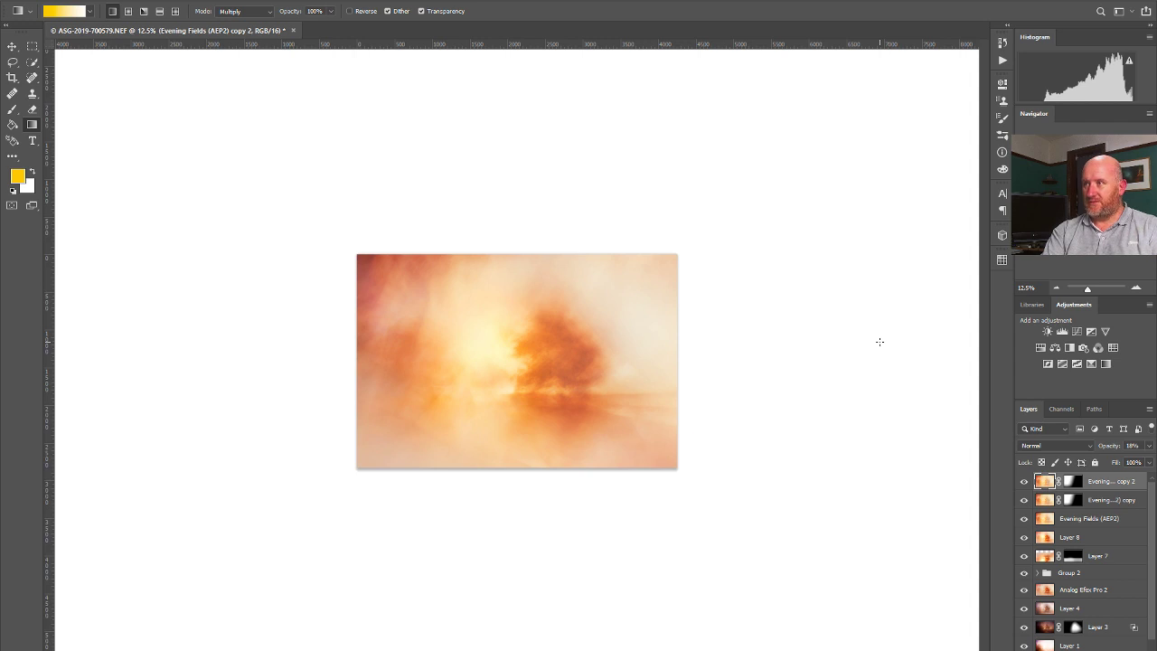
key(ctrl+z)
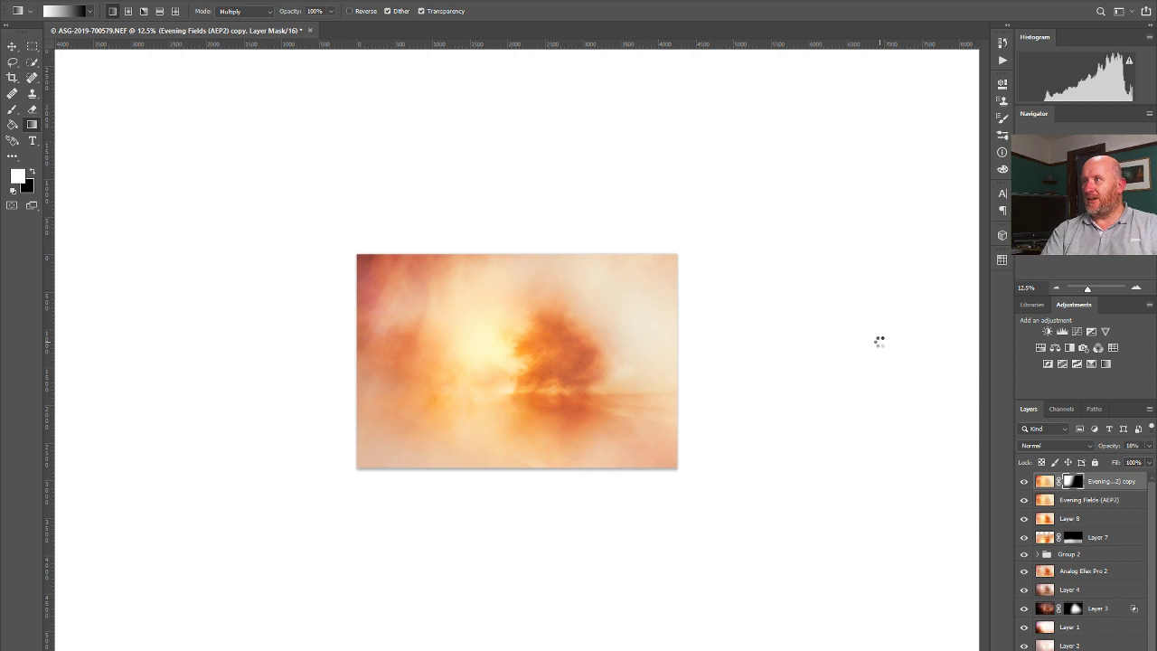
key(ctrl+alt+shift+e)
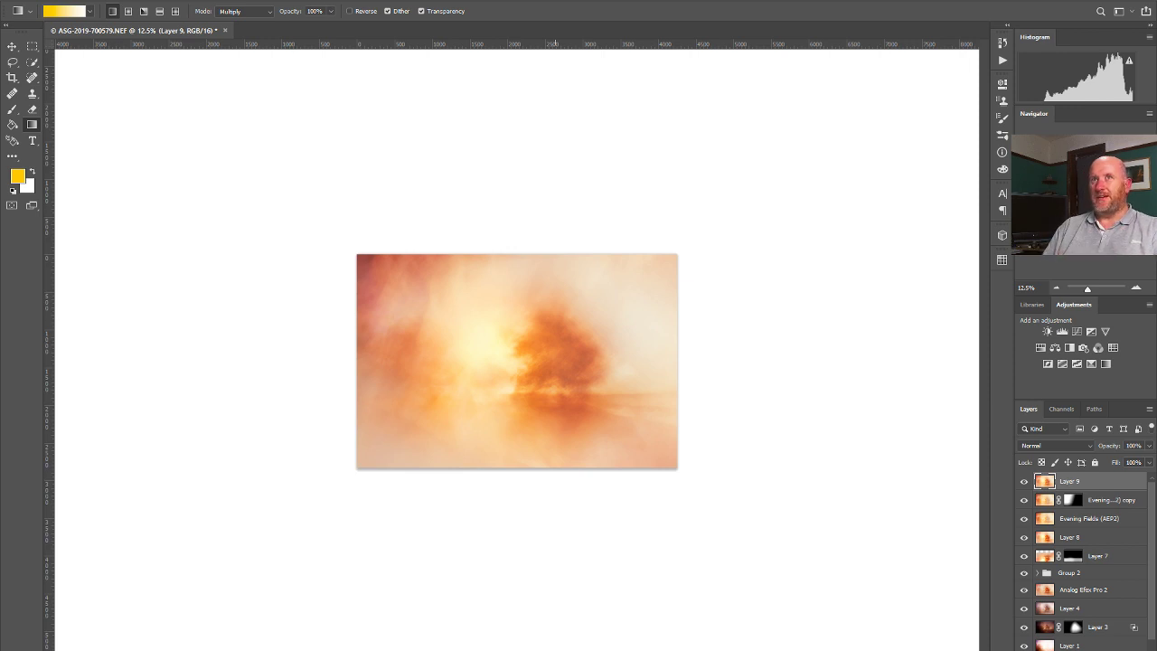
click(82, 0)
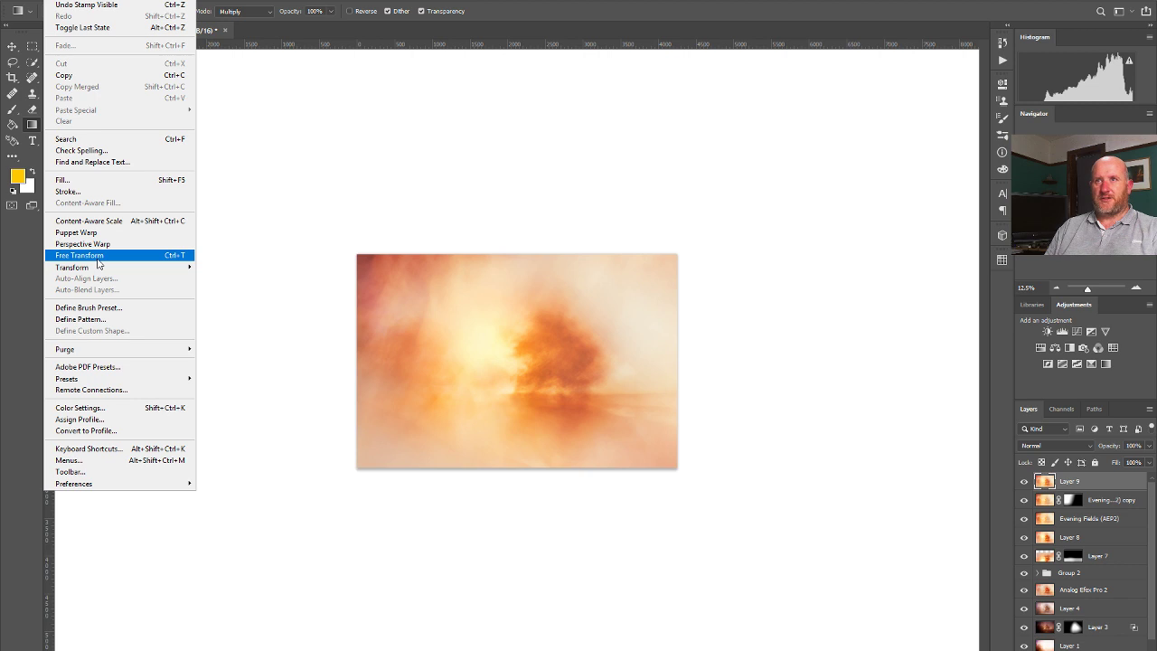
mouse_move(96, 268)
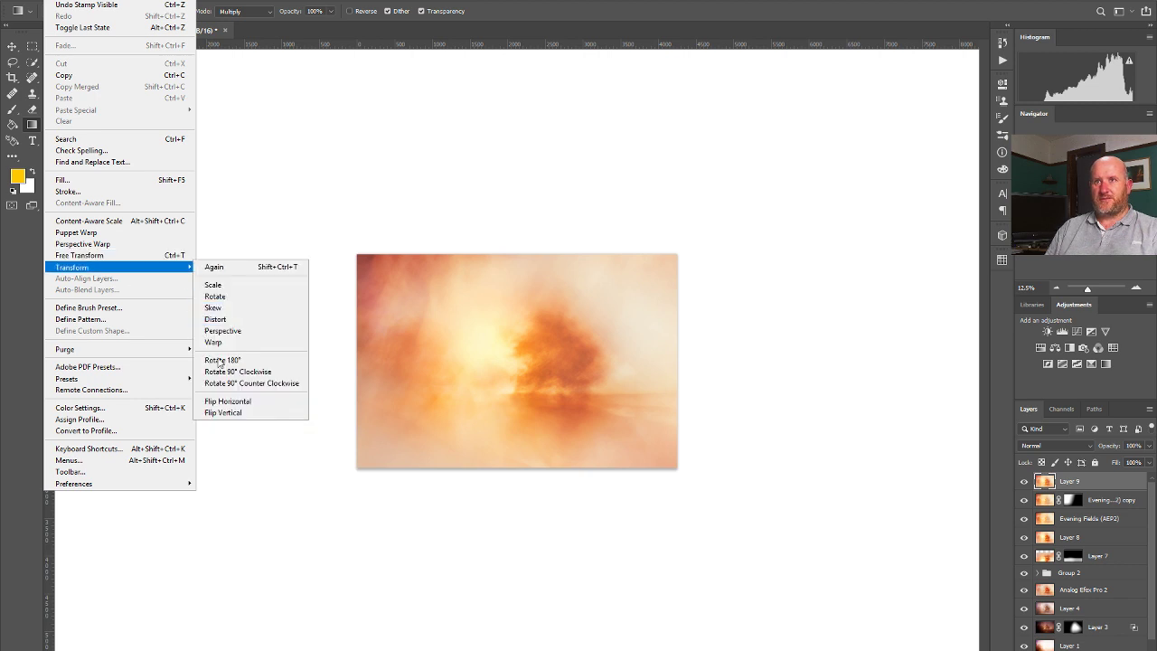
click(227, 400)
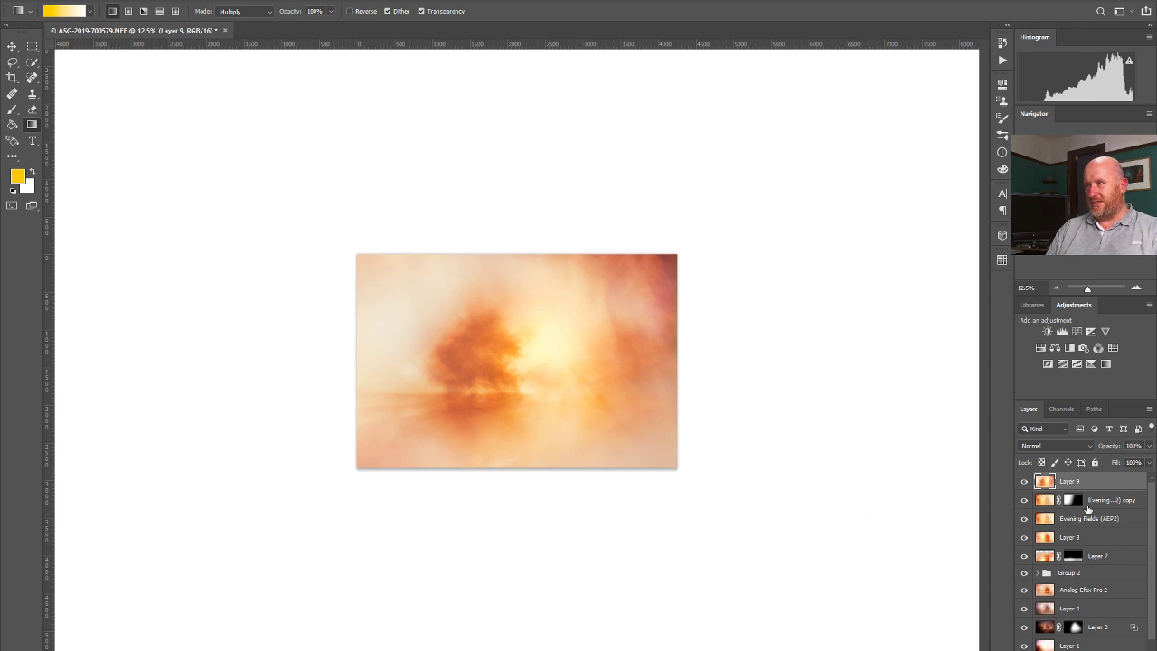
Add a mask to the flipped layer and draw gradients on it that keep only its dark upper-right area and fade the tree and lower part.
click(988, 638)
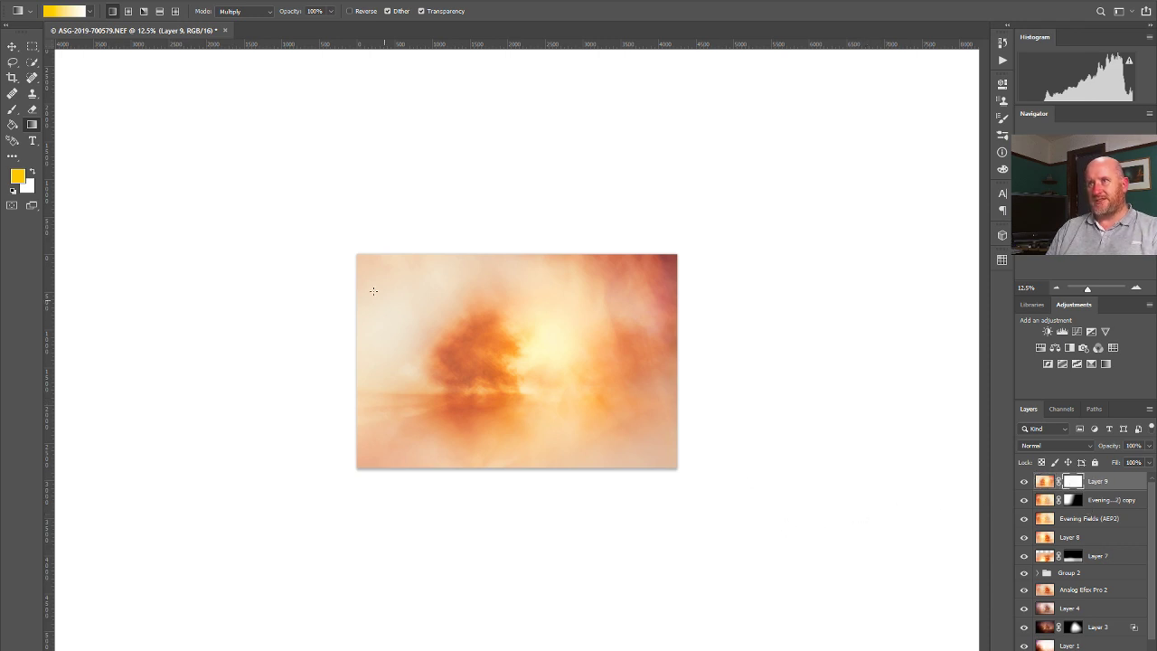
drag(471, 373, 624, 373)
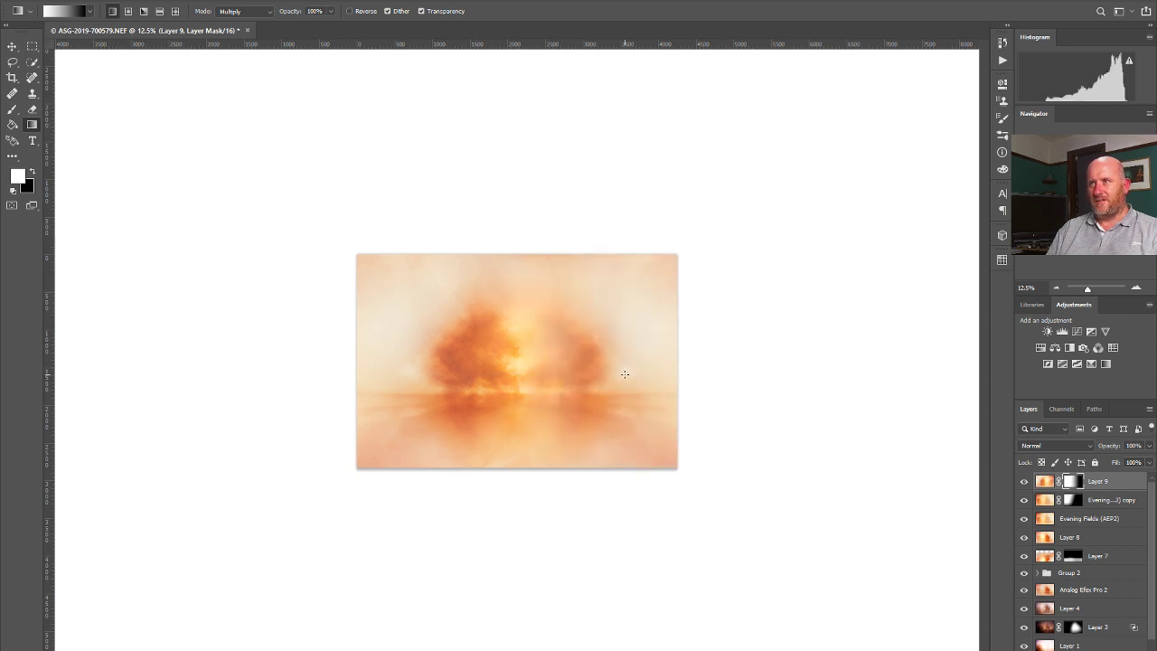
key(ctrl+z)
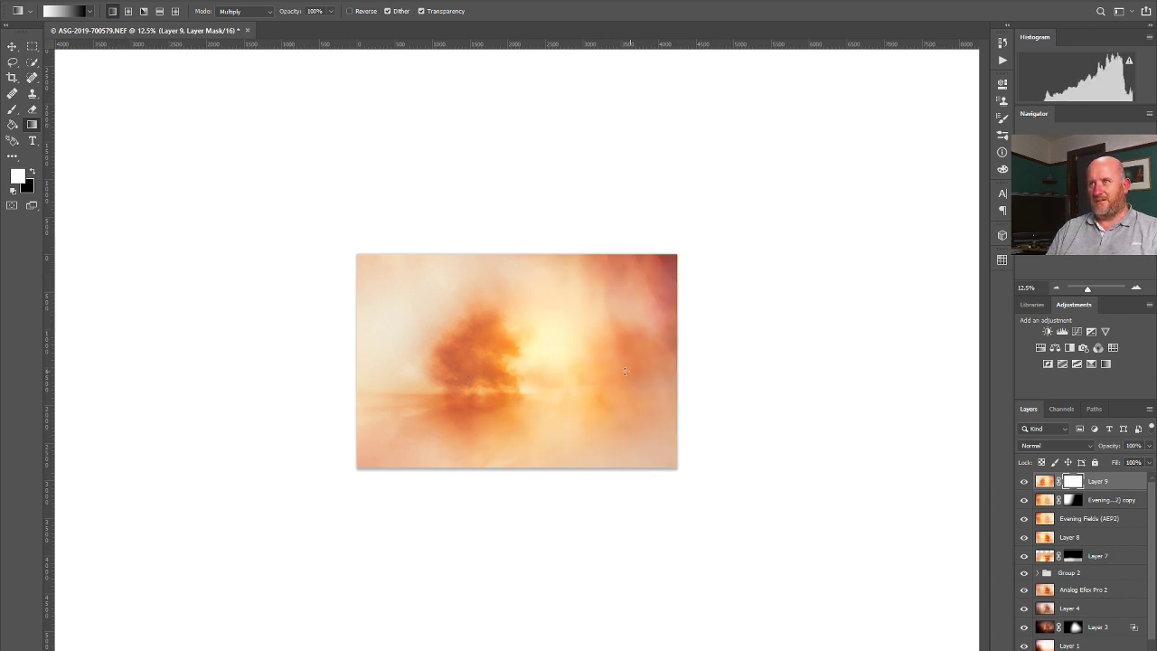
drag(624, 371, 477, 380)
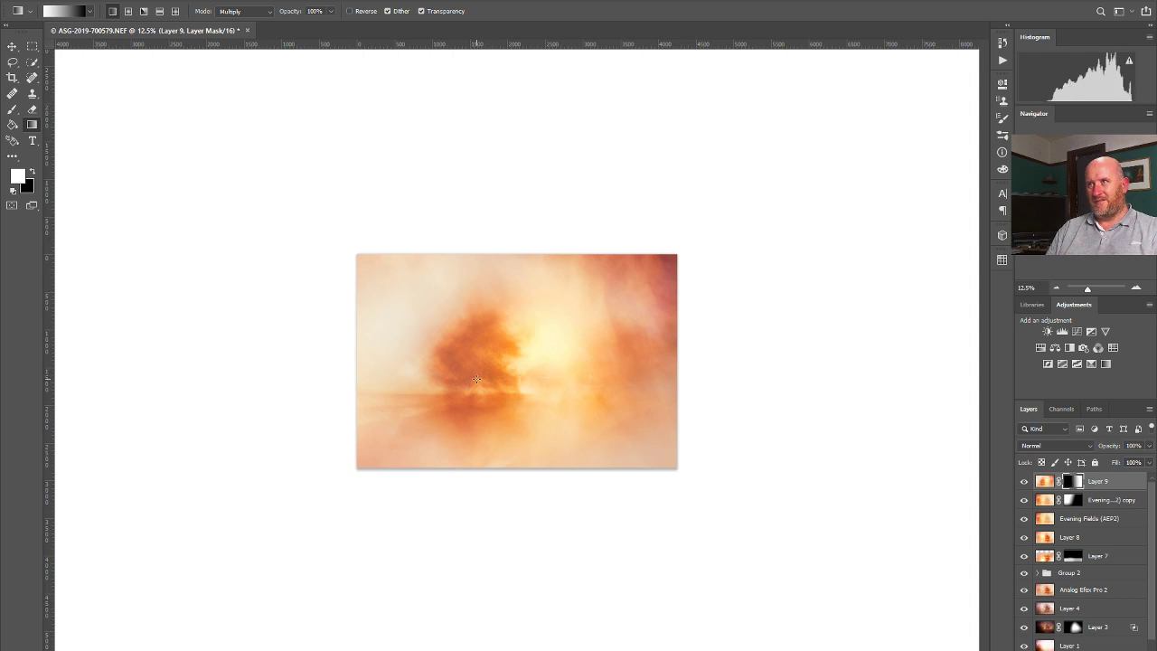
drag(637, 344, 522, 398)
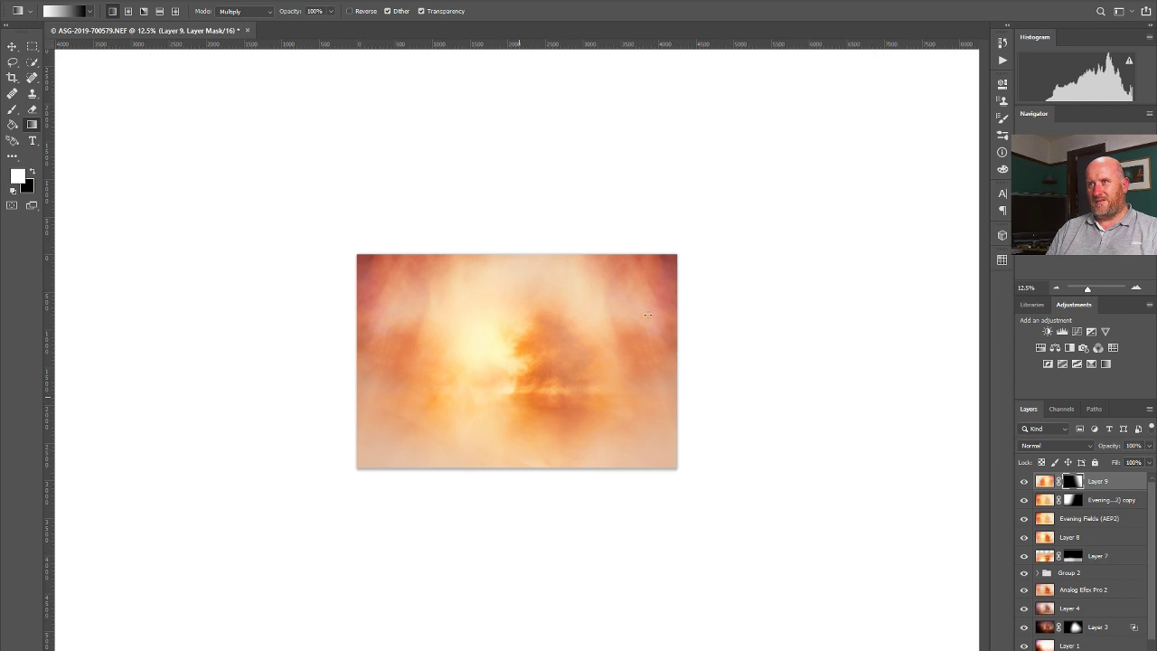
drag(624, 317, 615, 425)
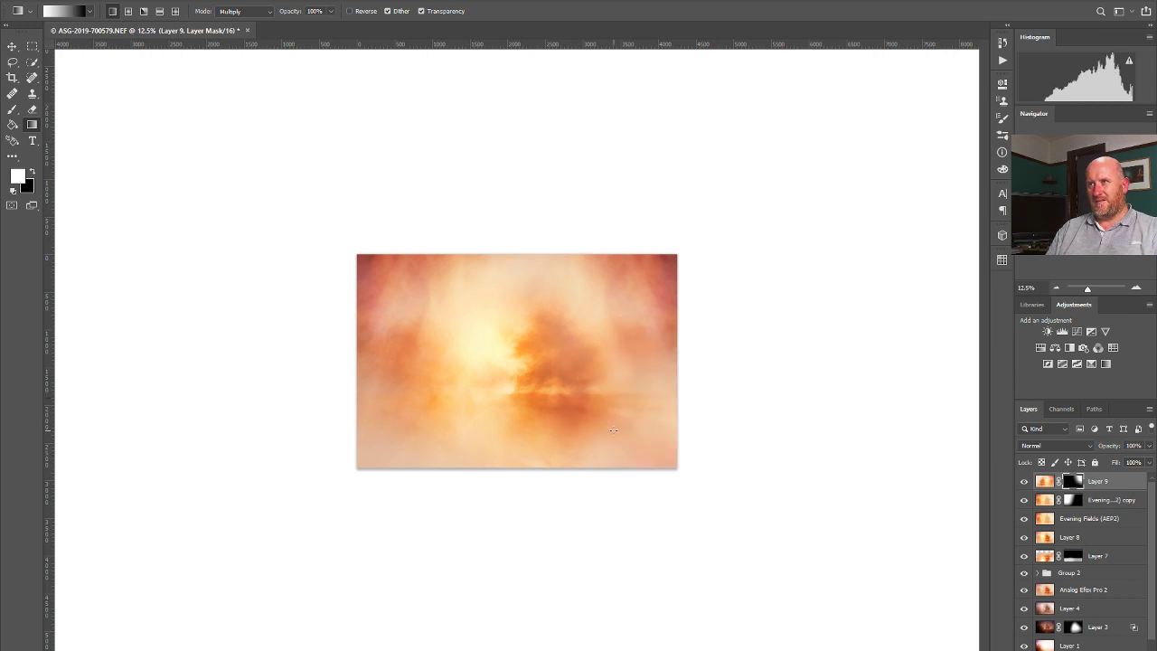
Draw another Multiply gradient on the flipped layer's mask from its upper-right area downwards, clearing the mirrored copy off the tree.
drag(649, 286, 617, 420)
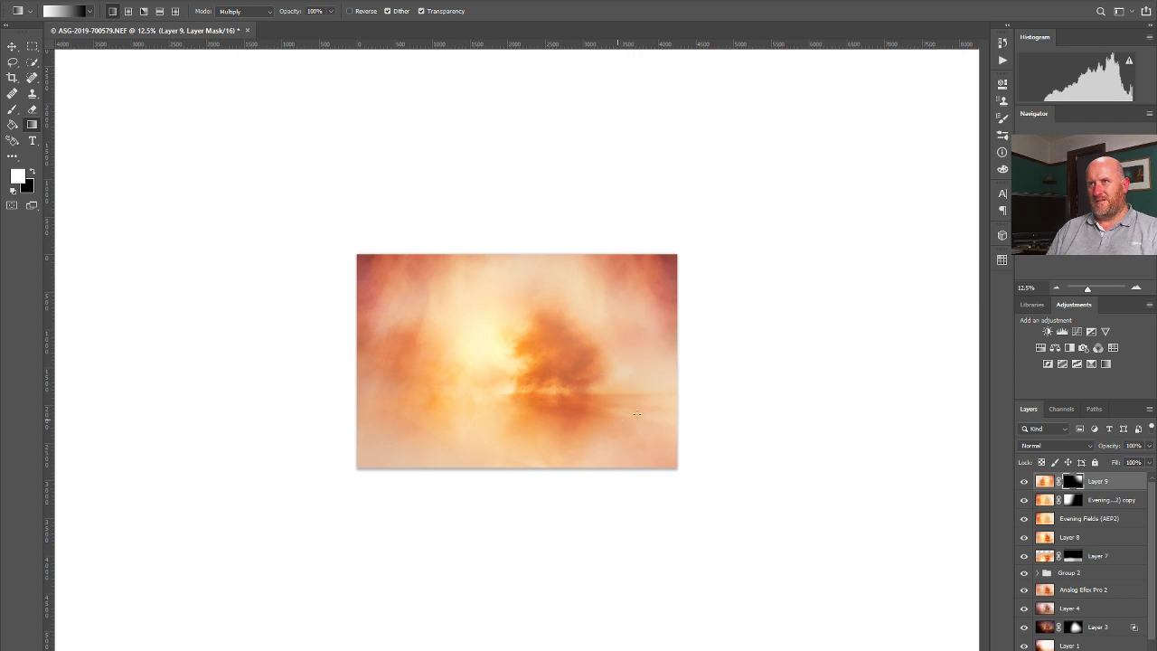
click(1055, 287)
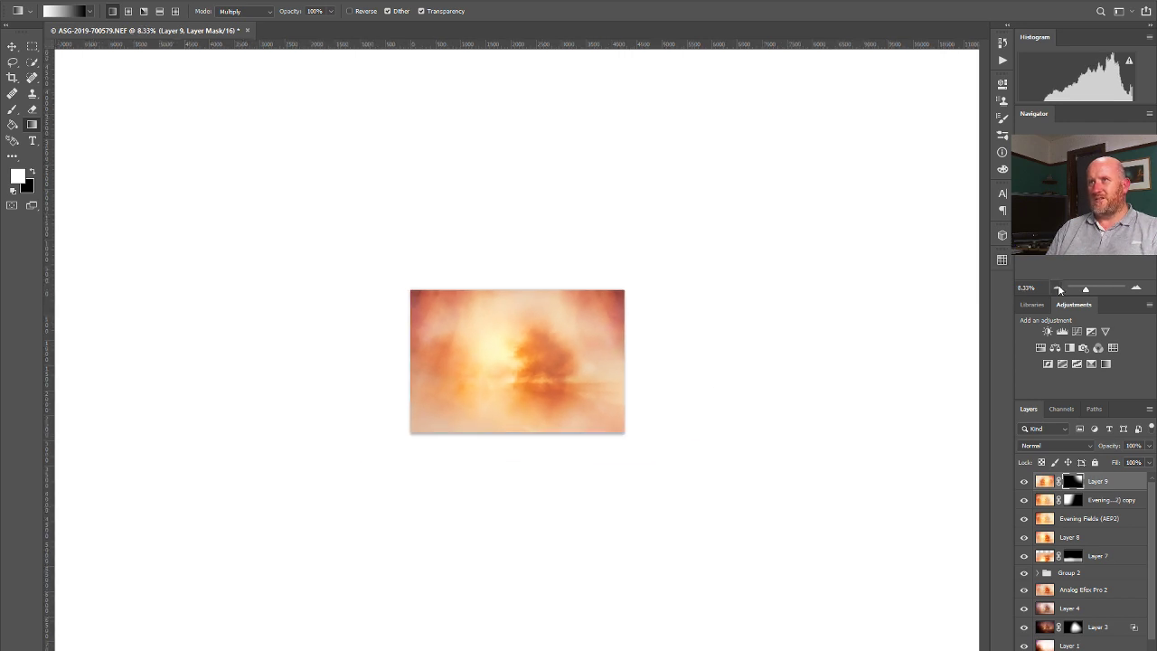
click(1137, 288)
click(1137, 287)
click(1136, 287)
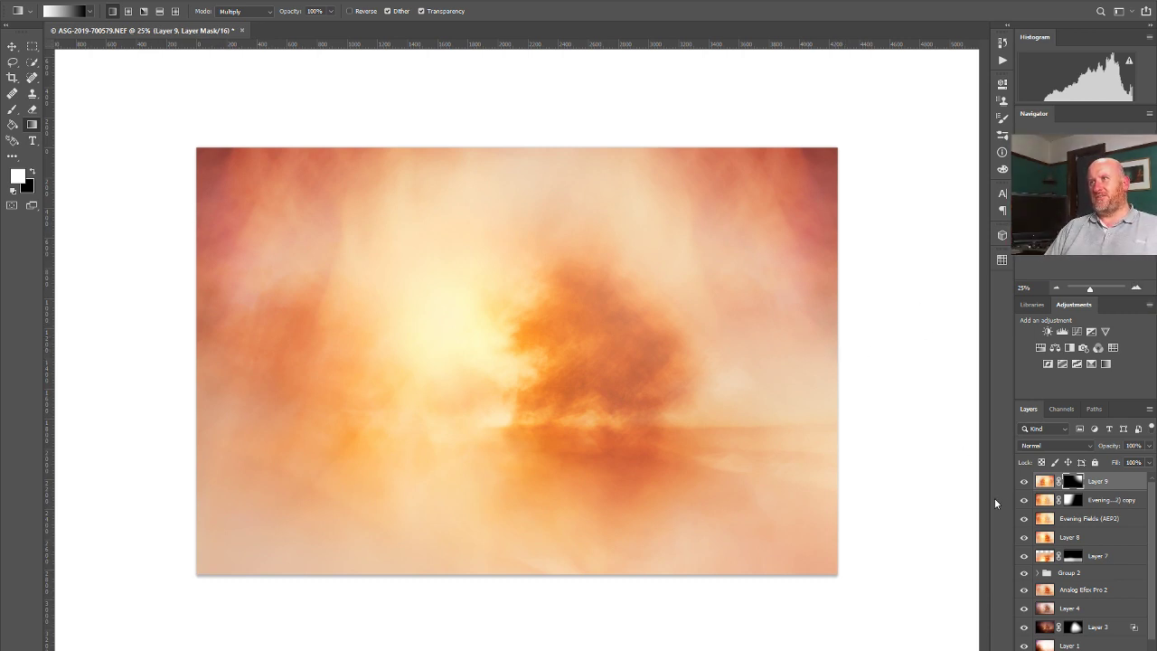
Reduce the opacity of the flipped Layer 9 to 76%.
click(1150, 447)
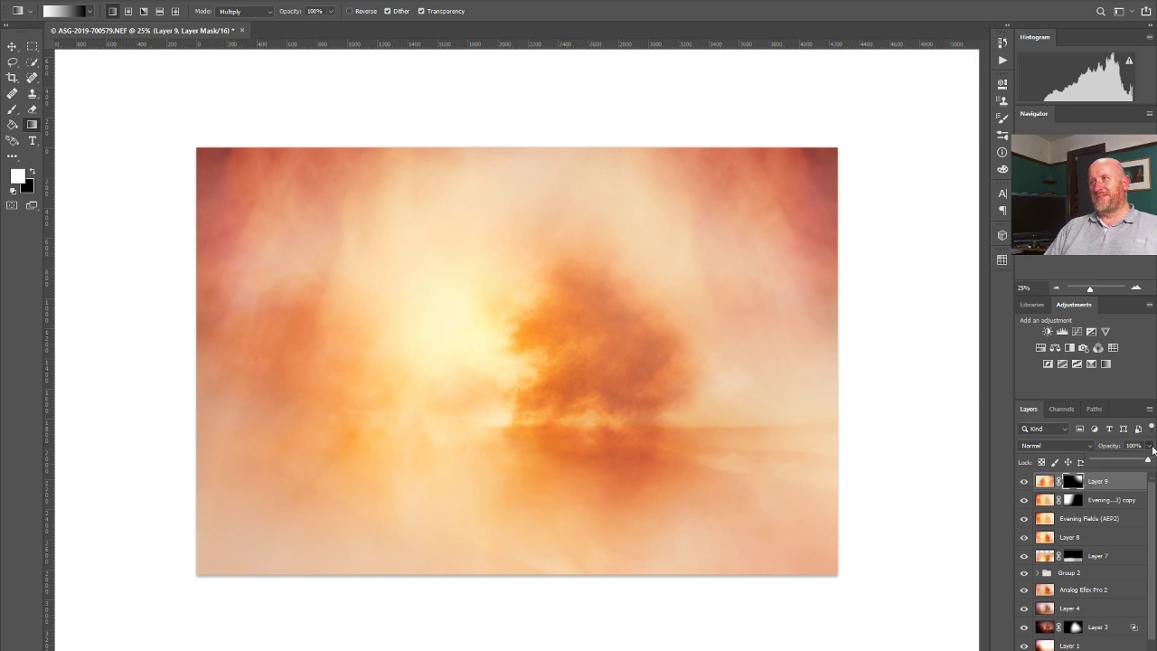
drag(1148, 462, 1137, 464)
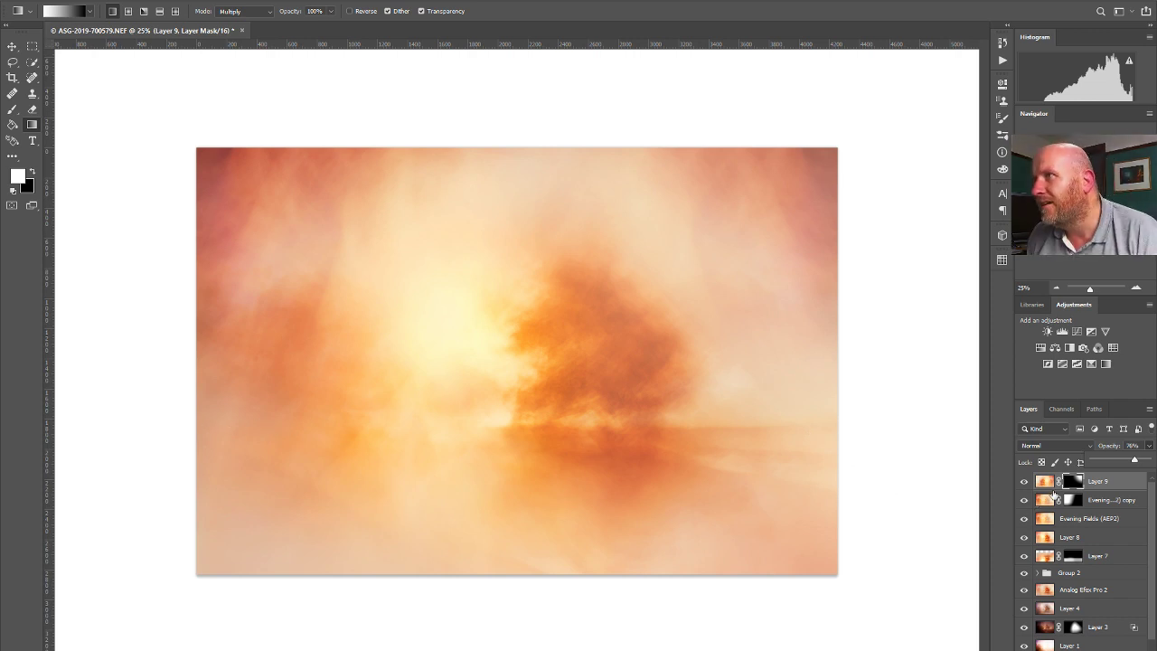
click(1070, 490)
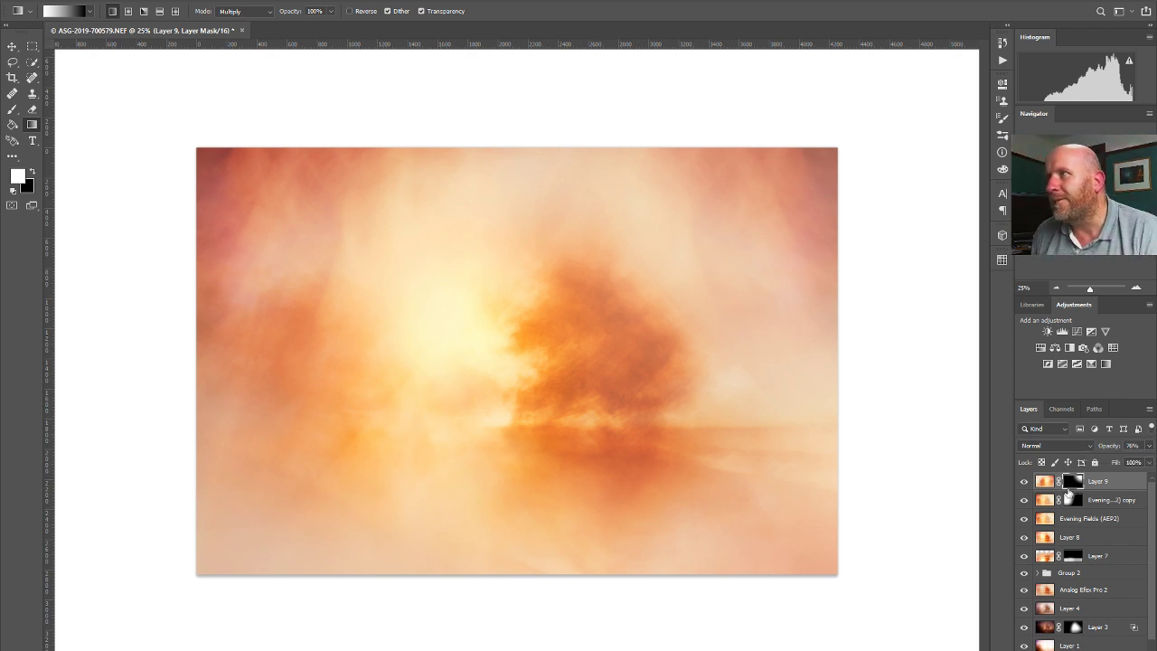
Try painting white on the Layer 9 mask over the lower-left area with a large brush at 100% opacity and 48% flow.
click(1137, 289)
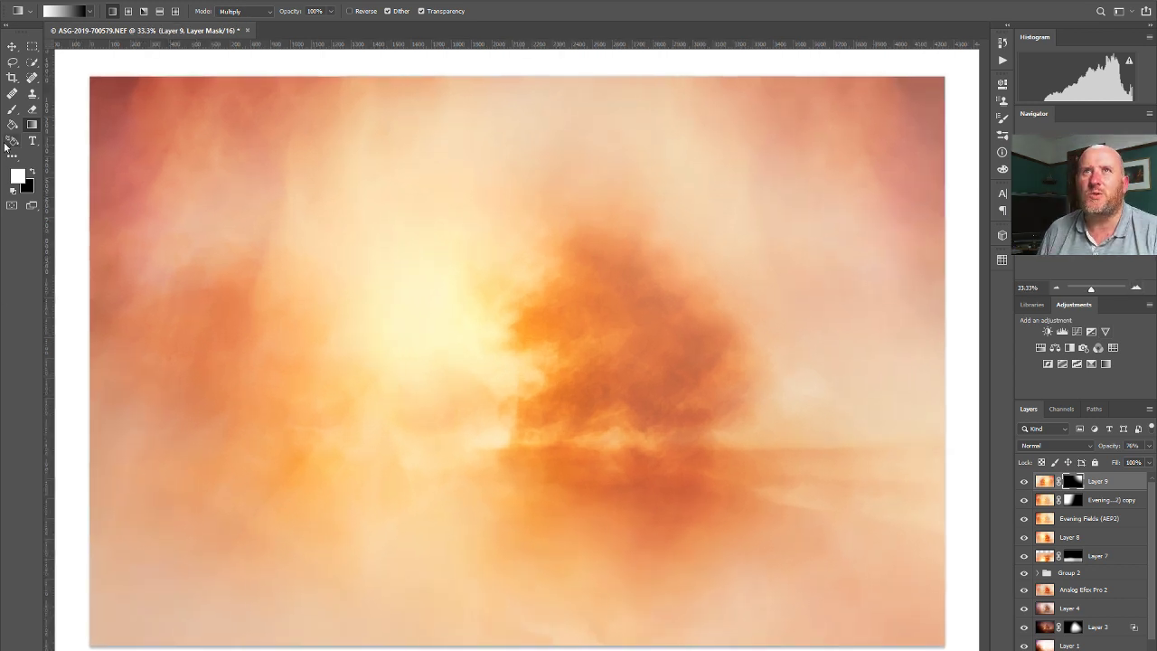
click(12, 108)
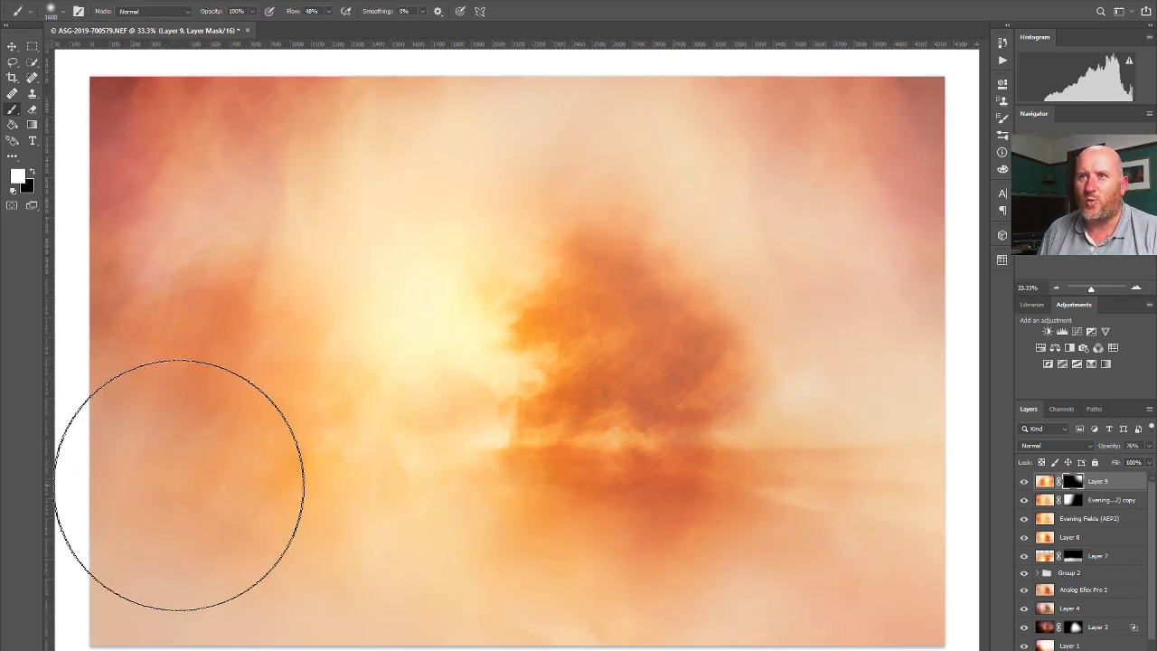
click(185, 485)
mouse_move(185, 485)
mouse_down()
mouse_move(175, 440)
mouse_move(171, 478)
mouse_move(158, 480)
mouse_move(206, 500)
mouse_up()
click(266, 505)
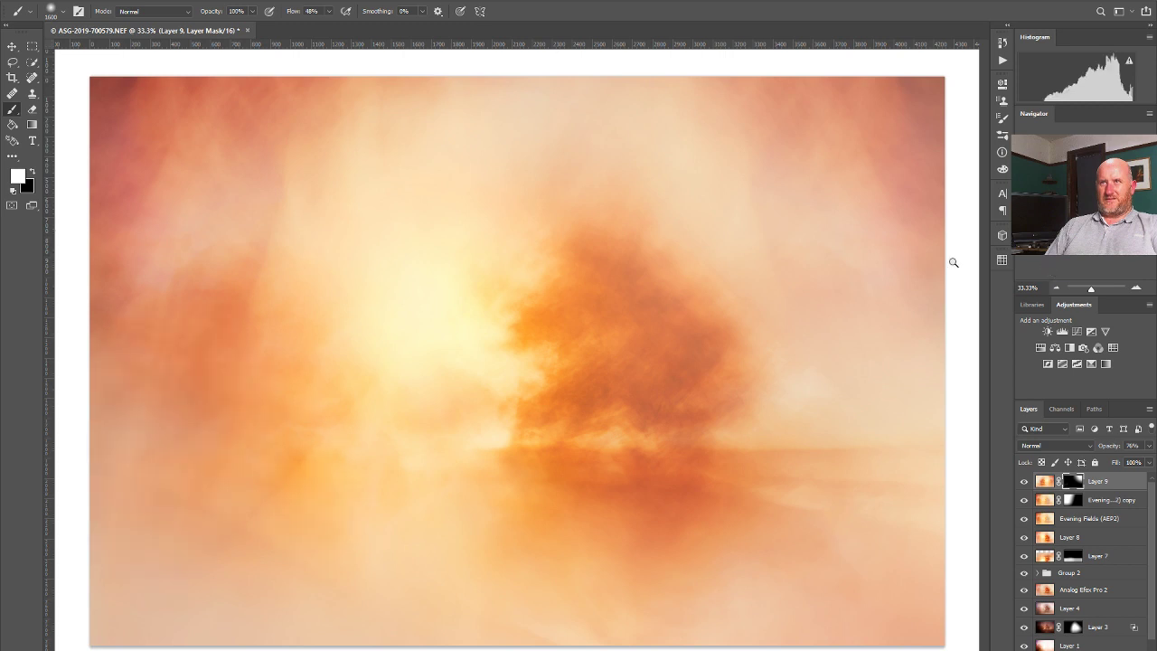
Paint white on the Layer 9 mask to bring the mirrored waterline into the lower left, using a 600 px brush at 22% opacity and 21% flow.
click(253, 12)
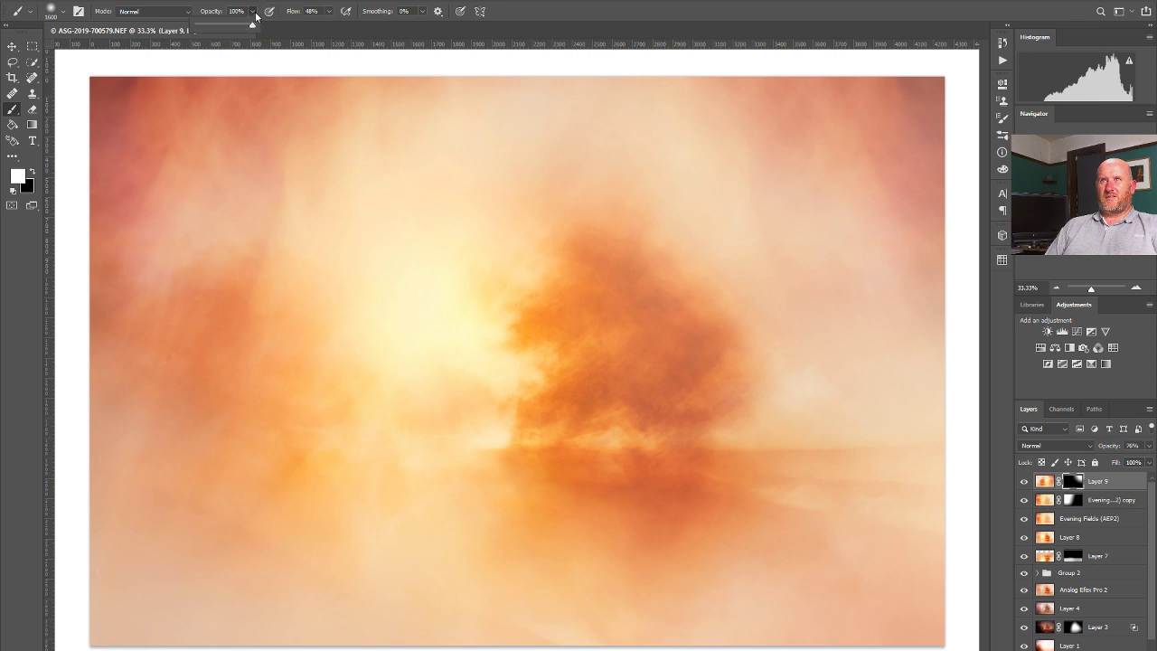
click(209, 25)
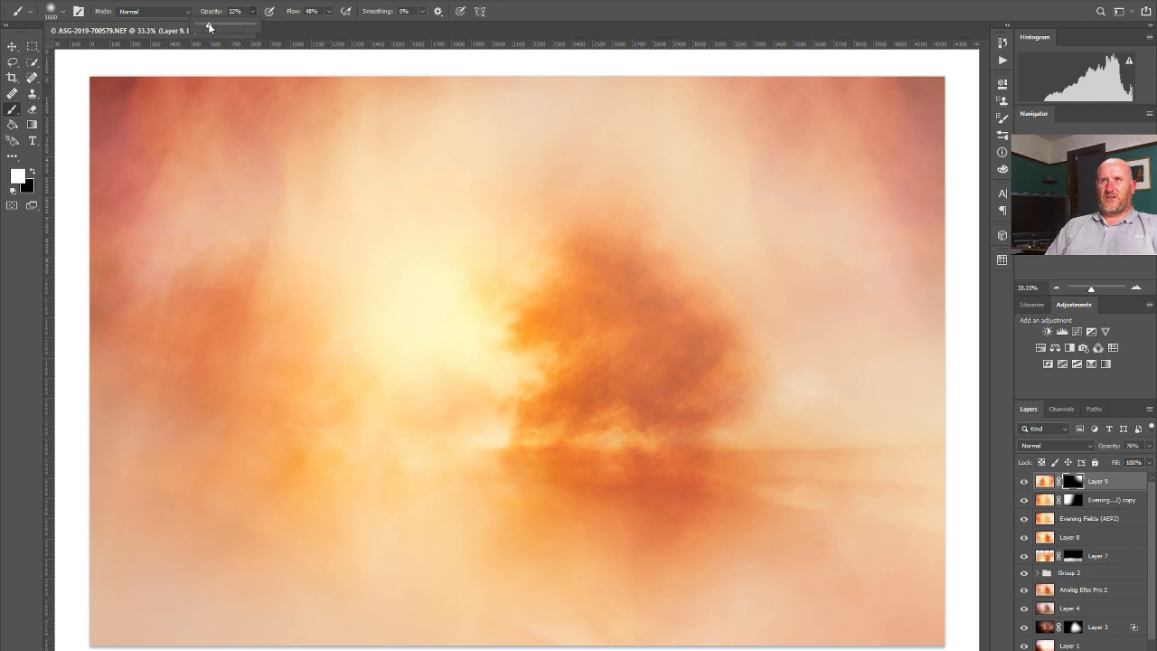
click(329, 12)
click(314, 24)
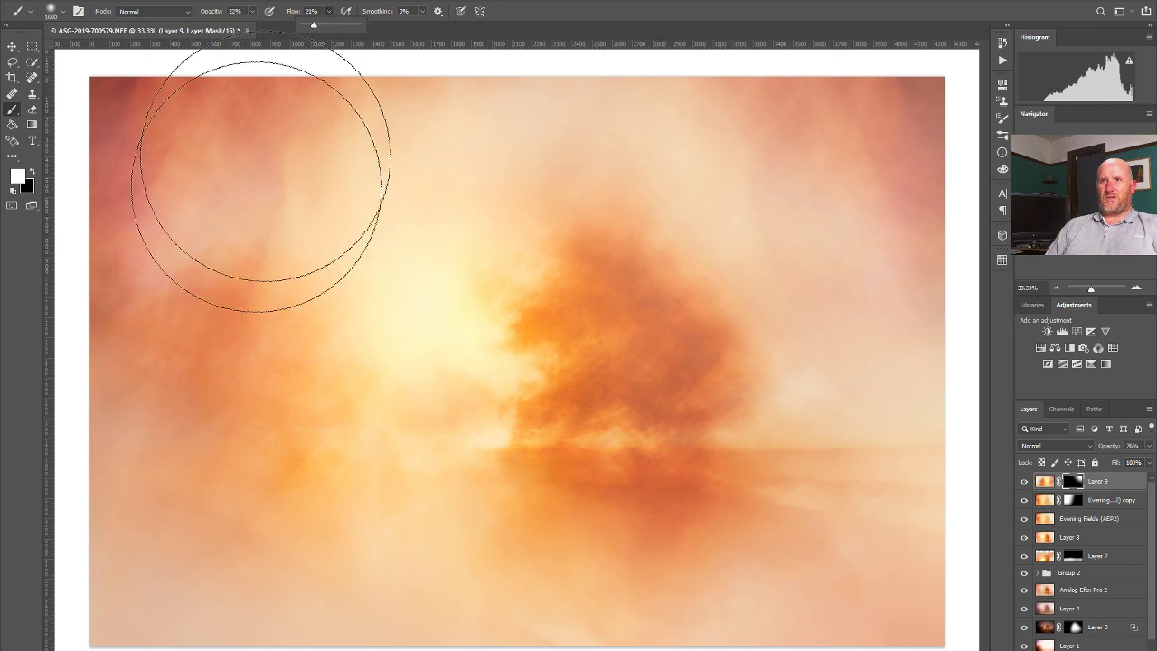
key(bracketleft)
key(bracketleft)
key(bracketleft)
key(bracketleft)
key(bracketleft)
key(bracketleft)
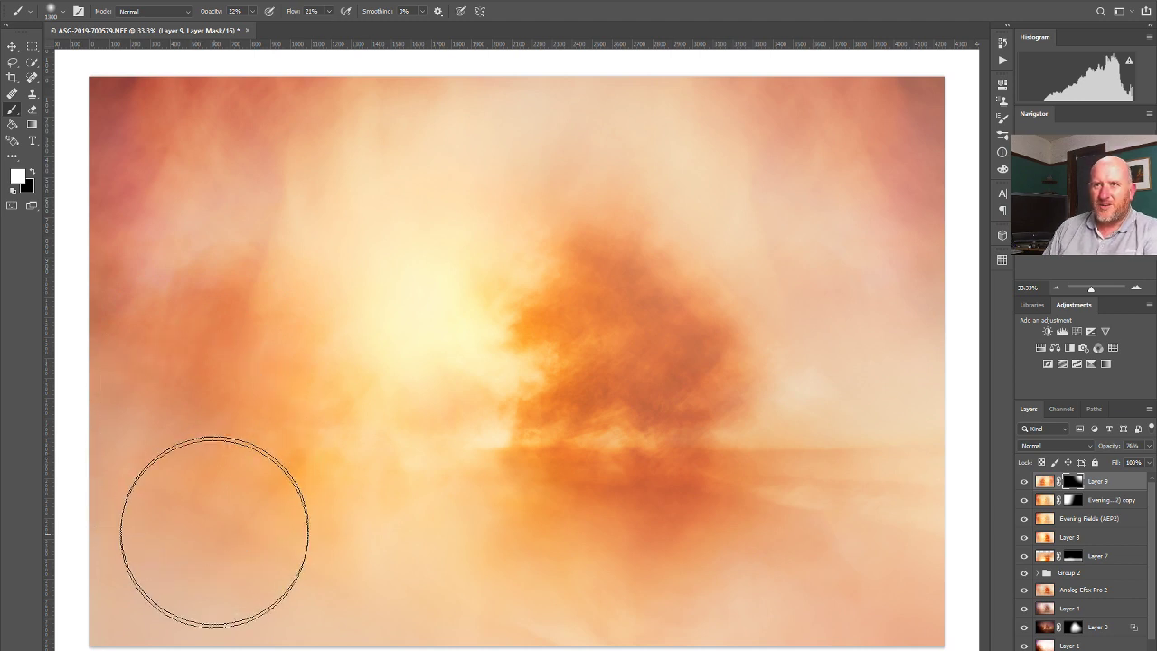
key(bracketleft)
key(bracketleft)
key(bracketleft)
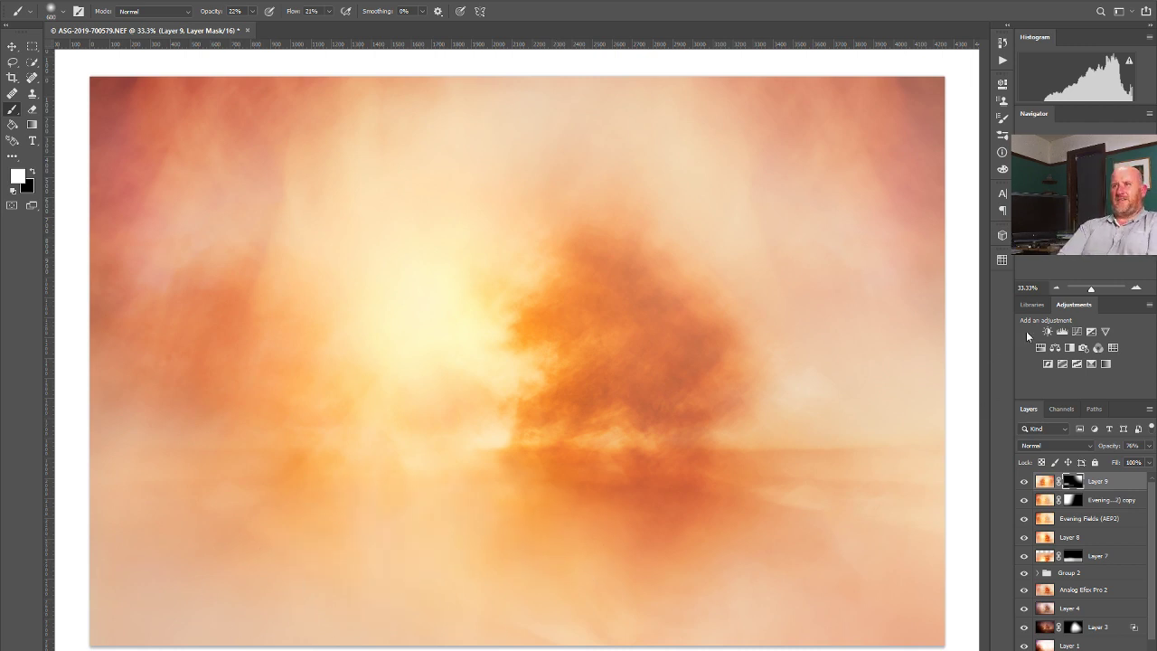
click(1055, 286)
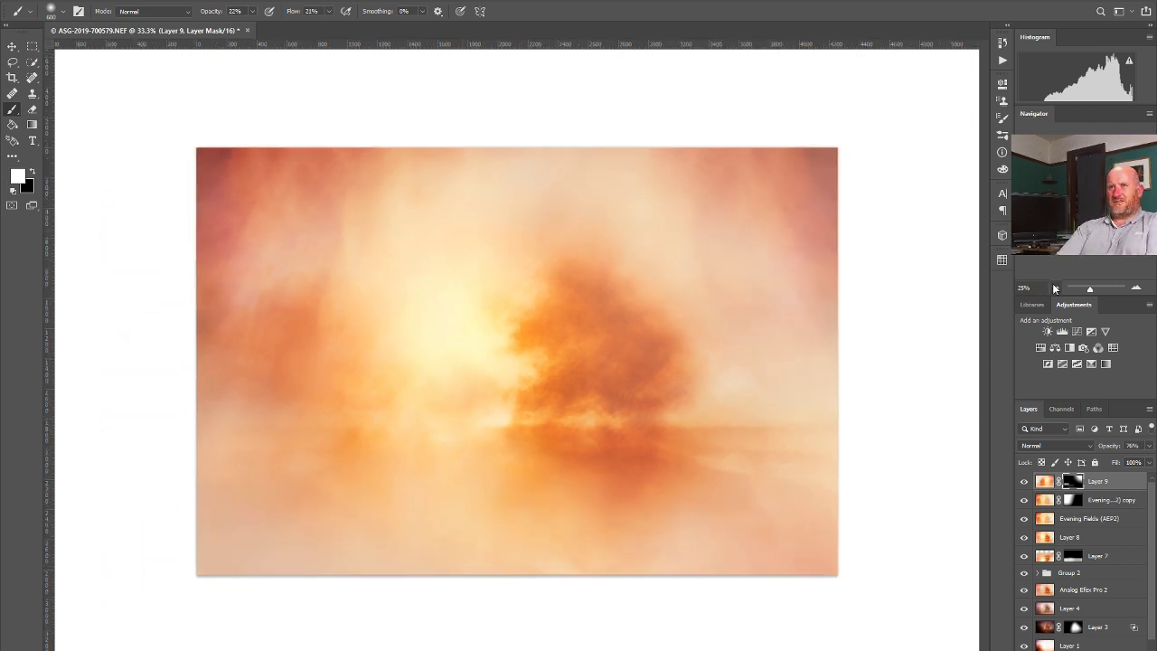
click(1055, 287)
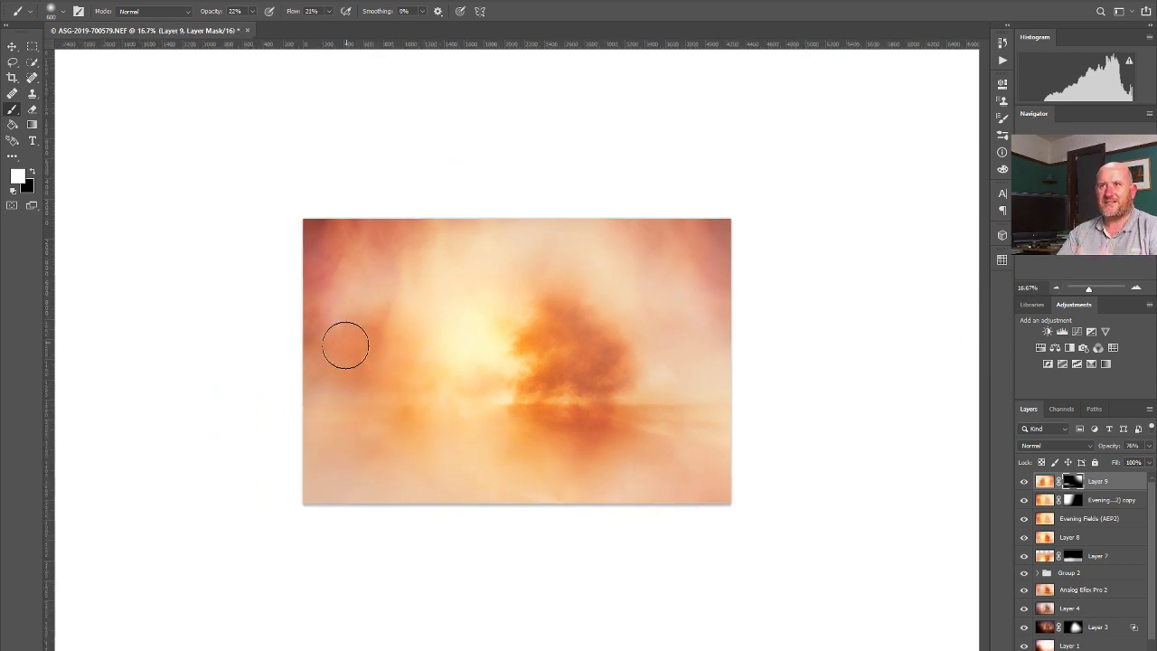
click(12, 47)
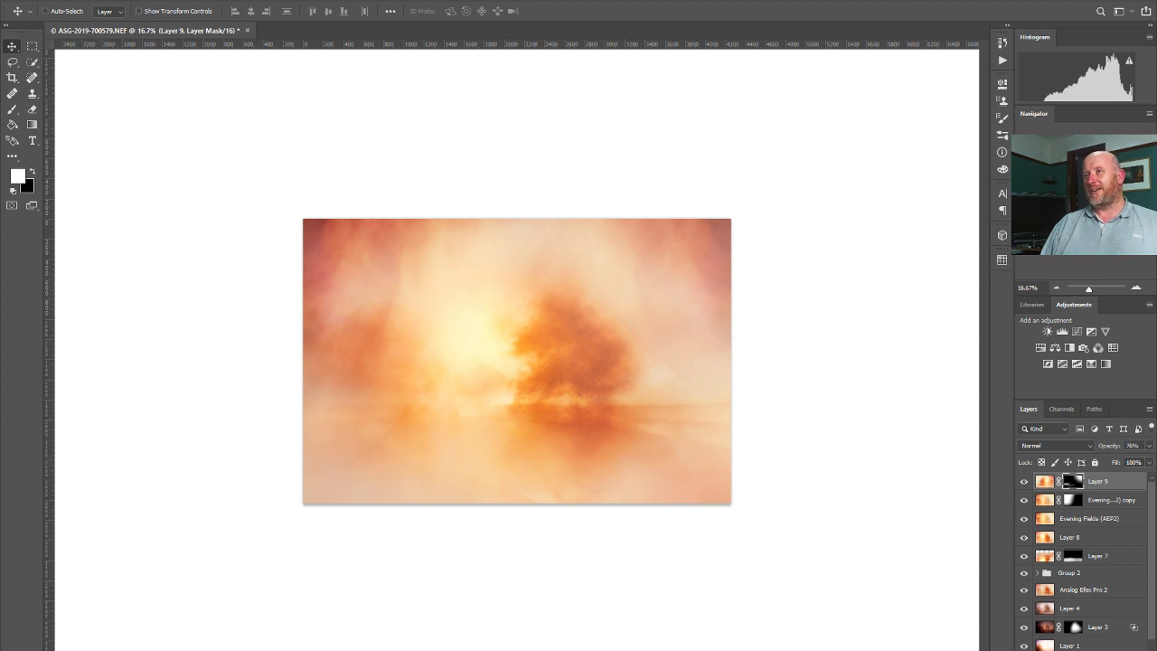
click(1136, 288)
click(1135, 287)
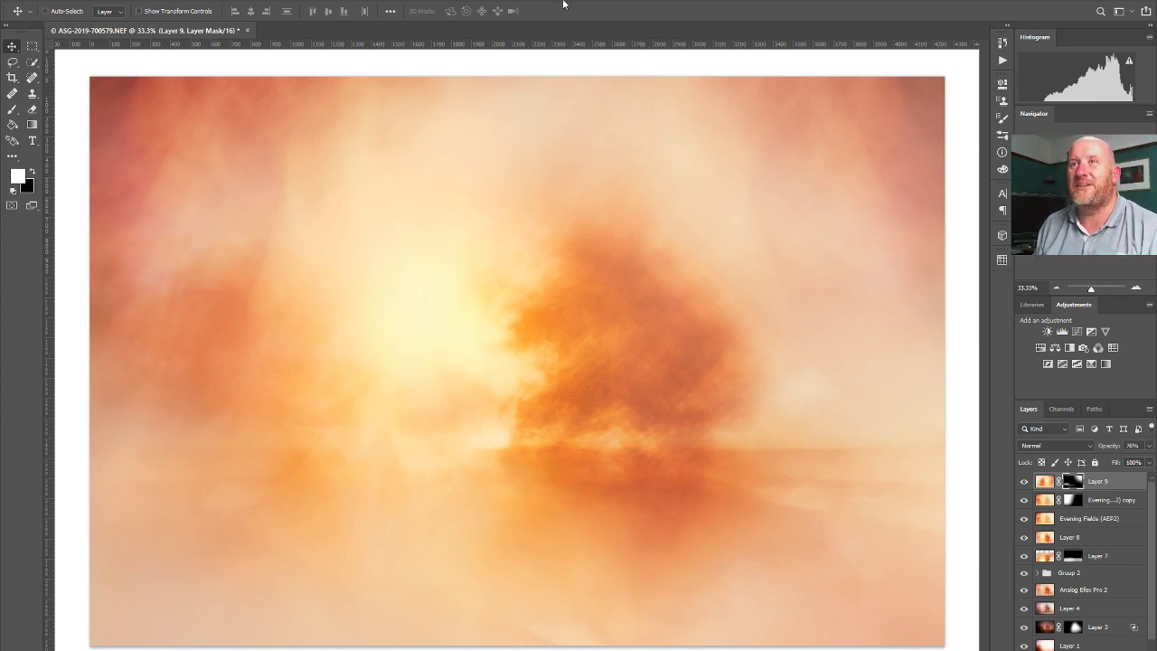
click(34, 1)
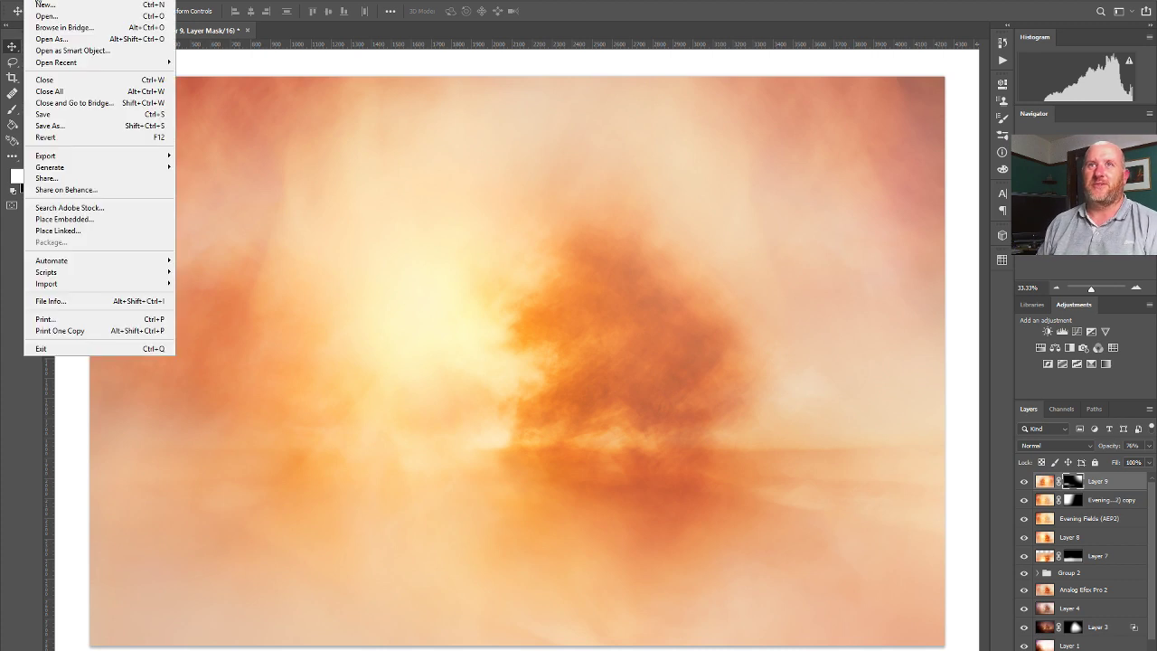
click(56, 116)
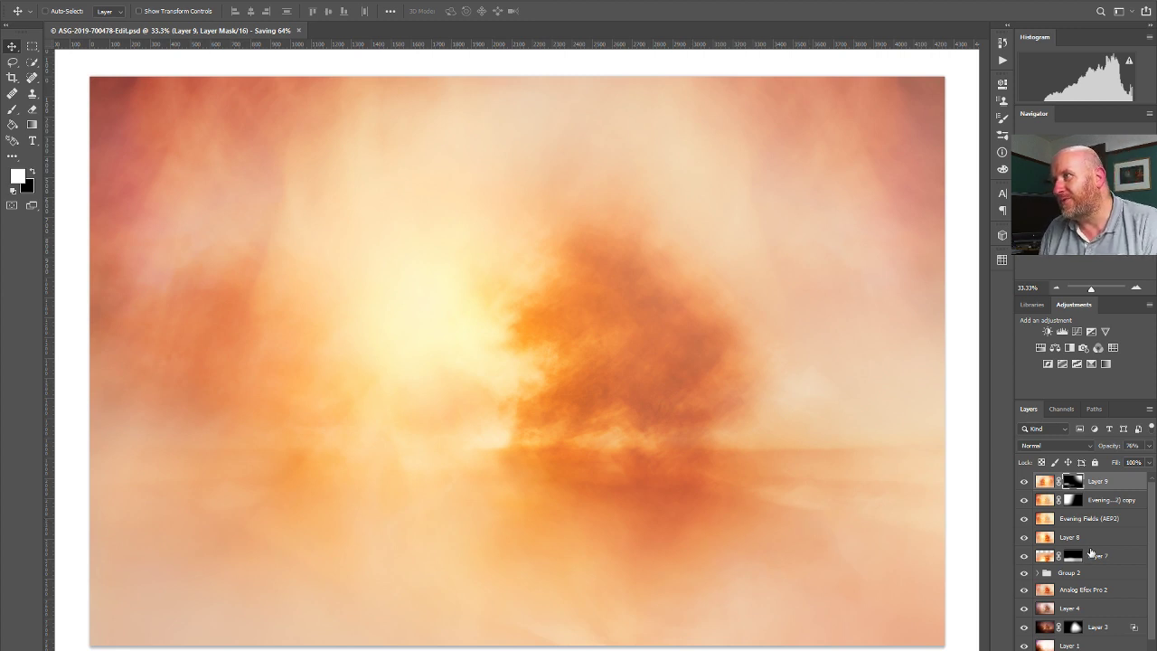
Review the whole layer stack from top to bottom, including the layers inside Group 2.
scroll(1090, 555, down, 1)
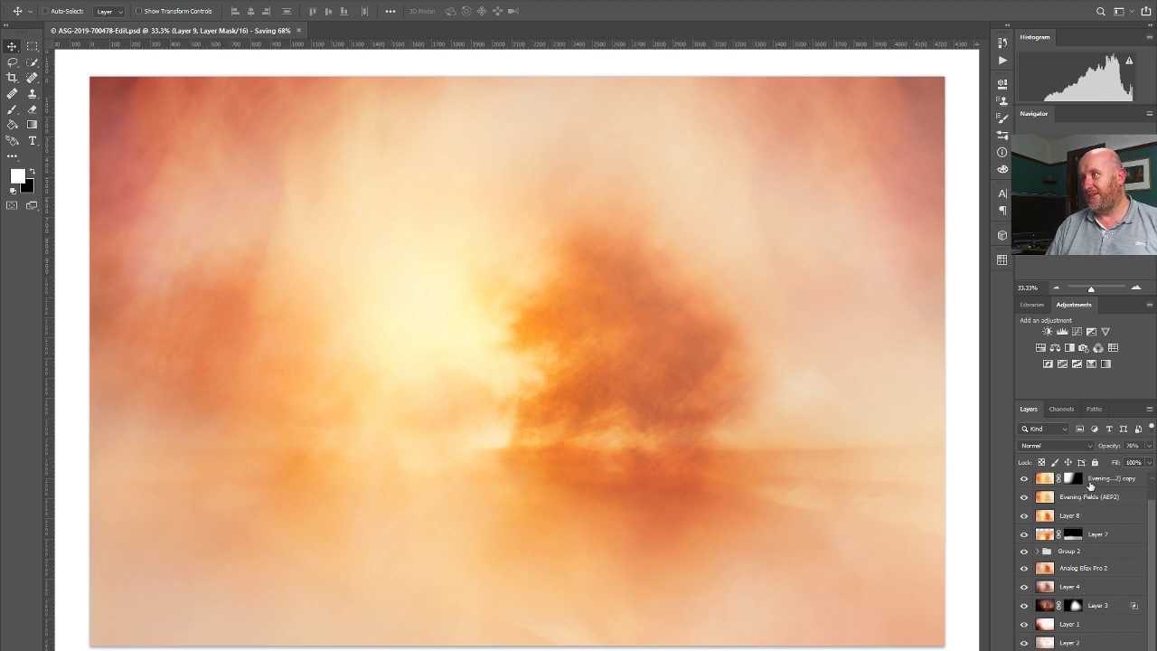
scroll(1088, 484, up, 1)
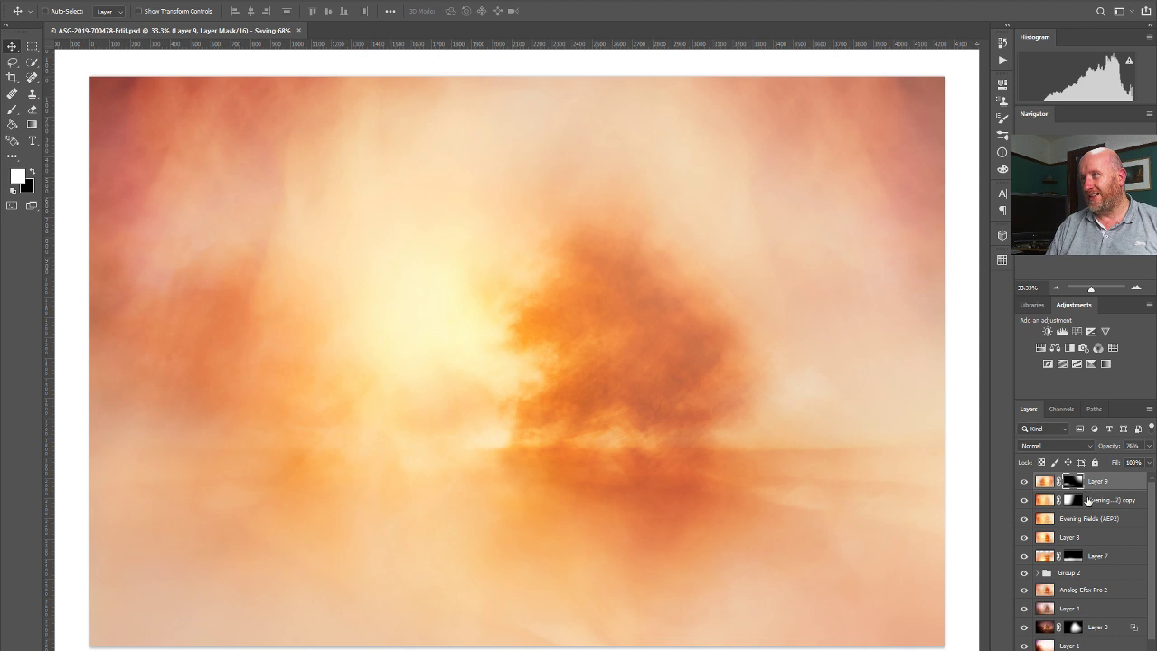
scroll(1083, 507, down, 1)
click(1038, 552)
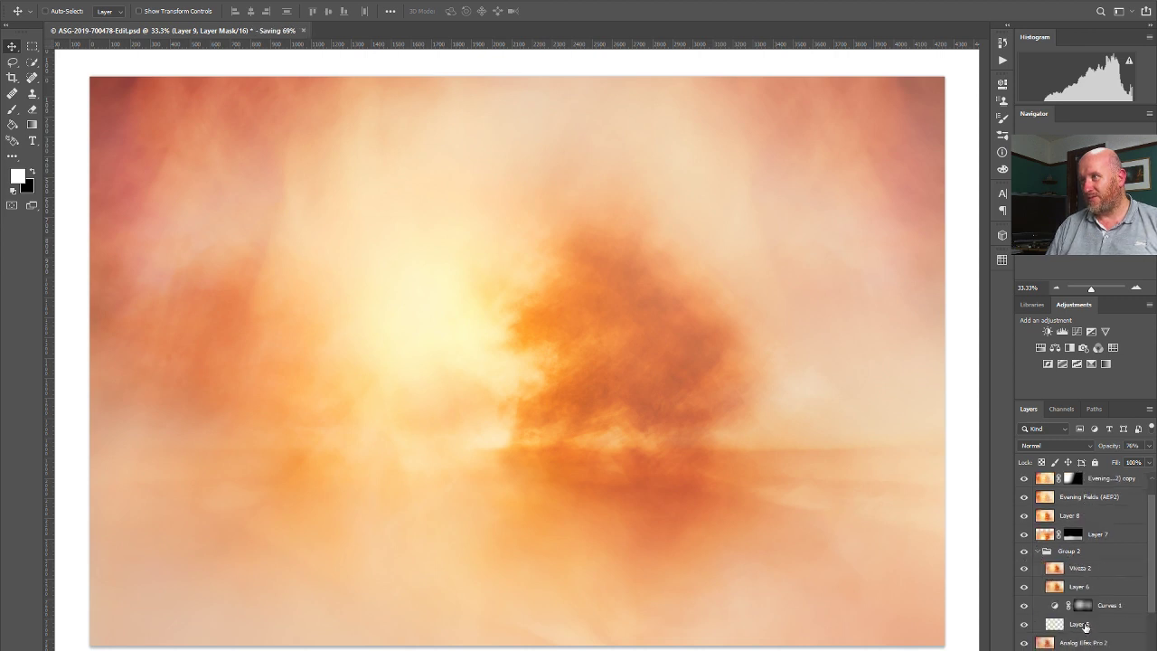
scroll(1103, 598, down, 1)
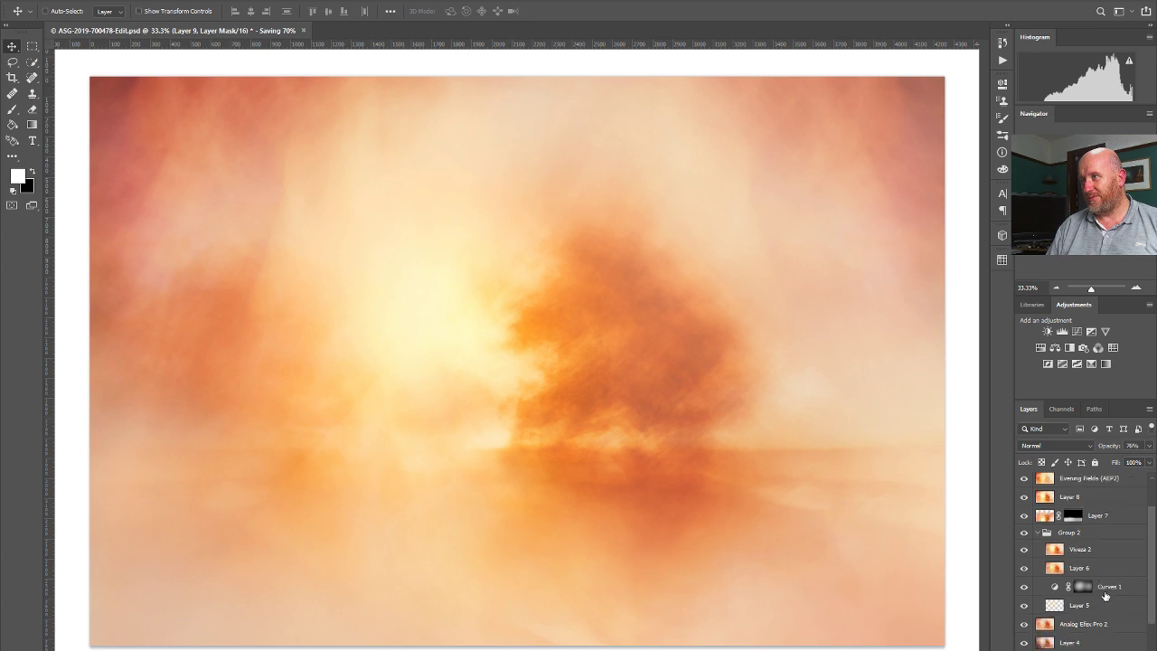
scroll(1105, 596, down, 3)
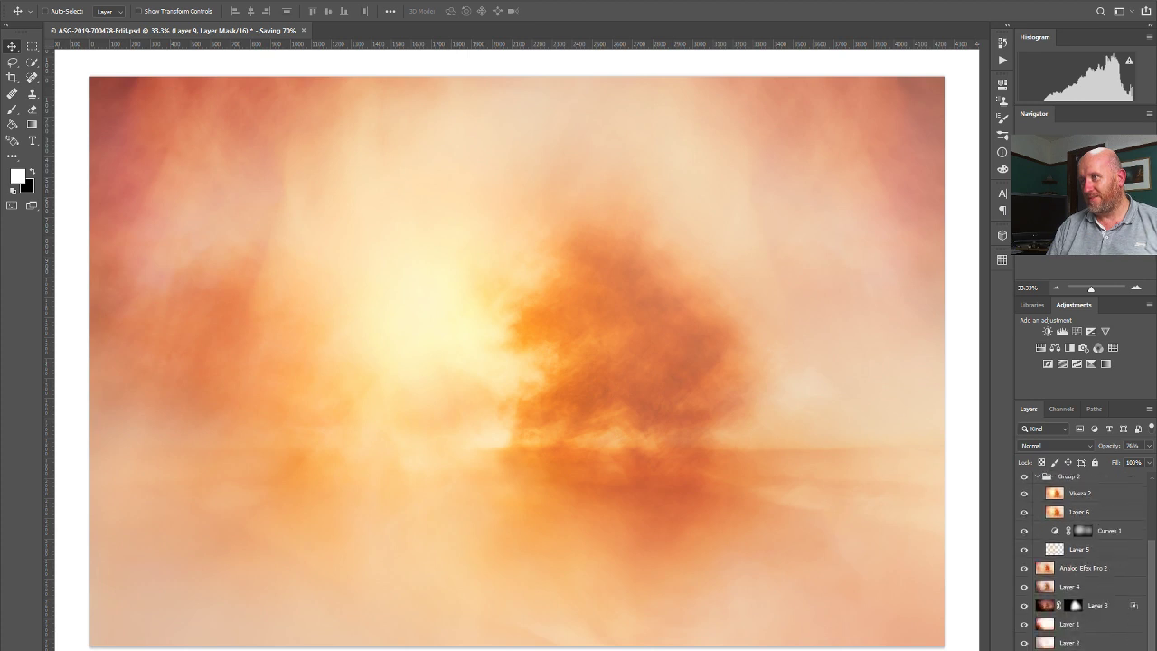
scroll(1118, 603, down, 7)
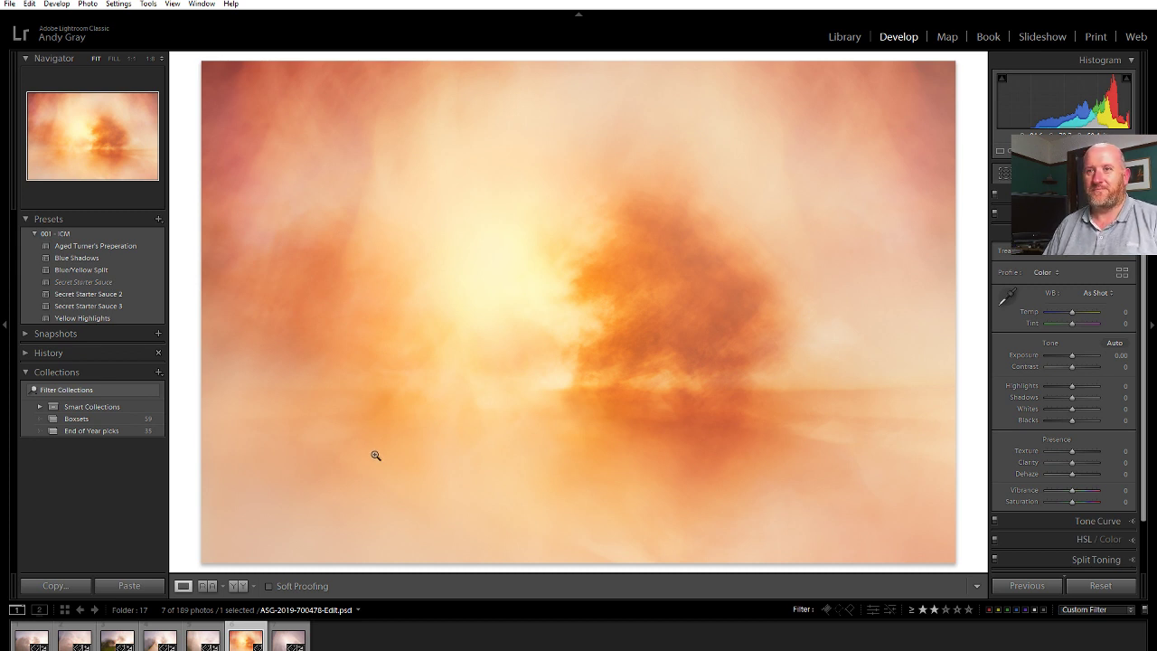
In Lightroom Classic, rate the edited PSD three stars and create a virtual copy of it.
key(3)
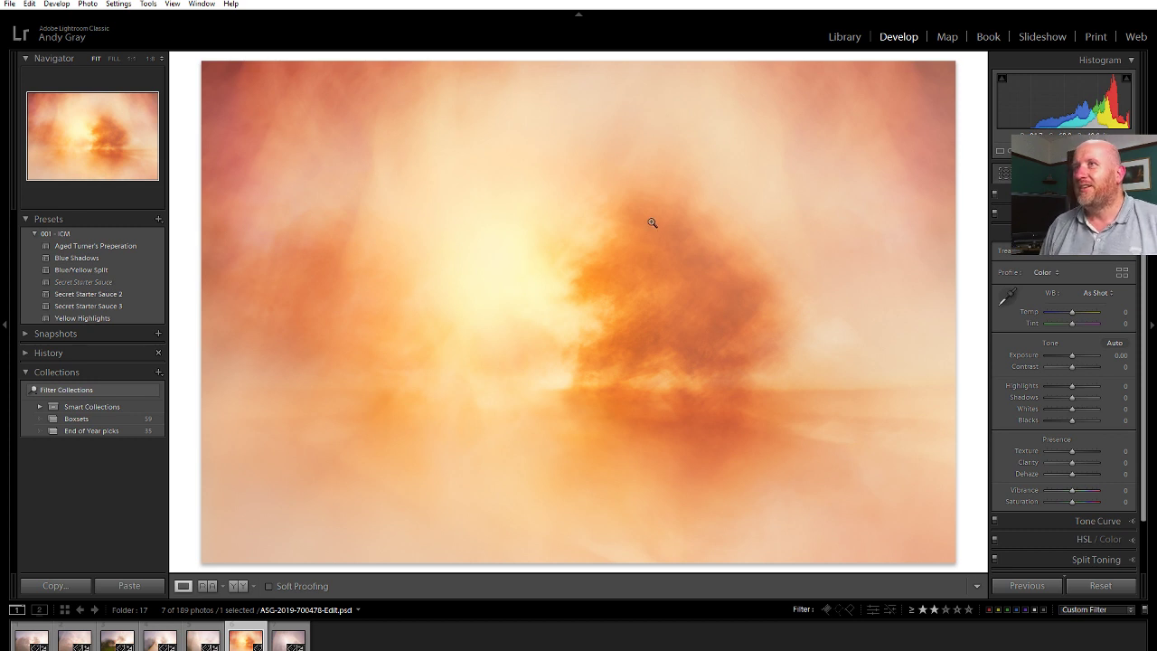
right_click(463, 28)
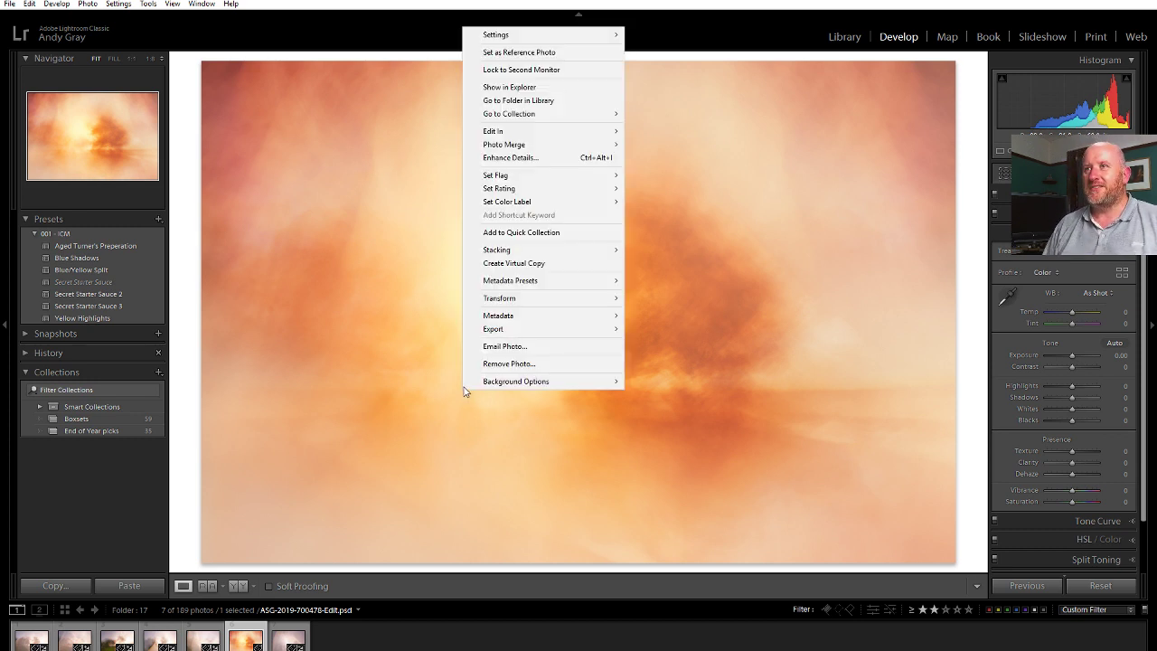
click(565, 267)
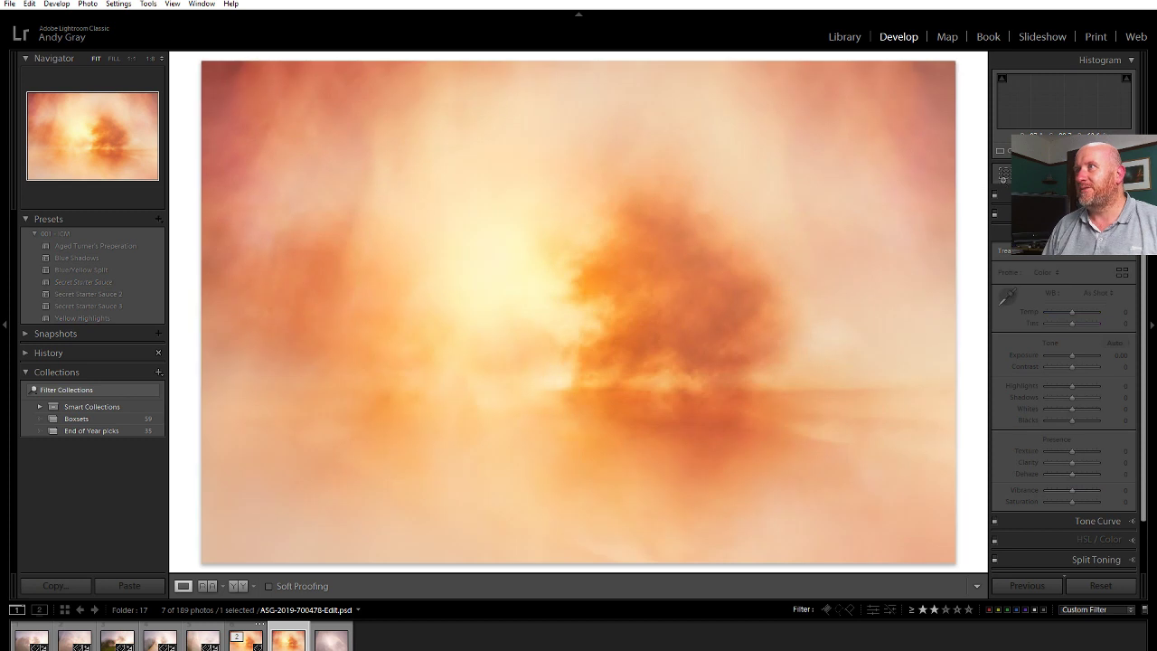
Try 1 x 1 and 4 x 5 / 8 x 10 crops on the virtual copy, extending the latter to the image's left edge at full height.
click(1004, 177)
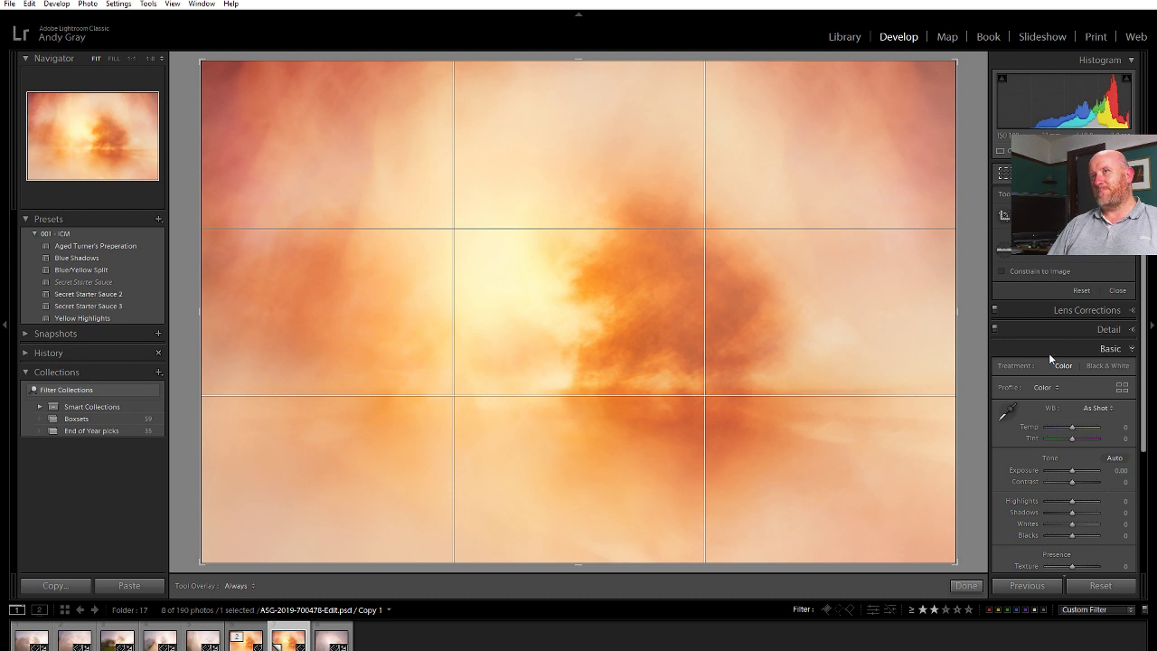
click(1031, 242)
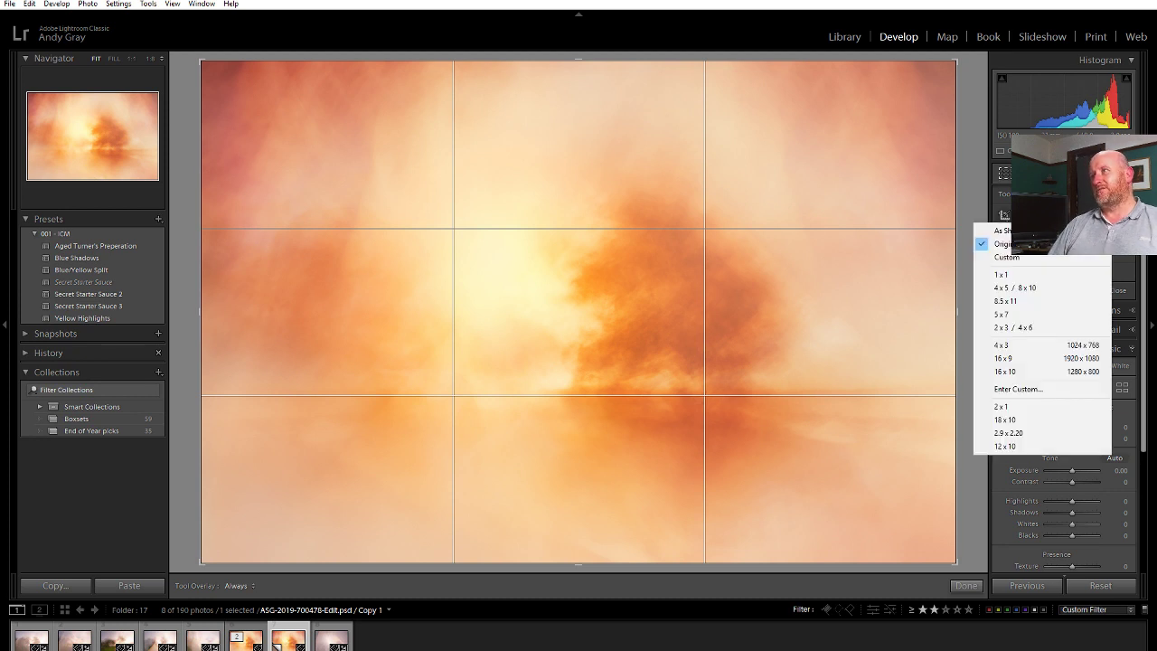
click(1071, 274)
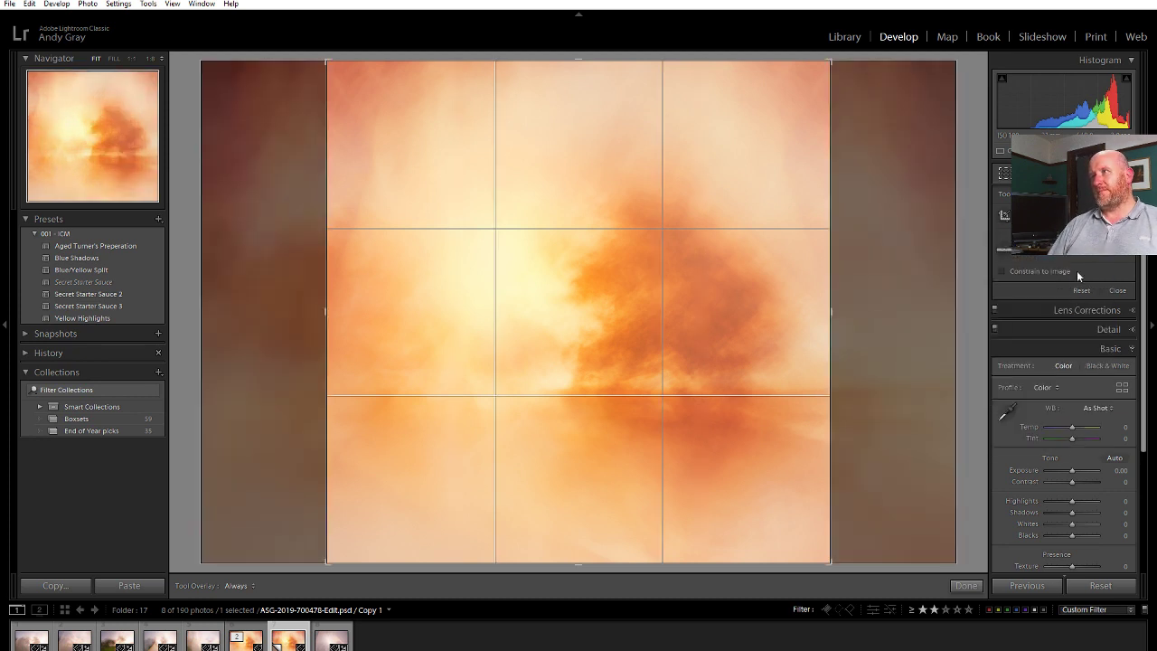
click(1030, 242)
click(1054, 288)
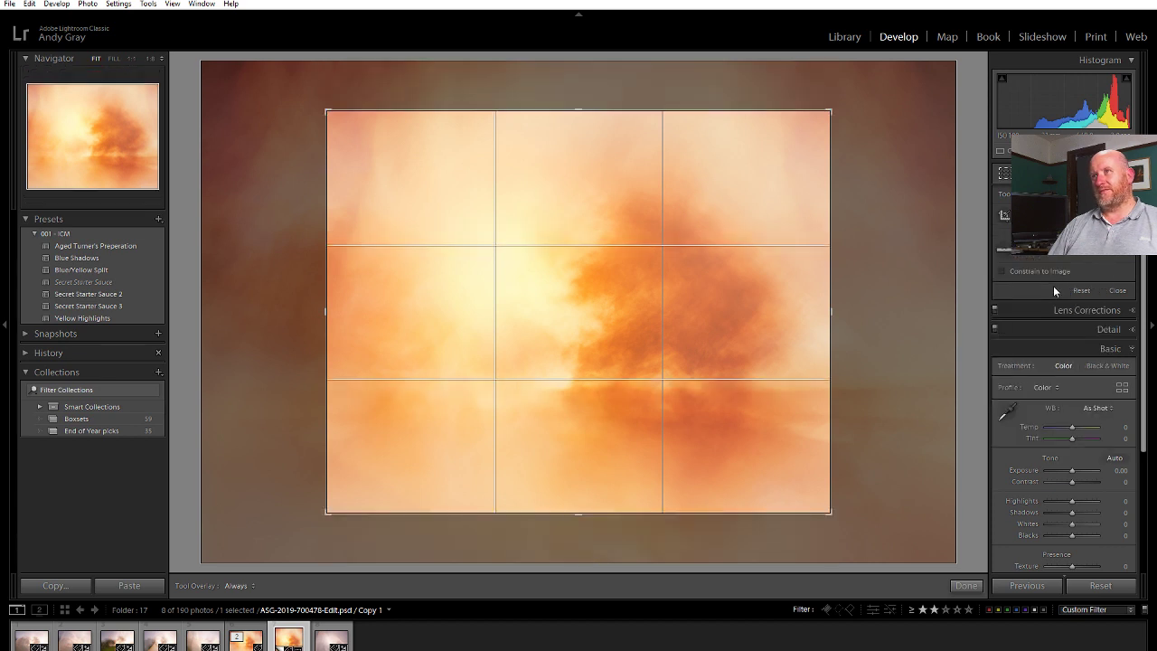
drag(326, 312, 201, 312)
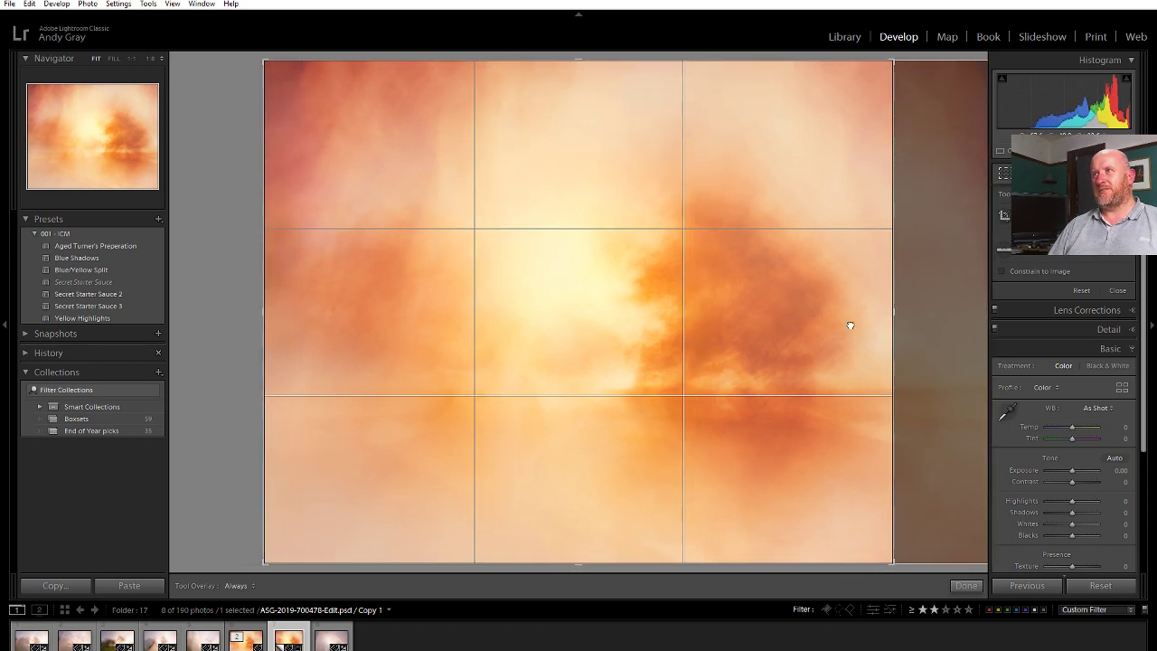
Switch the crop to 2 x 3 / 4 x 6, expand it over the full image and apply it.
click(1081, 215)
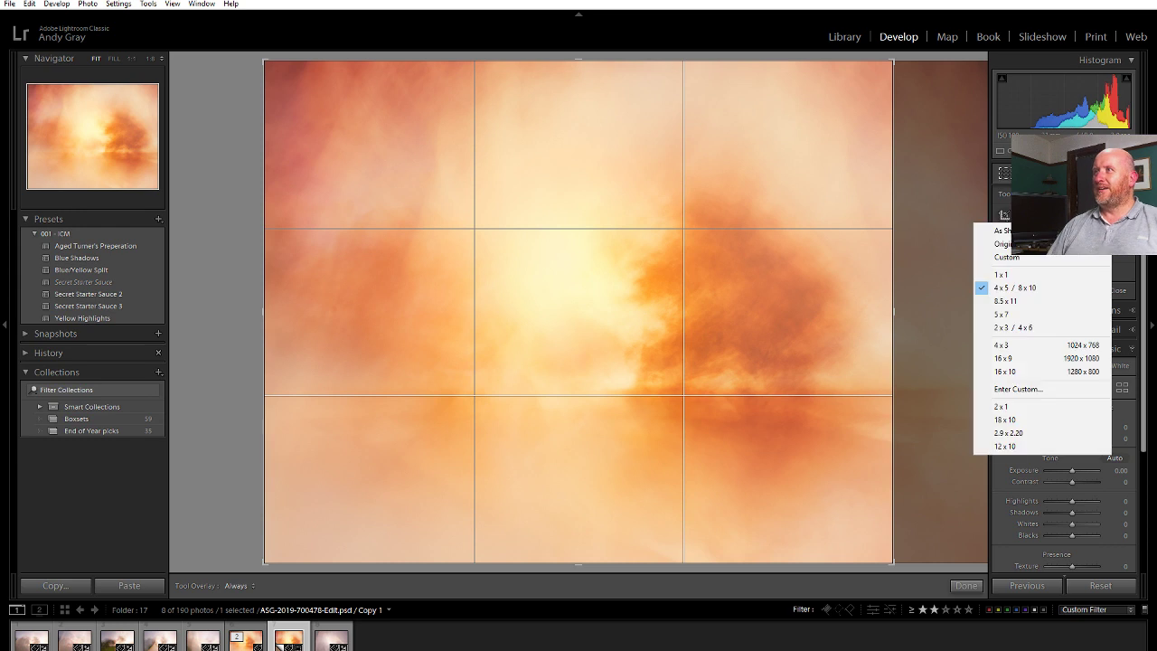
click(1052, 325)
drag(886, 310, 926, 312)
drag(787, 297, 883, 377)
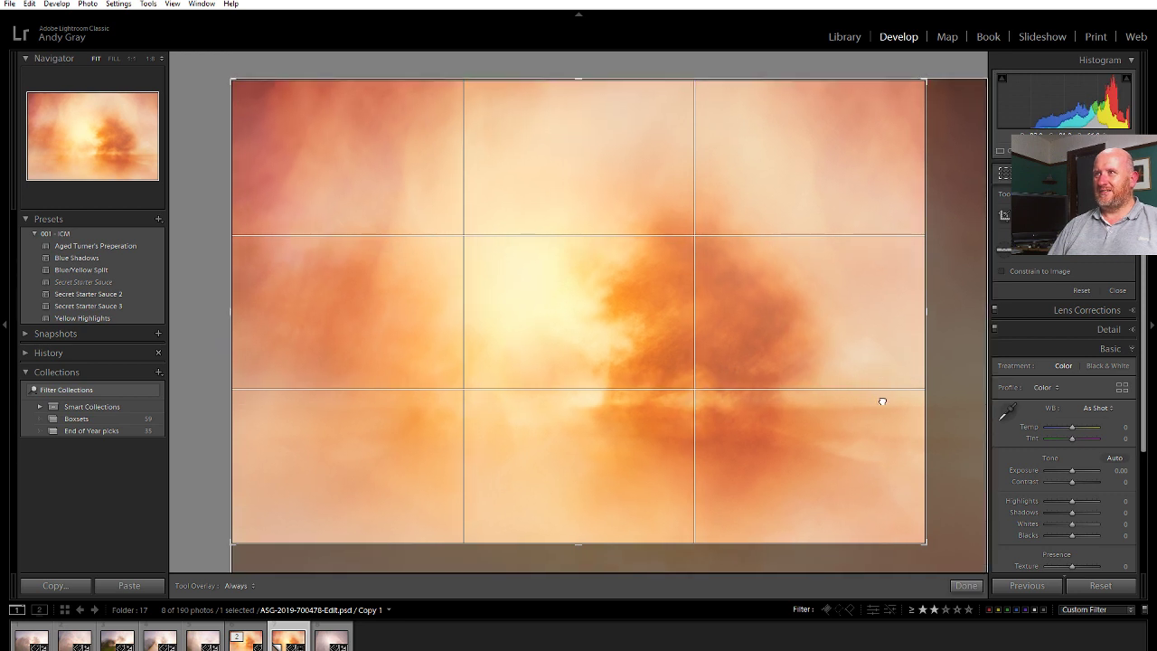
drag(929, 546, 956, 564)
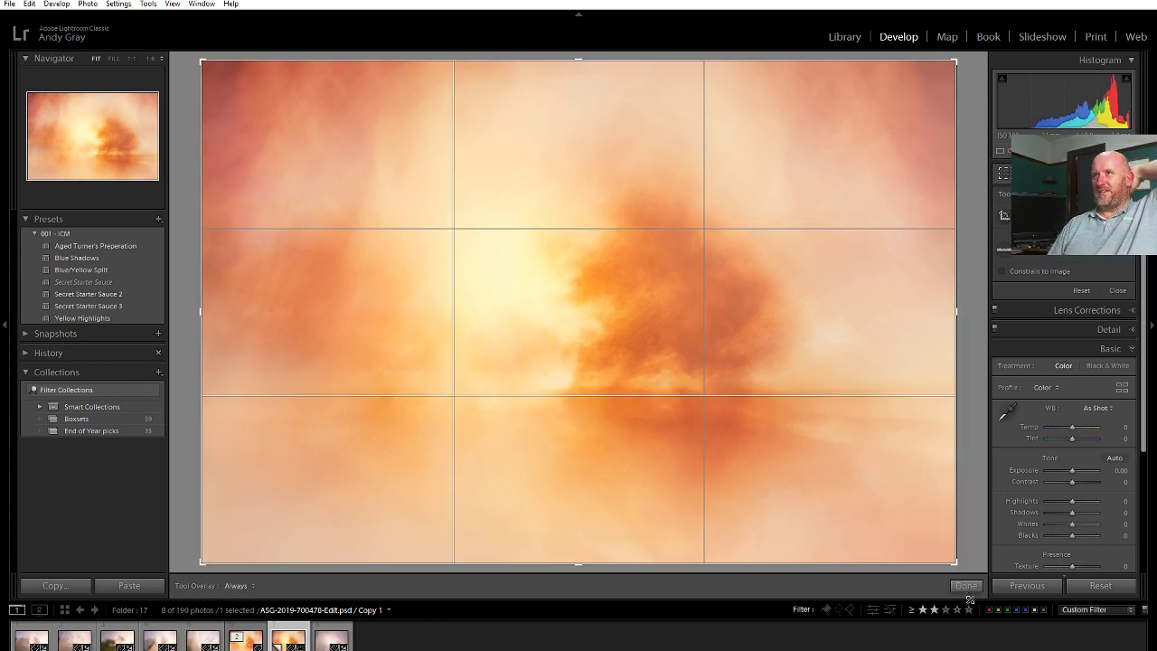
click(967, 586)
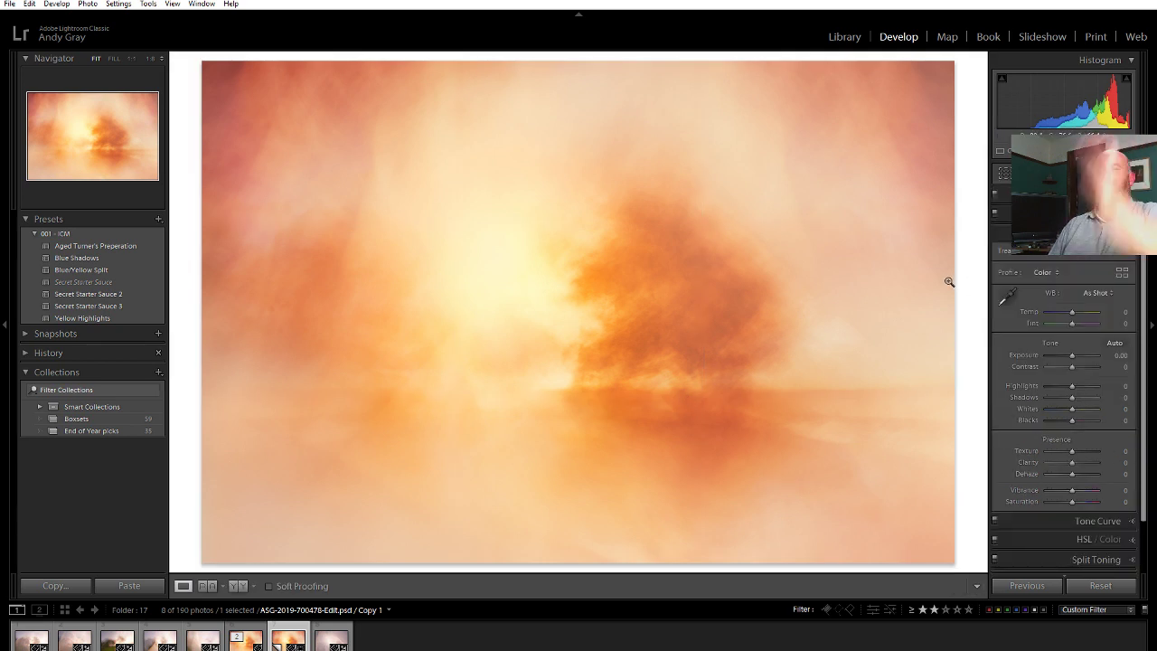
Crop the virtual copy to 16 x 9 at full width, aligned with the image's upper edge so only the foreground is trimmed.
key(r)
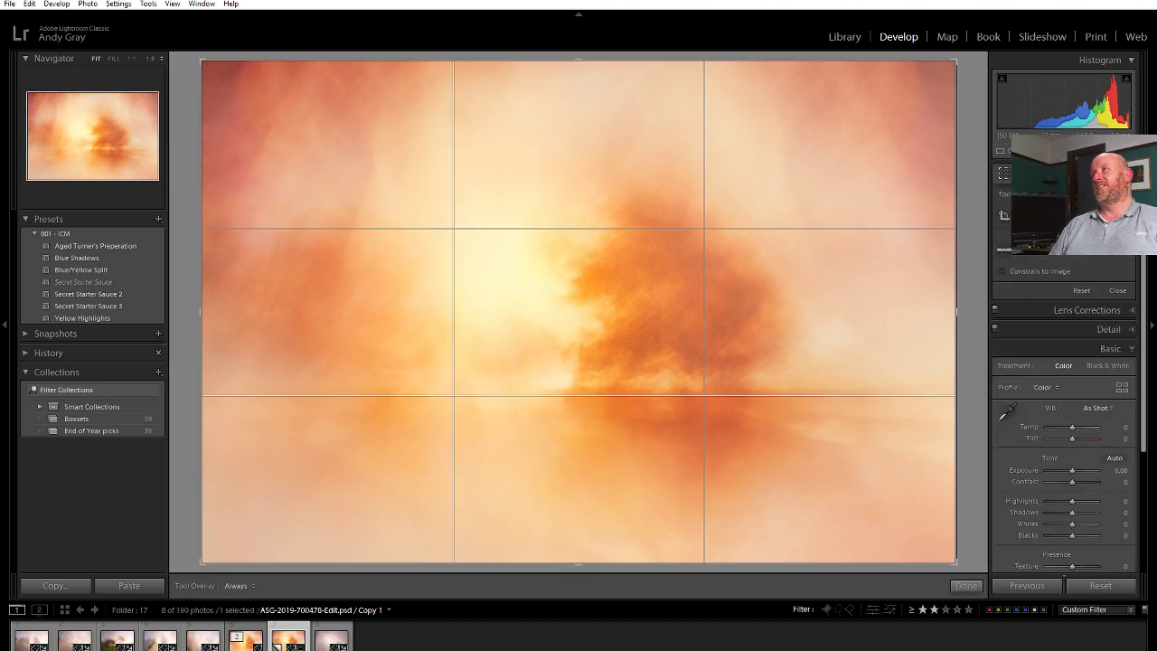
click(1085, 214)
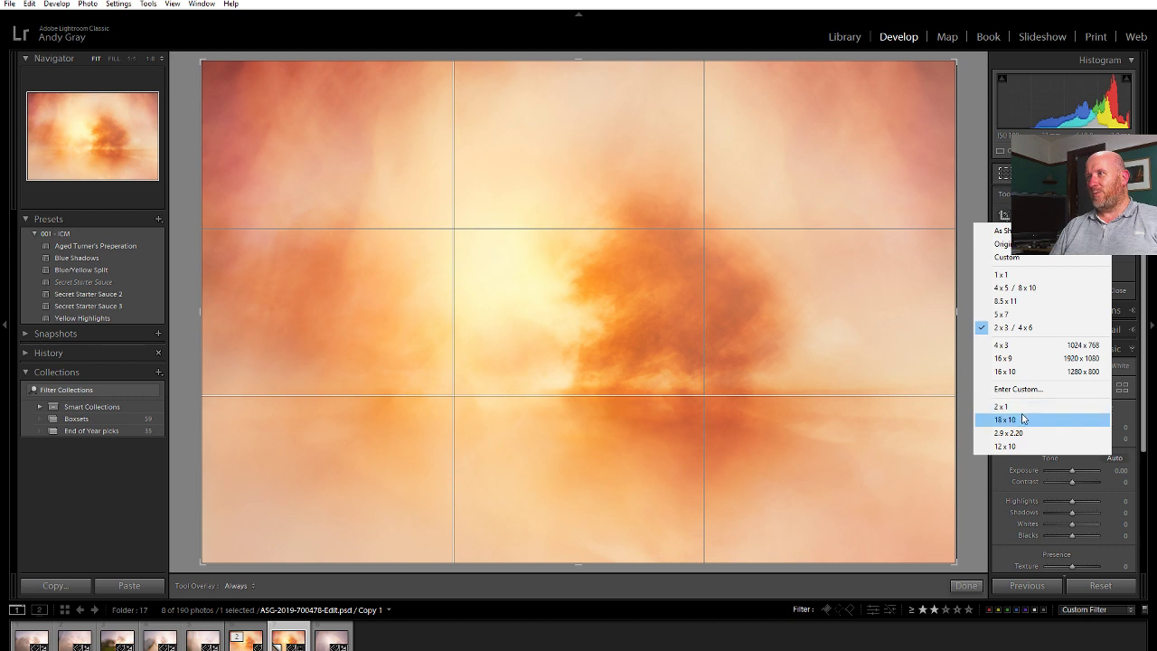
click(1022, 360)
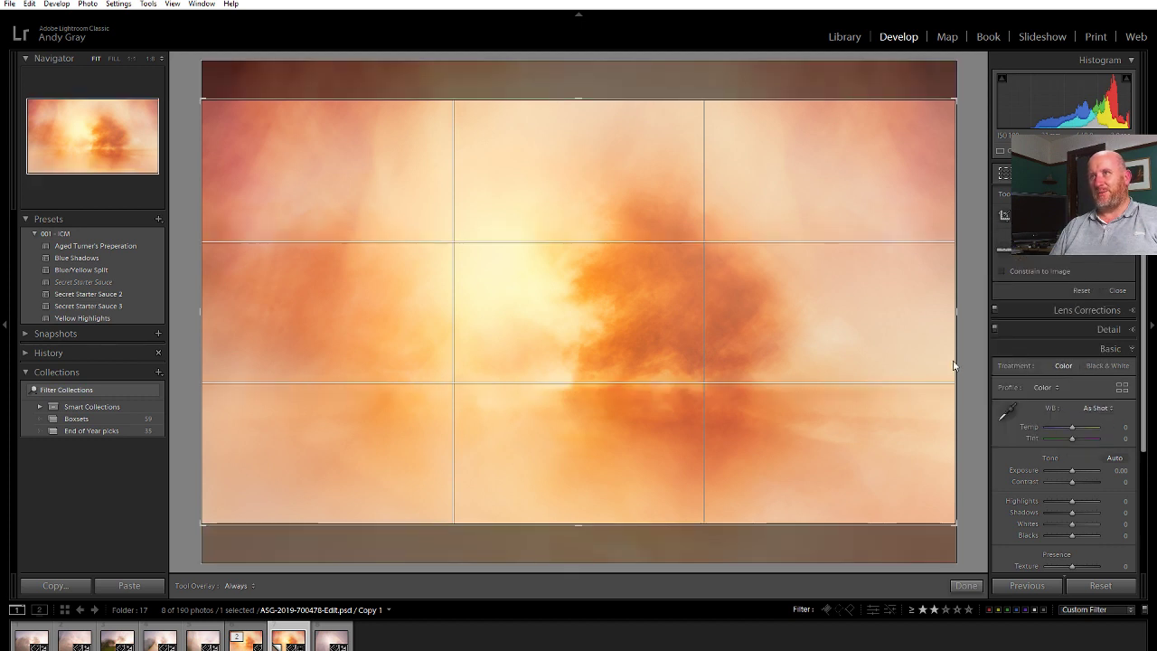
drag(799, 313, 829, 338)
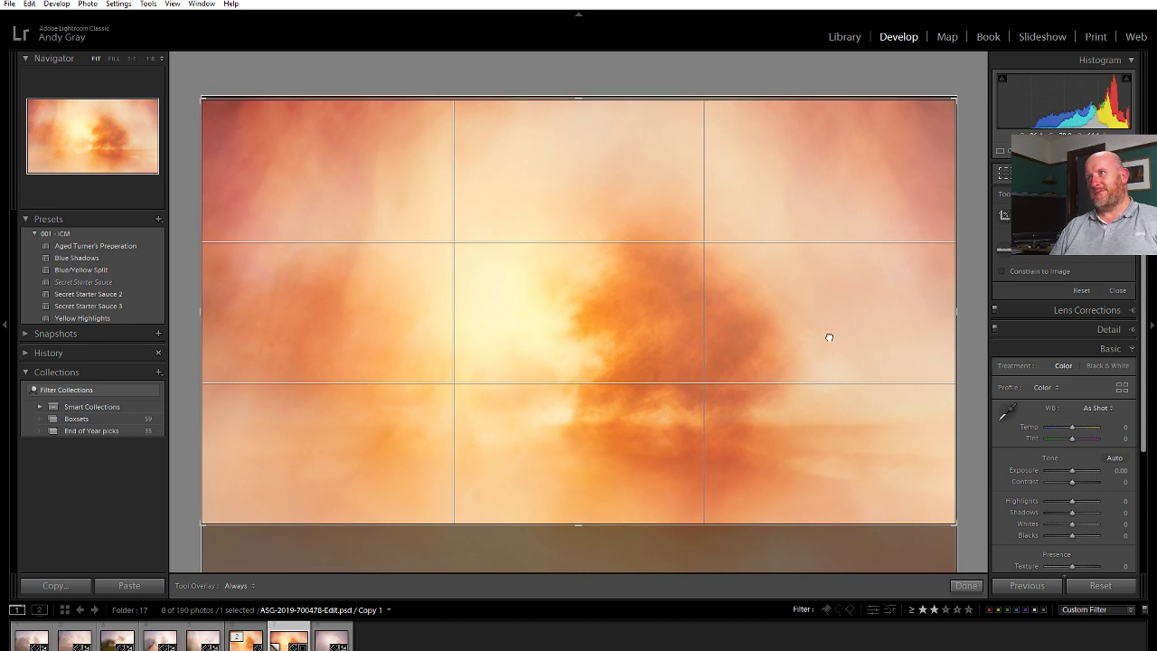
click(966, 585)
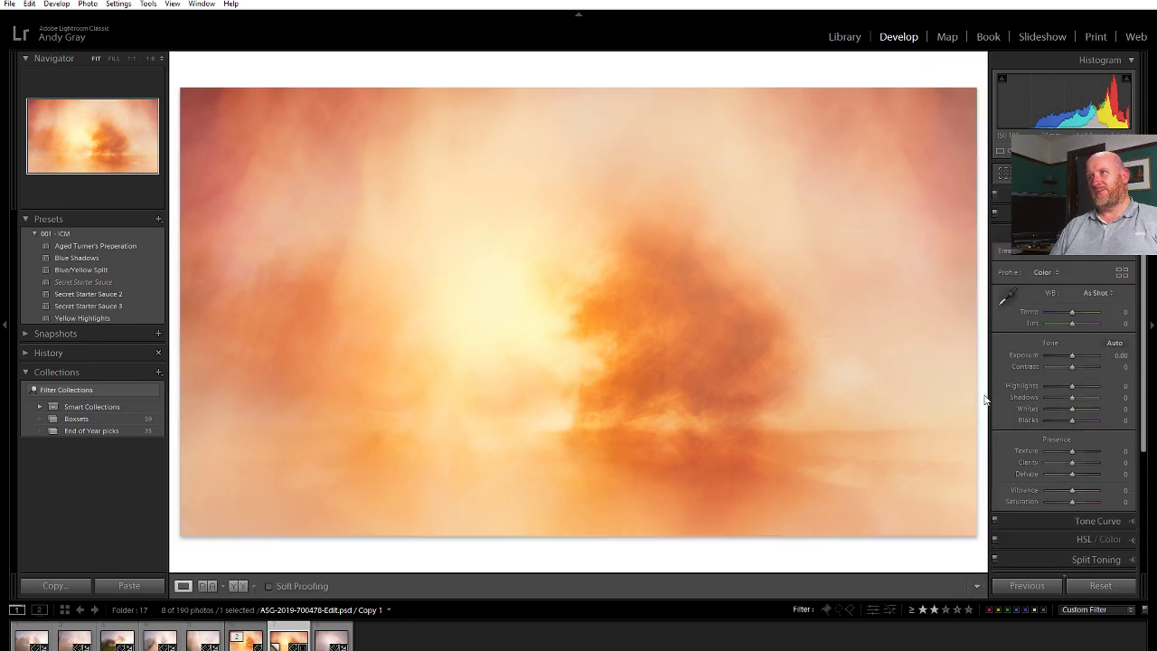
Create a second virtual copy and crop it to a 2 x 1 panorama, trimming a thin strip of sky and more of the foreground.
right_click(776, 363)
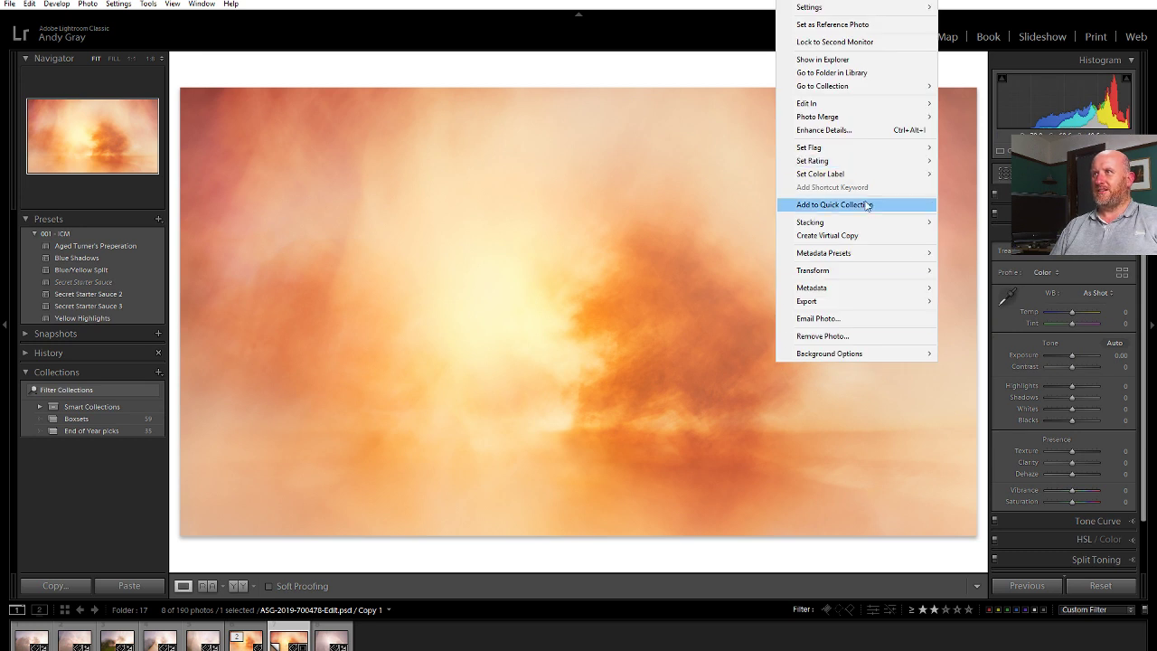
click(823, 236)
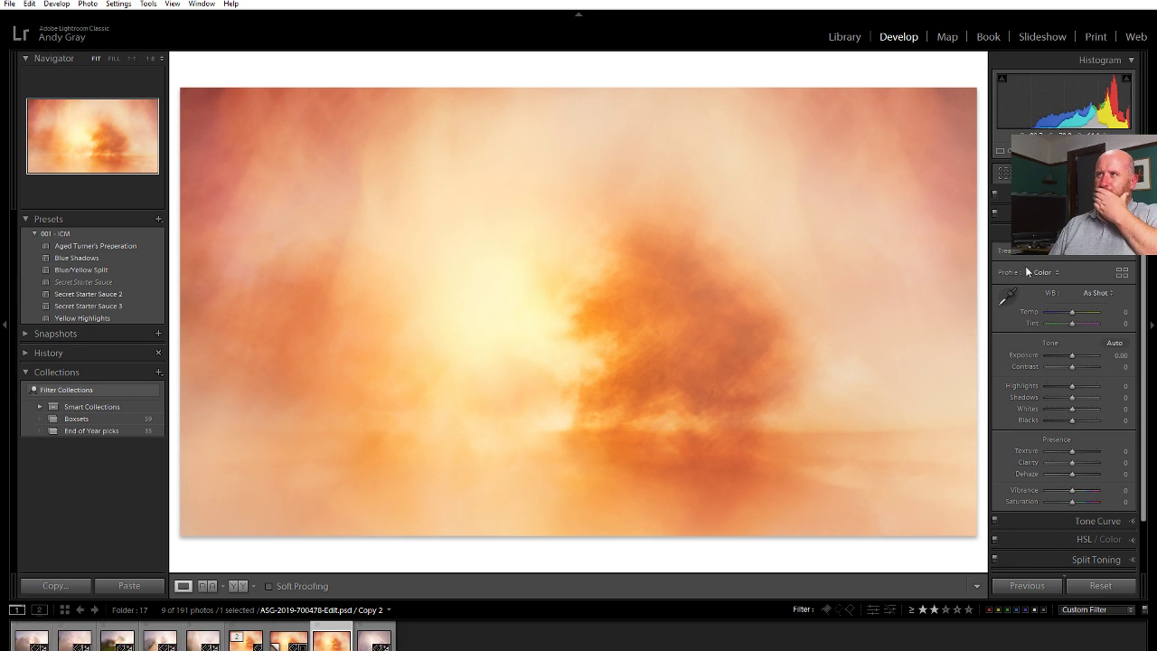
click(1005, 177)
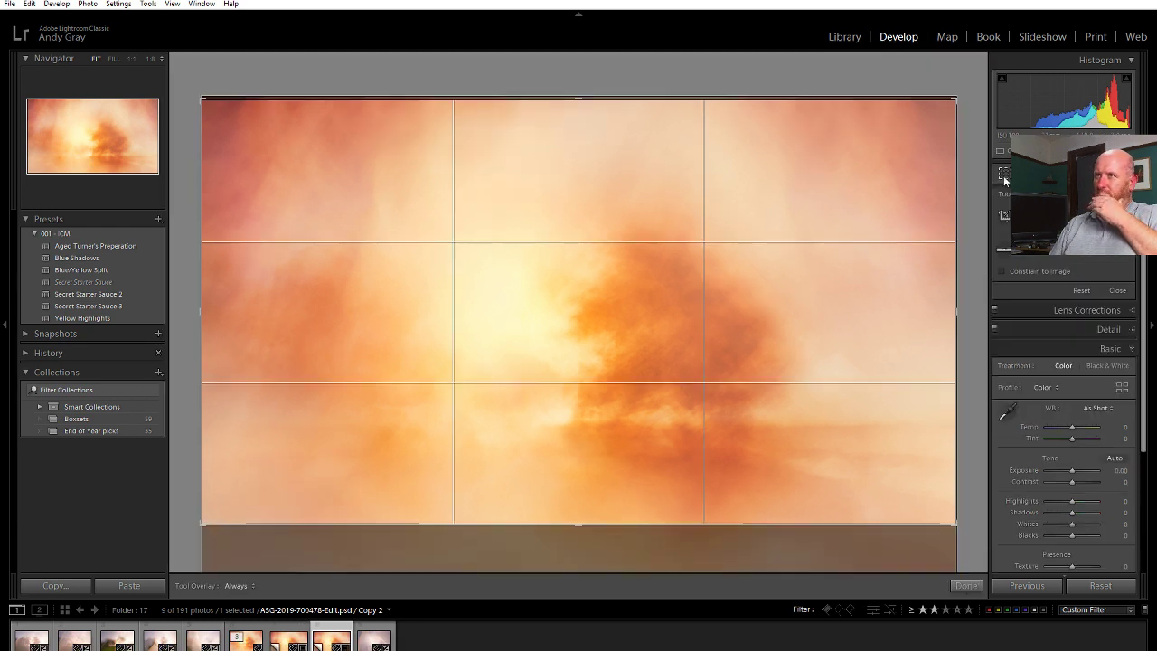
click(1103, 214)
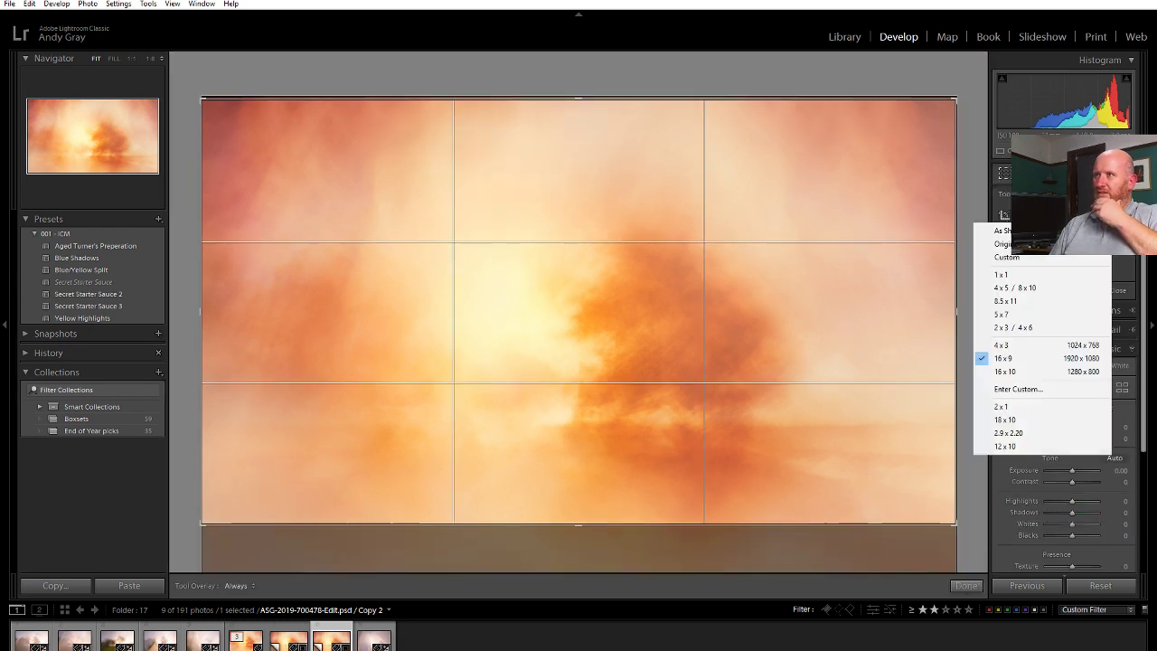
click(1048, 403)
drag(855, 349, 819, 313)
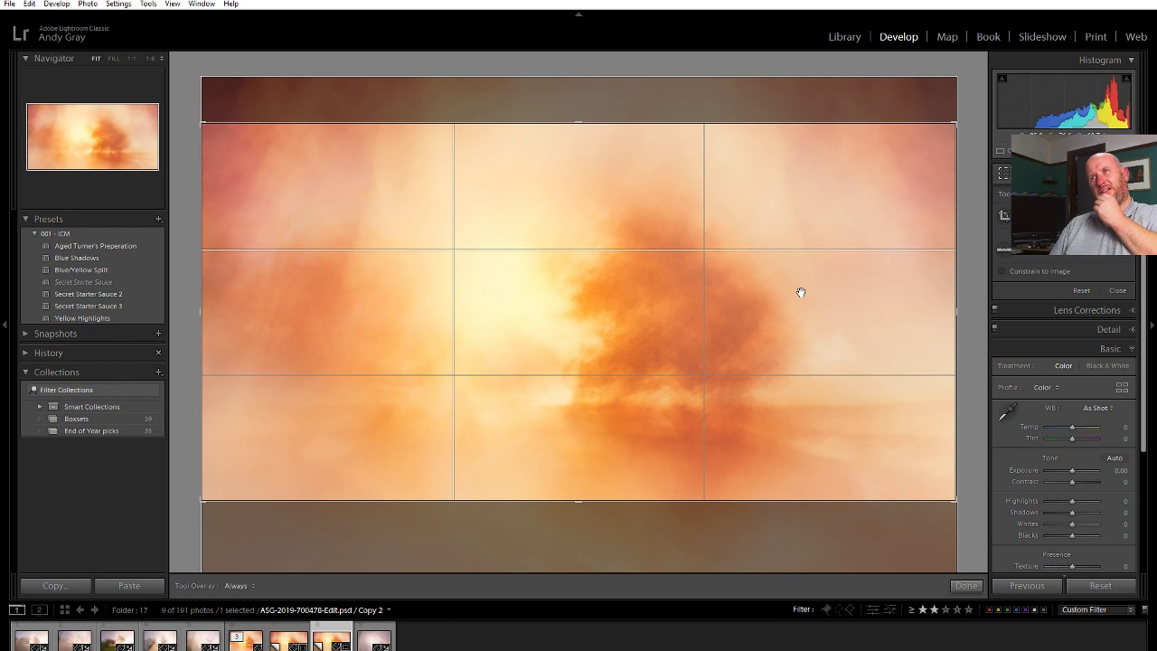
mouse_move(782, 287)
mouse_down()
mouse_move(778, 336)
mouse_move(796, 276)
mouse_up()
click(964, 583)
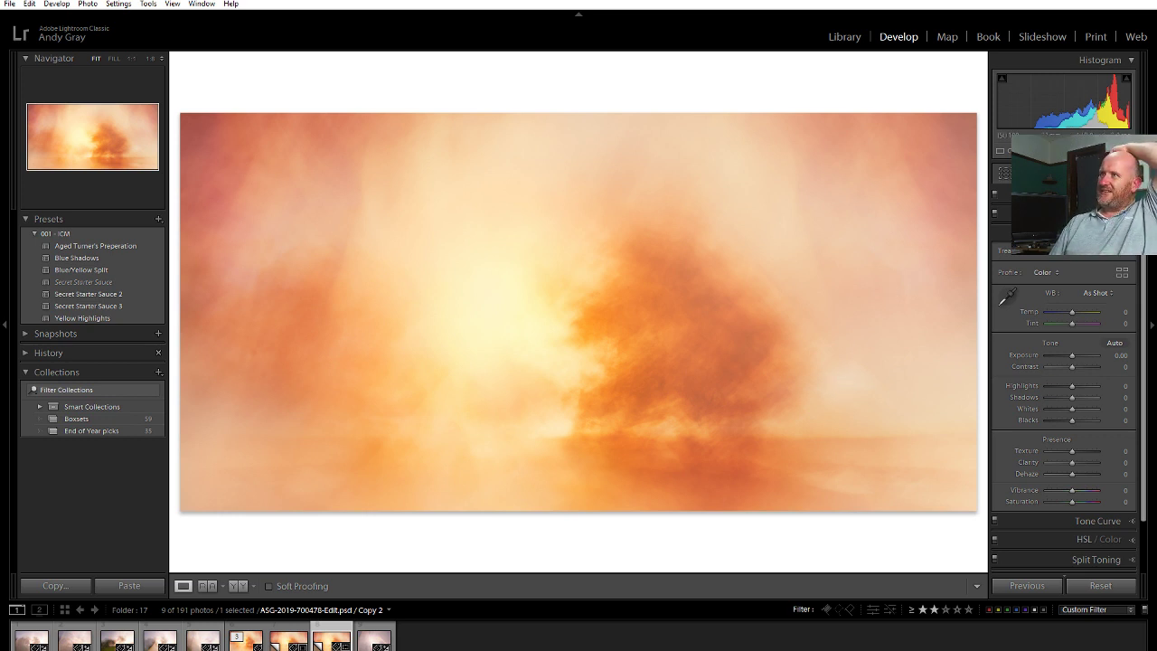
Recrop the second virtual copy to 18 x 10, enlarging the frame to the full image width.
click(1006, 176)
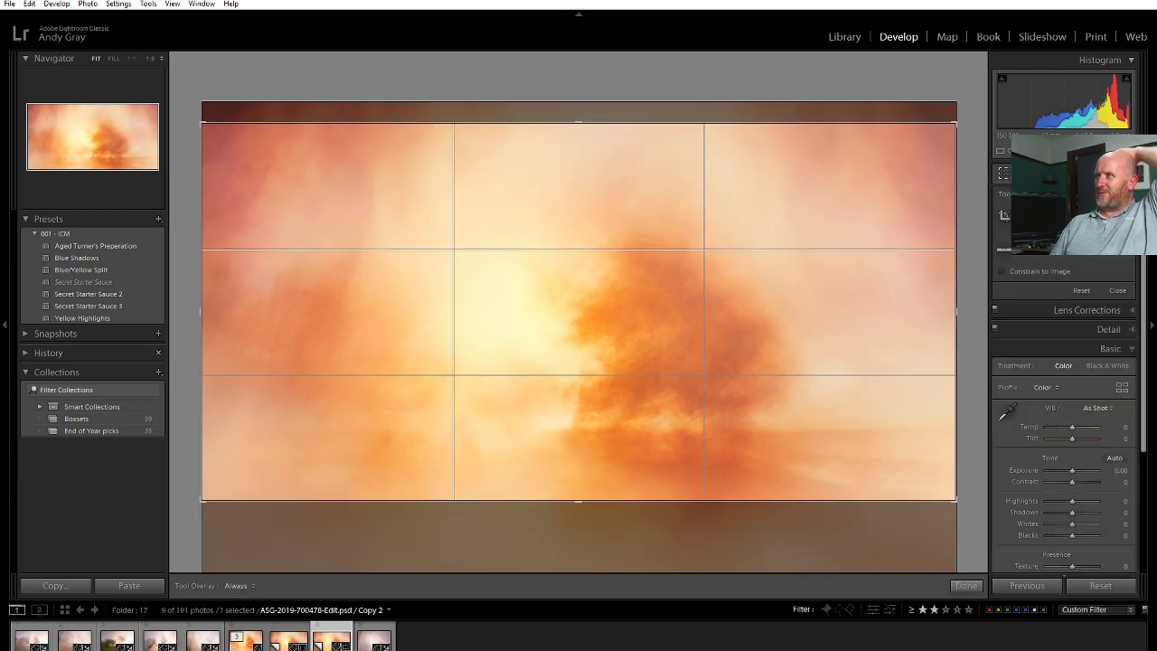
click(1108, 214)
click(1038, 423)
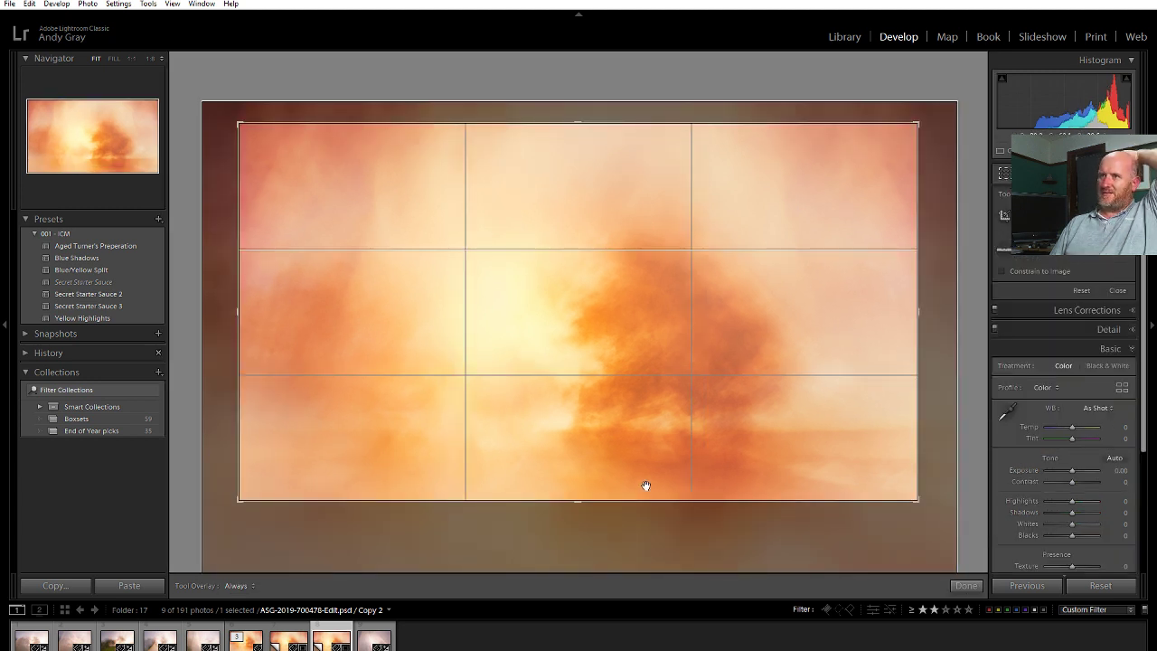
drag(578, 500, 568, 569)
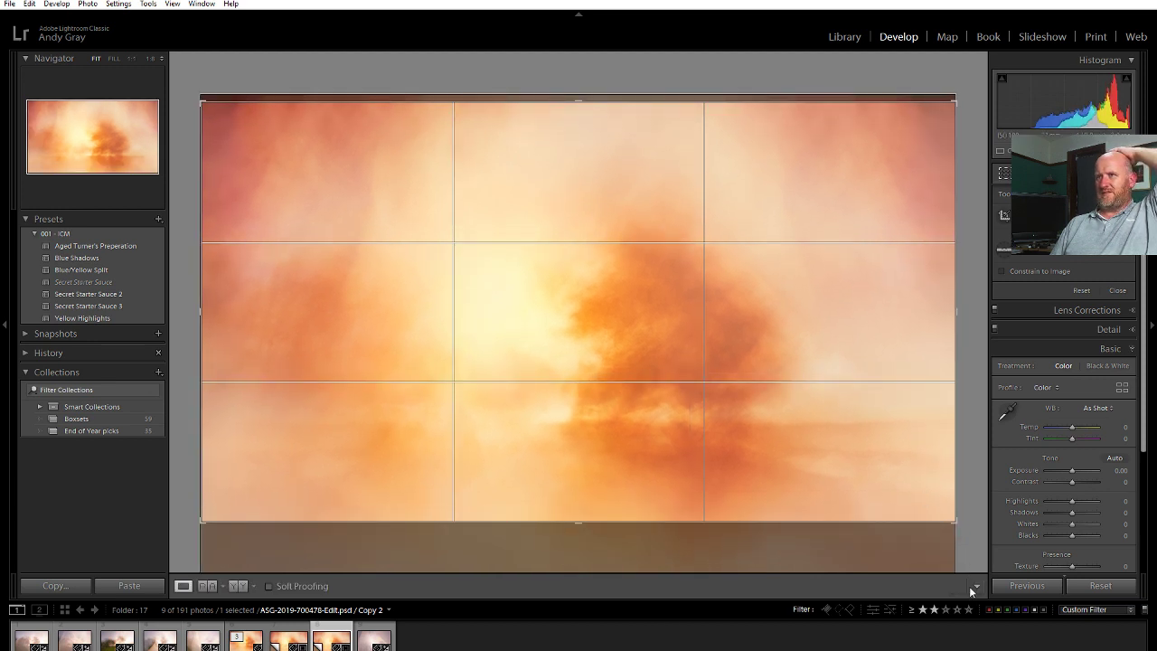
click(966, 586)
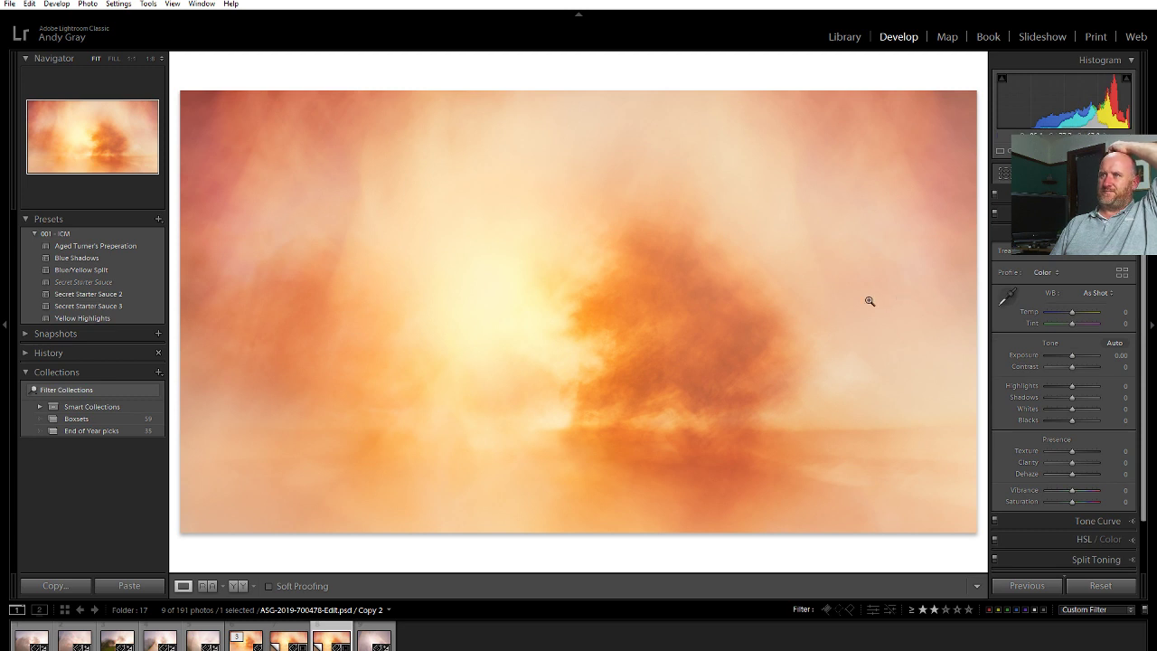
Create a third virtual copy from the 18 x 10 version.
right_click(591, 276)
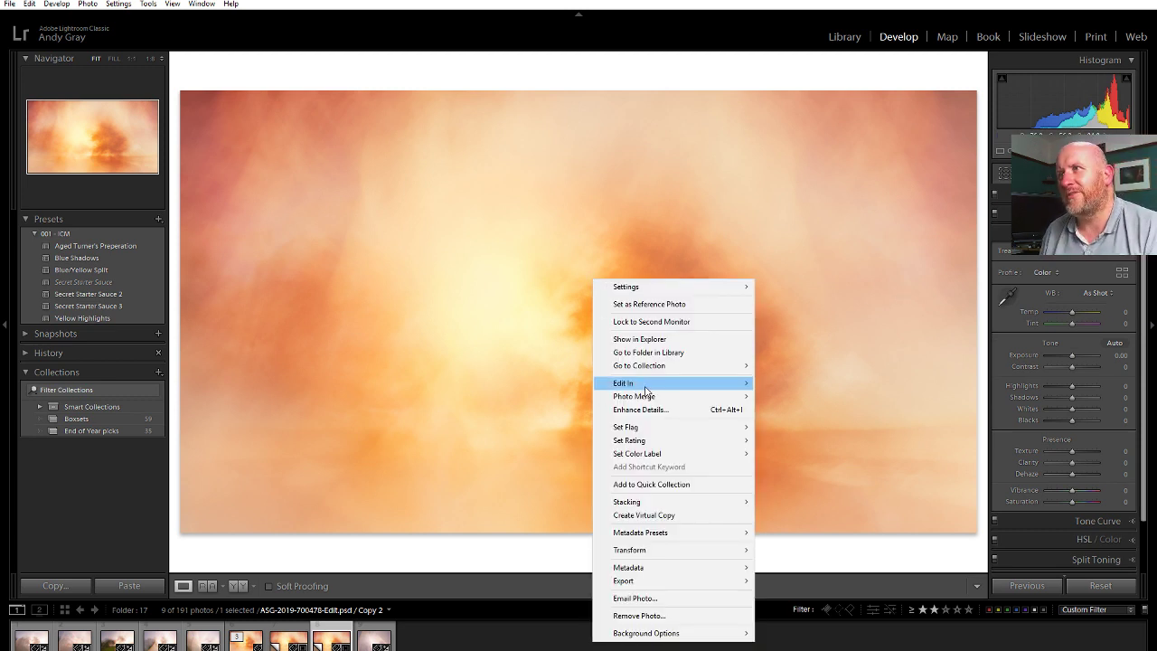
mouse_move(645, 389)
click(644, 514)
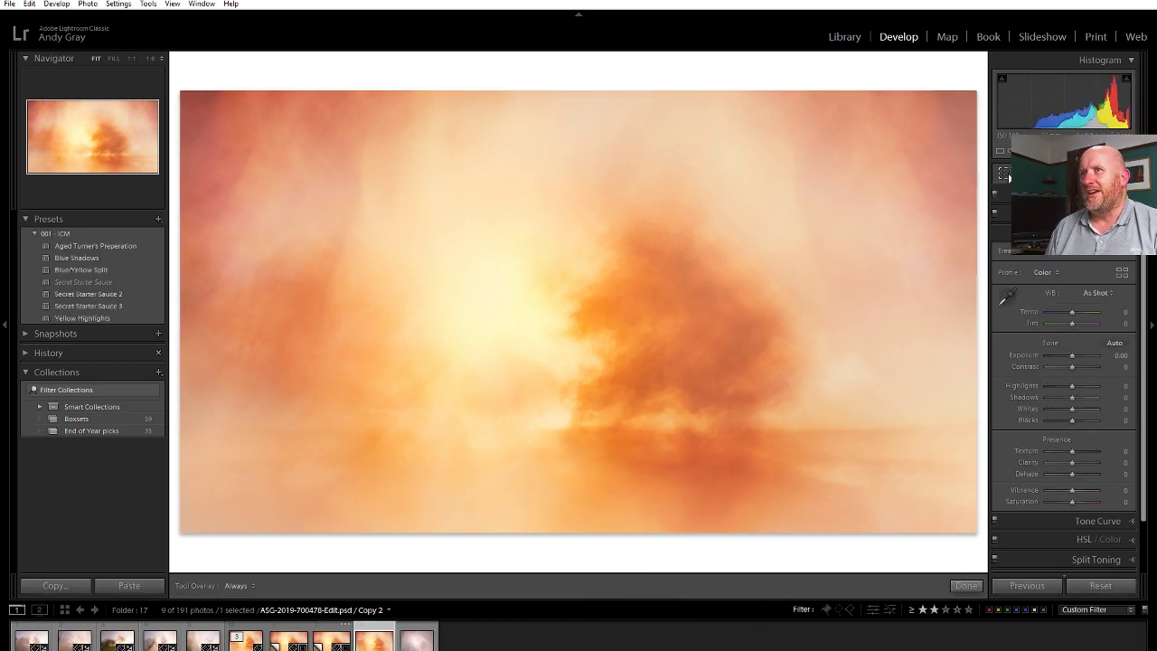
Try a full-height 1 x 1 crop around the tree on the third virtual copy, then undo it.
click(1006, 175)
click(1081, 210)
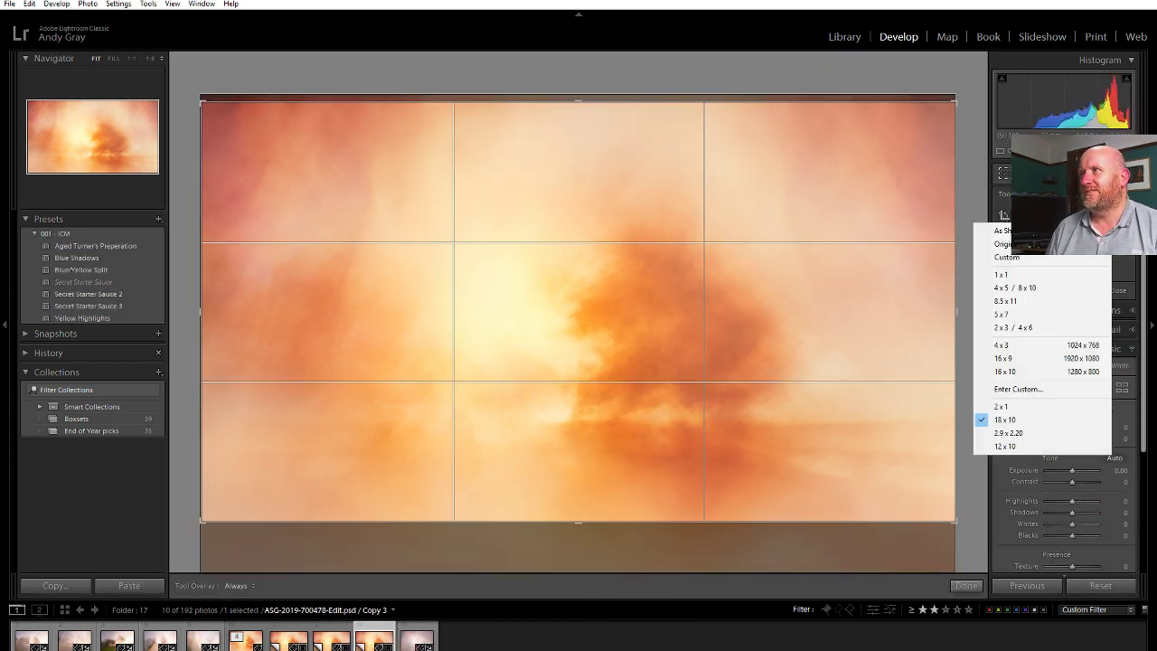
click(1064, 291)
drag(571, 525, 575, 579)
drag(666, 331, 669, 422)
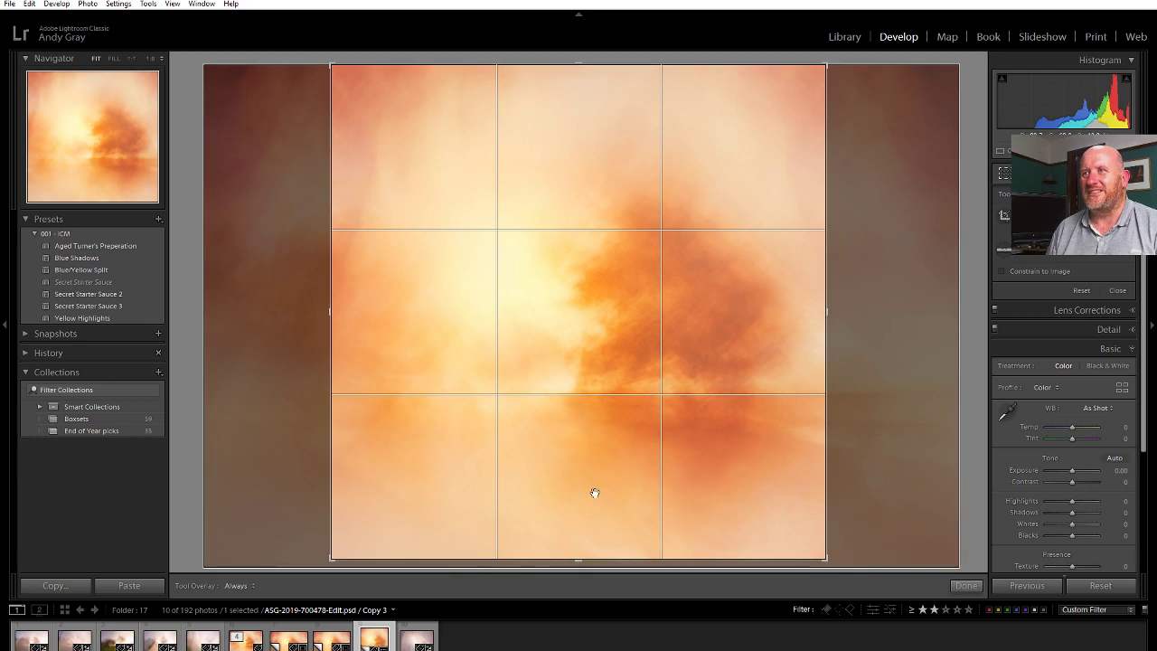
drag(580, 557, 580, 584)
drag(644, 335, 657, 259)
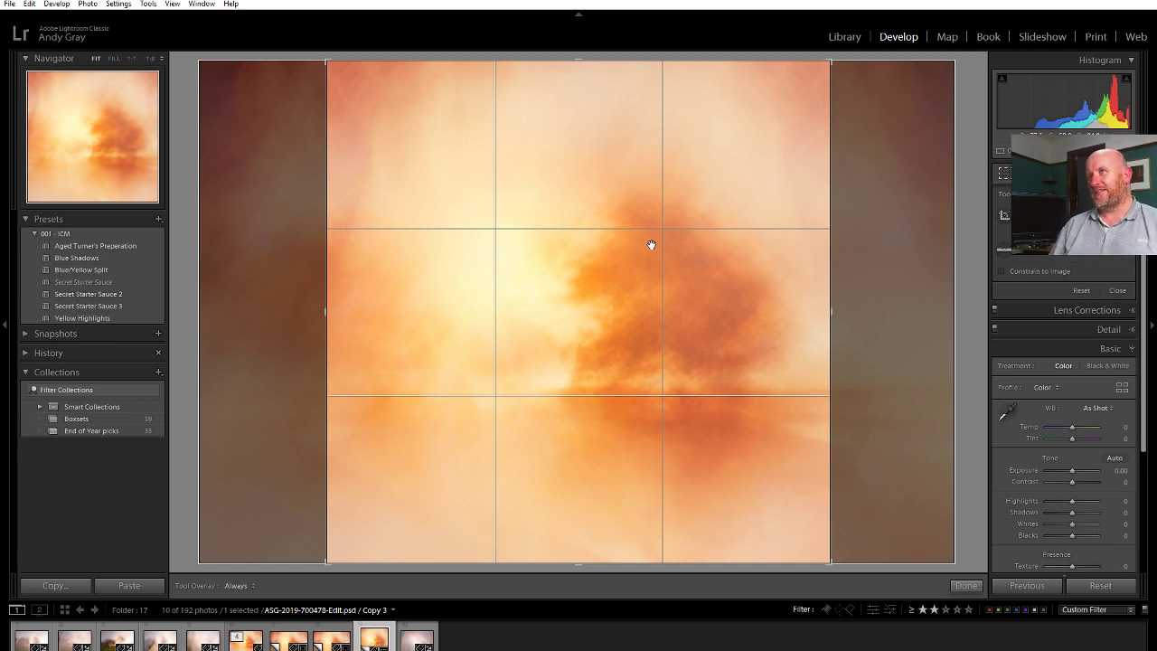
key(Return)
key(ctrl+z)
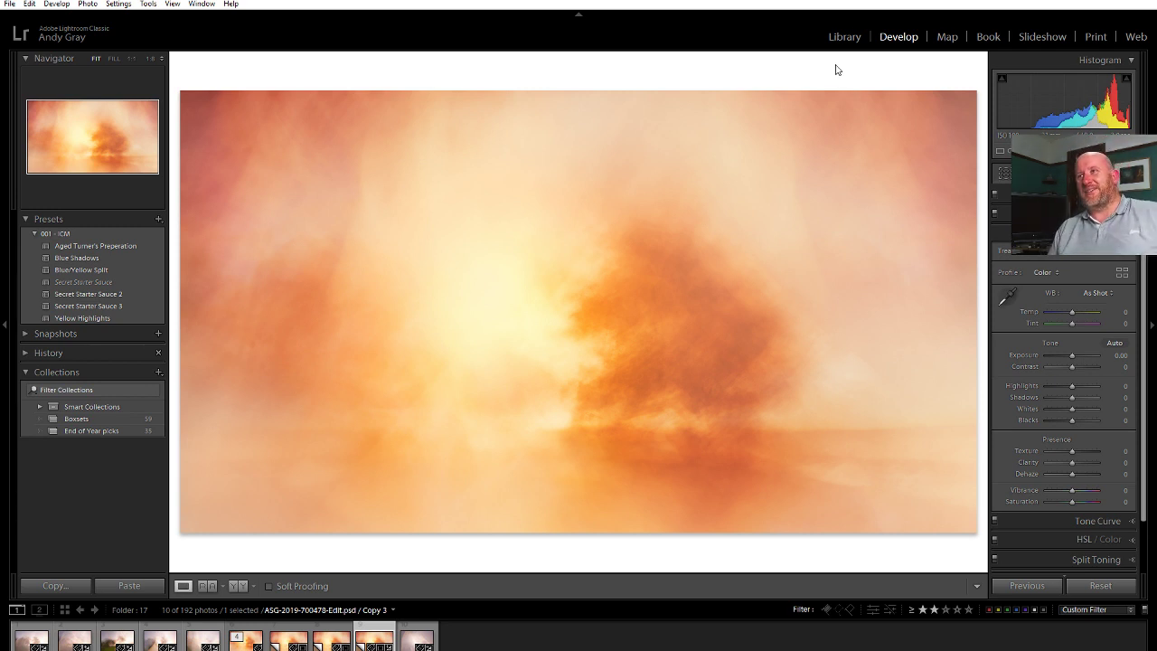
click(249, 635)
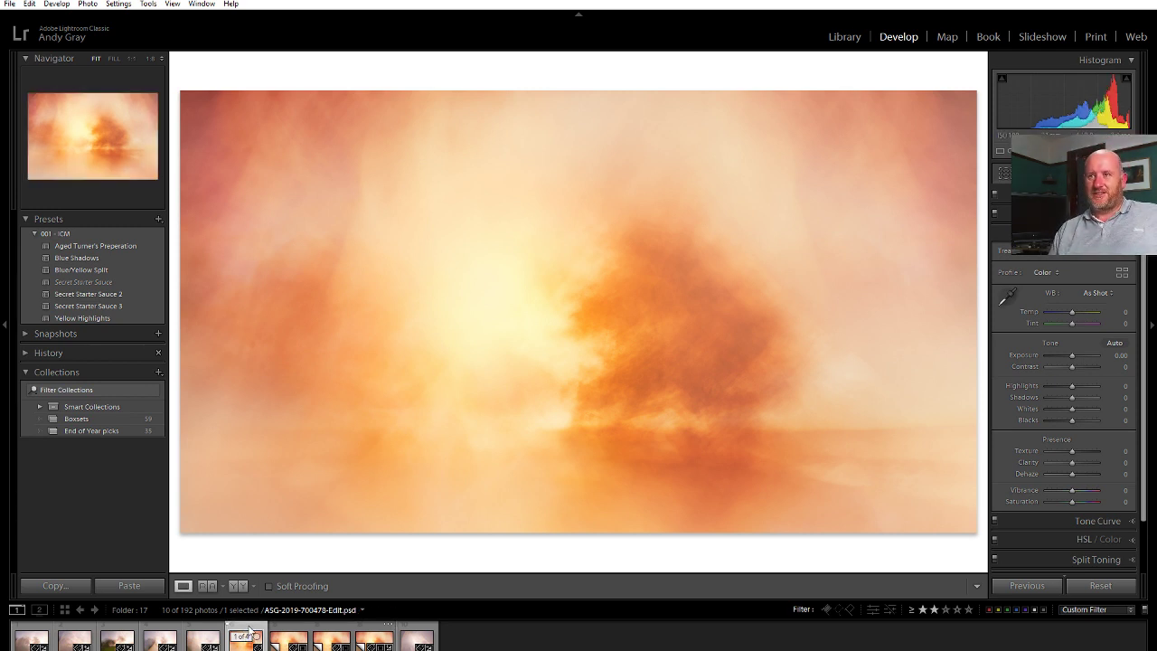